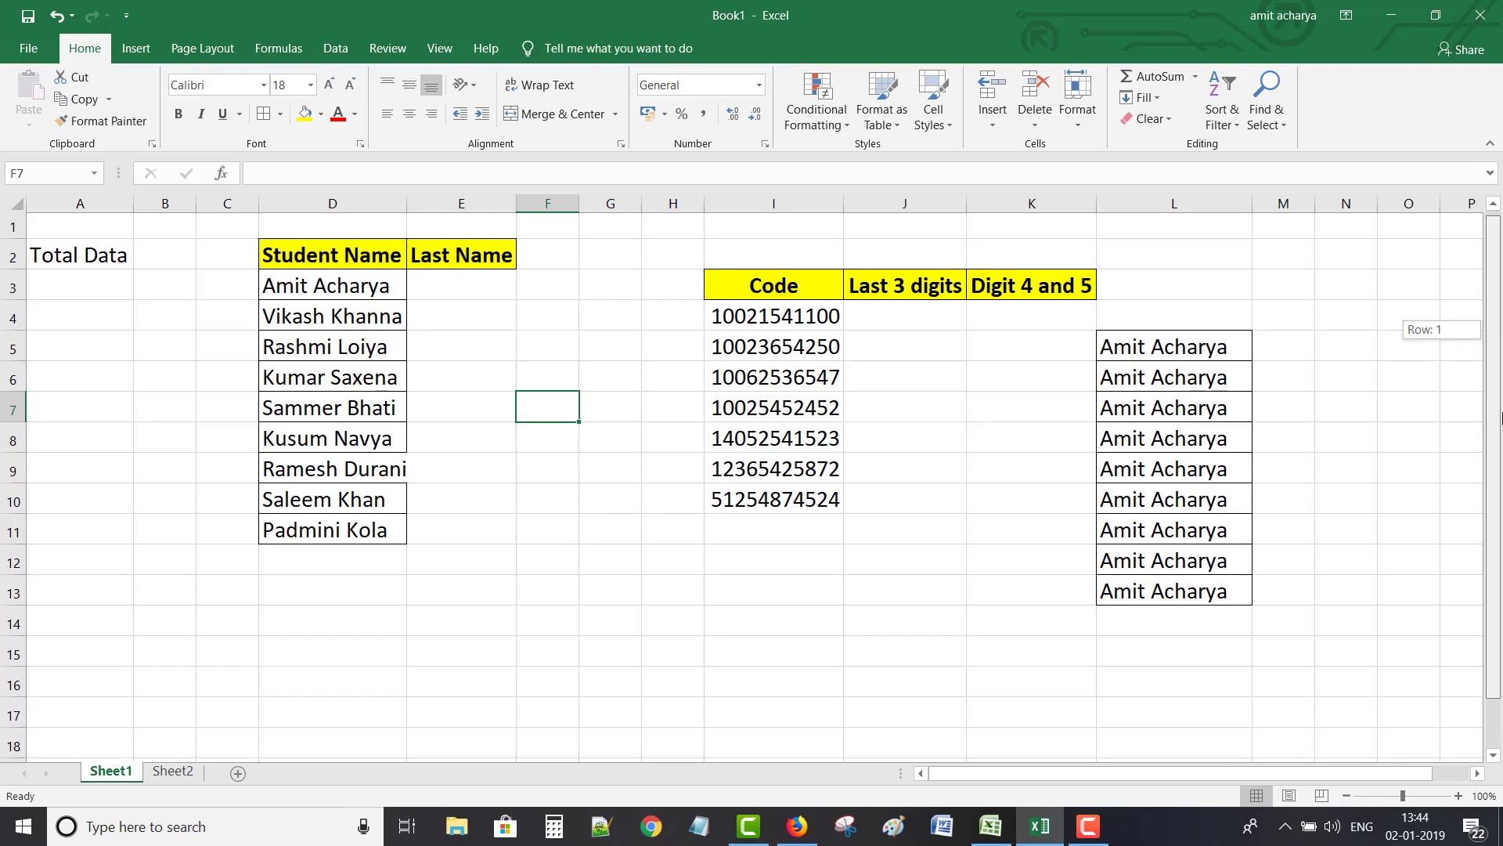
Copy the student names in D3:D11
mouse_move(1490, 363)
mouse_down()
mouse_move(1493, 419)
mouse_move(1495, 345)
mouse_up()
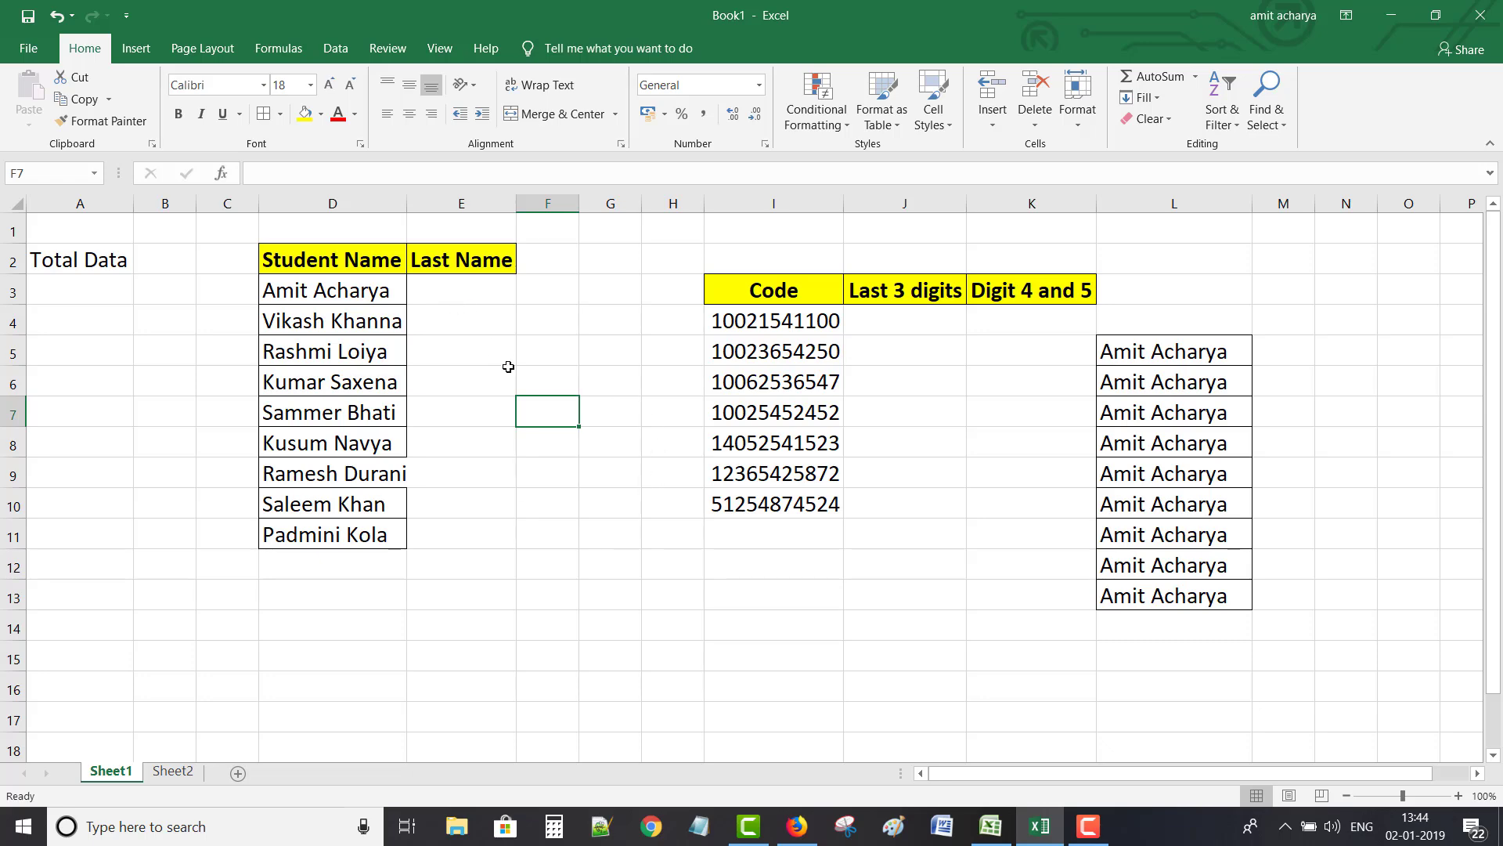
click(610, 319)
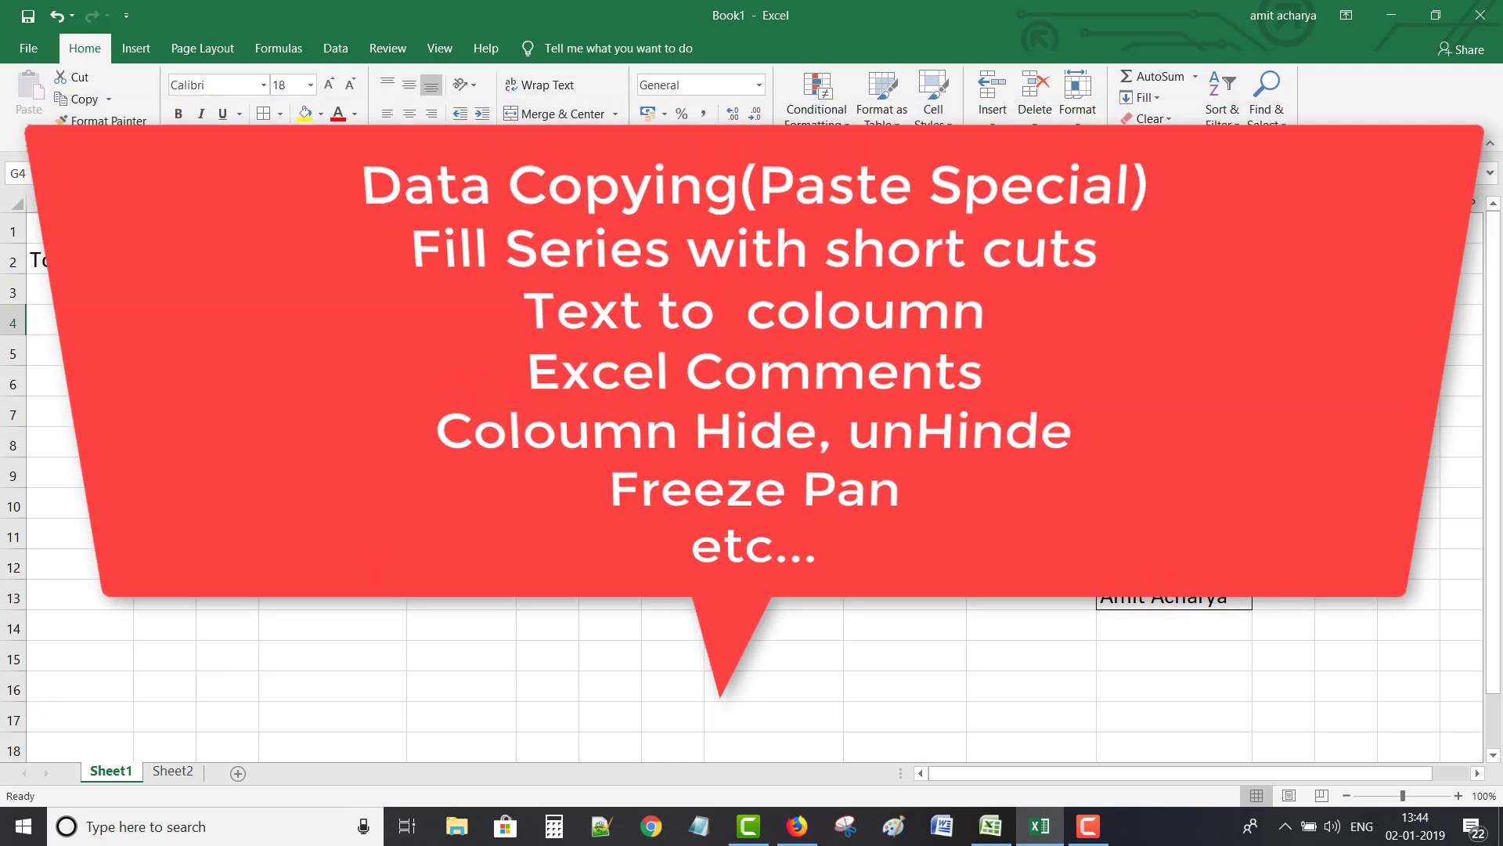
click(548, 202)
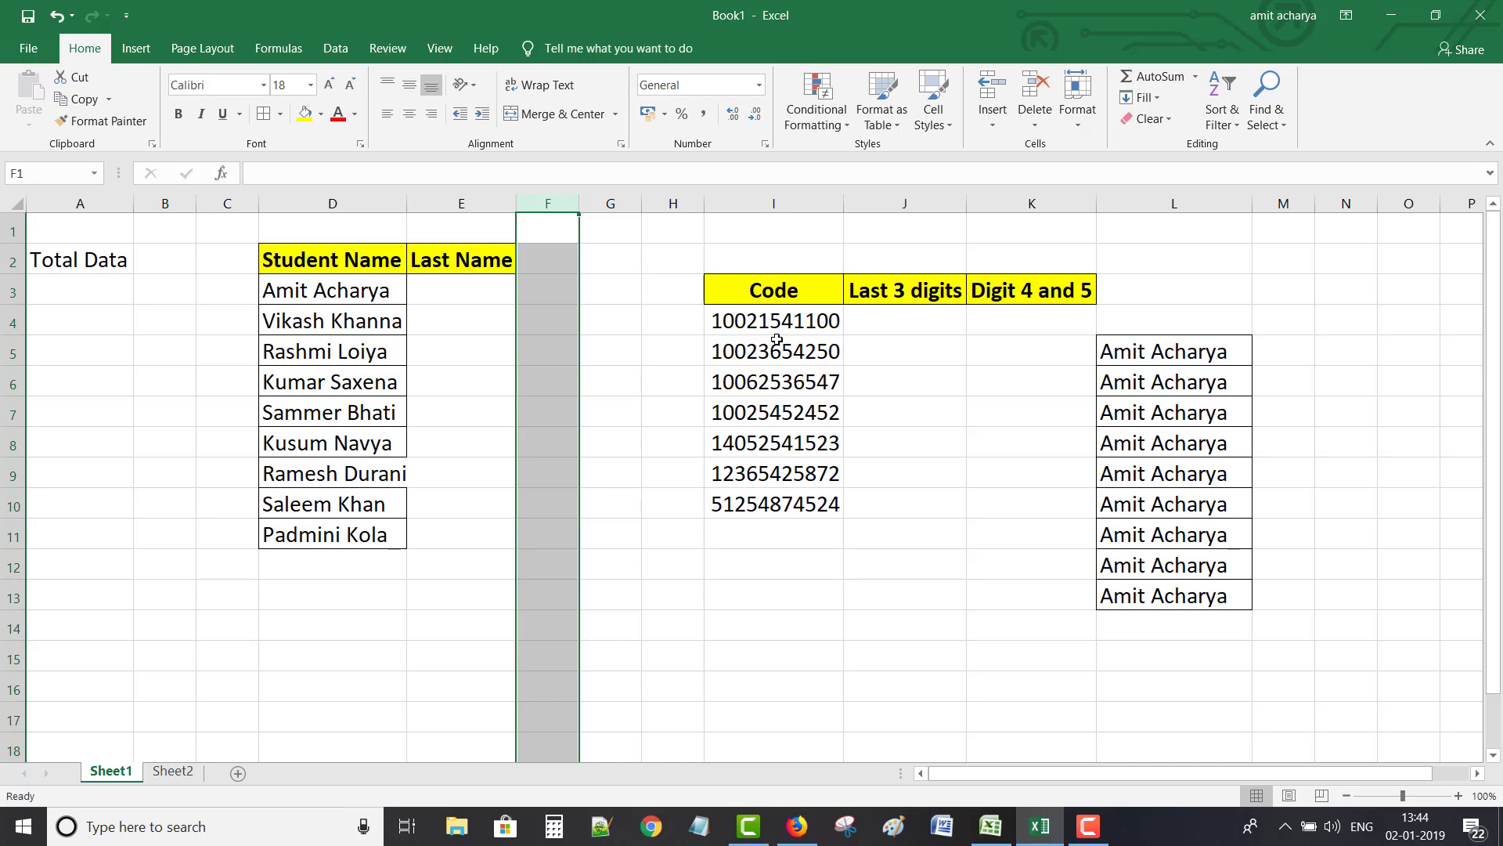
click(433, 392)
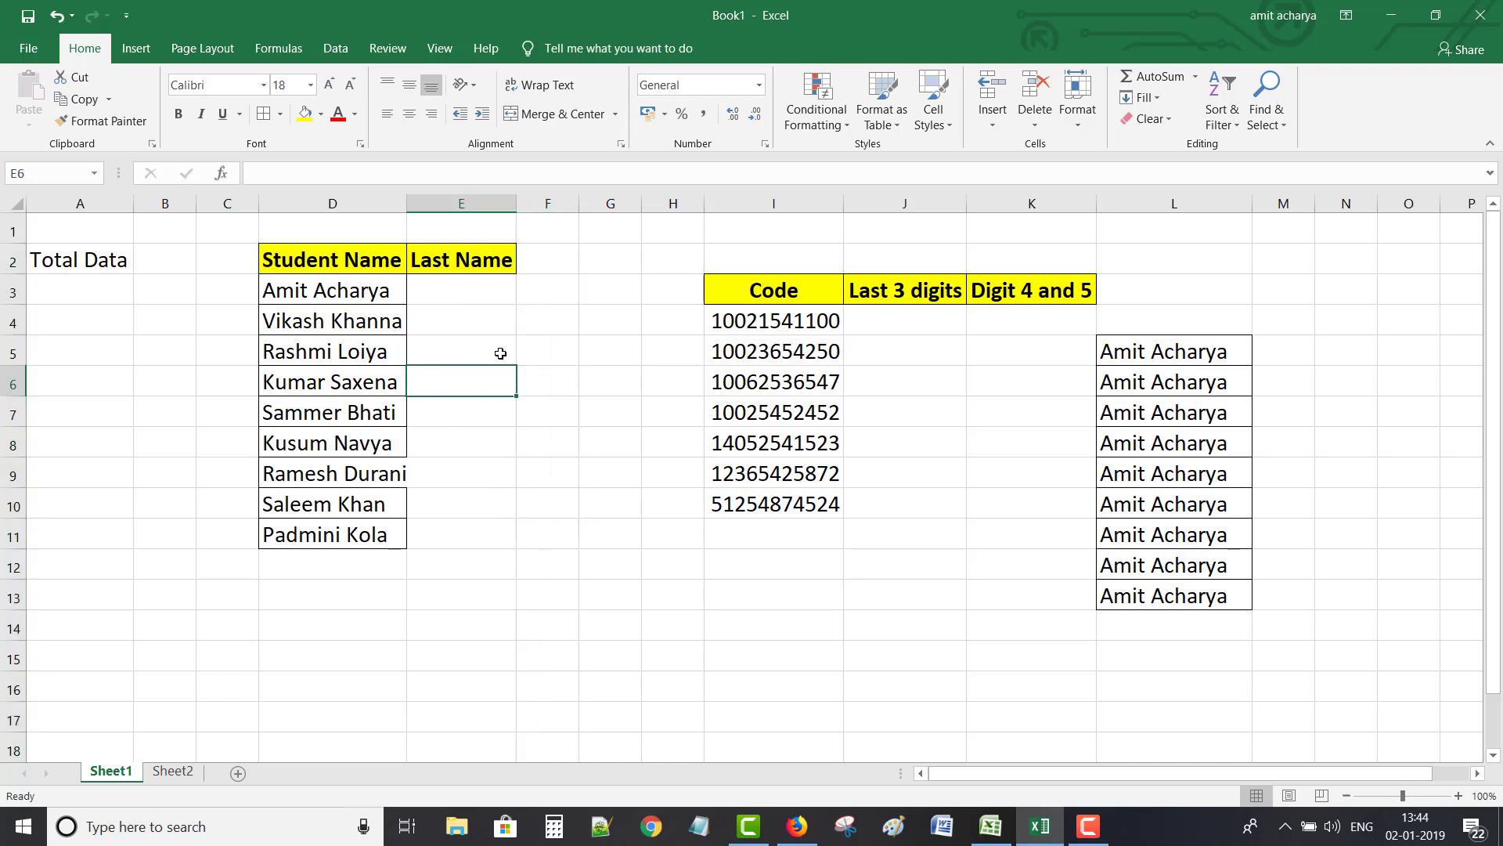
drag(314, 285, 331, 540)
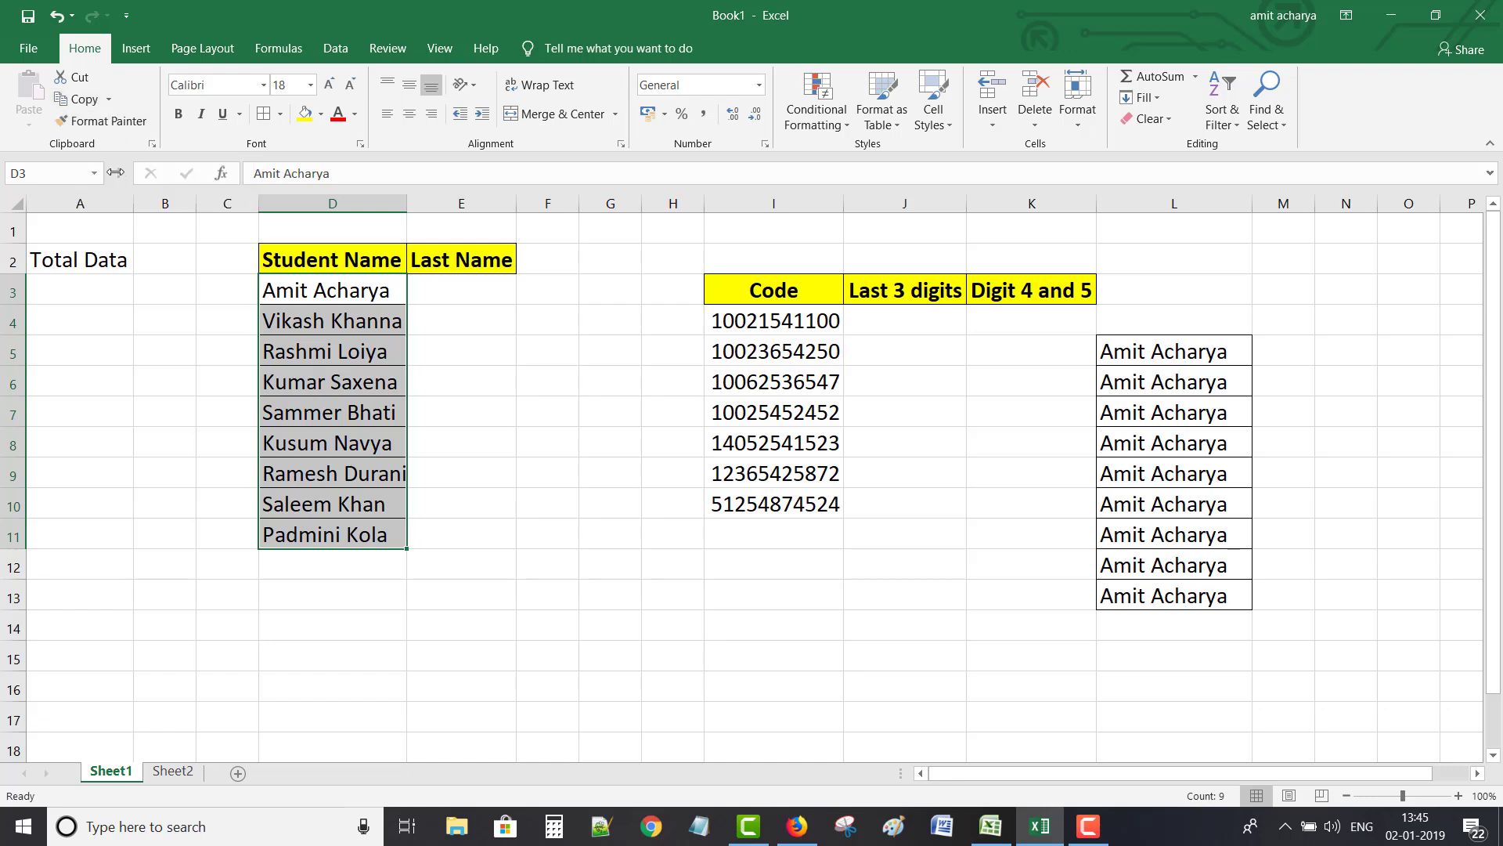
key(ctrl+c)
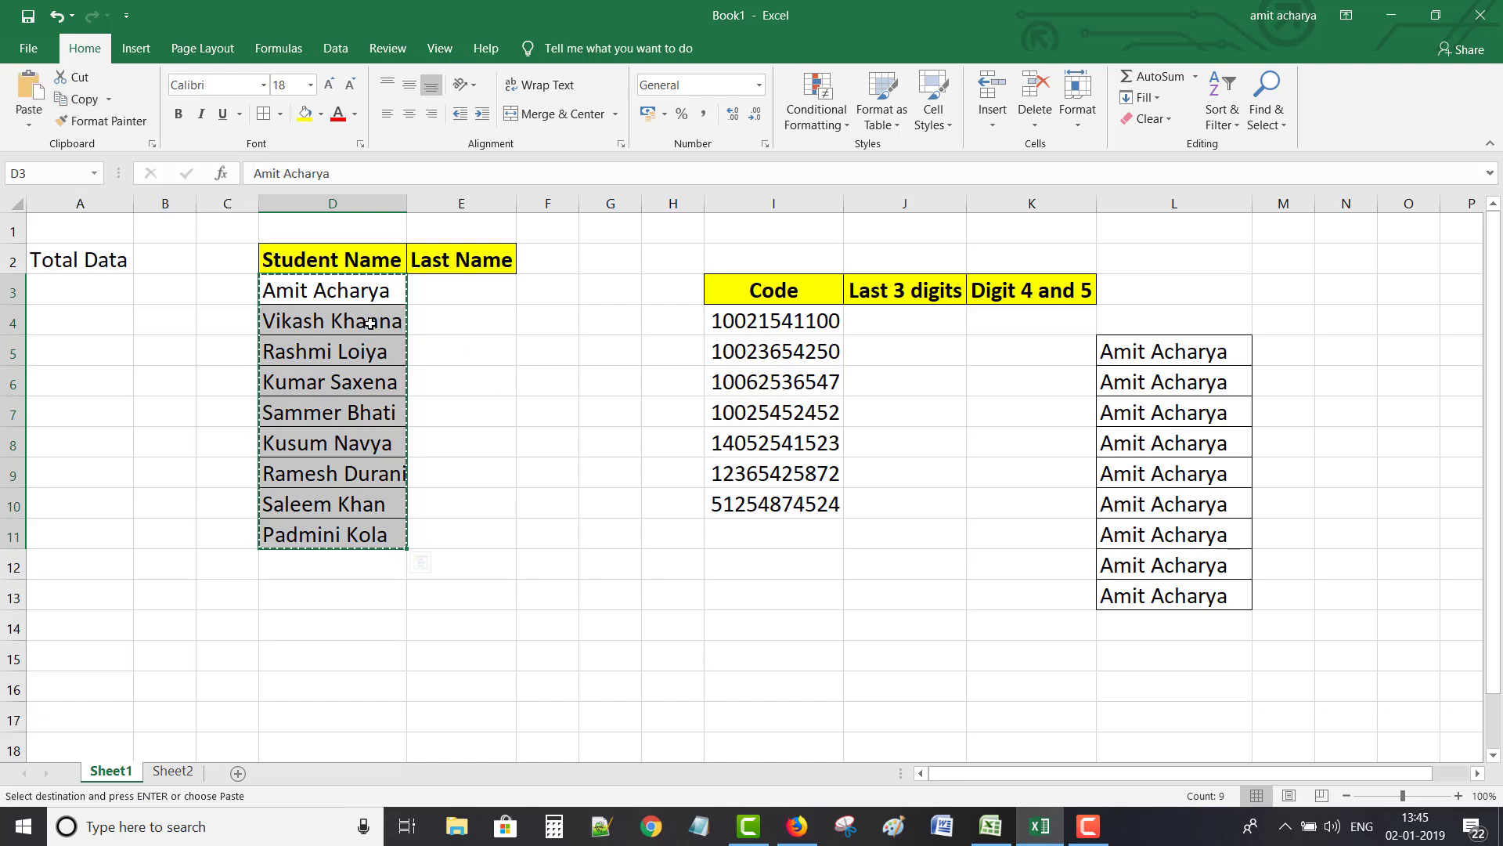
Trial-paste the names at A3, undo the paste, and reselect D3:D11
click(75, 291)
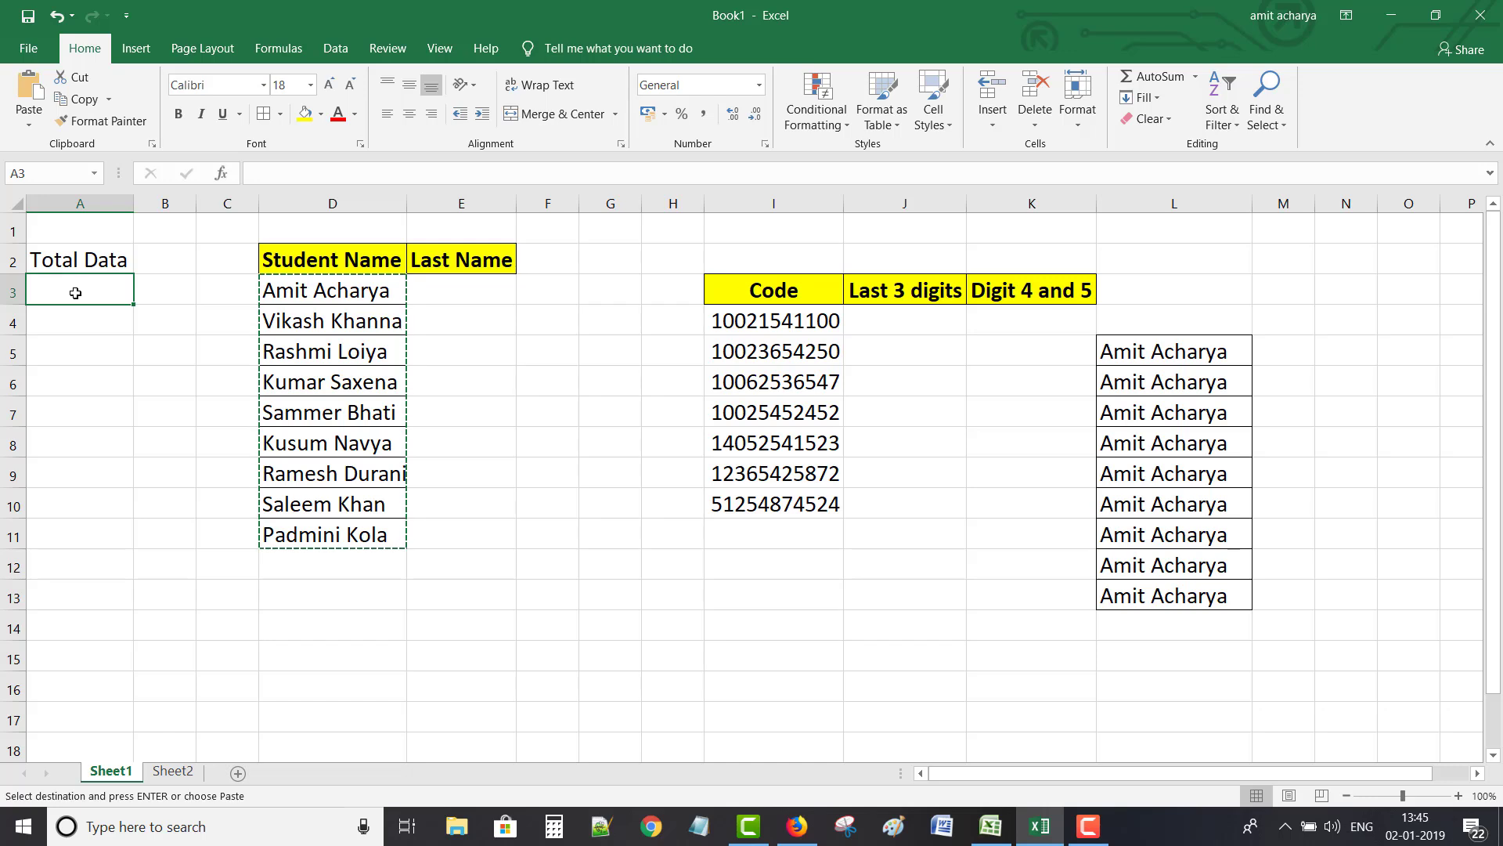
key(ctrl+v)
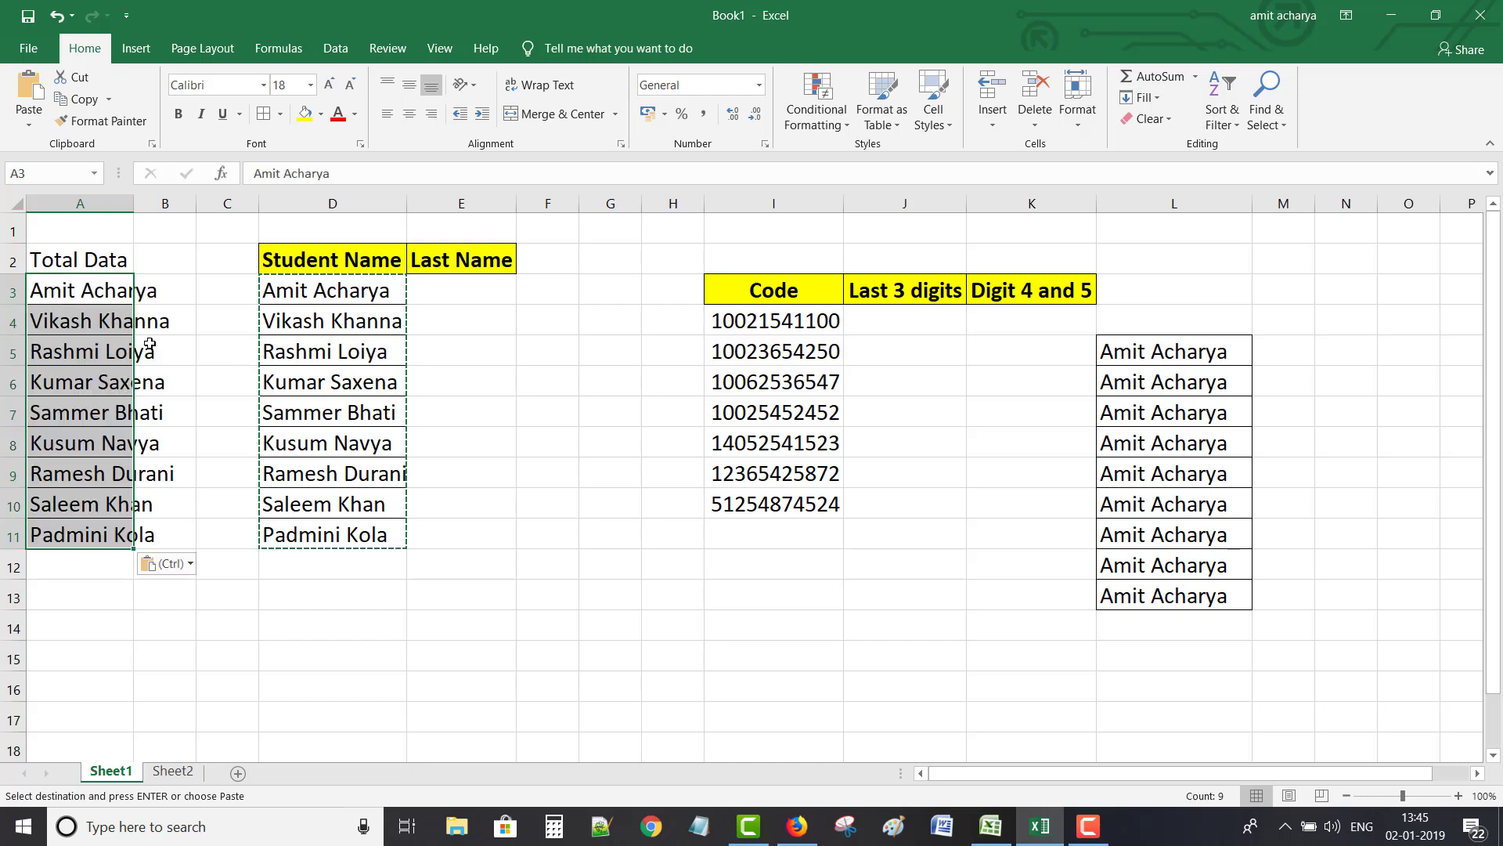
key(ctrl+z)
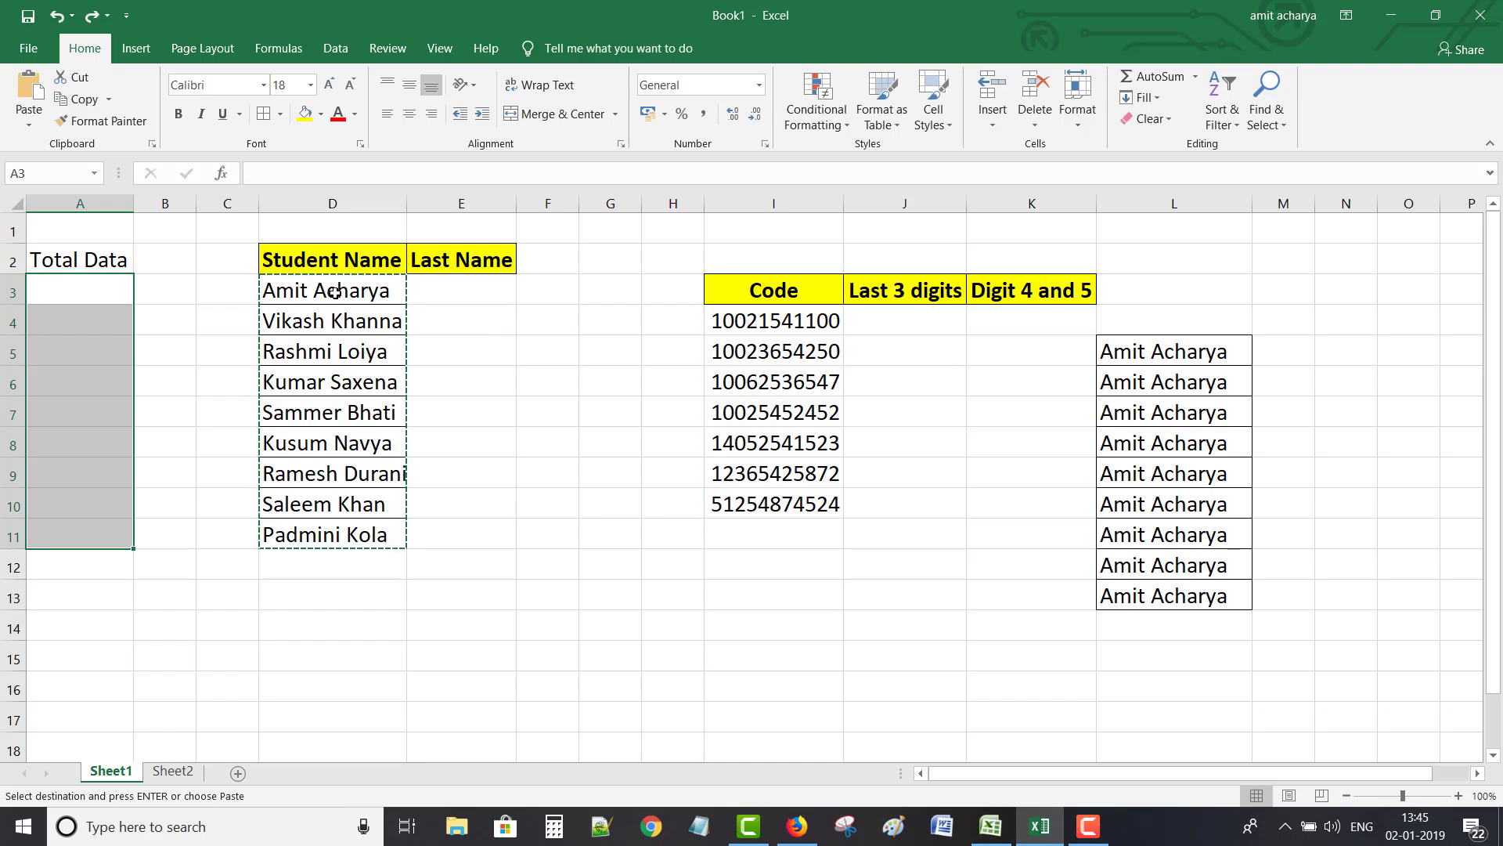
drag(335, 290, 347, 536)
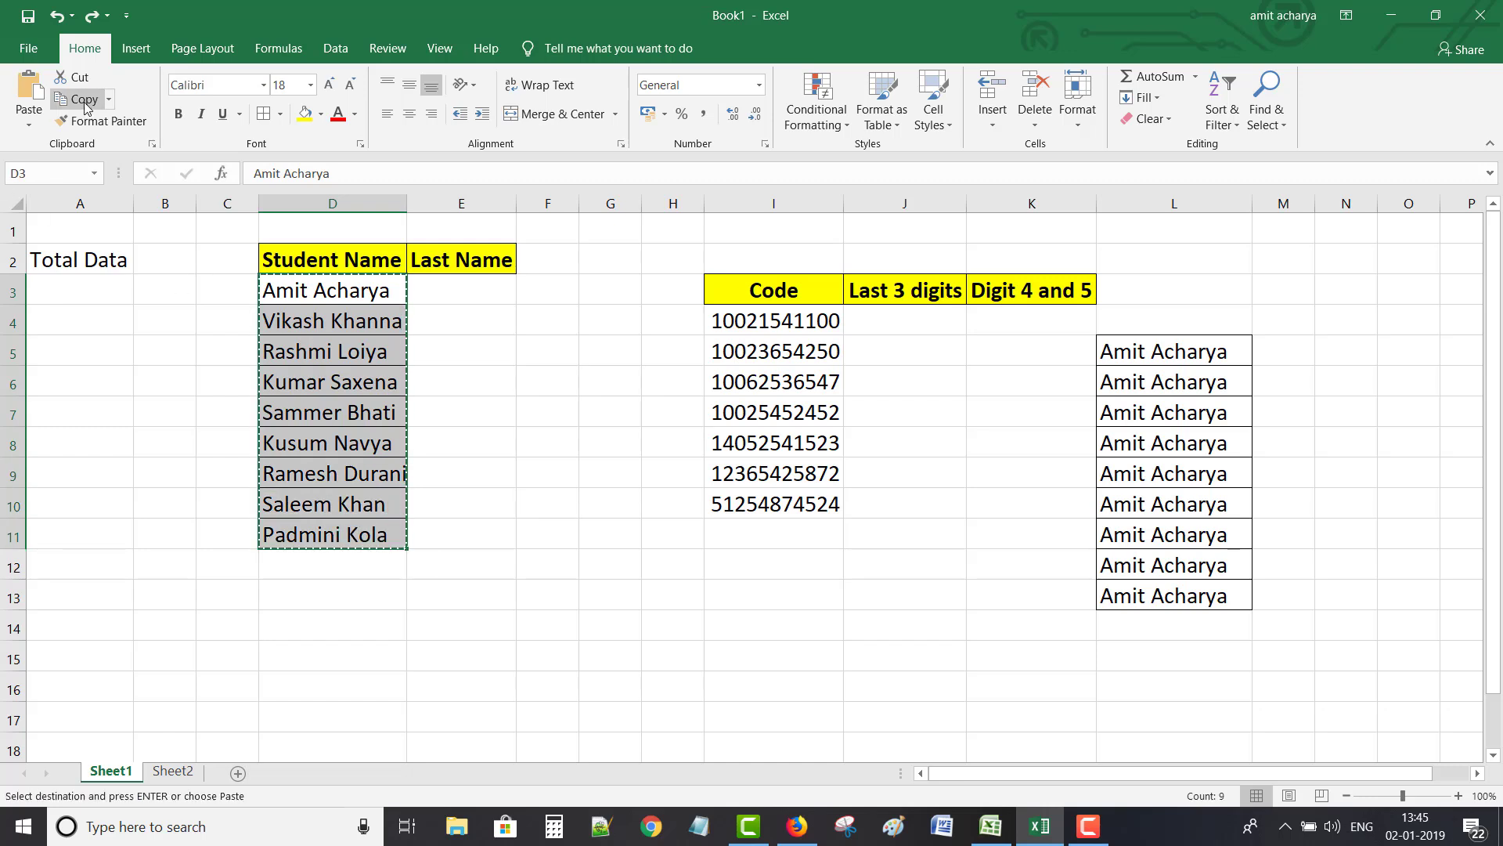
Paste the nine student names at A3 using Paste Values
click(68, 285)
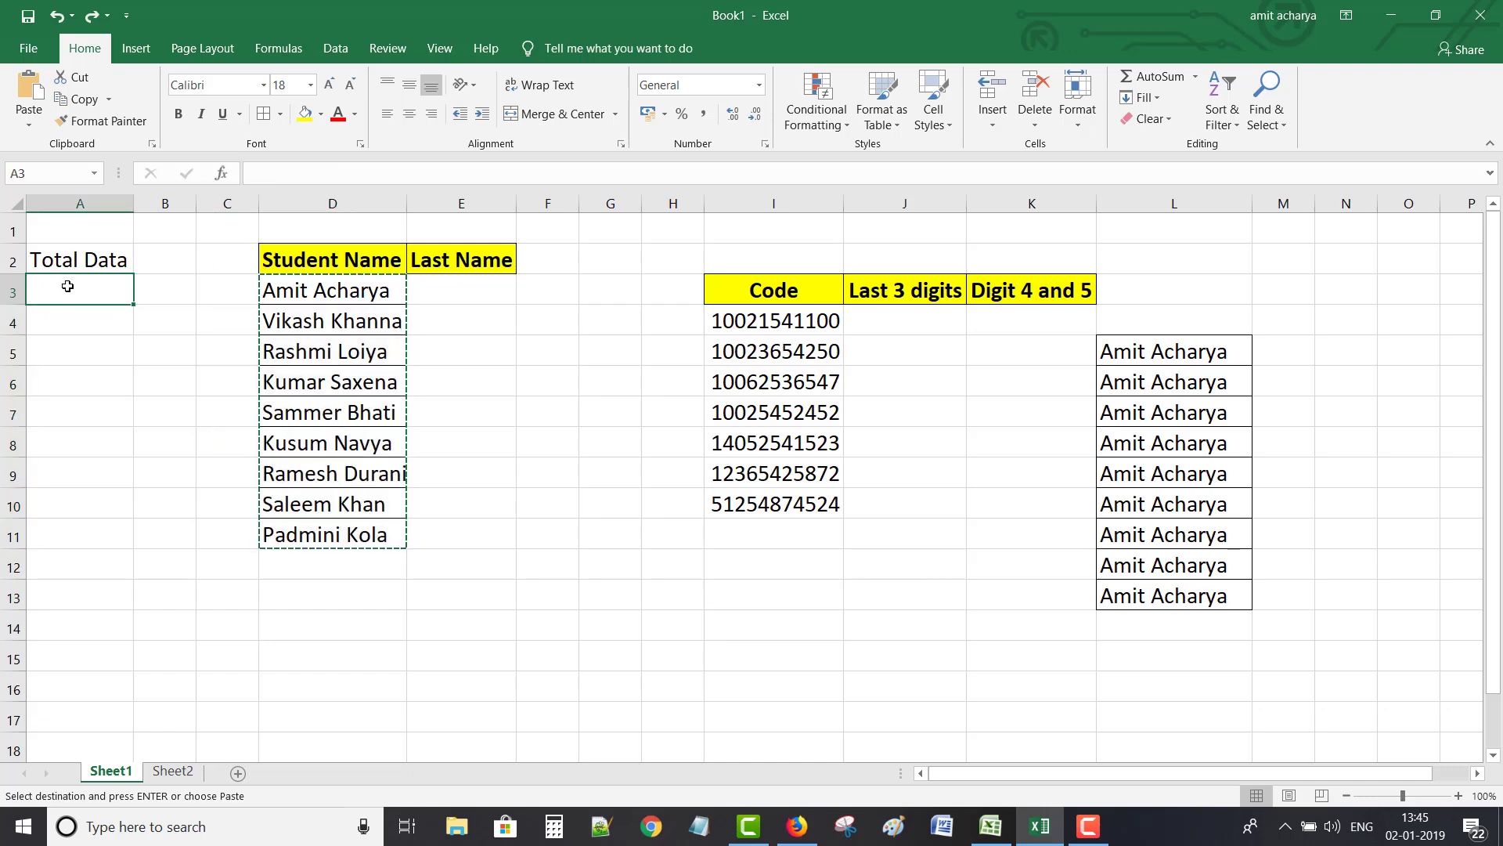
click(32, 127)
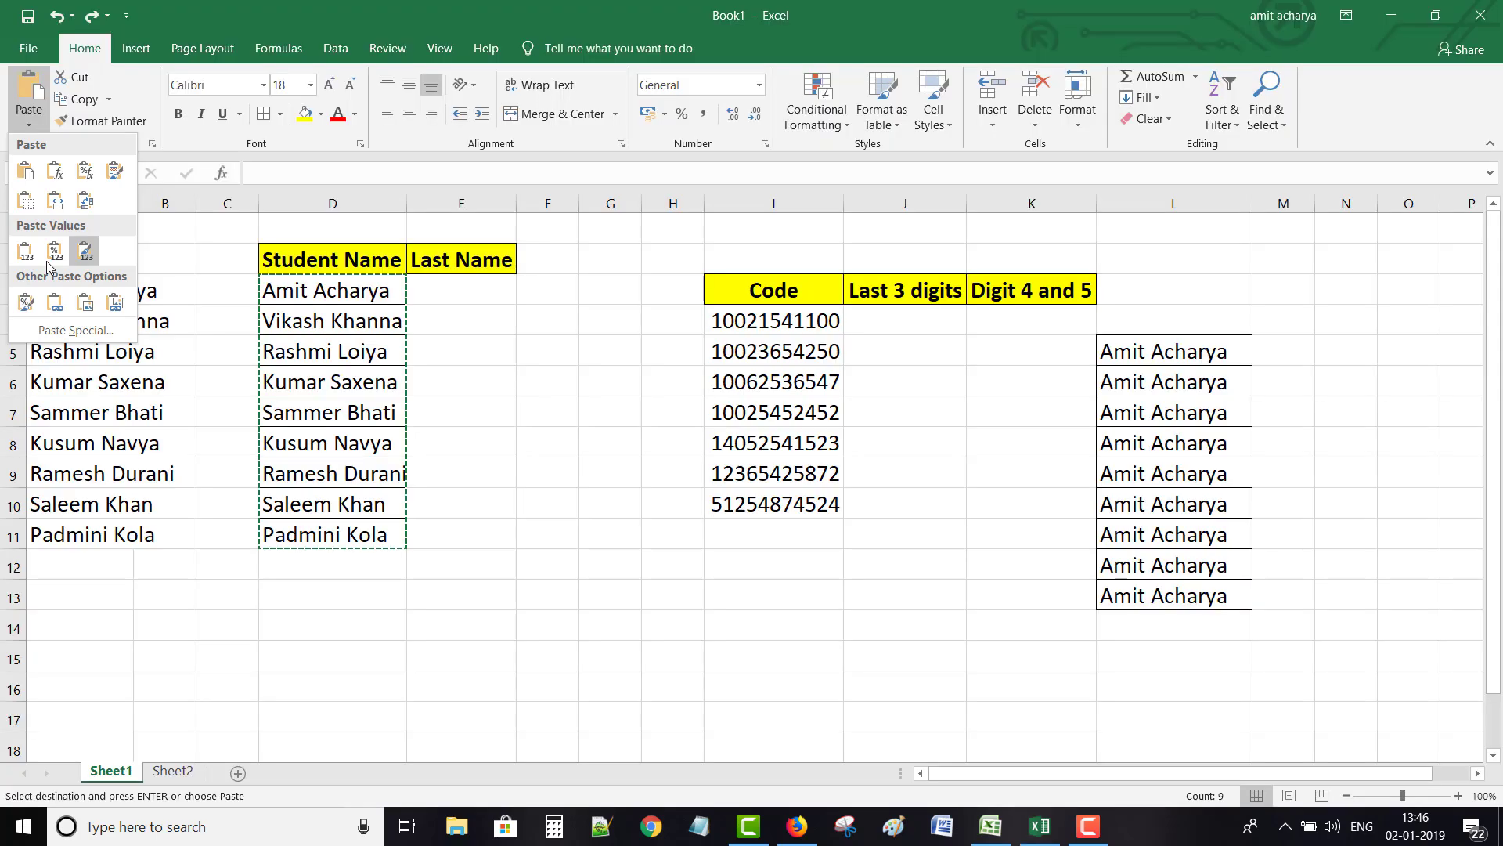
click(47, 261)
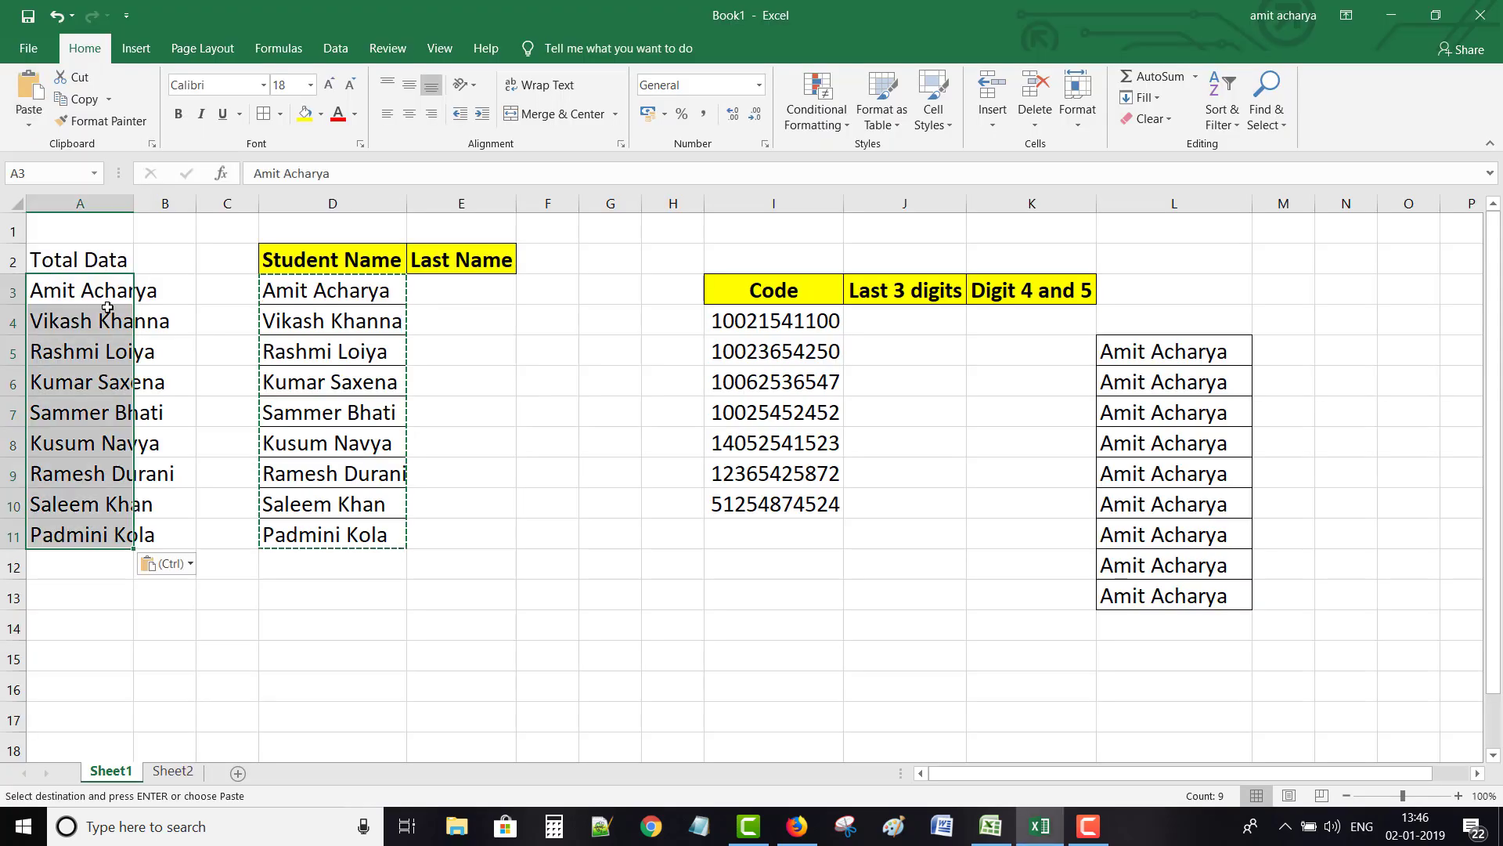
click(188, 328)
click(188, 327)
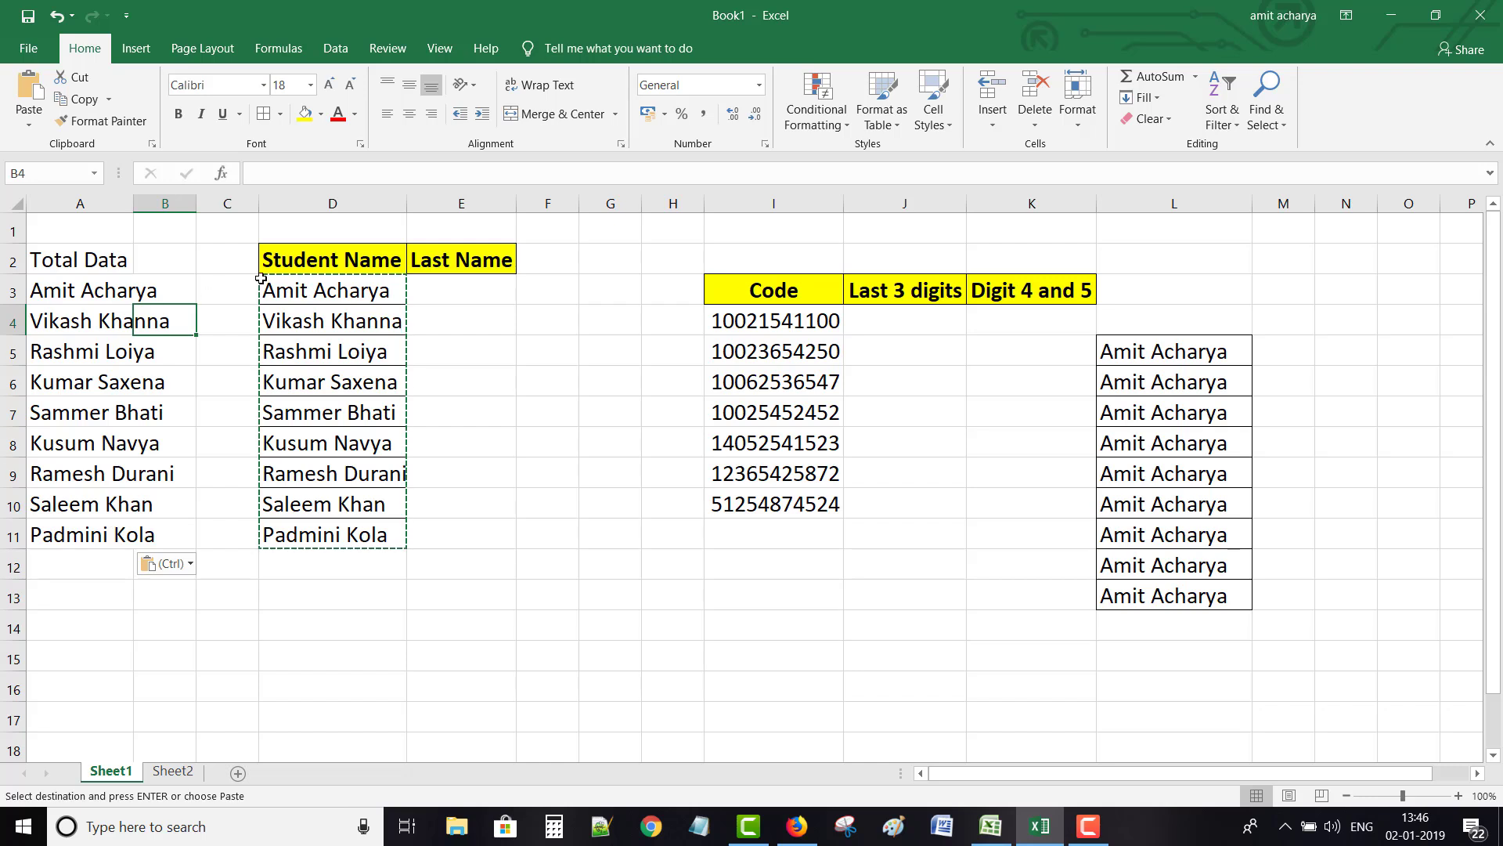
drag(310, 257, 312, 548)
key(ctrl+c)
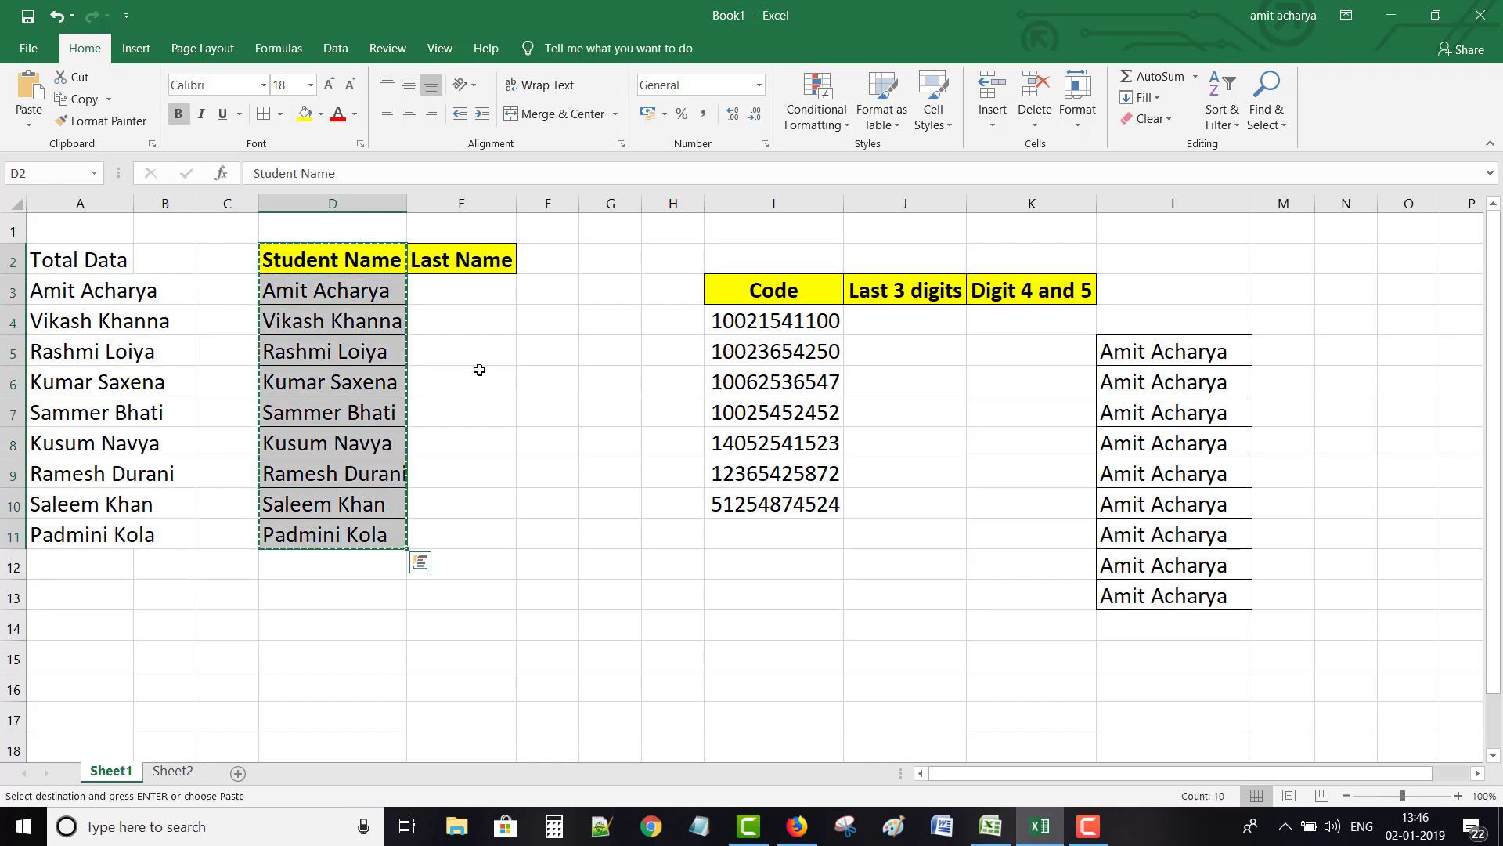
click(472, 319)
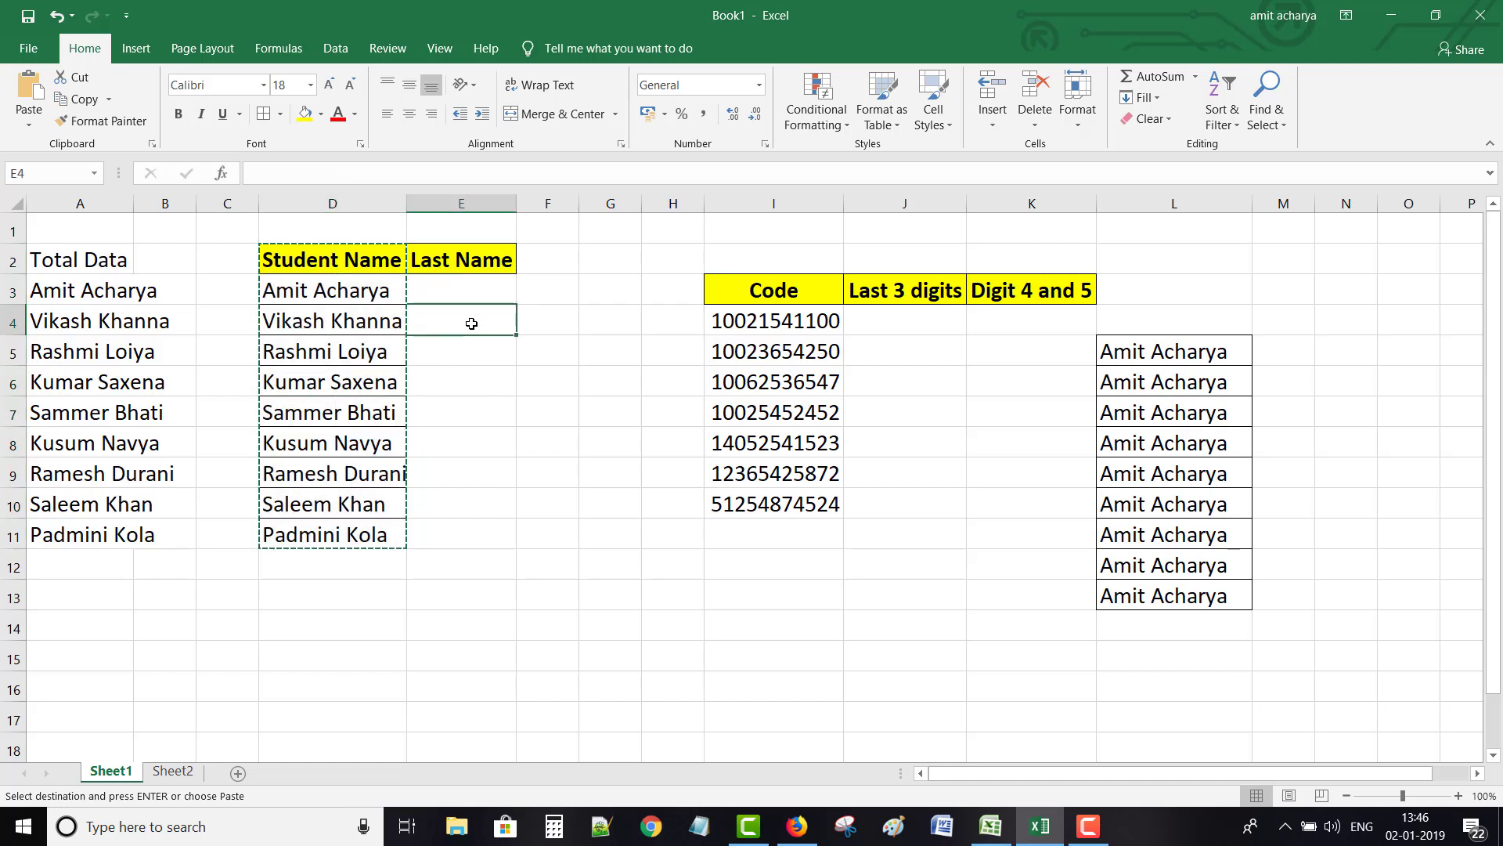
click(29, 125)
click(25, 252)
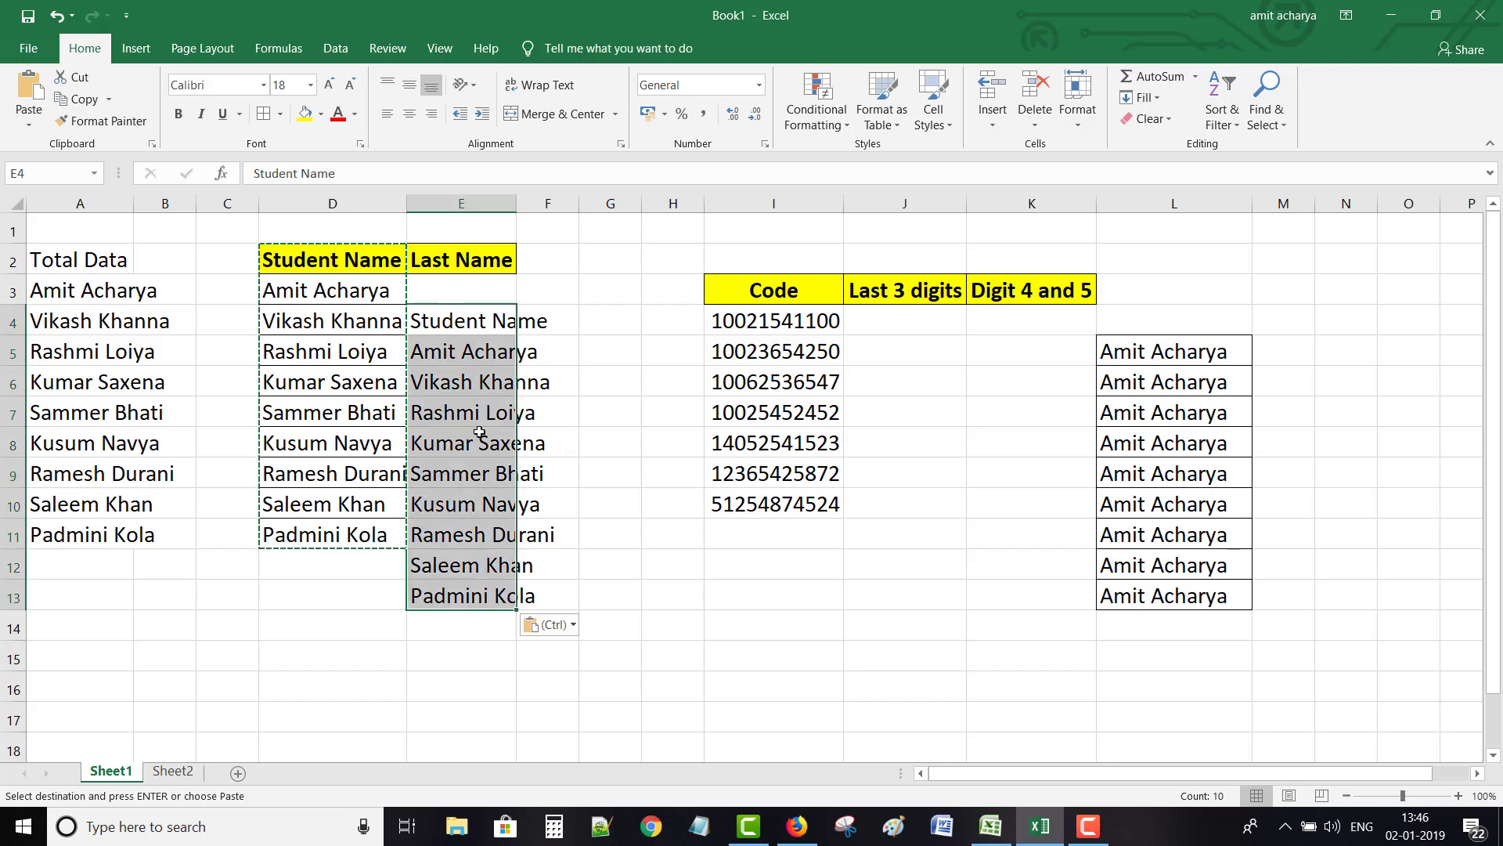
click(466, 323)
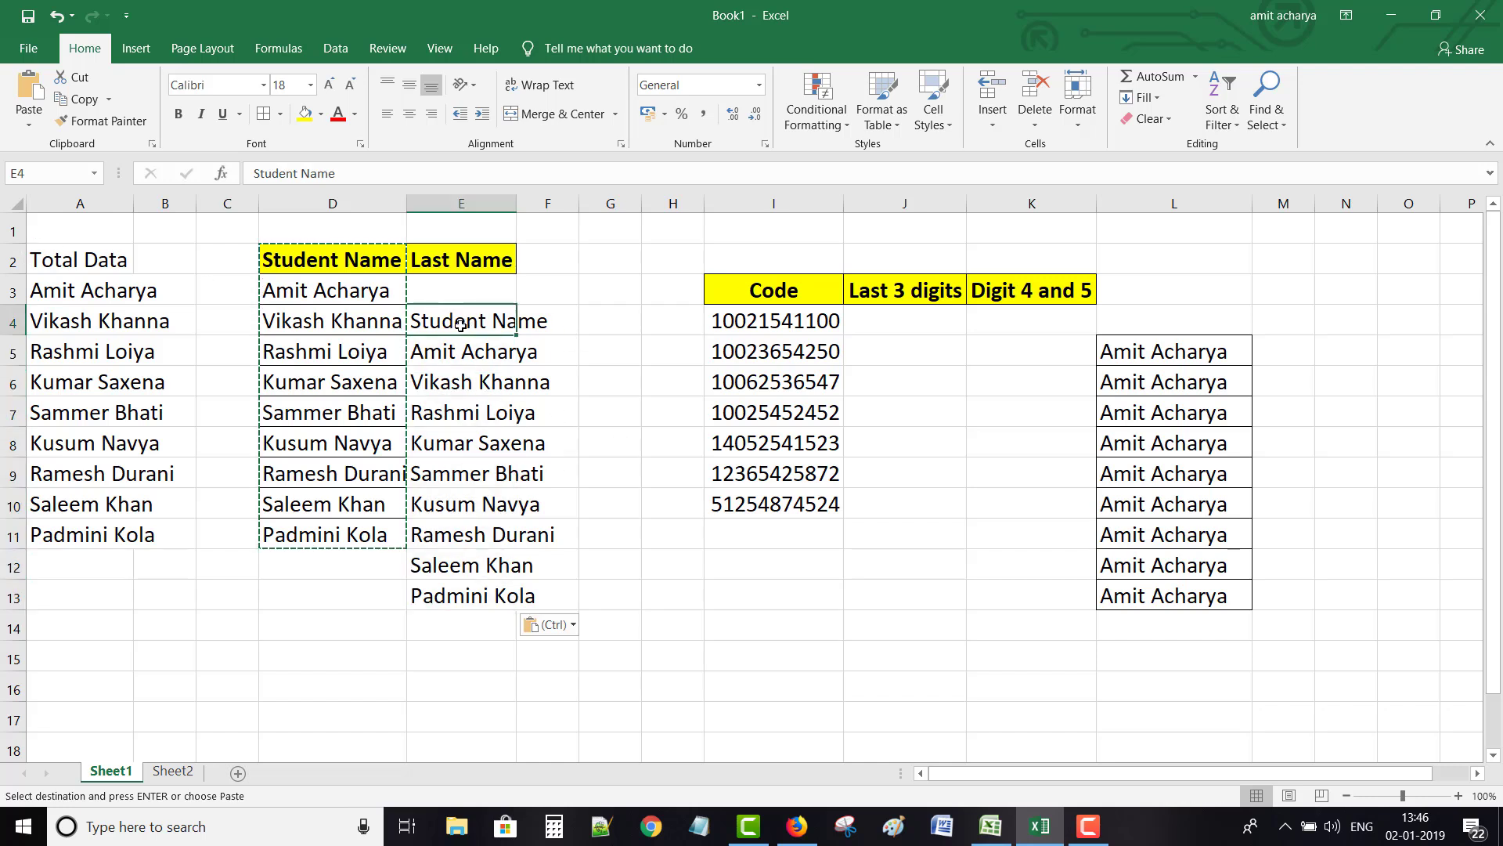
click(355, 265)
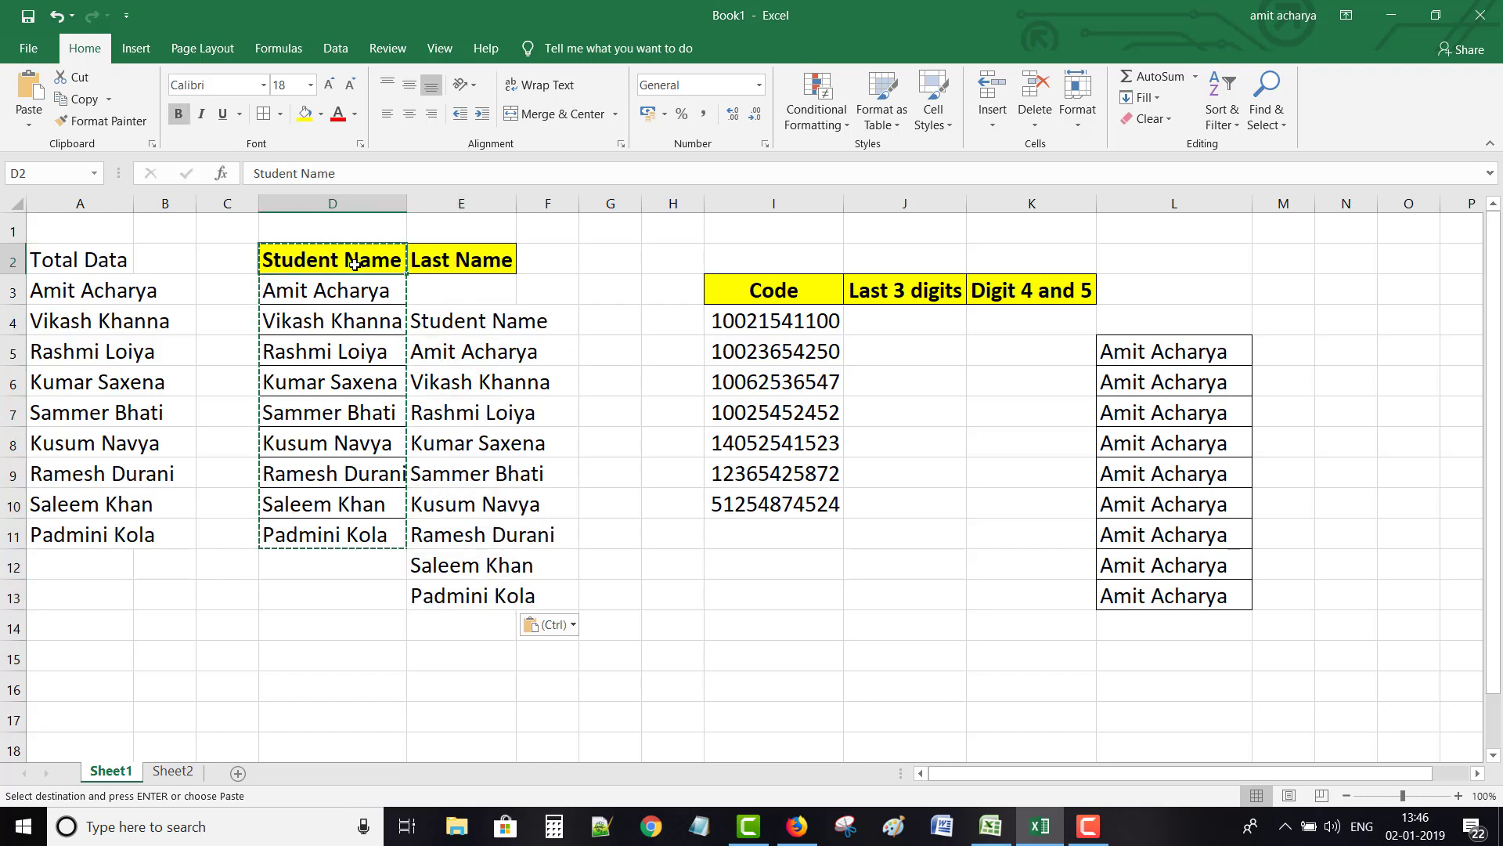
click(492, 318)
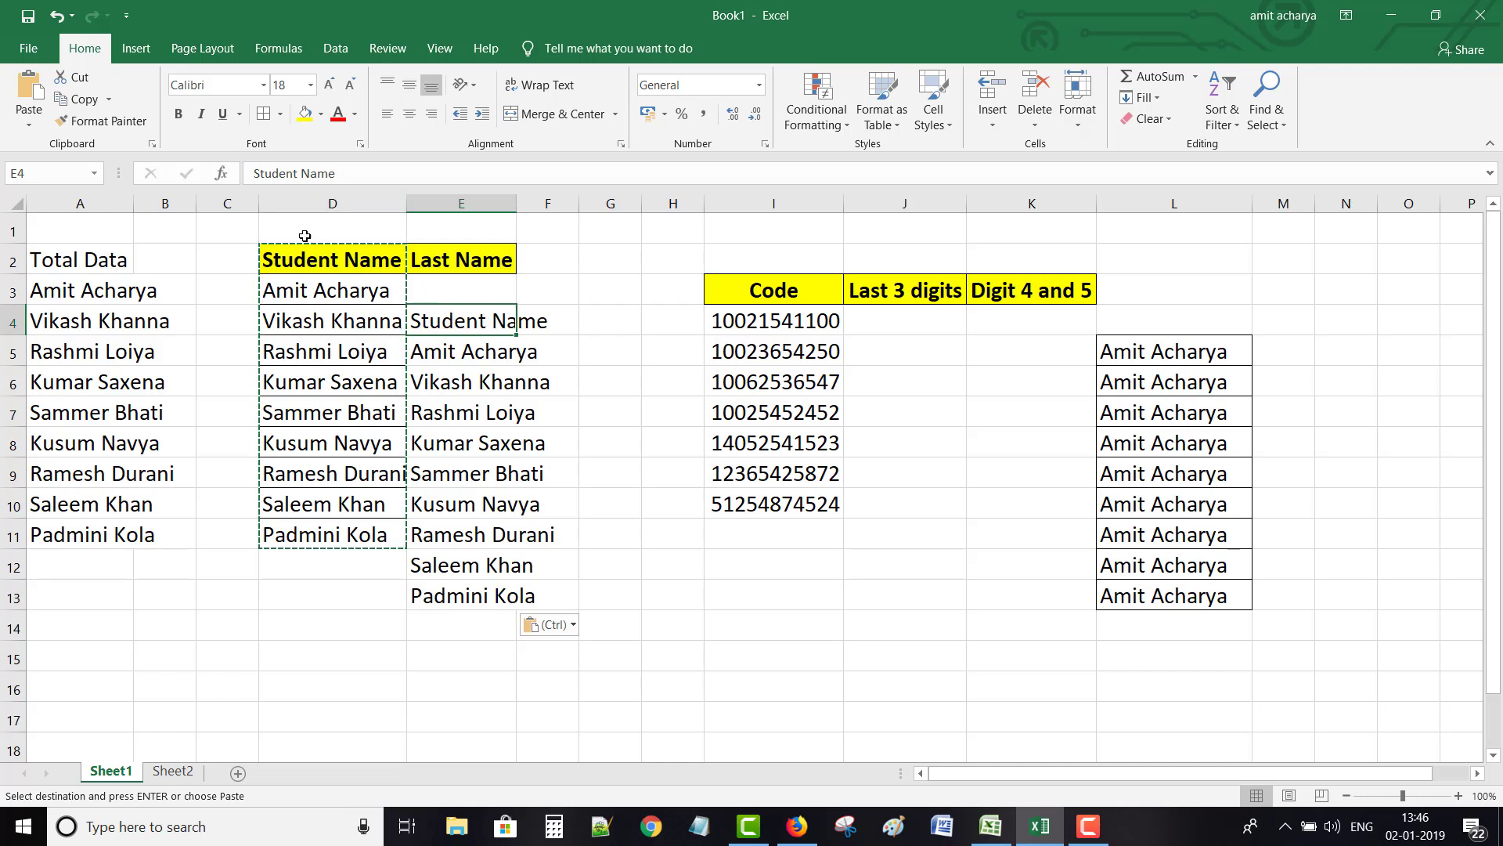
key(ctrl+z)
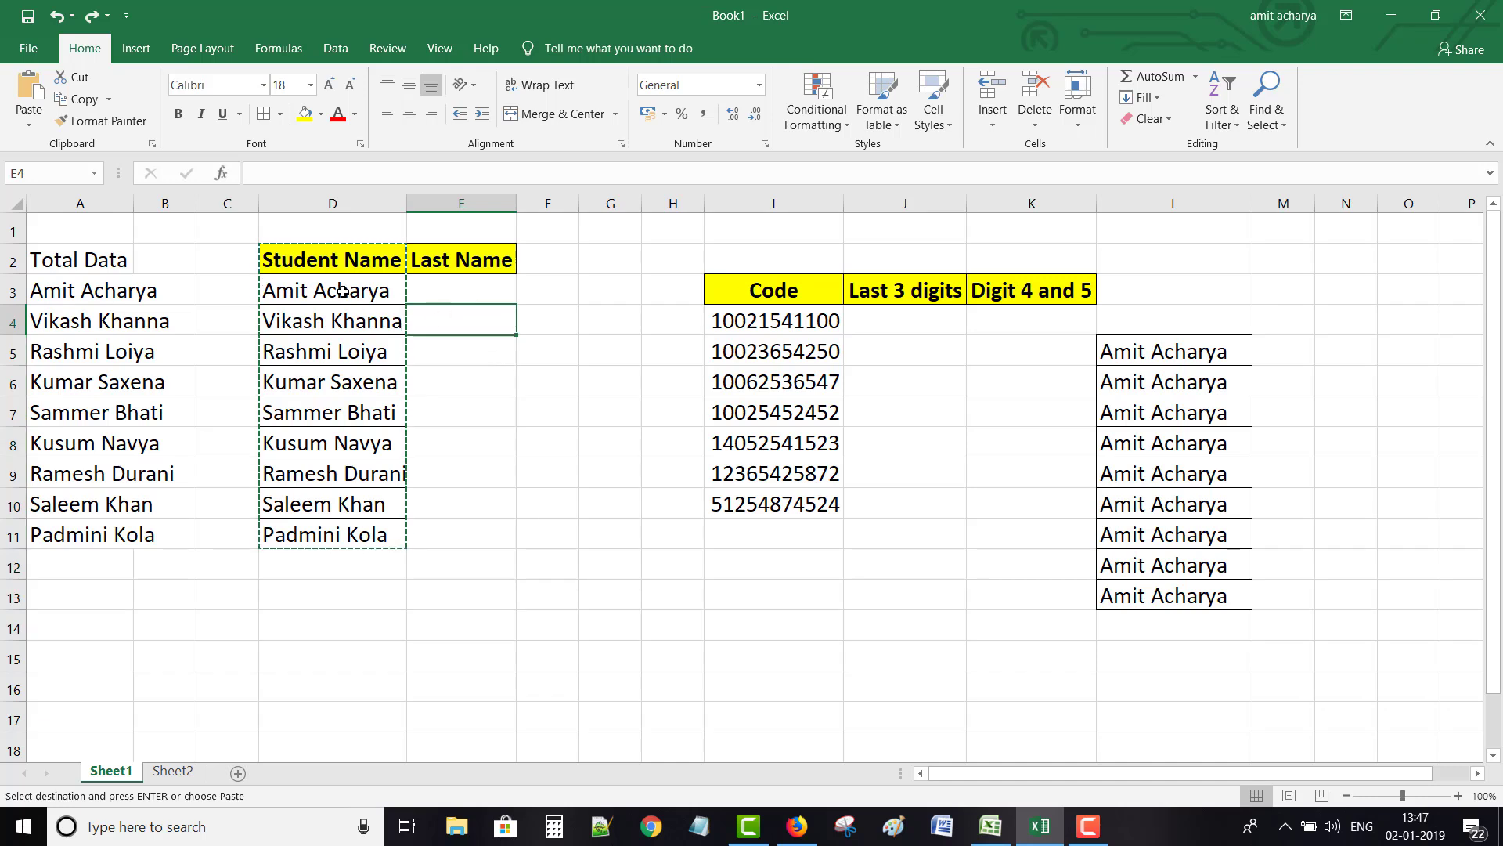
Copy D2:D12 and paste only its formatting onto E4 in the Last Name column
key(ctrl+c)
click(317, 289)
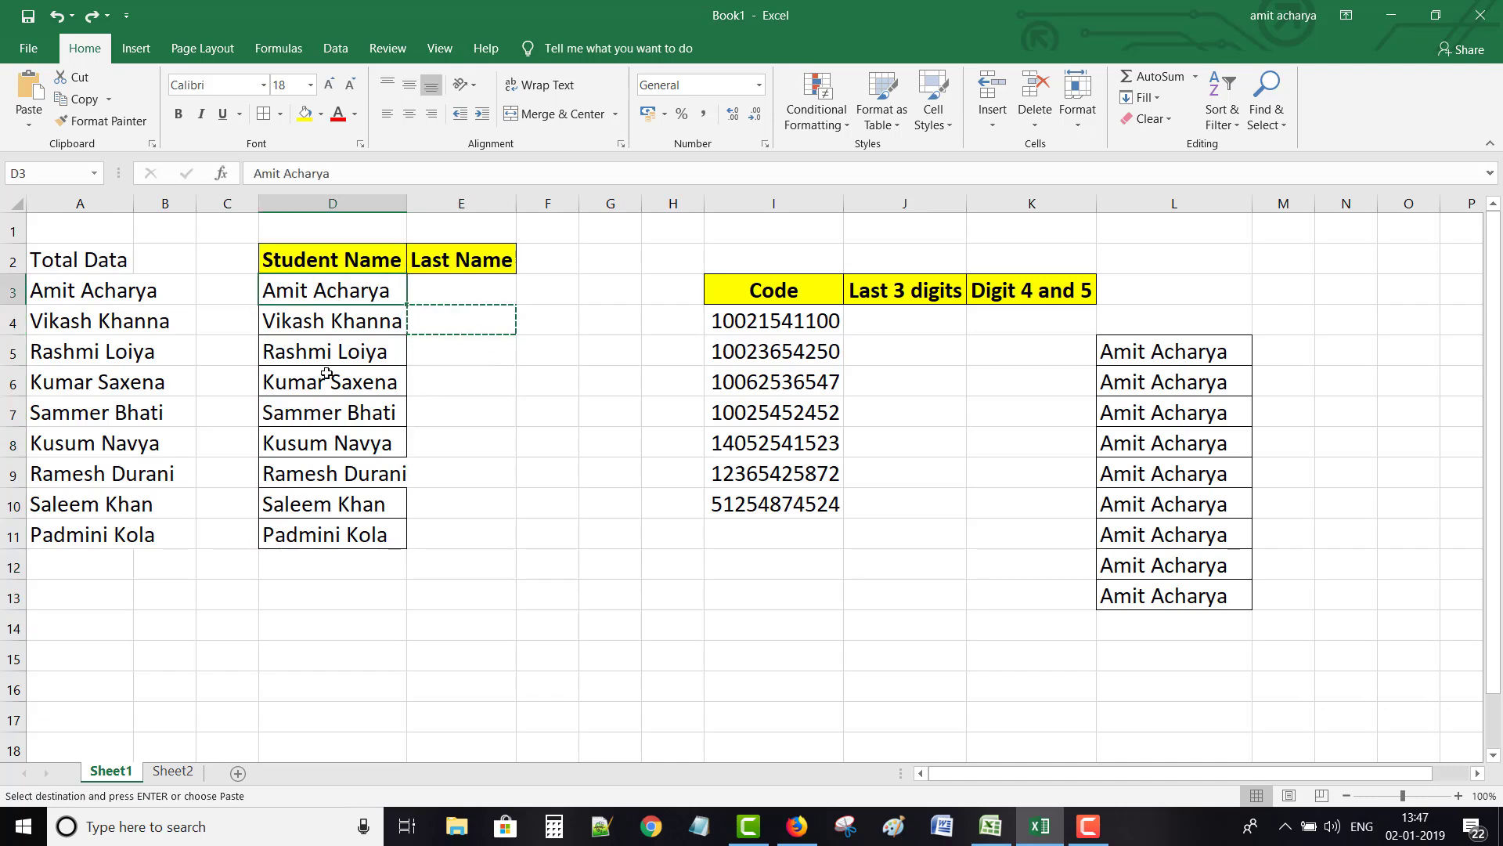
drag(326, 374, 332, 411)
drag(333, 270, 359, 553)
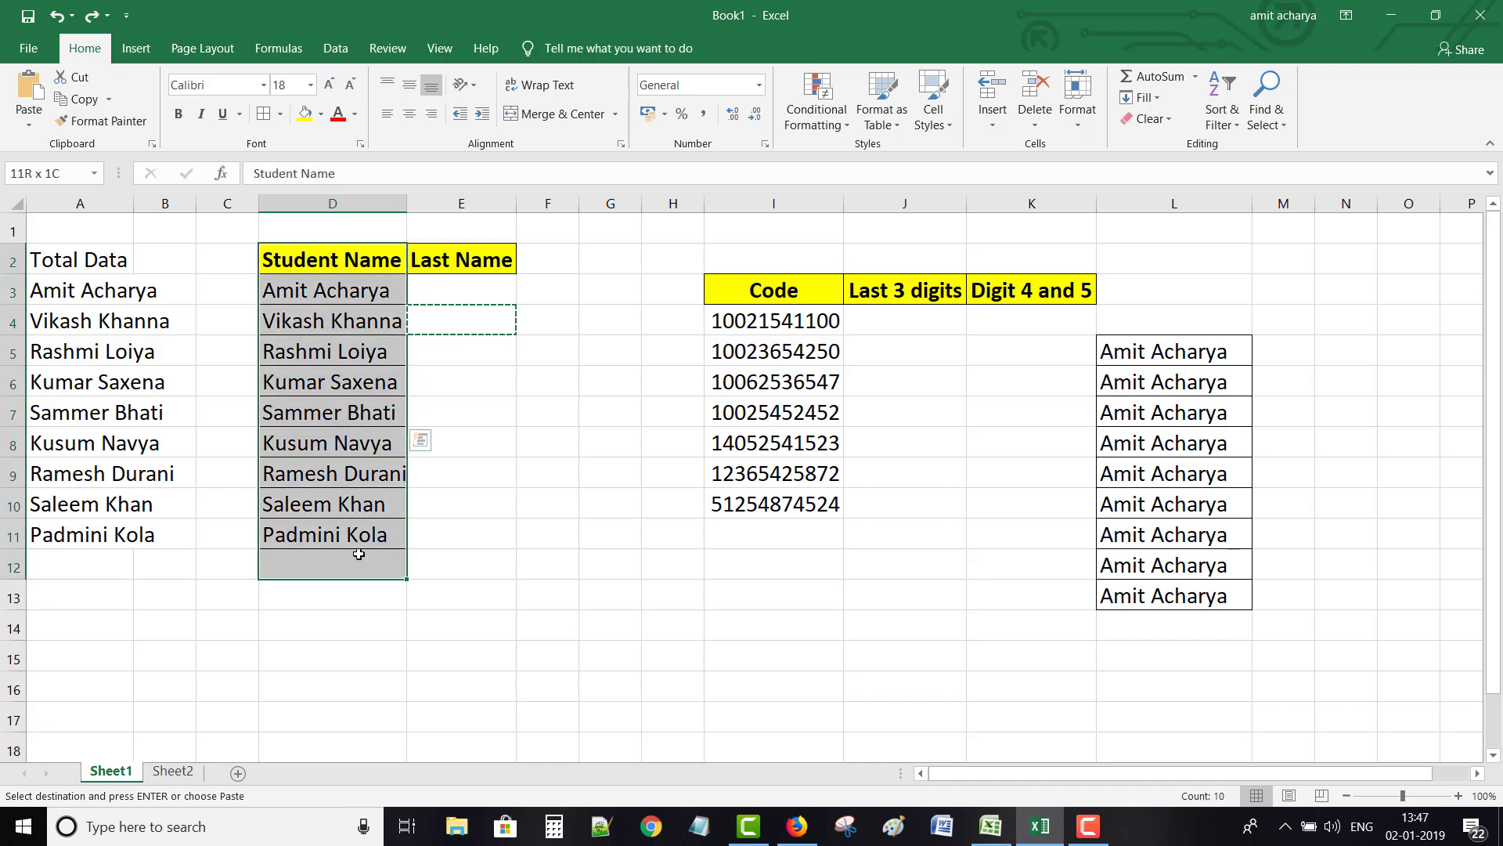
key(ctrl+c)
click(464, 330)
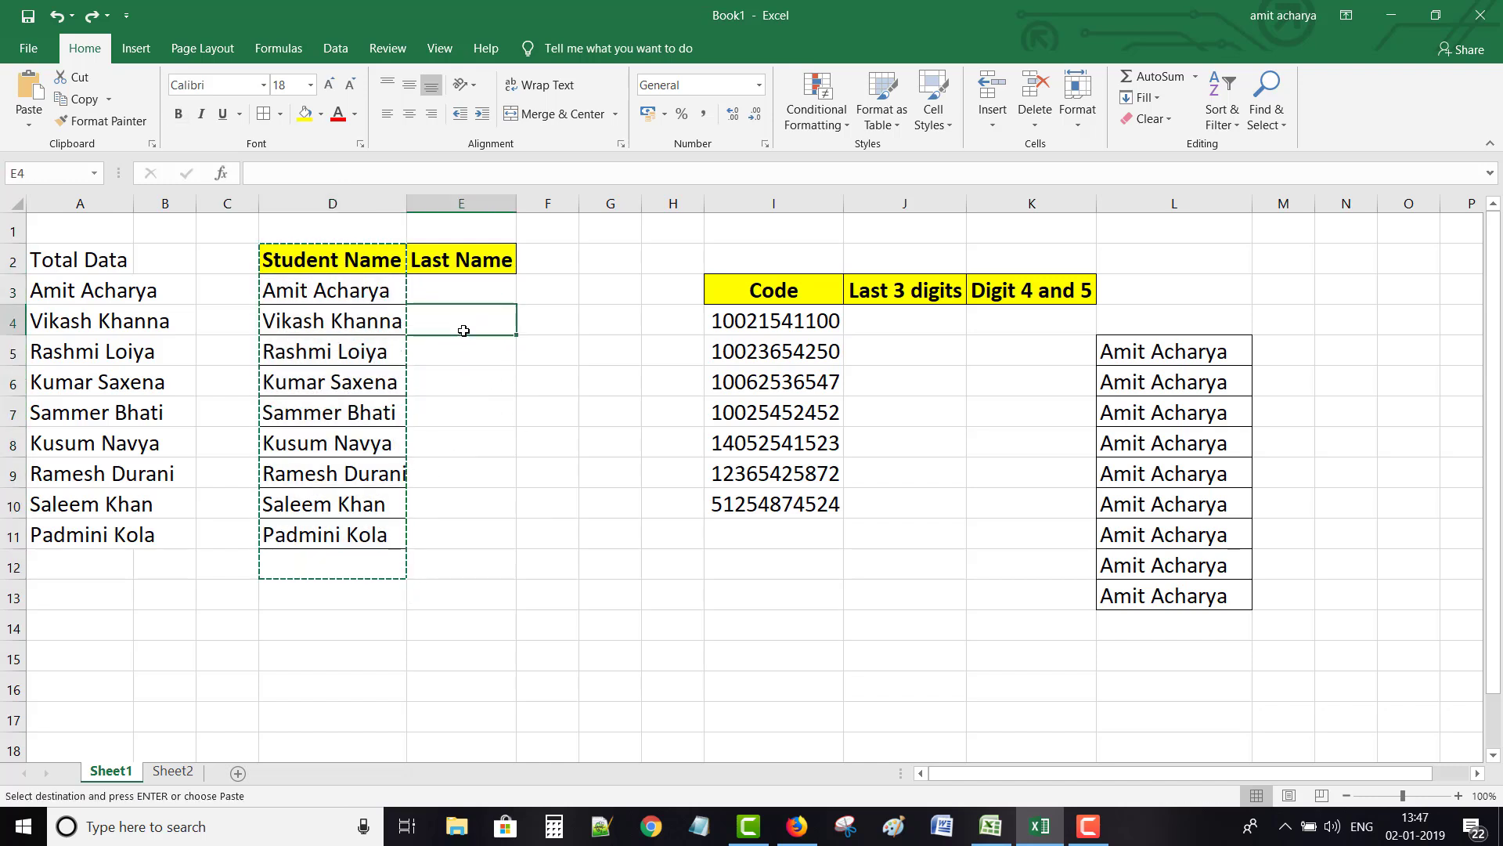
click(30, 128)
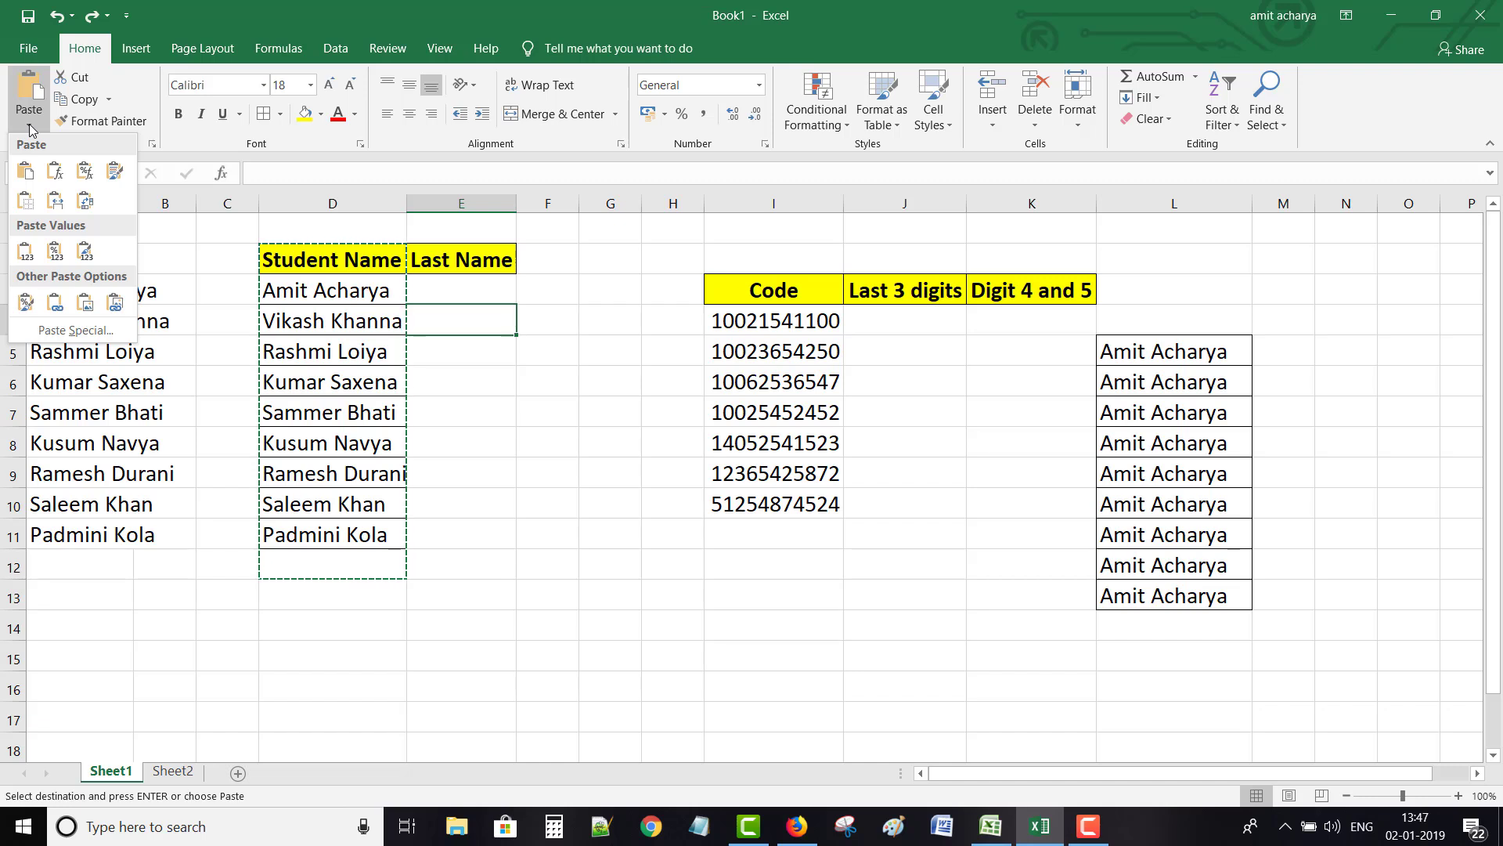
click(27, 304)
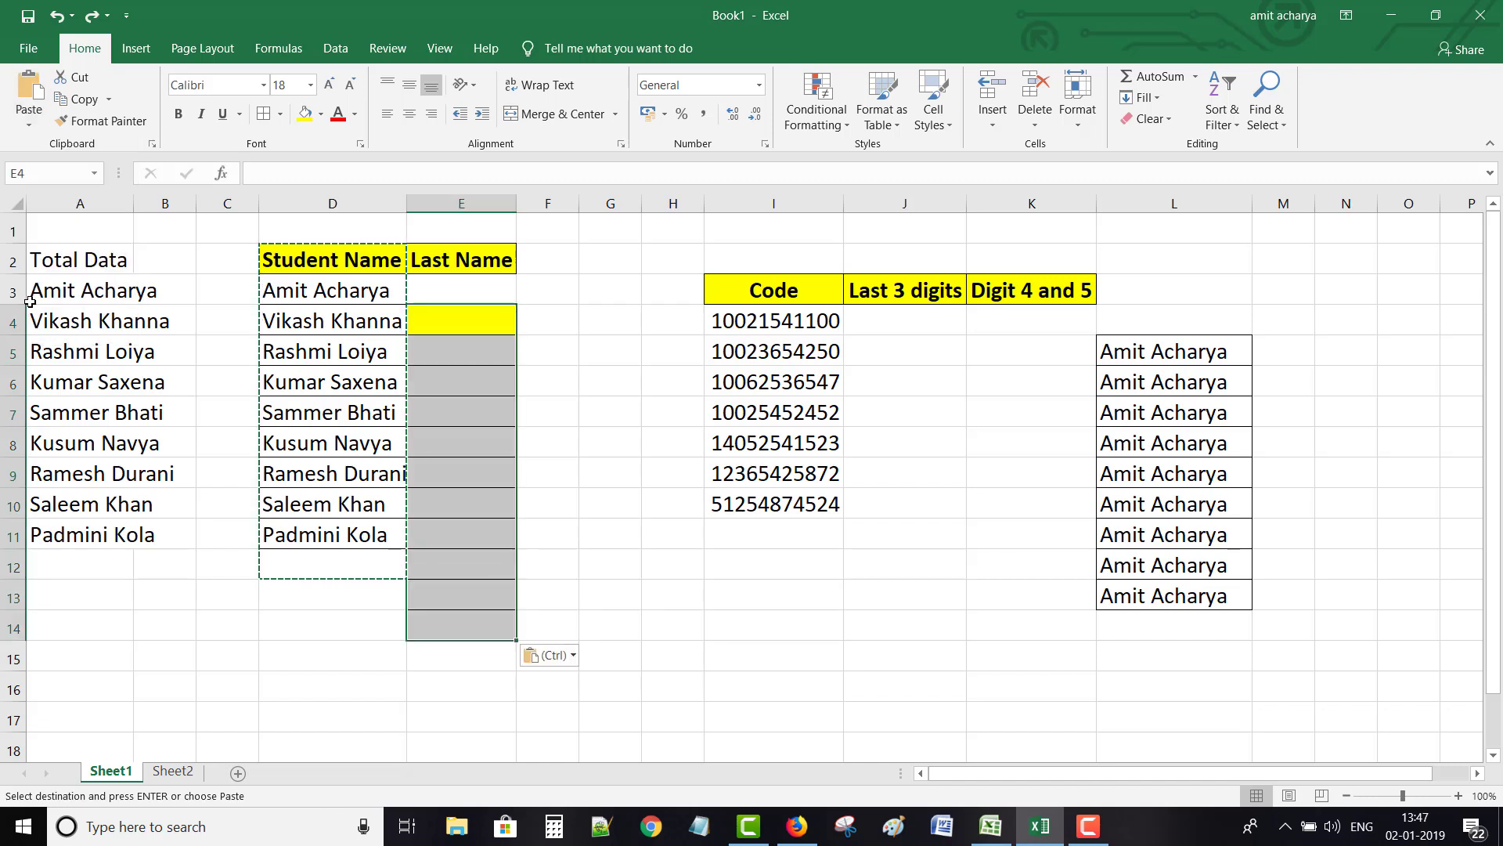
click(469, 322)
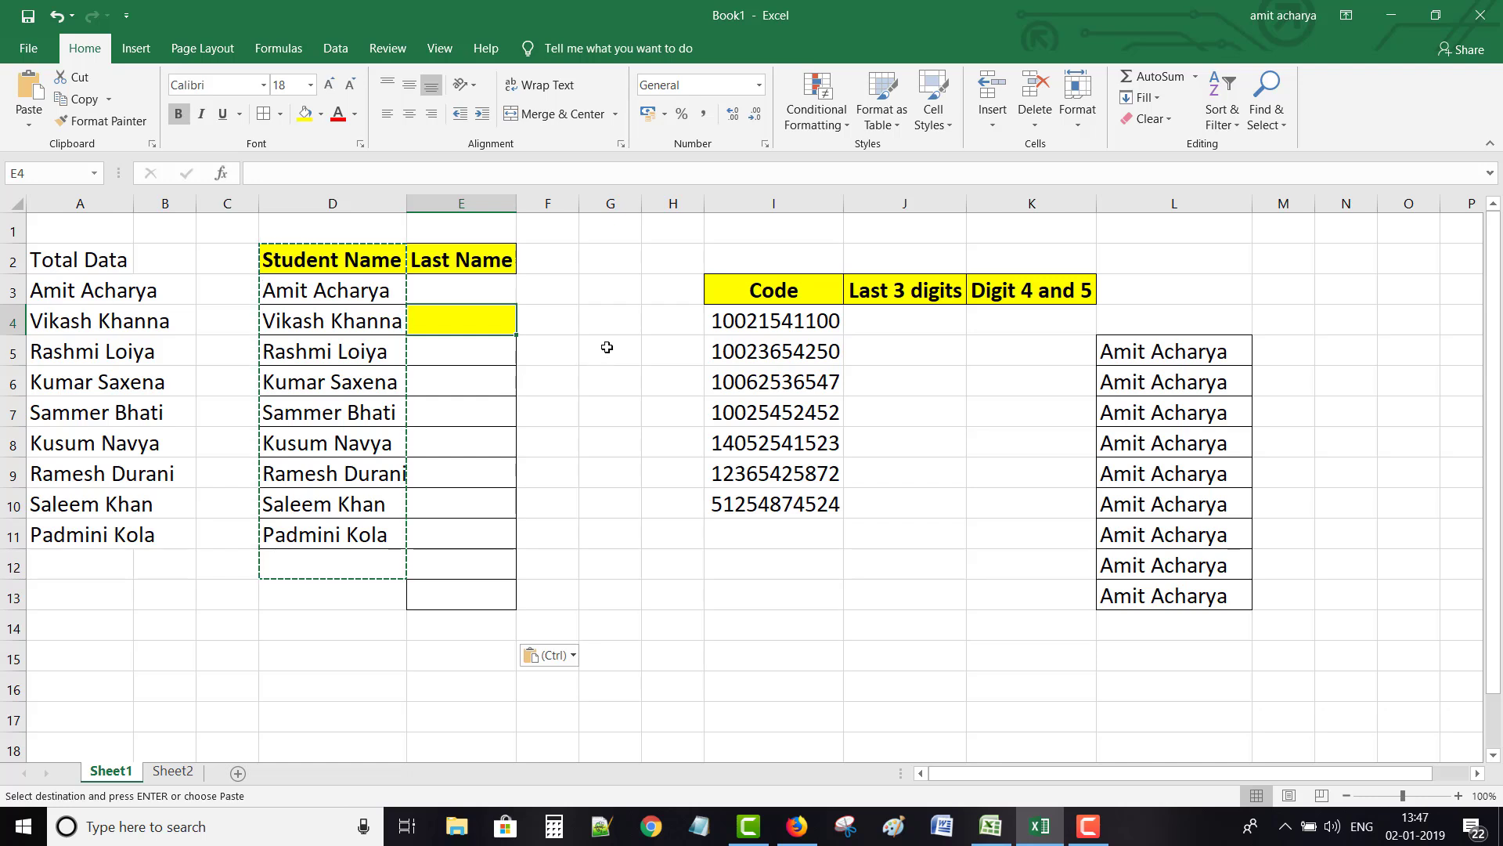
Enter 1 and 3 in H4:H5 and extend the odd series to 13 at H10
click(672, 325)
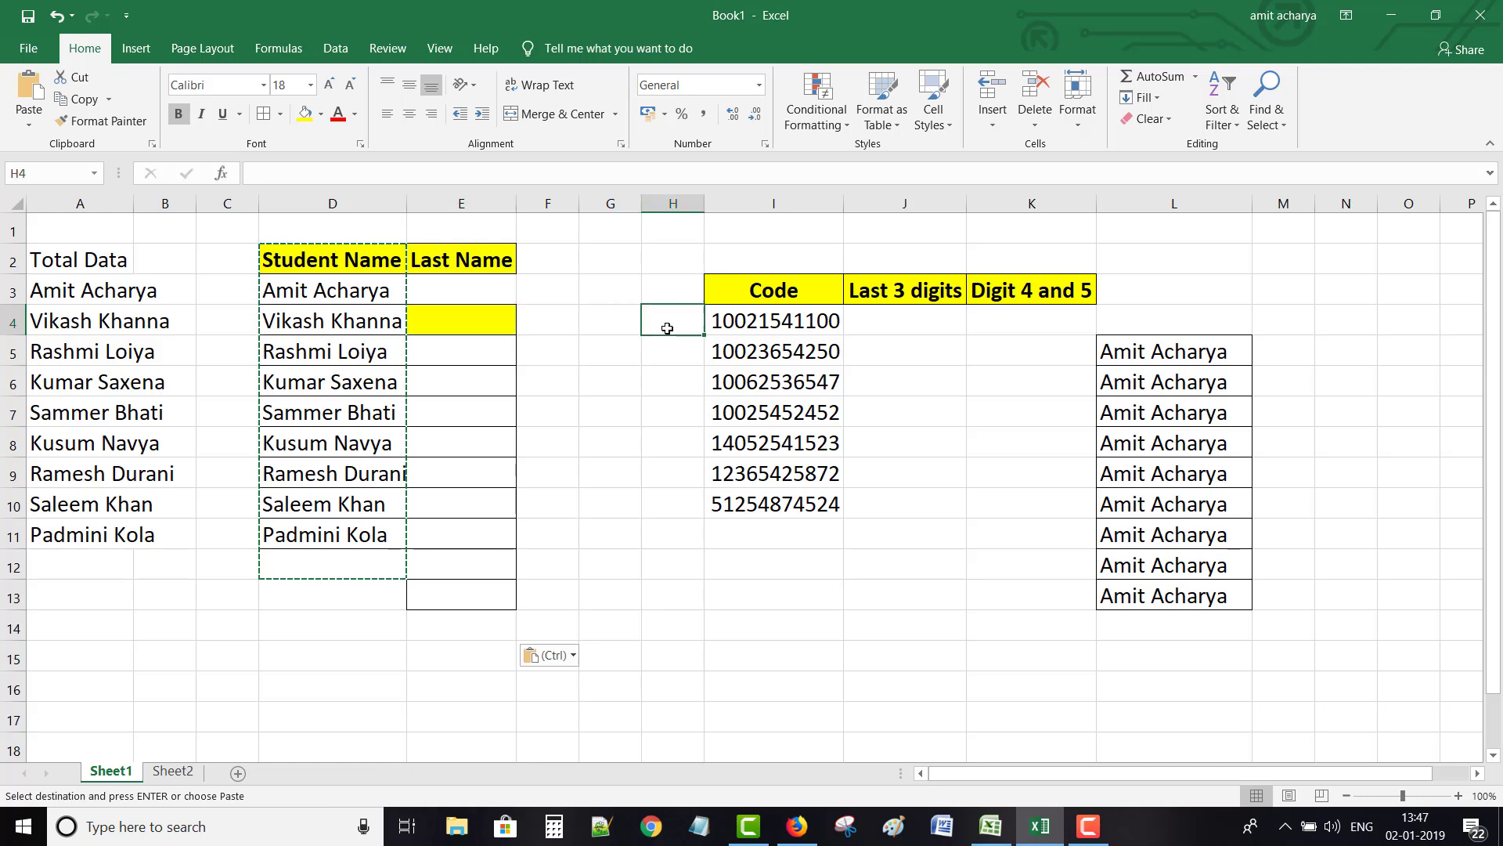
text(1)
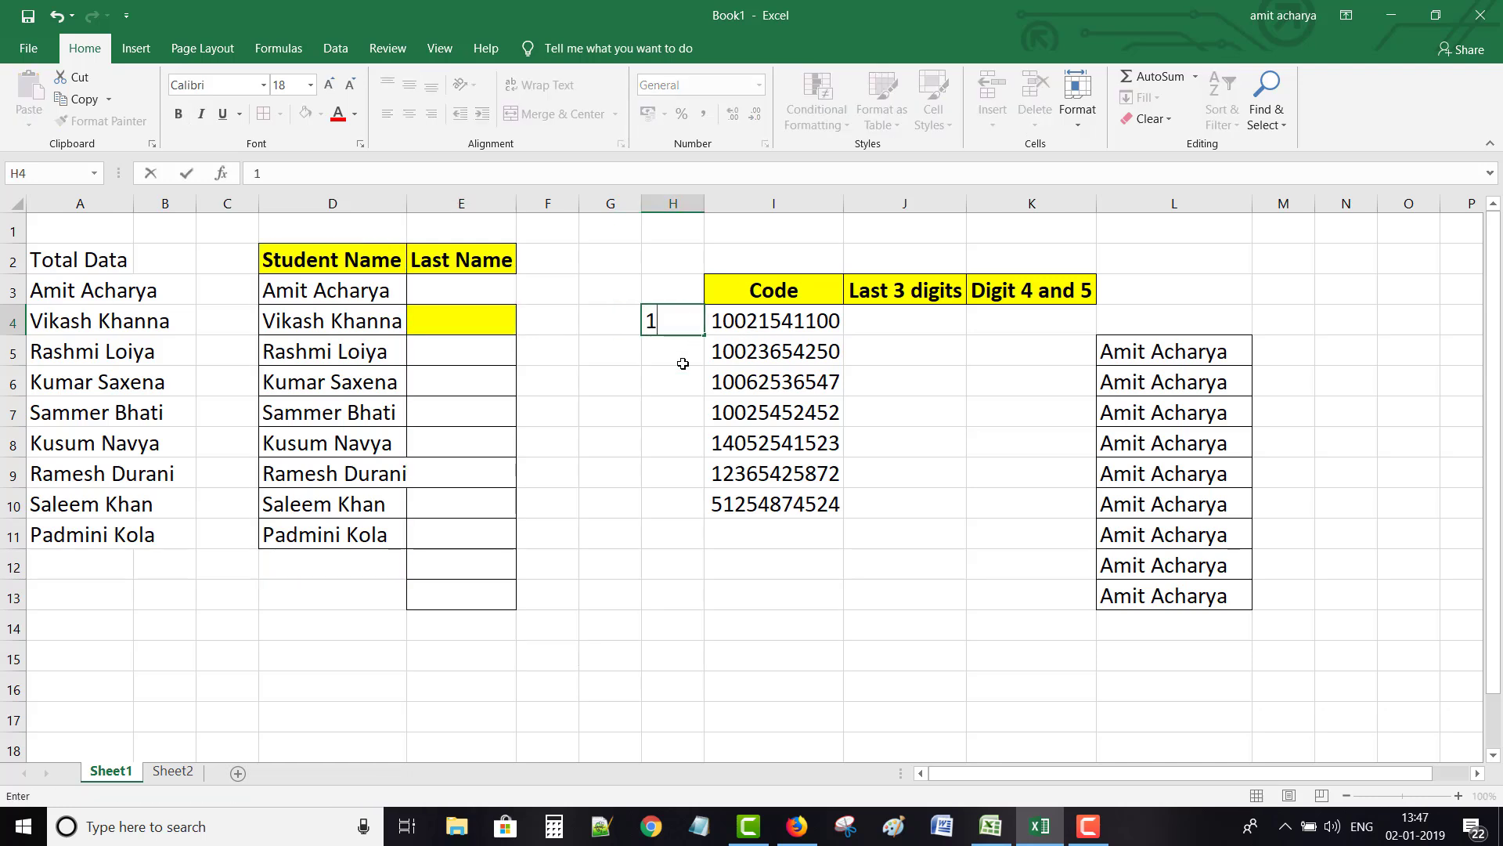
key(Return)
text(3)
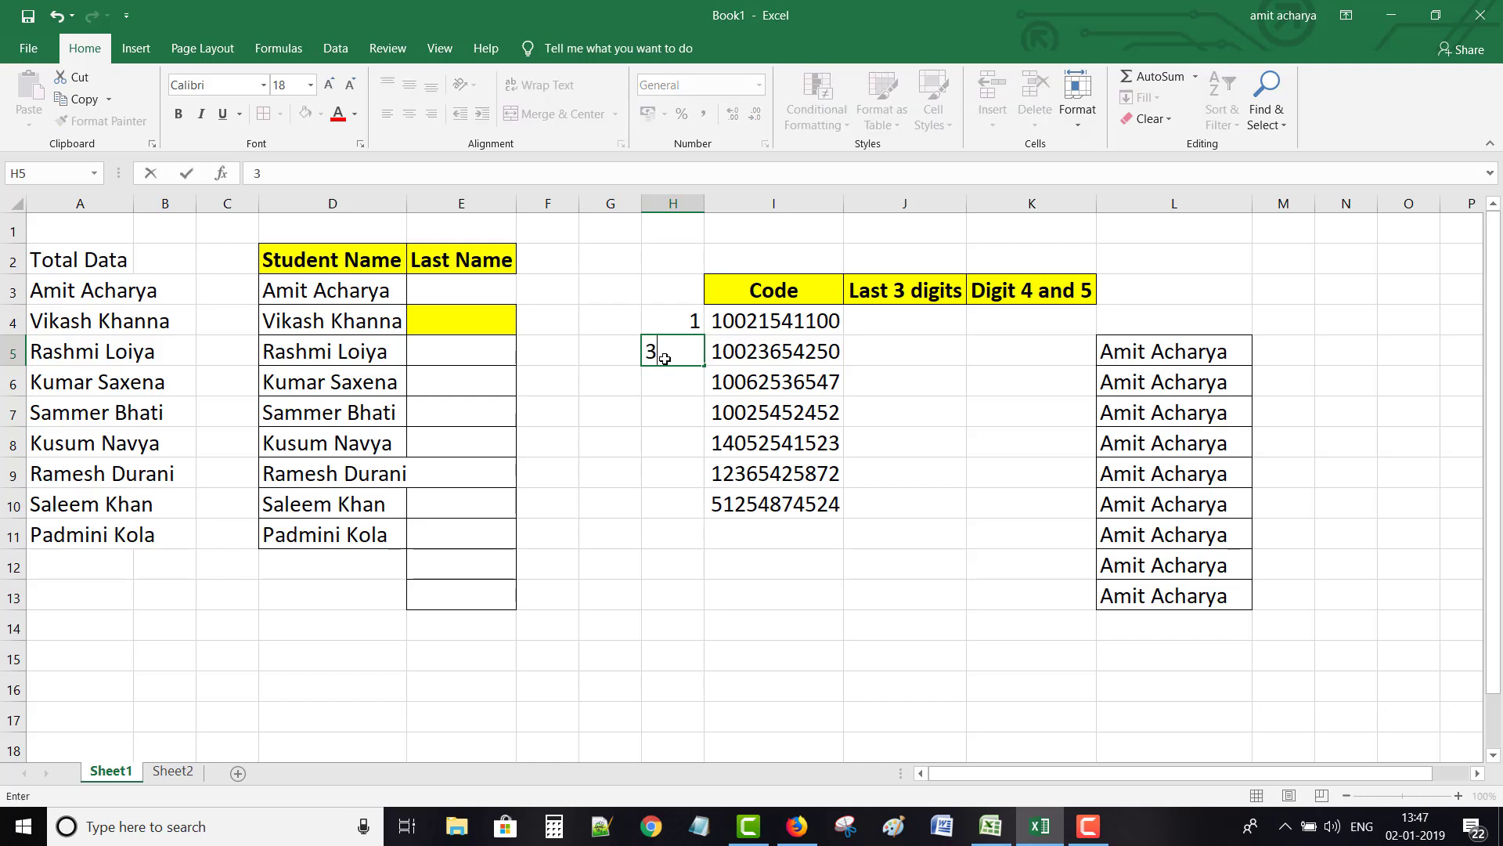
key(Return)
drag(672, 324, 708, 513)
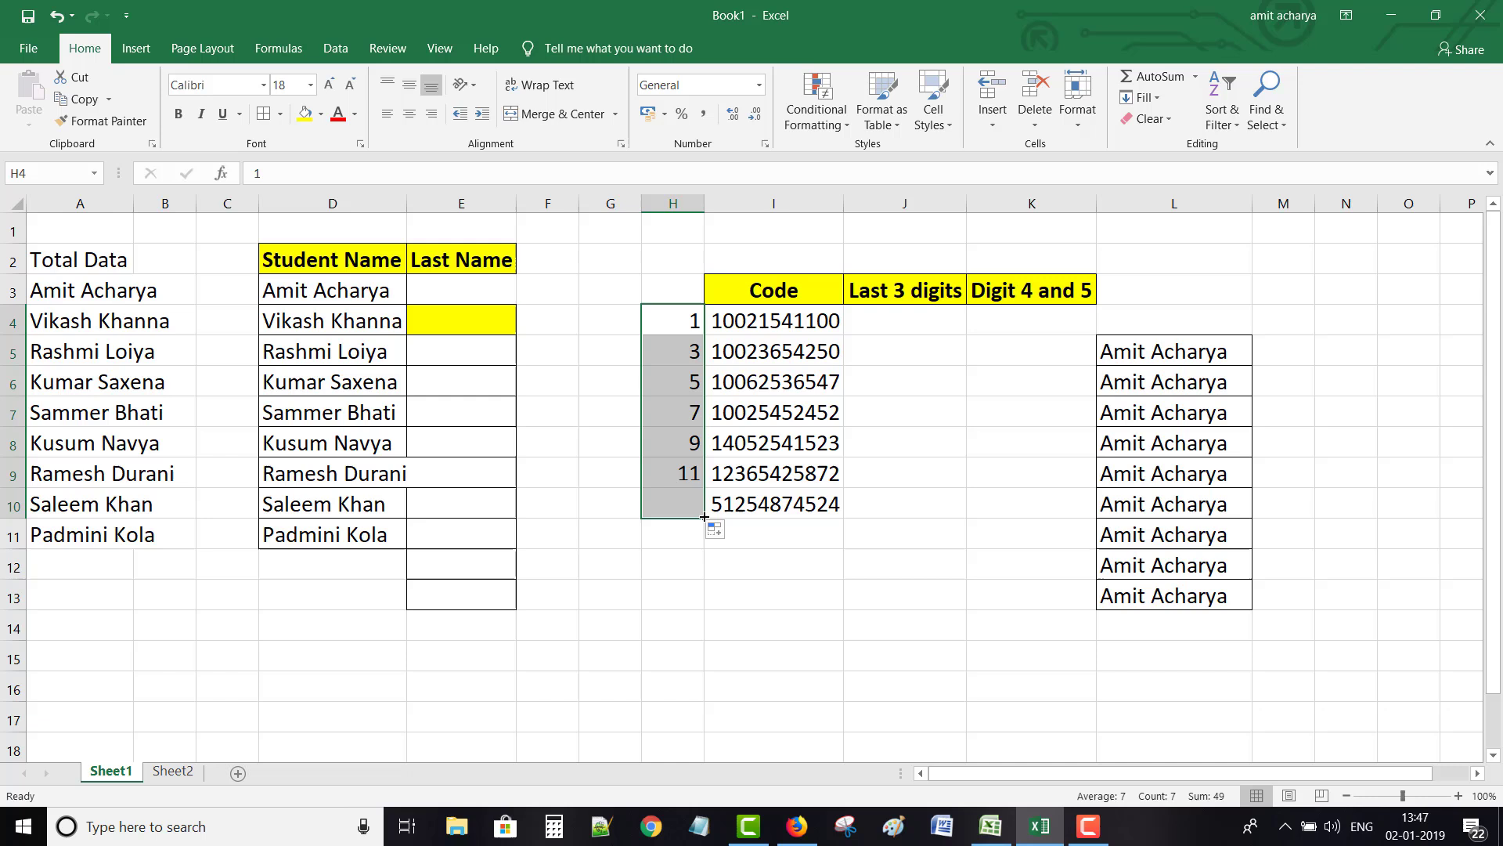
Enter 1 and 2 in G4:G5 and fill the series 1 to 7 down to G10
click(609, 314)
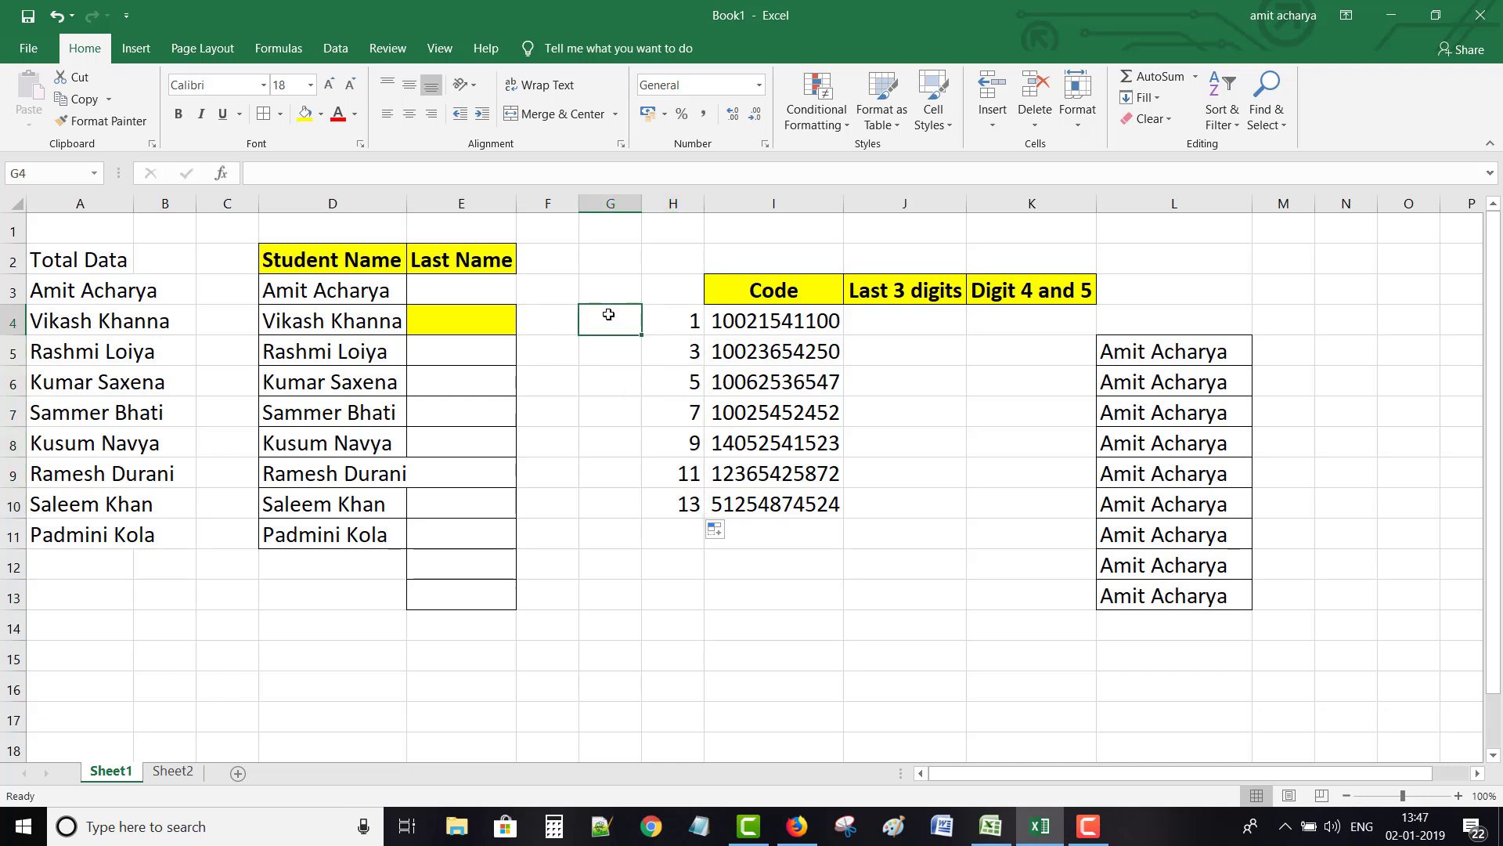
text(1)
key(Return)
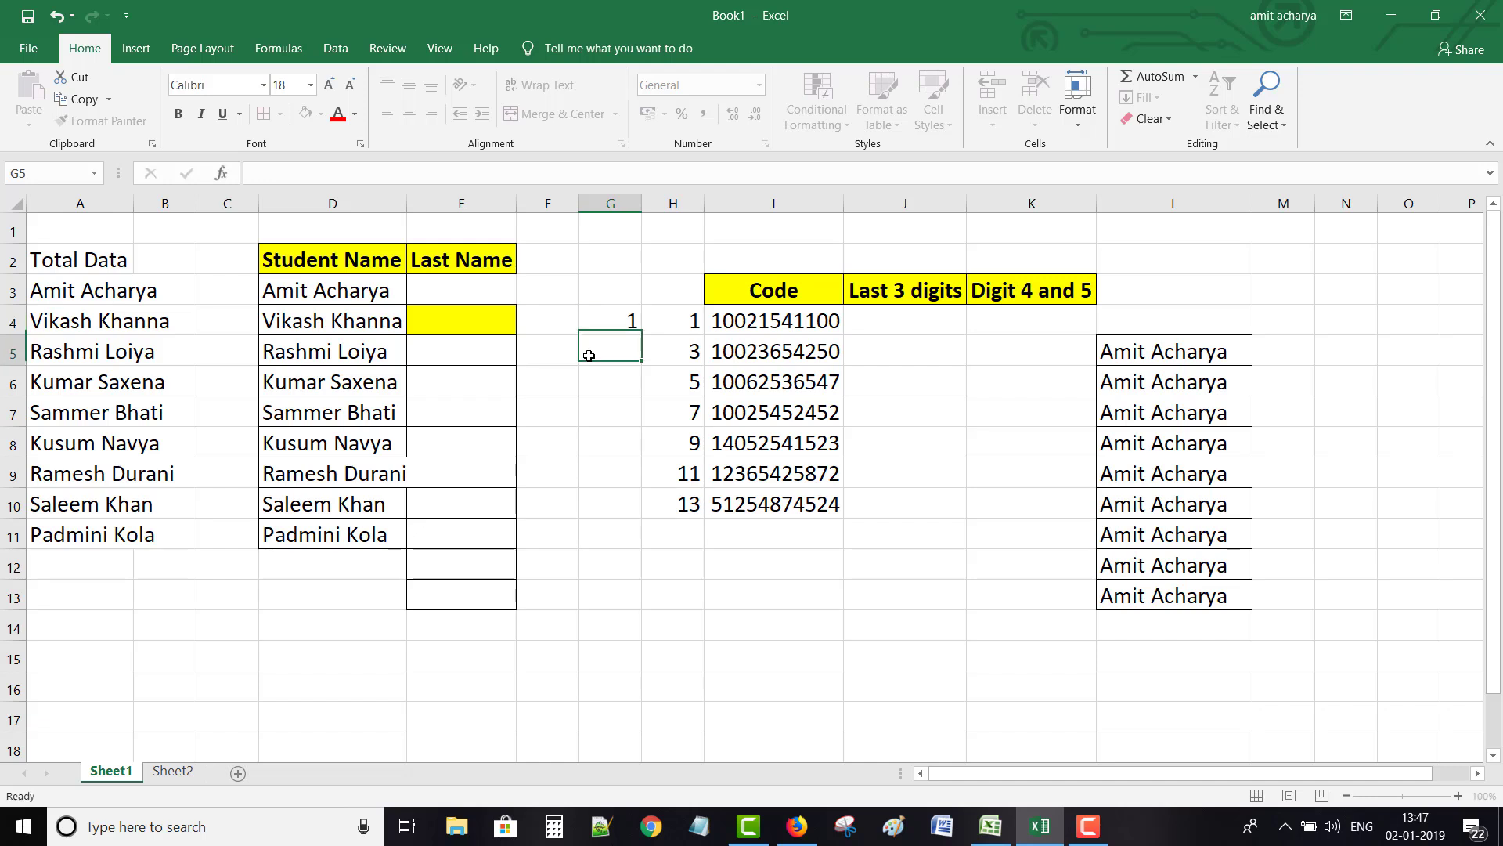
text(2)
key(Return)
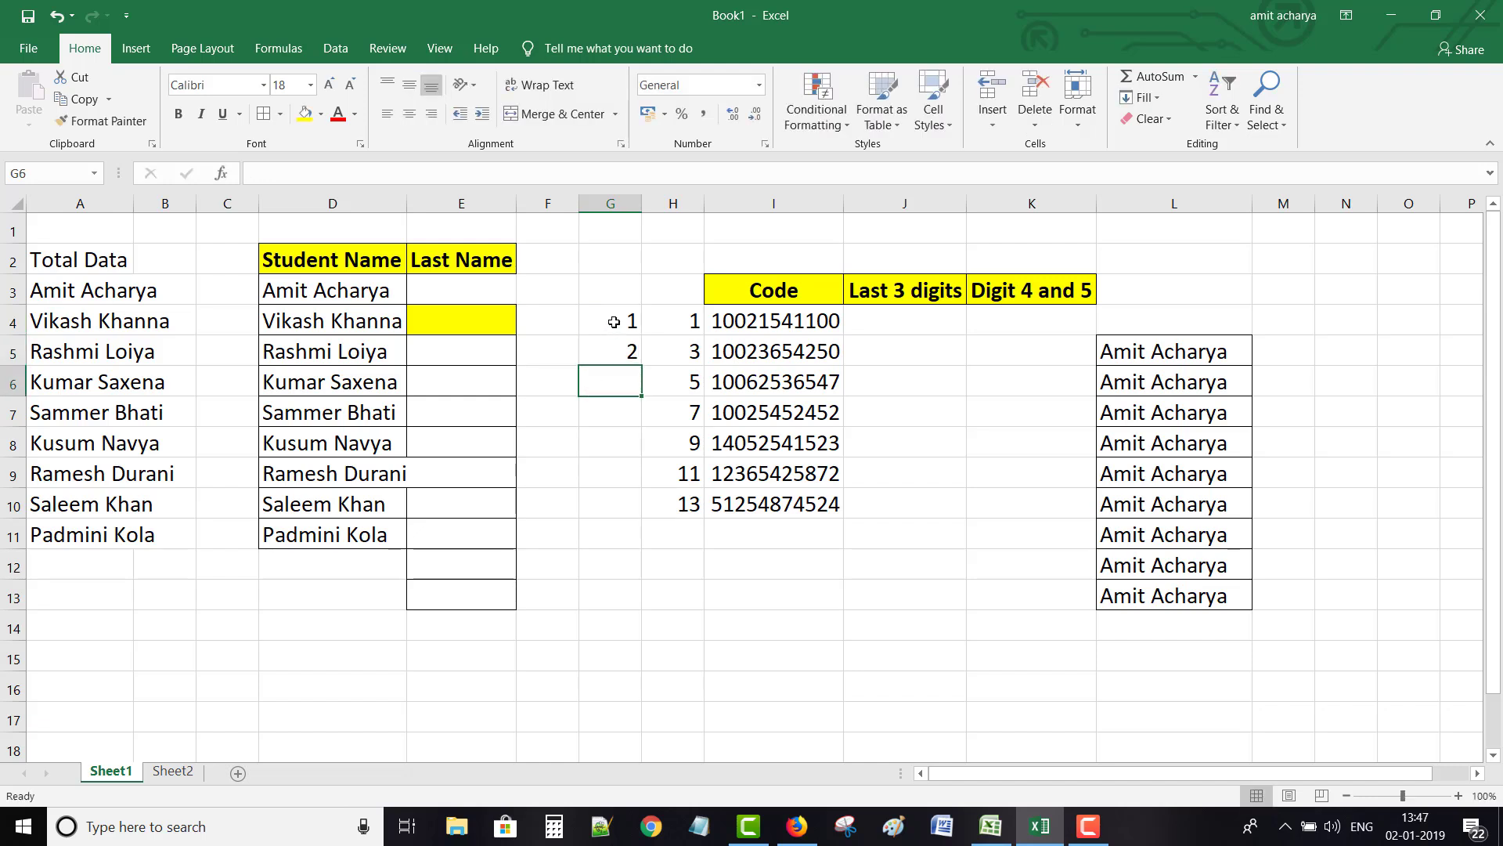
drag(599, 321, 618, 348)
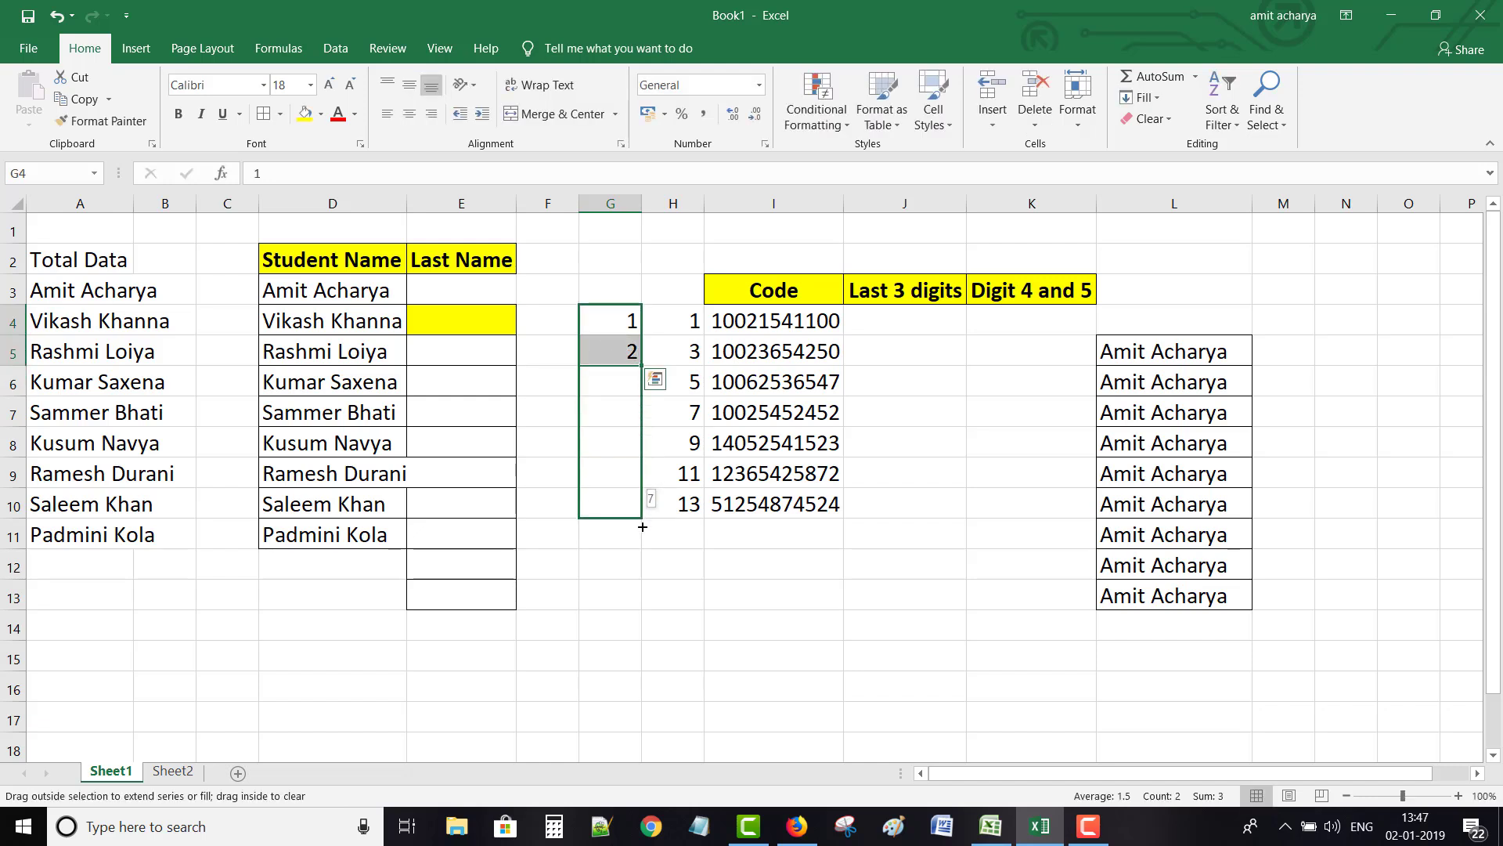
drag(642, 428, 641, 509)
click(736, 565)
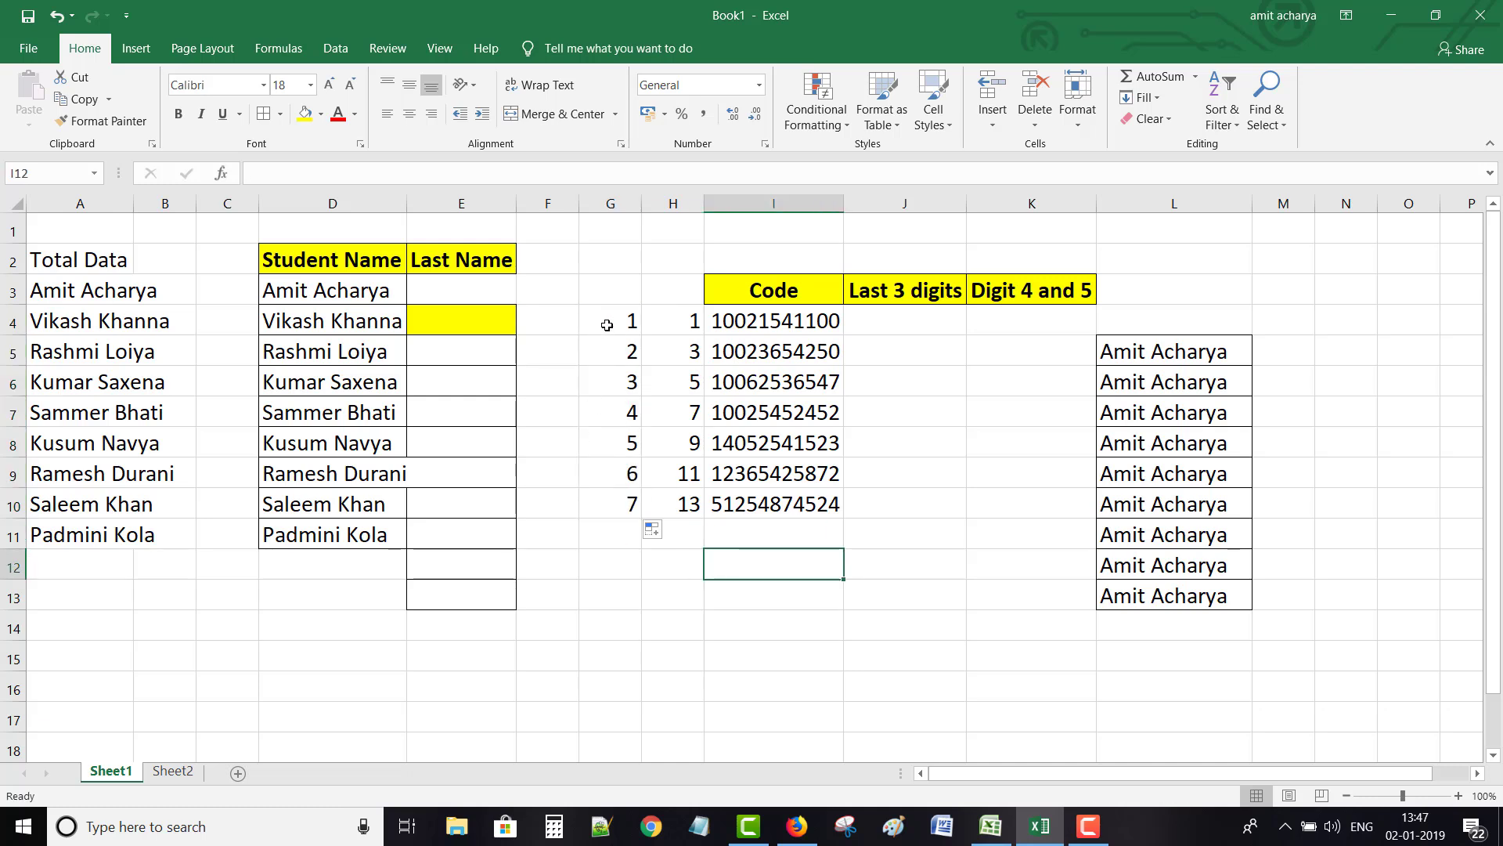
Centre-align G4:H10, then select the 1–7 values in G4:G10
drag(607, 321, 677, 505)
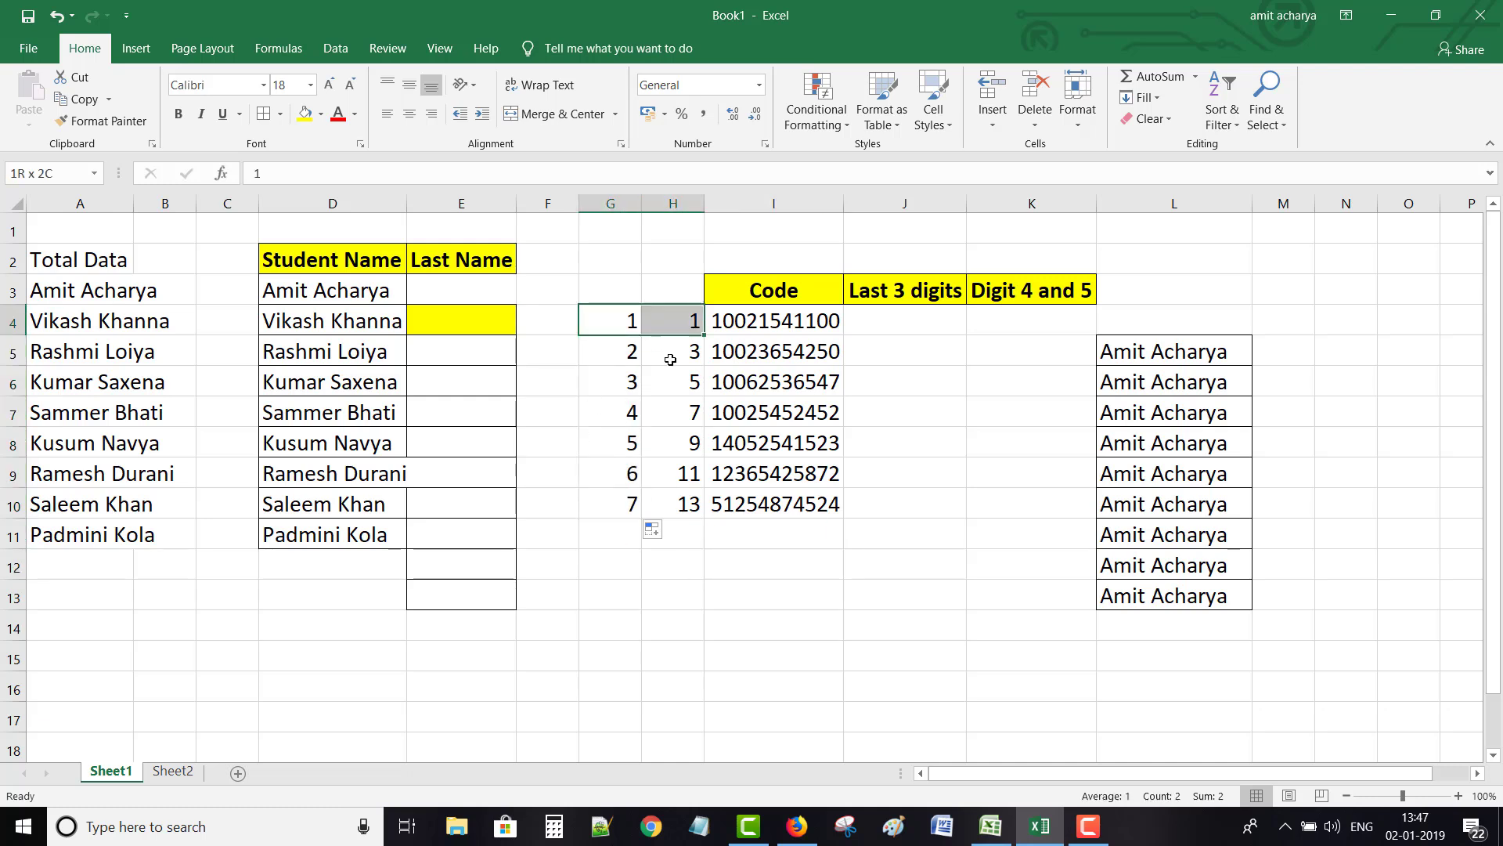
click(409, 113)
click(664, 538)
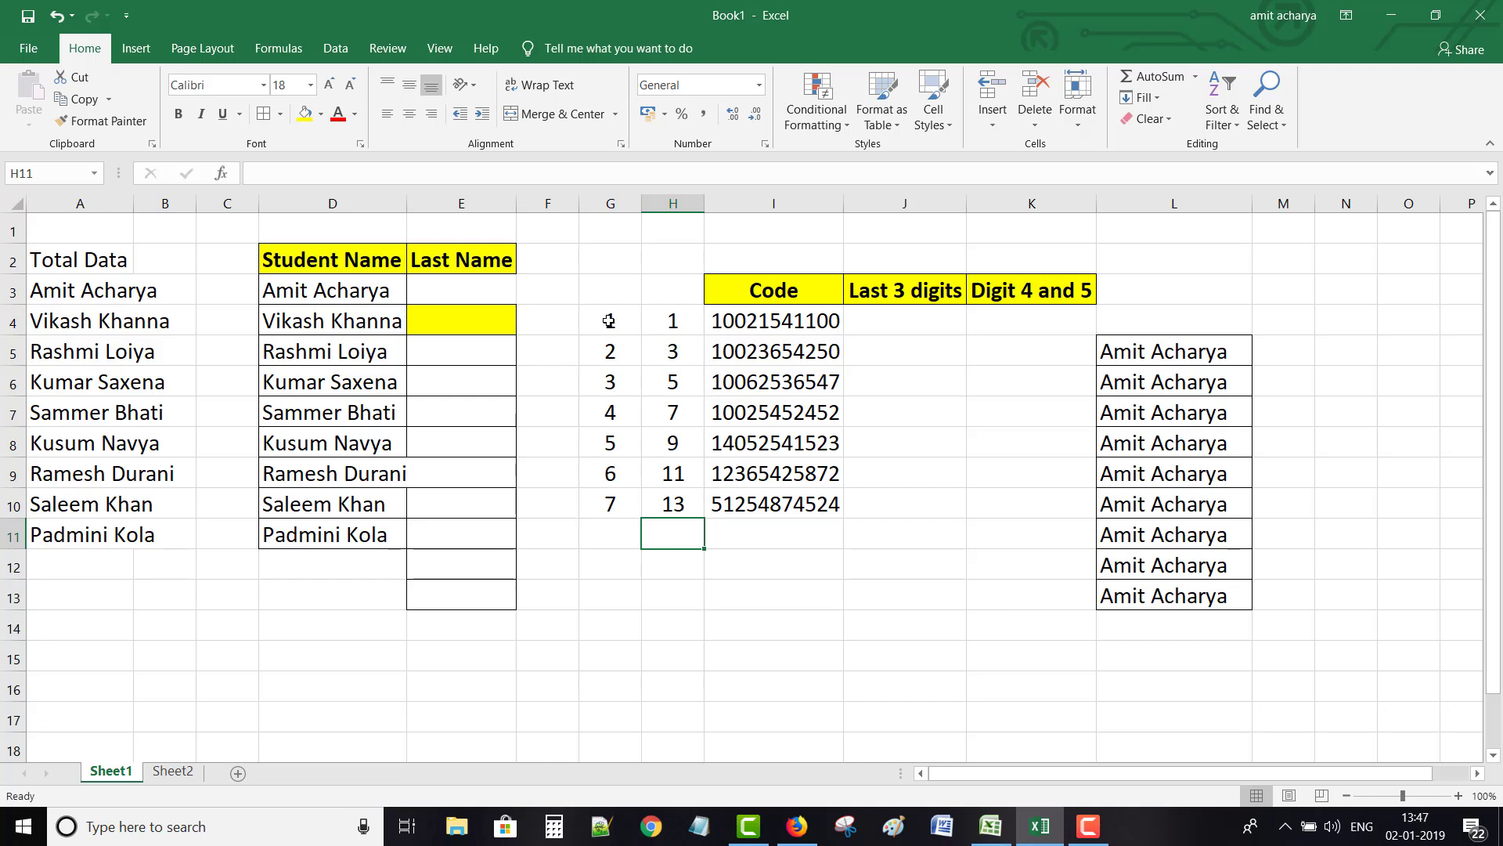
drag(609, 321, 612, 505)
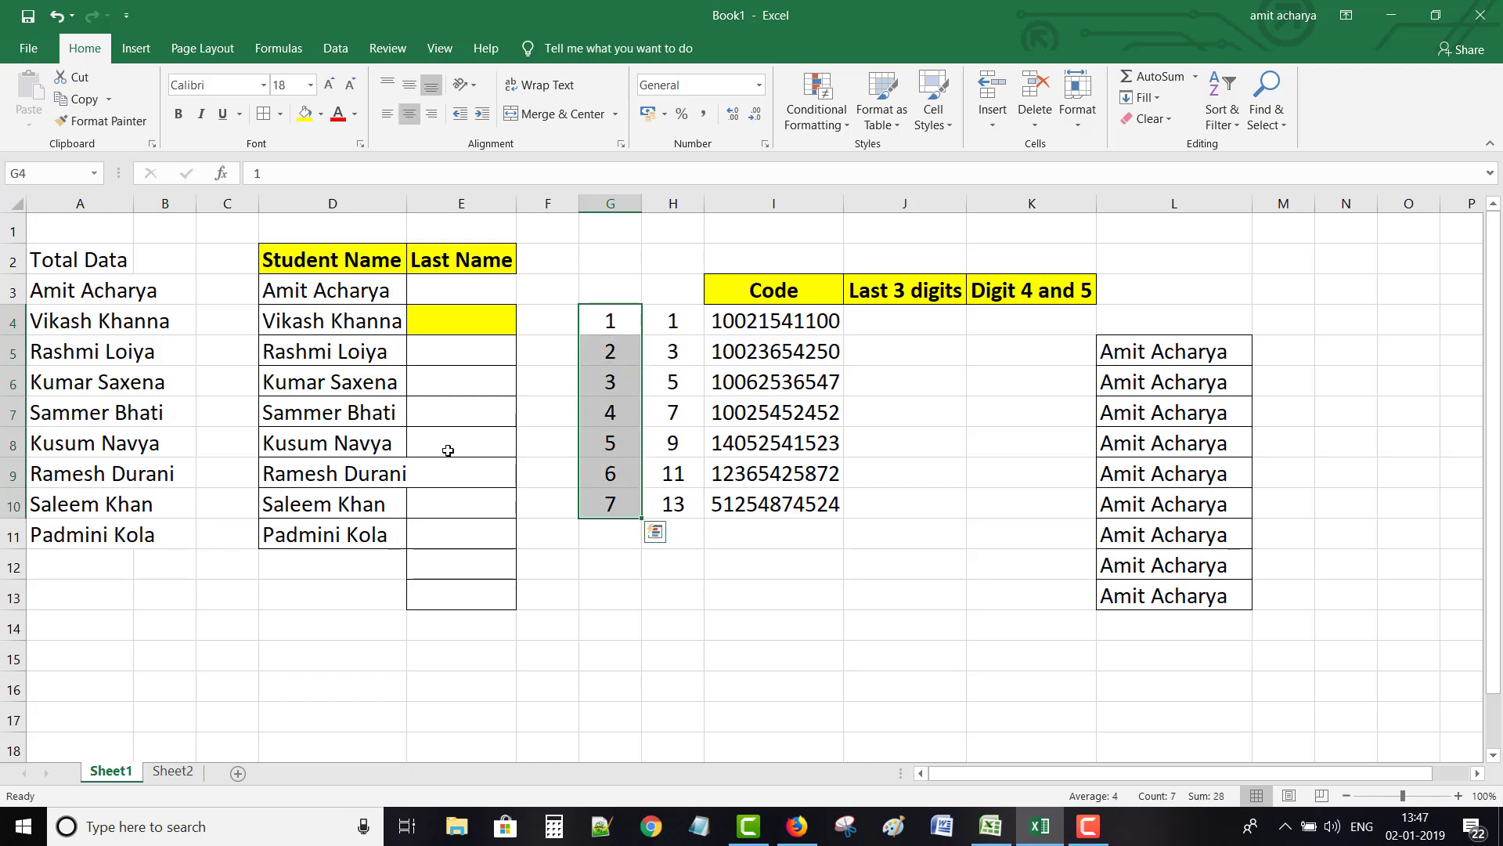
Copy G4:G10 and Paste Special with Add onto H4, summing into the odd numbers
click(83, 99)
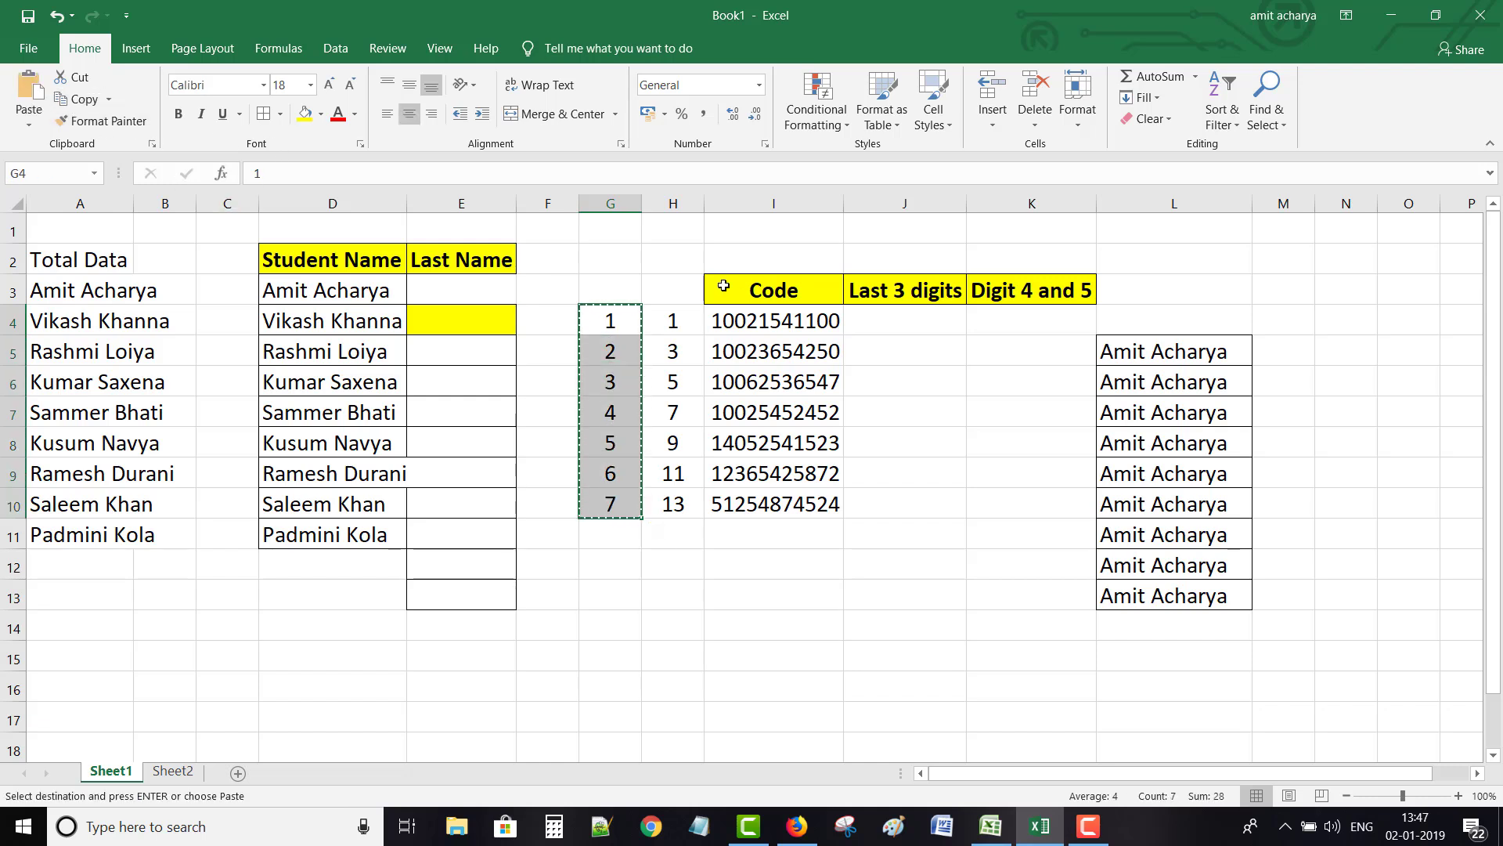
key(ctrl+v)
click(674, 324)
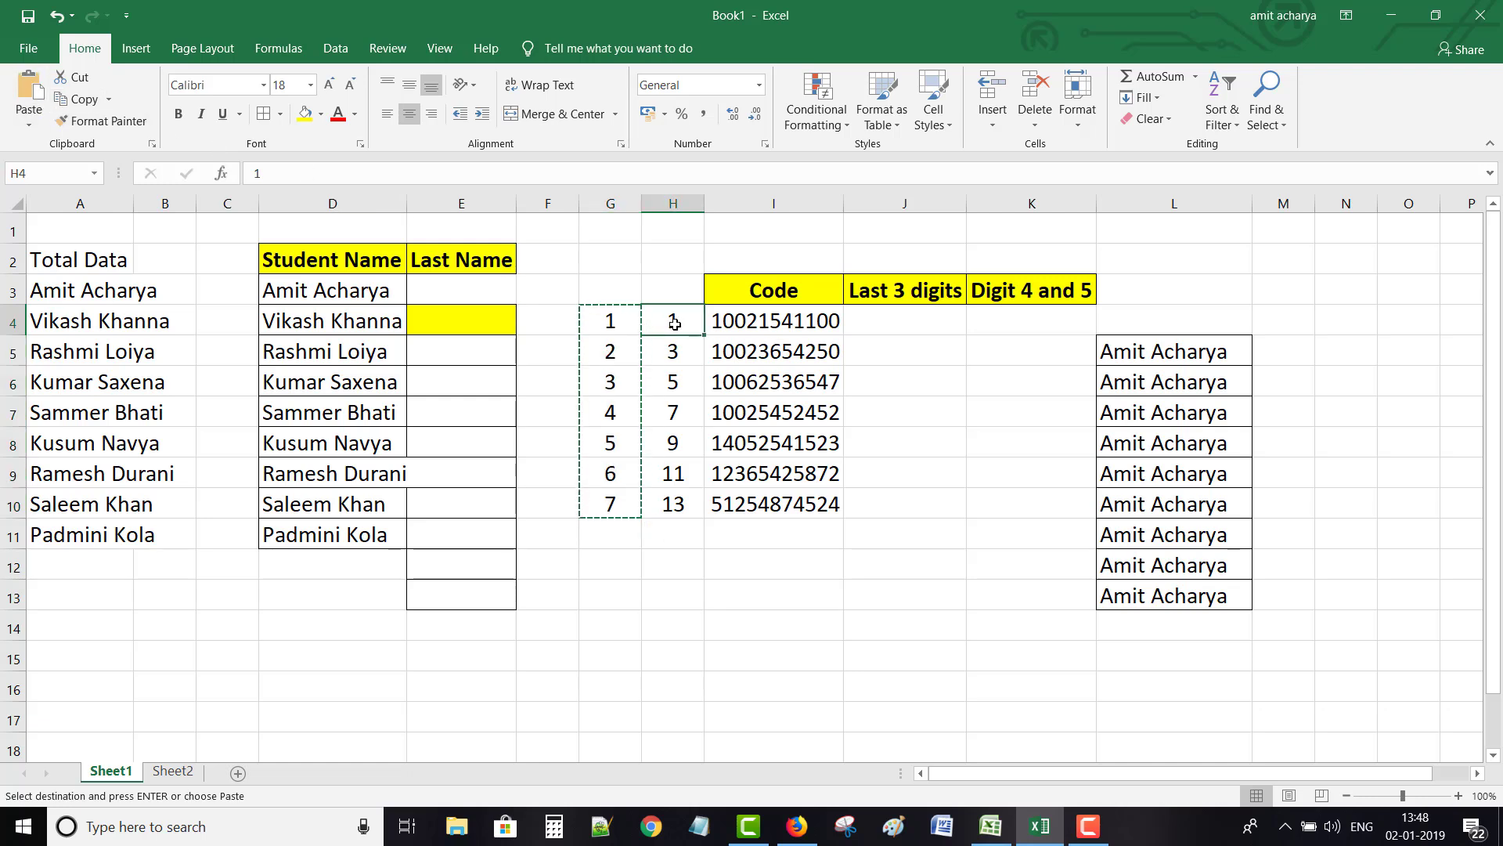
click(29, 126)
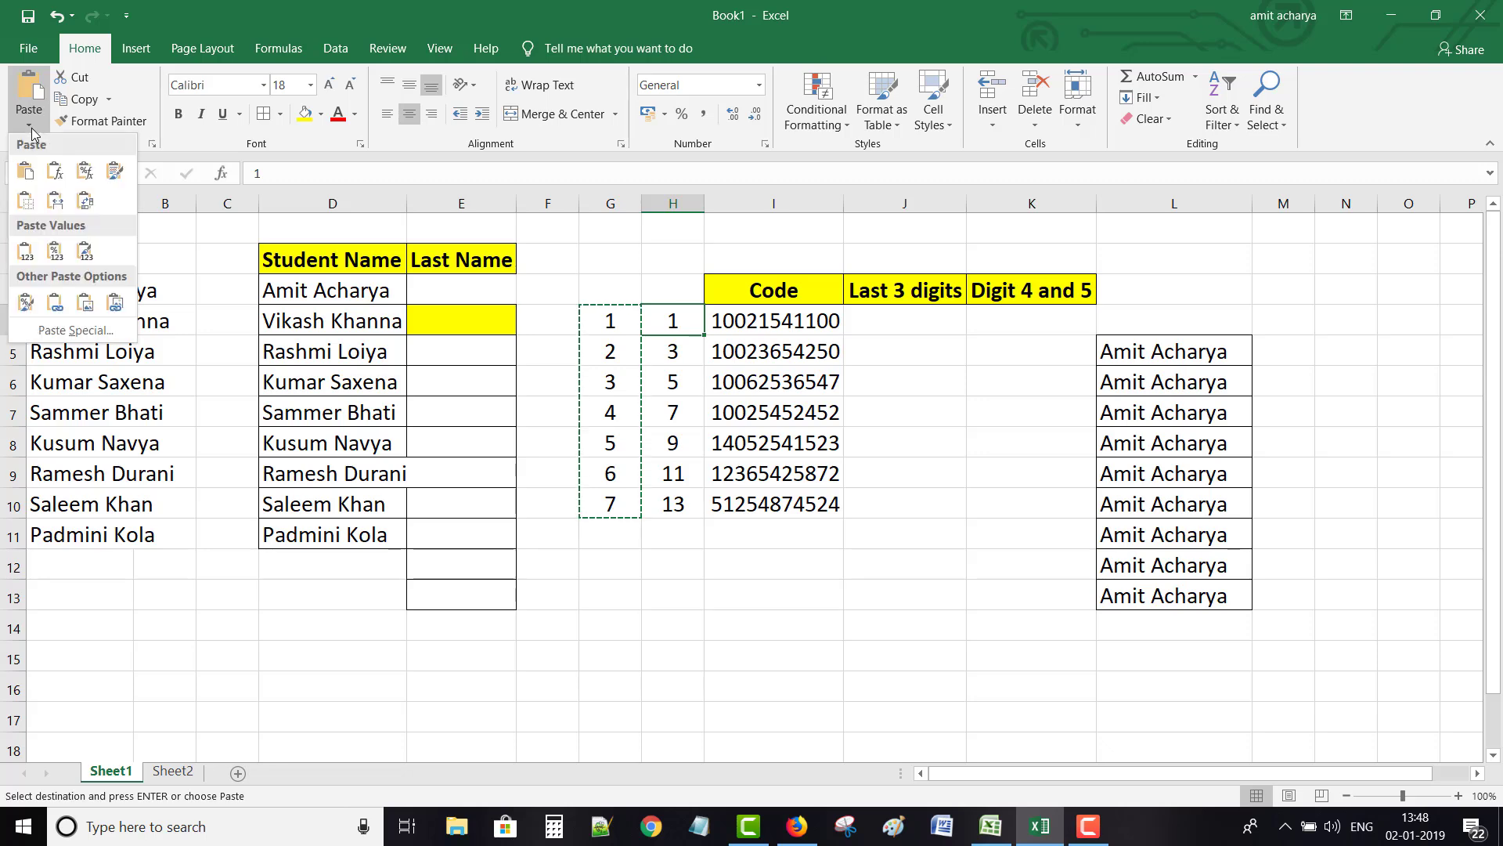
click(76, 330)
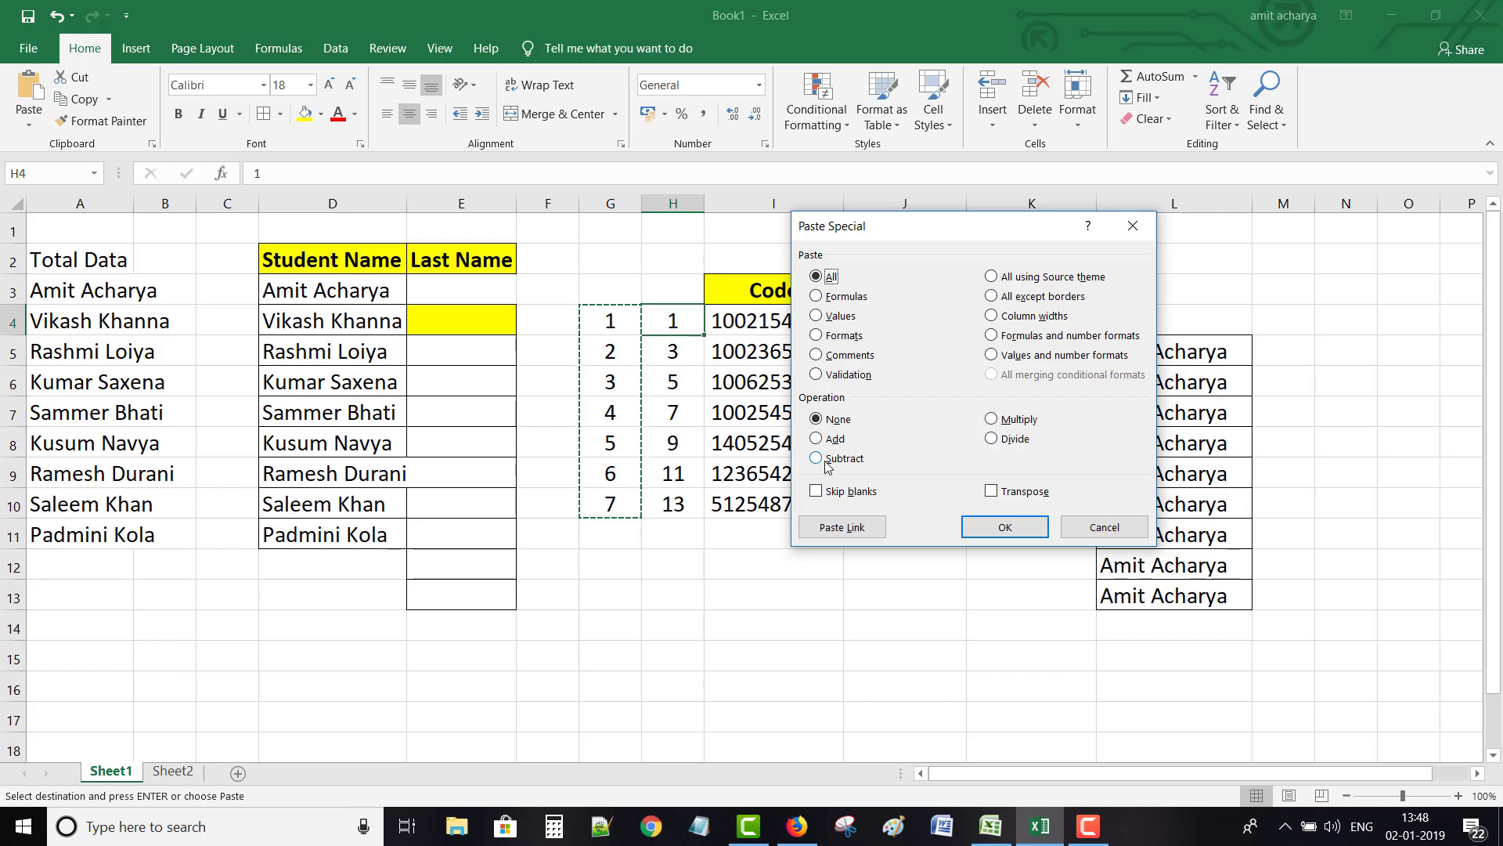
click(833, 438)
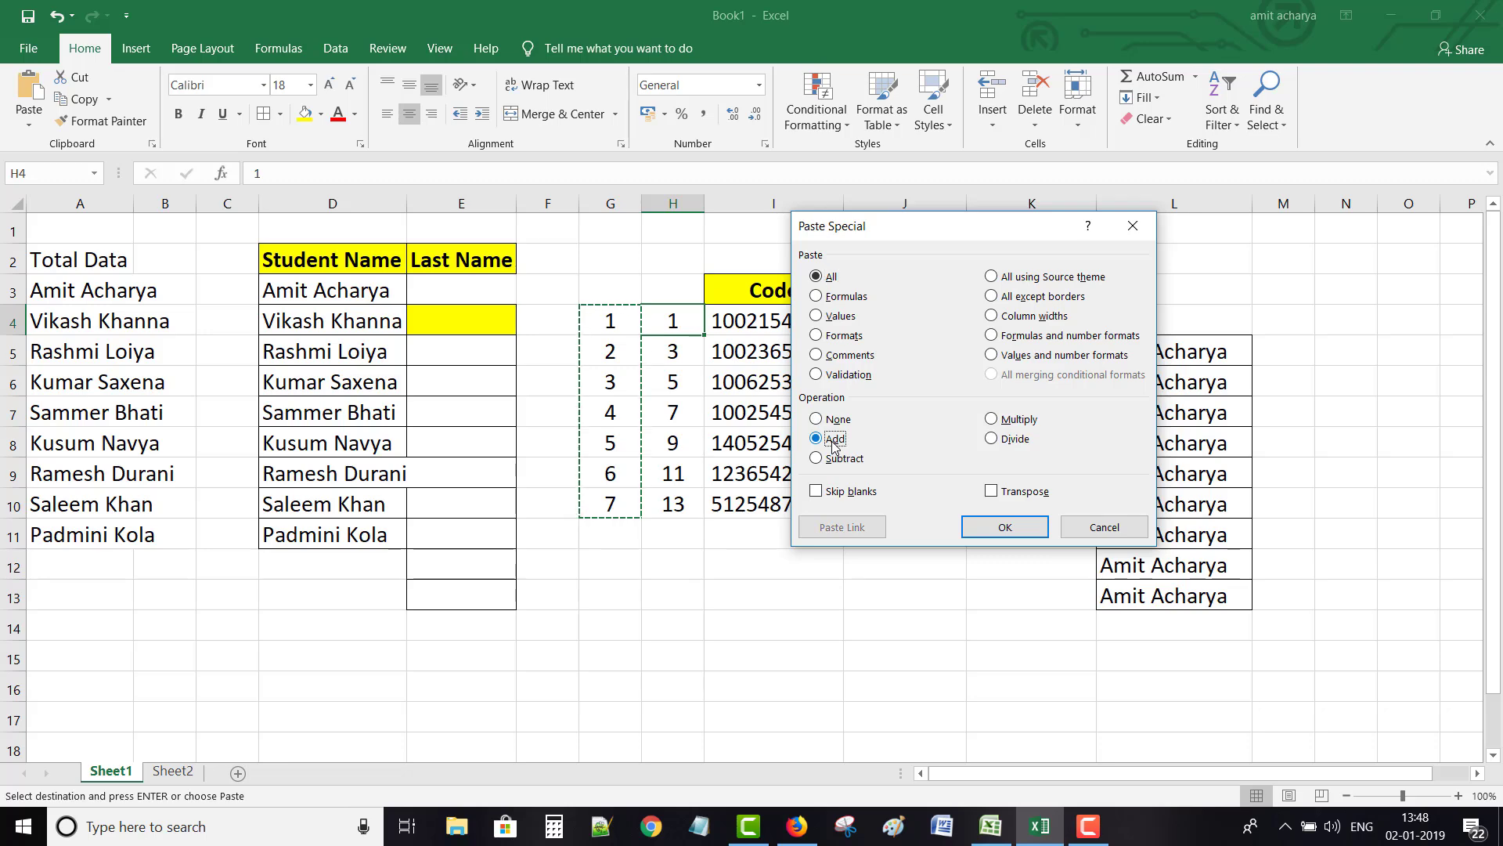
click(1008, 527)
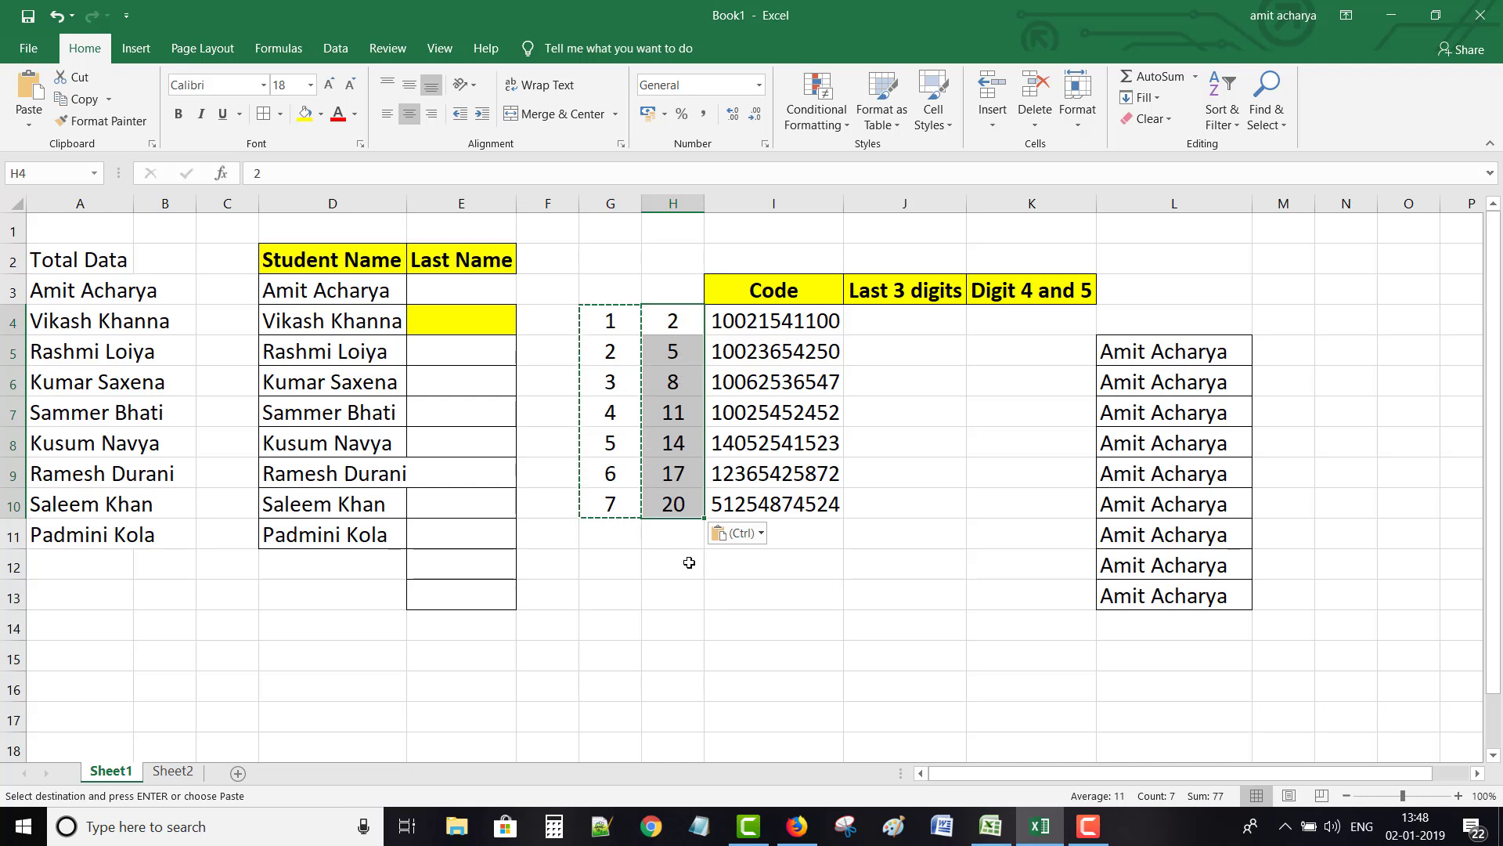
Undo the addition, the centring and the G series fill
click(29, 119)
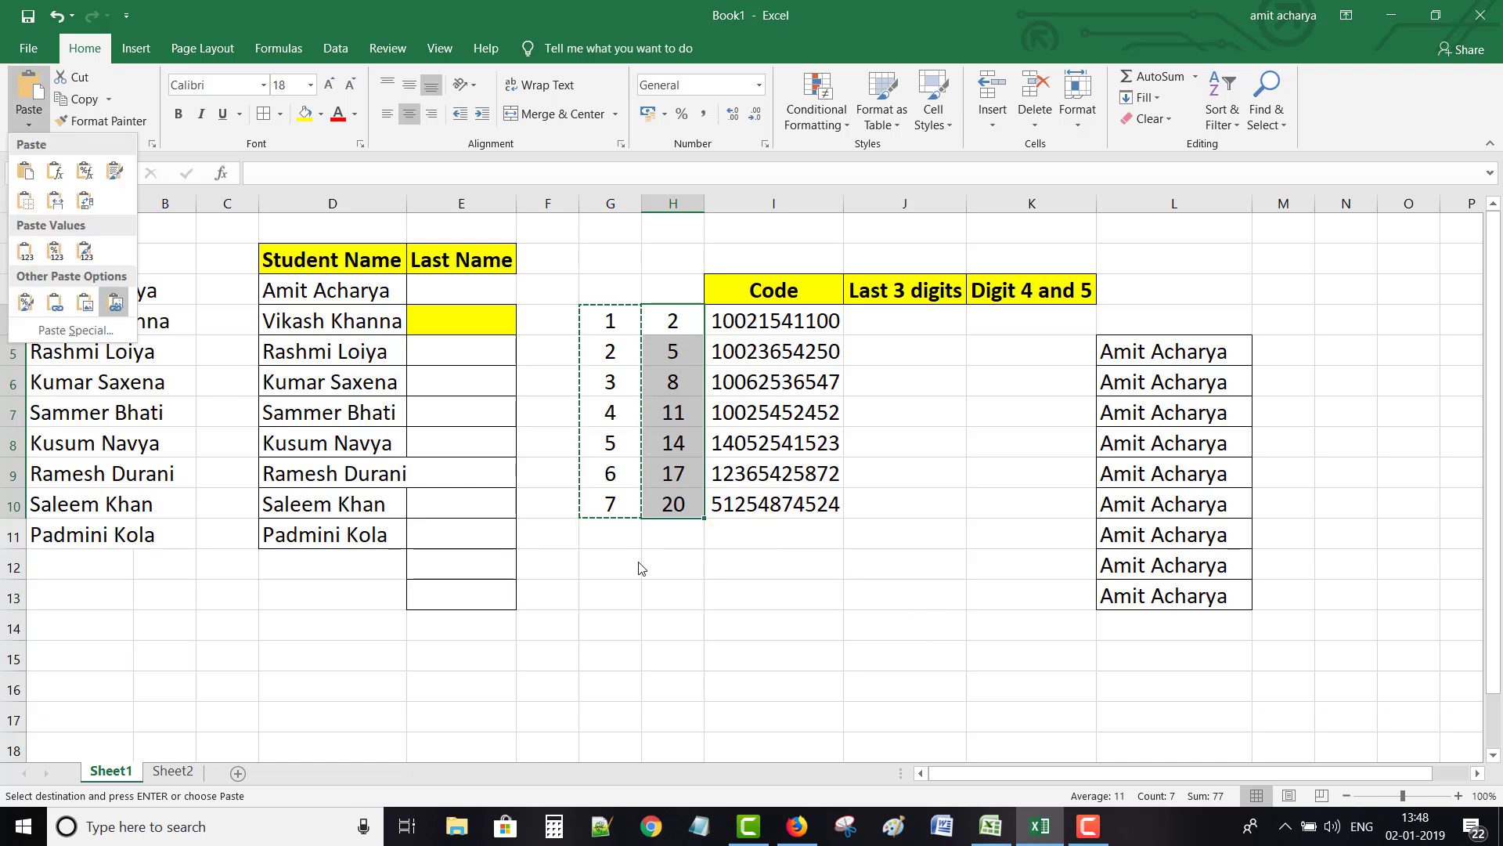
key(Return)
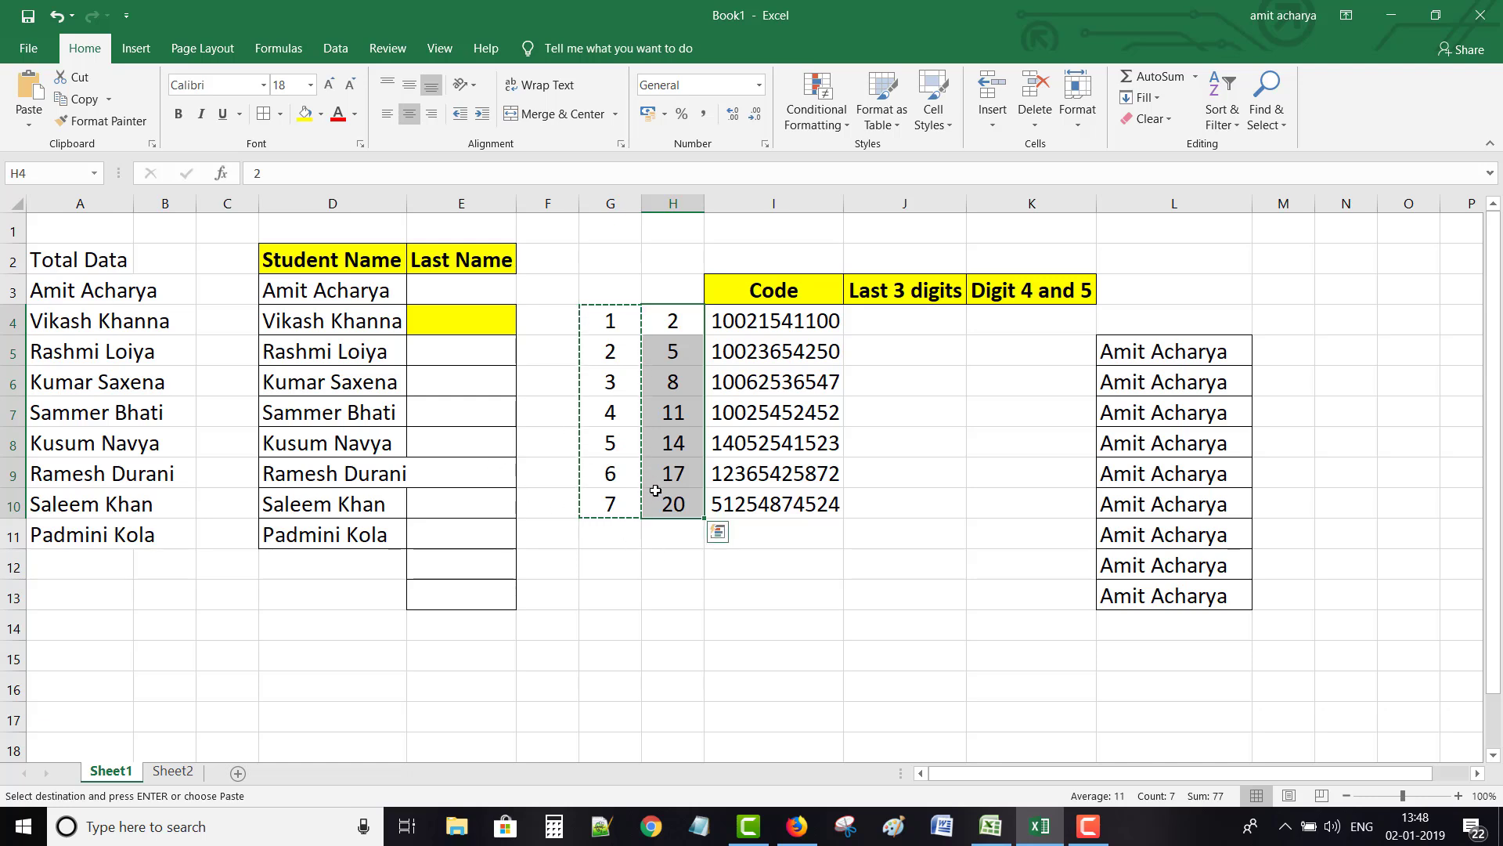
key(ctrl+z)
key(ctrl+z)
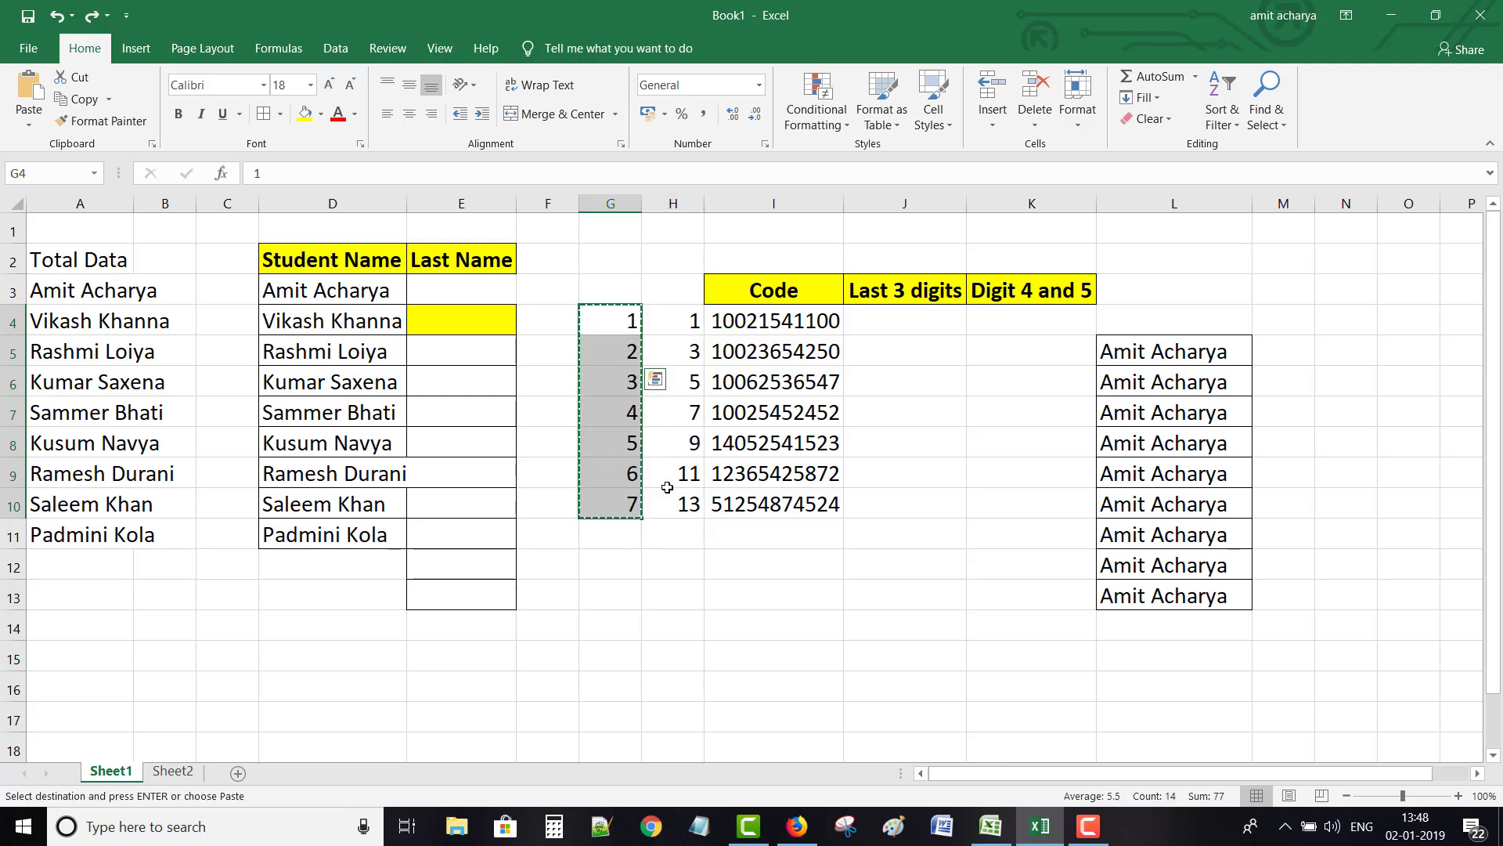
key(ctrl+z)
key(ctrl+z)
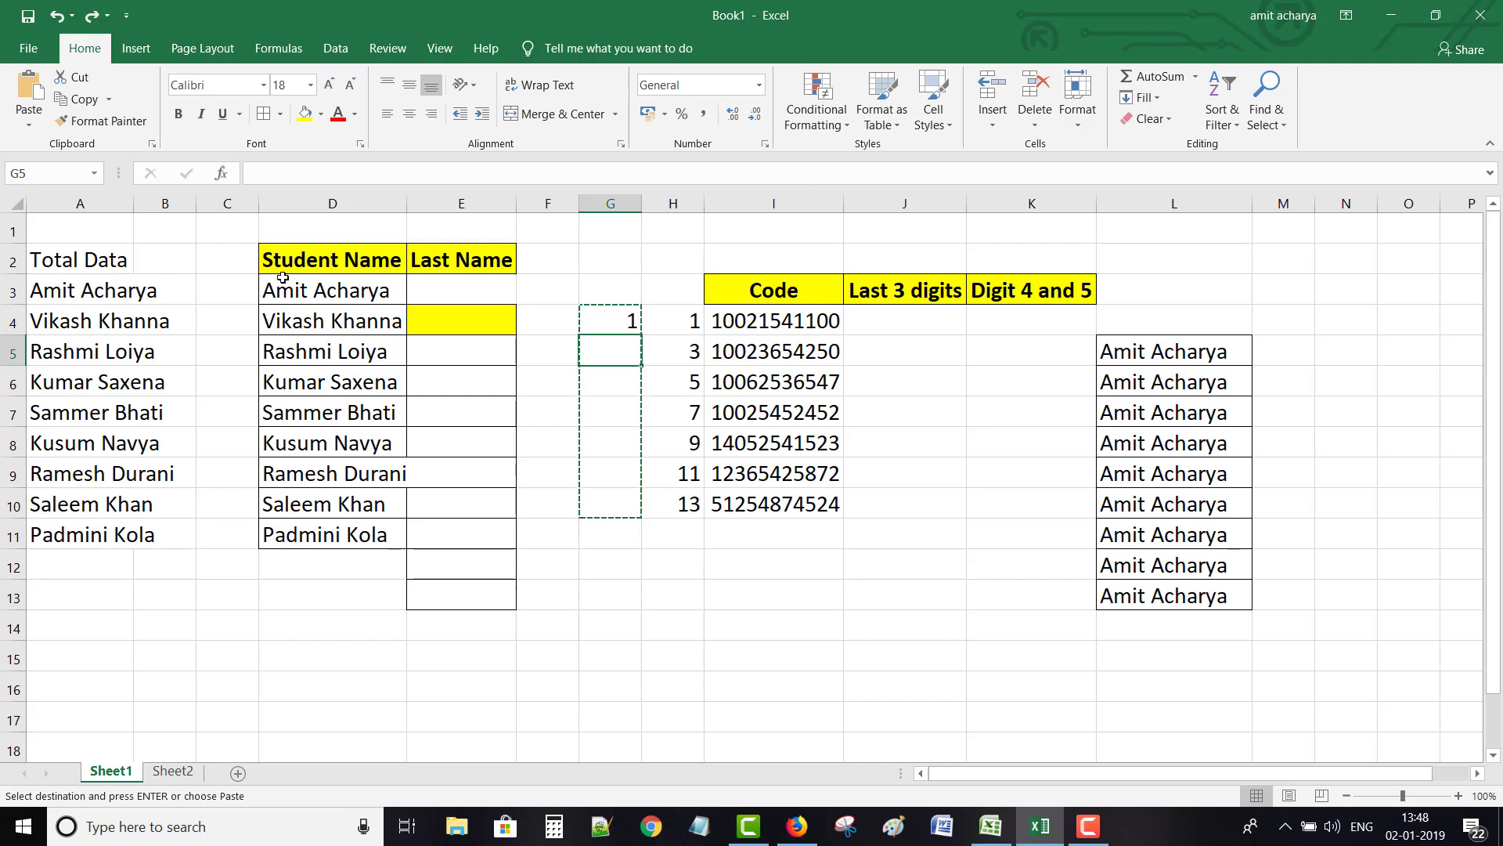
Copy the table D2:E11 and paste it transposed at C15
drag(310, 257, 443, 338)
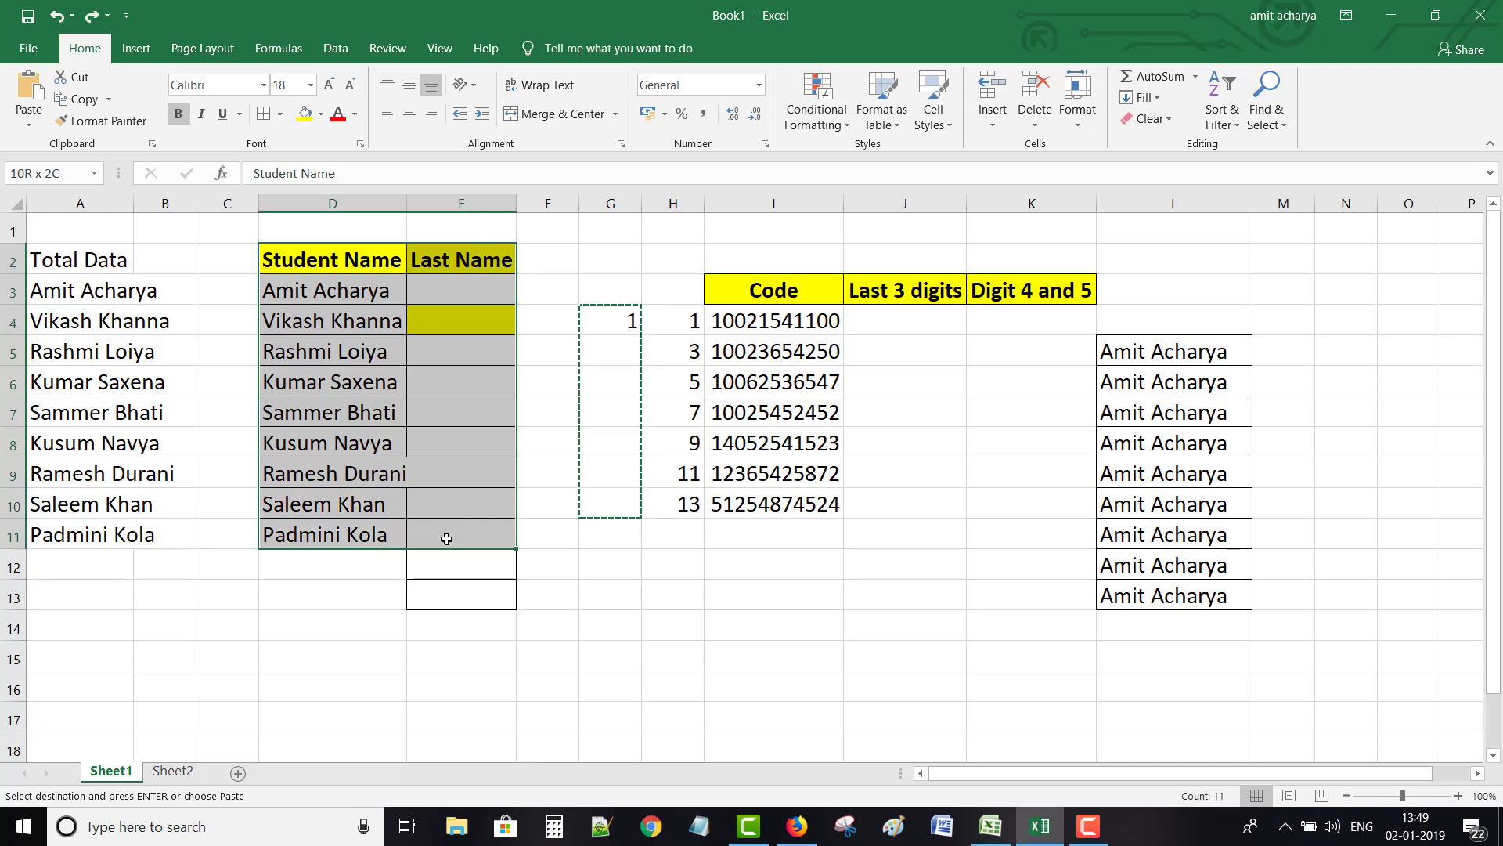
drag(443, 337, 440, 528)
key(ctrl+c)
key(ctrl+q)
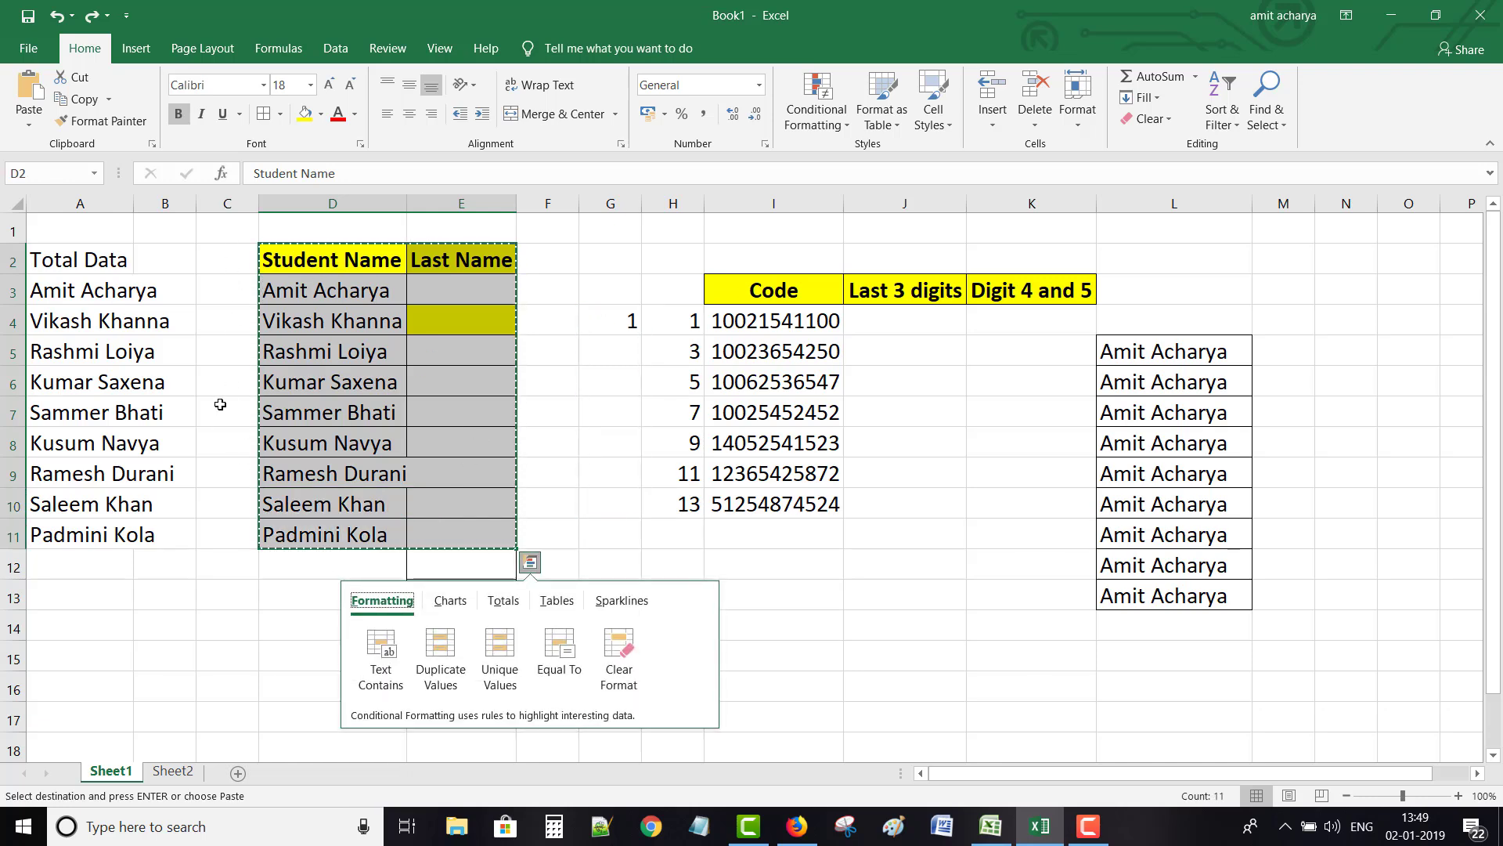
click(225, 653)
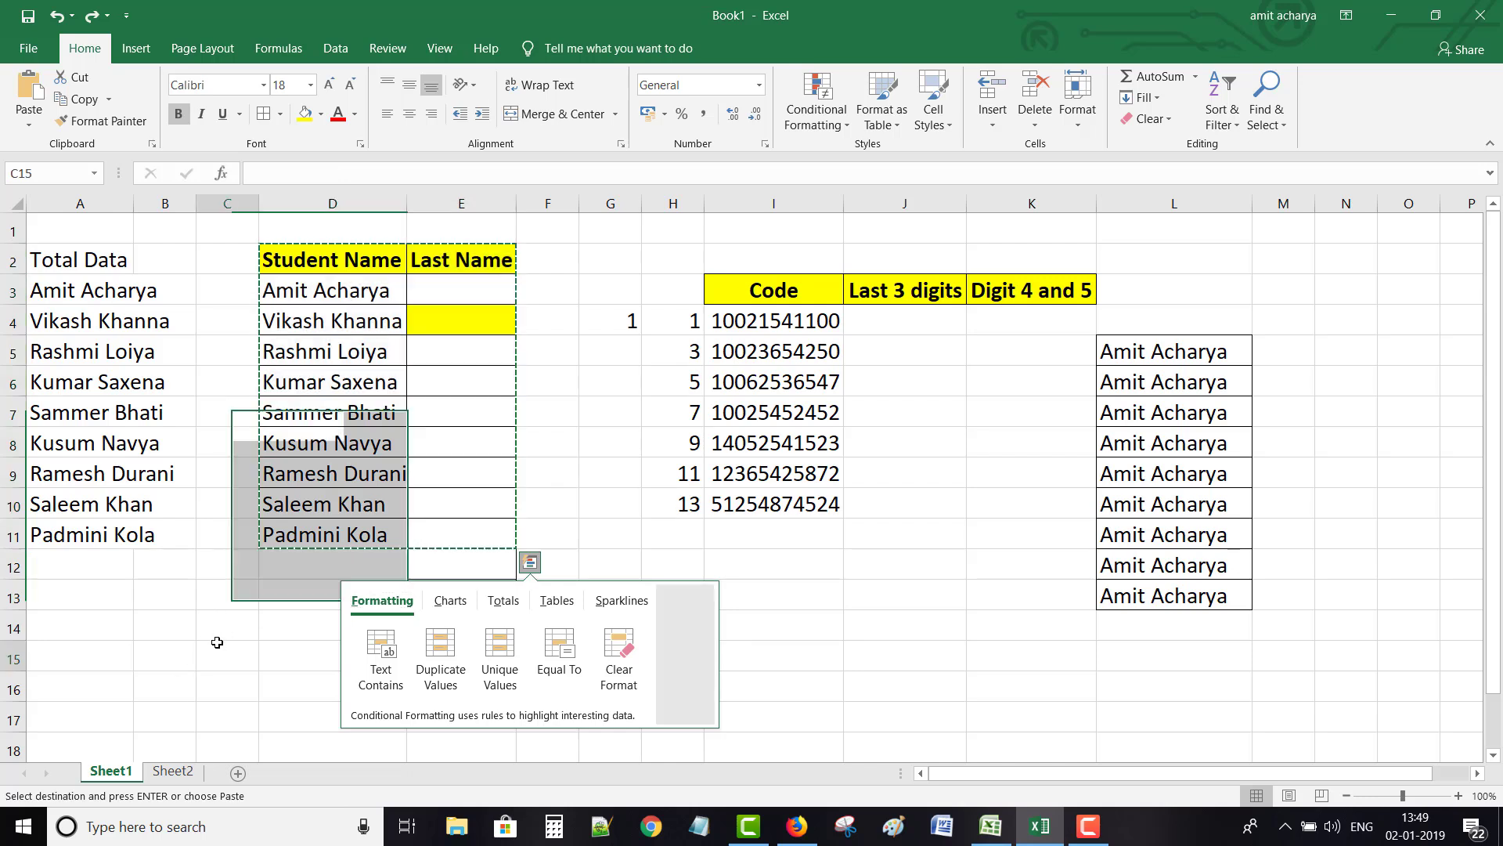
click(29, 125)
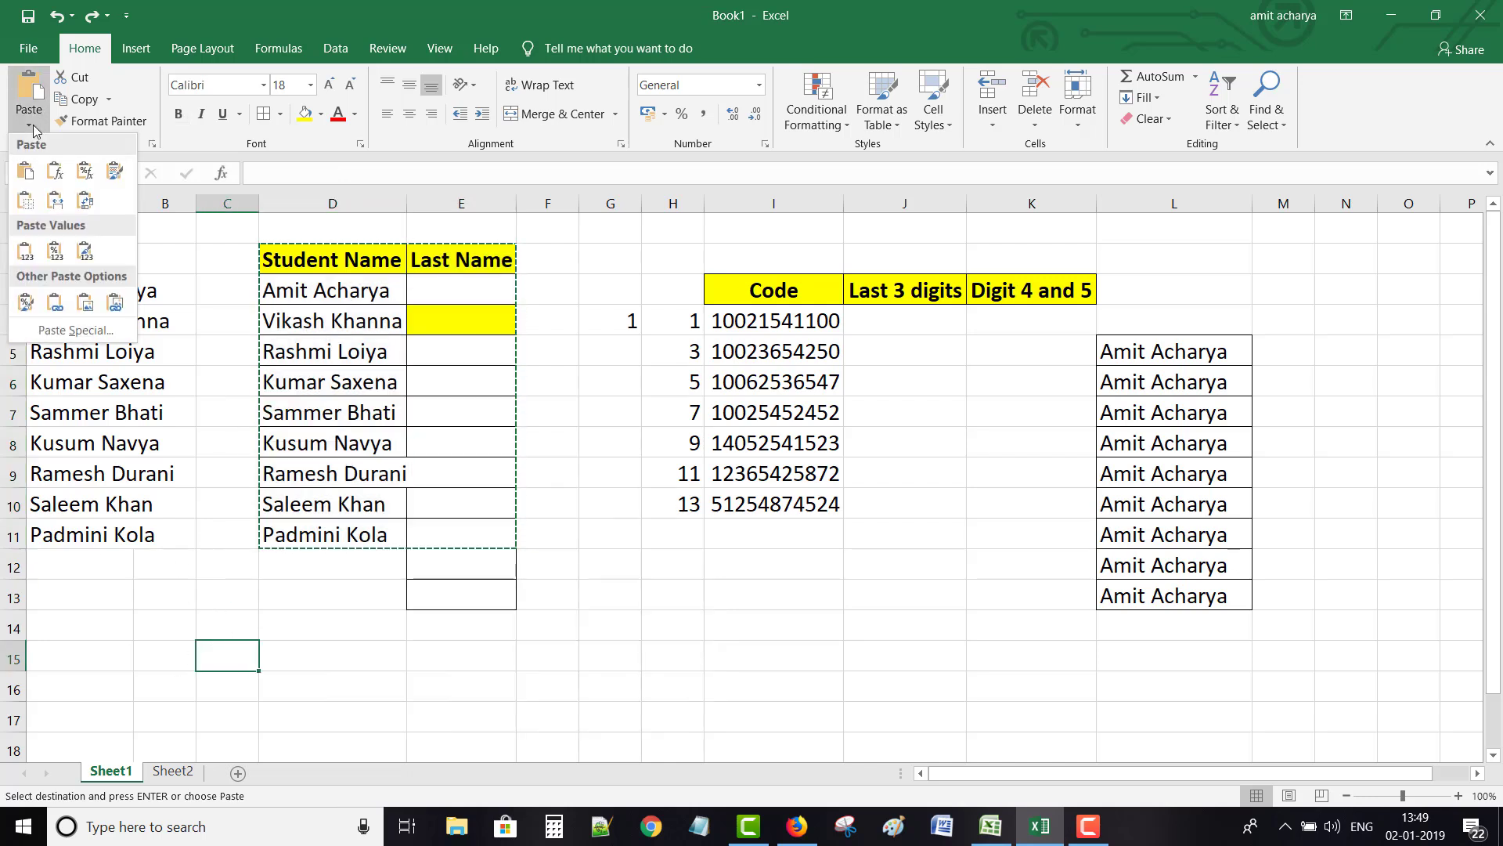
click(86, 202)
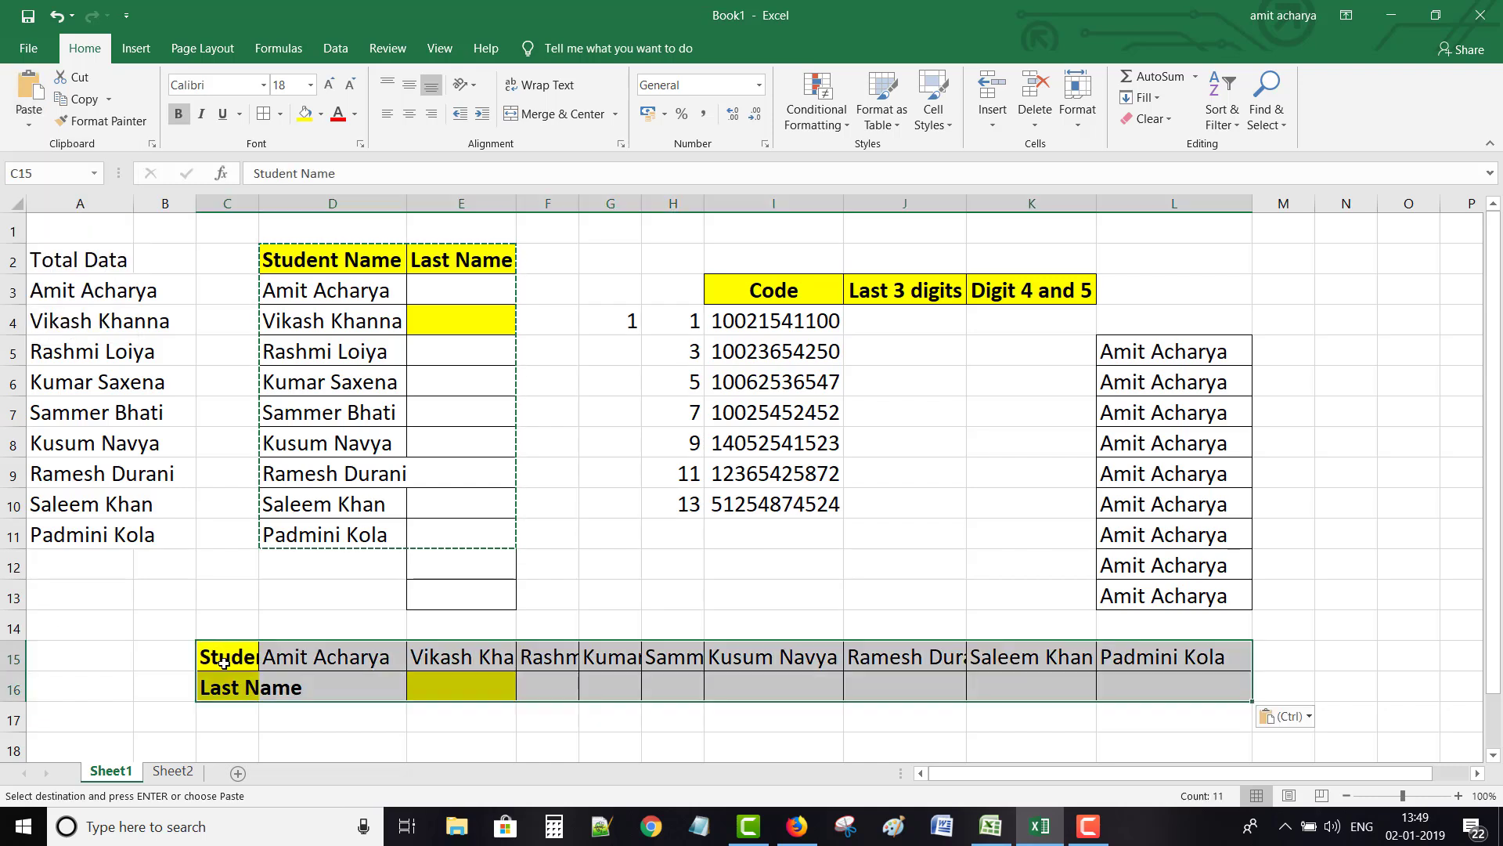
Autofit column C, undo it and the transposed paste, then move to Sheet2
double_click(258, 203)
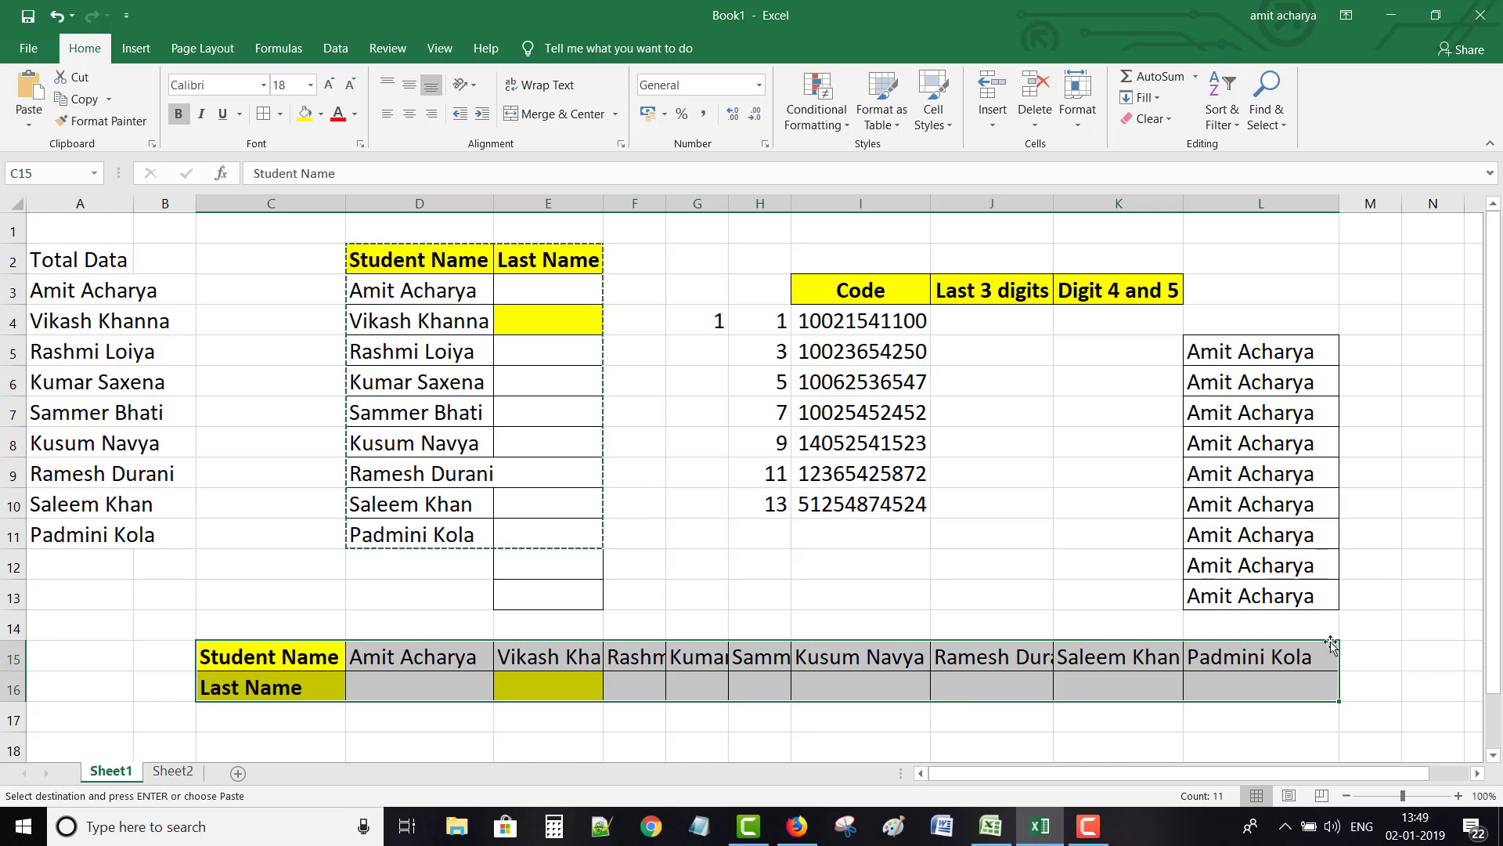
key(ctrl+z)
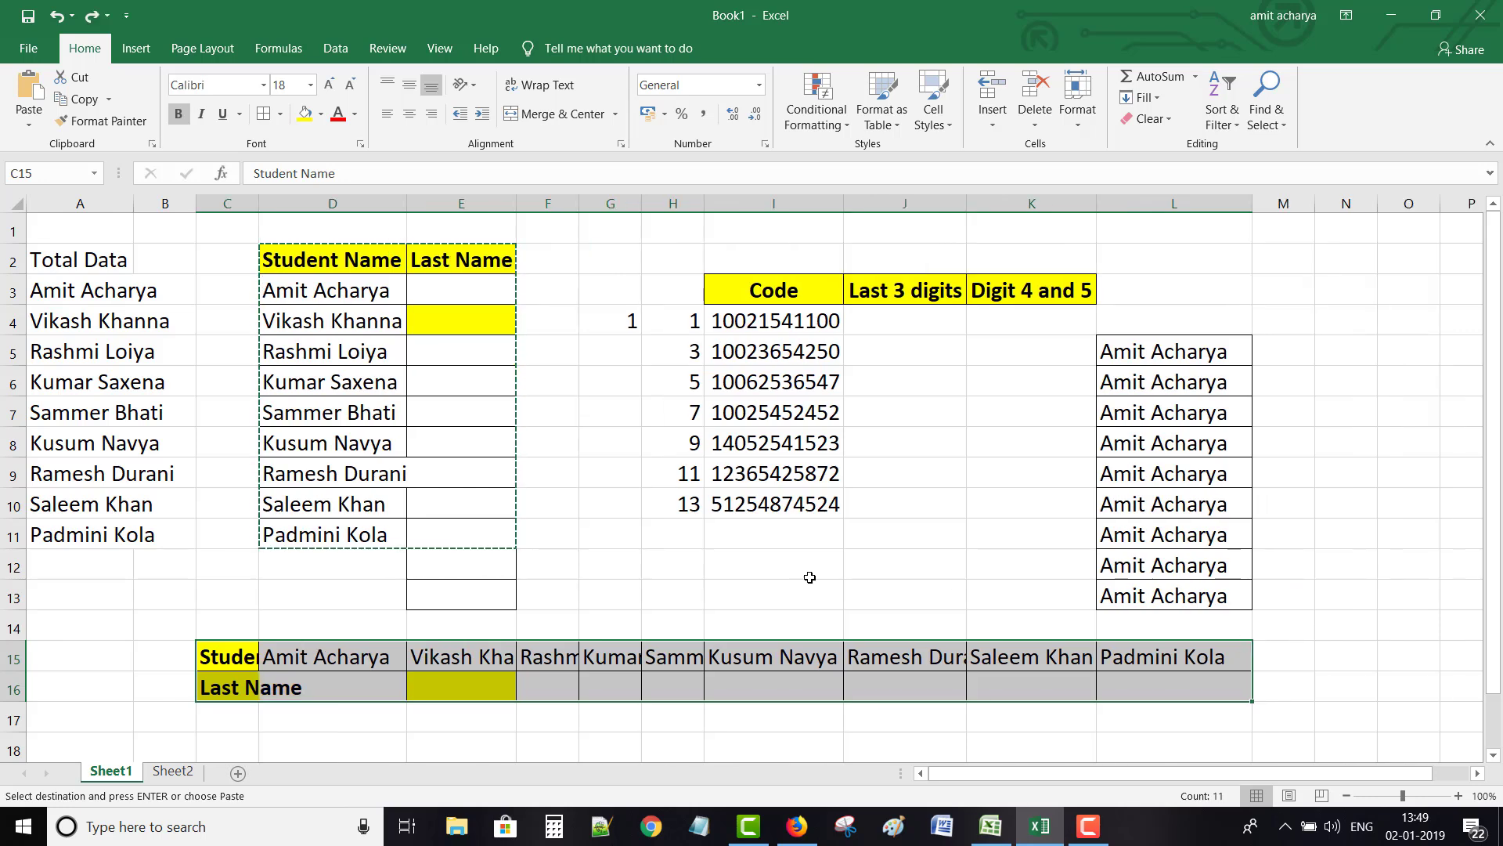
key(ctrl+z)
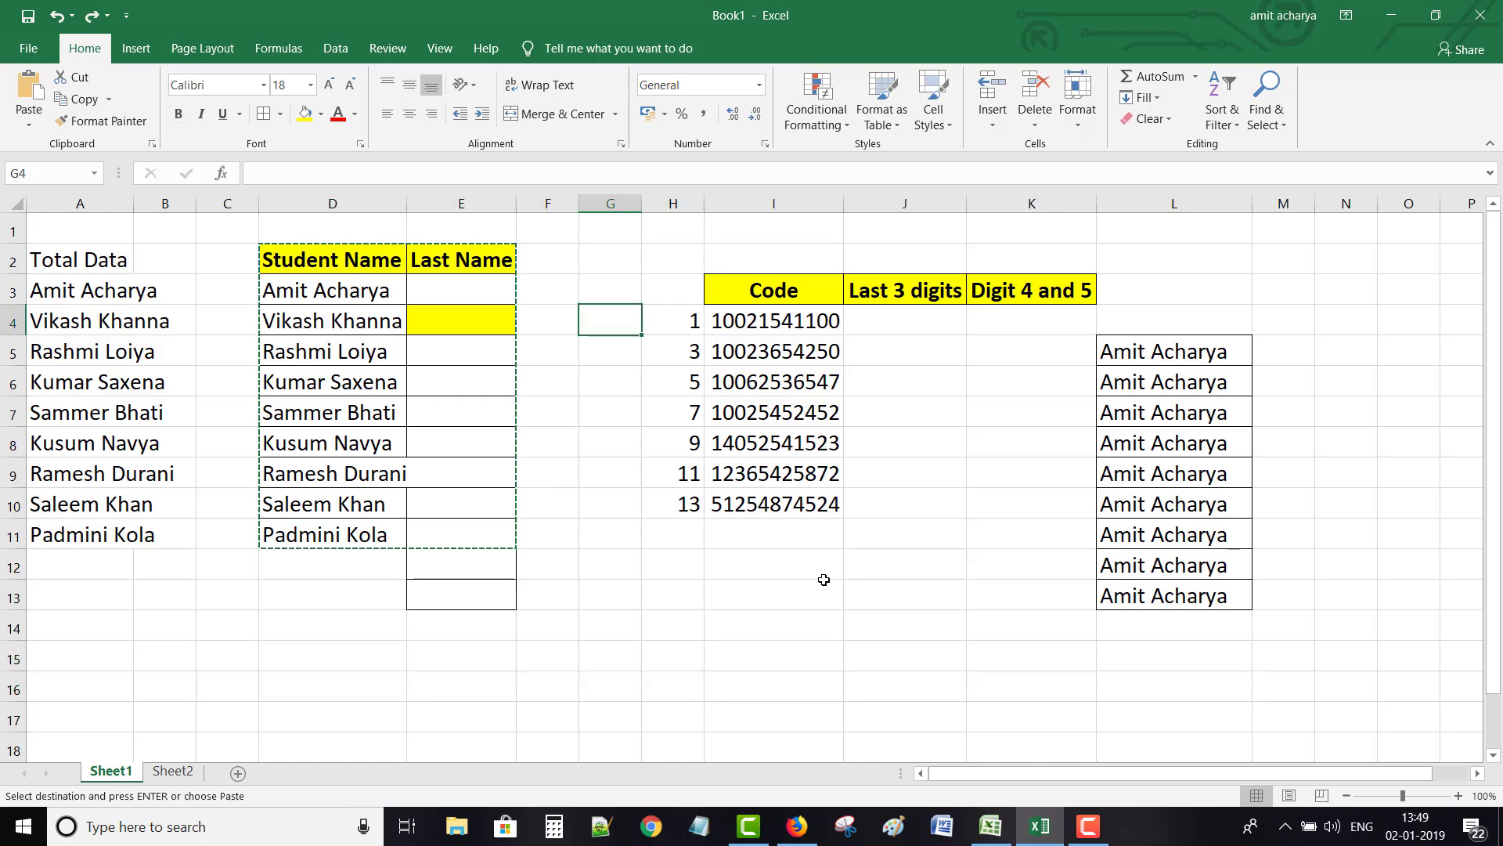
click(615, 414)
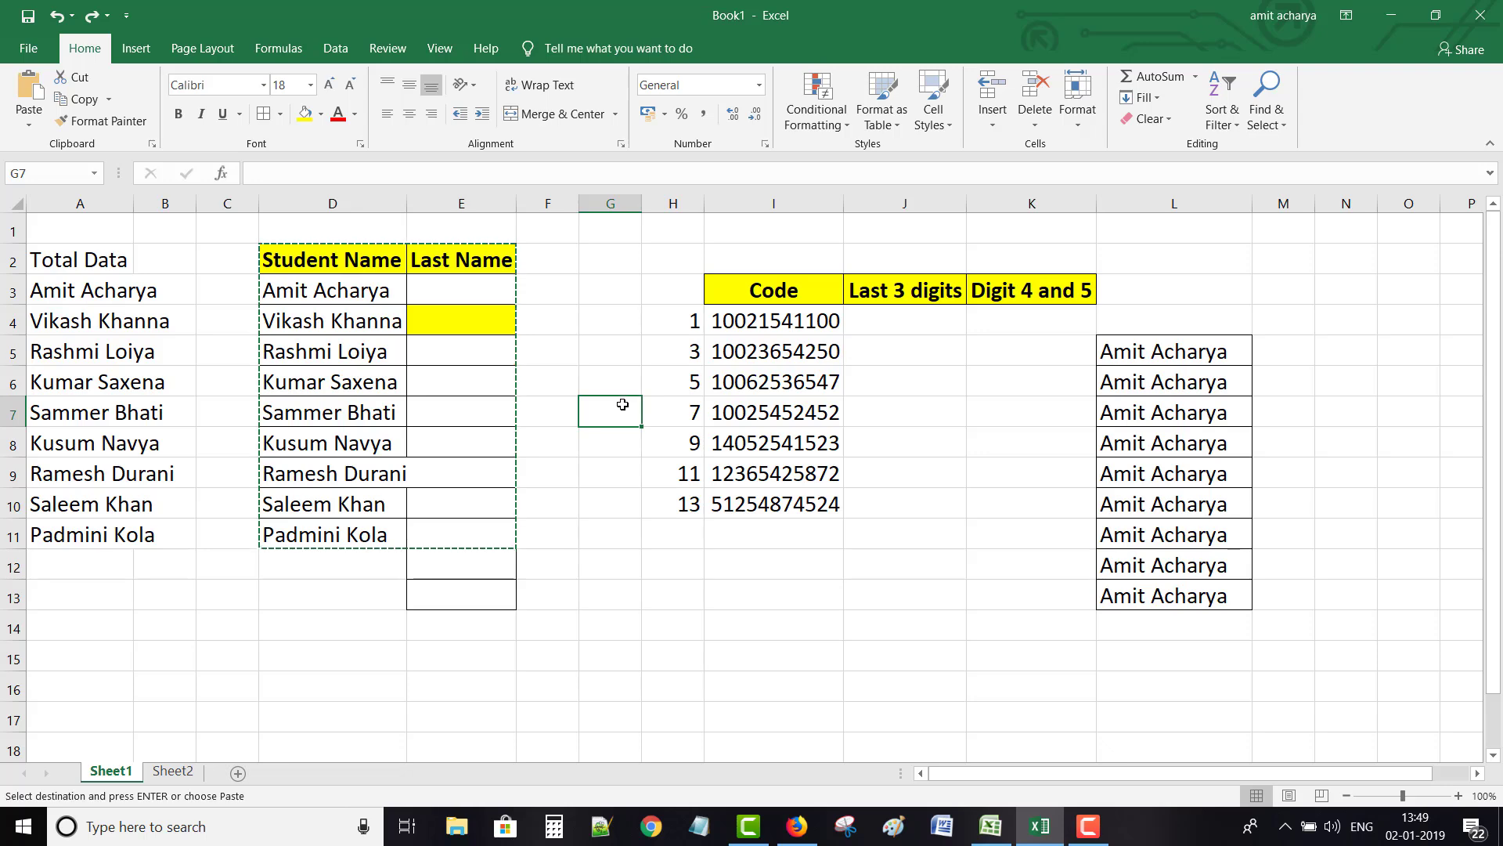
click(174, 771)
Set the whole Sheet2 font size to 16
click(246, 282)
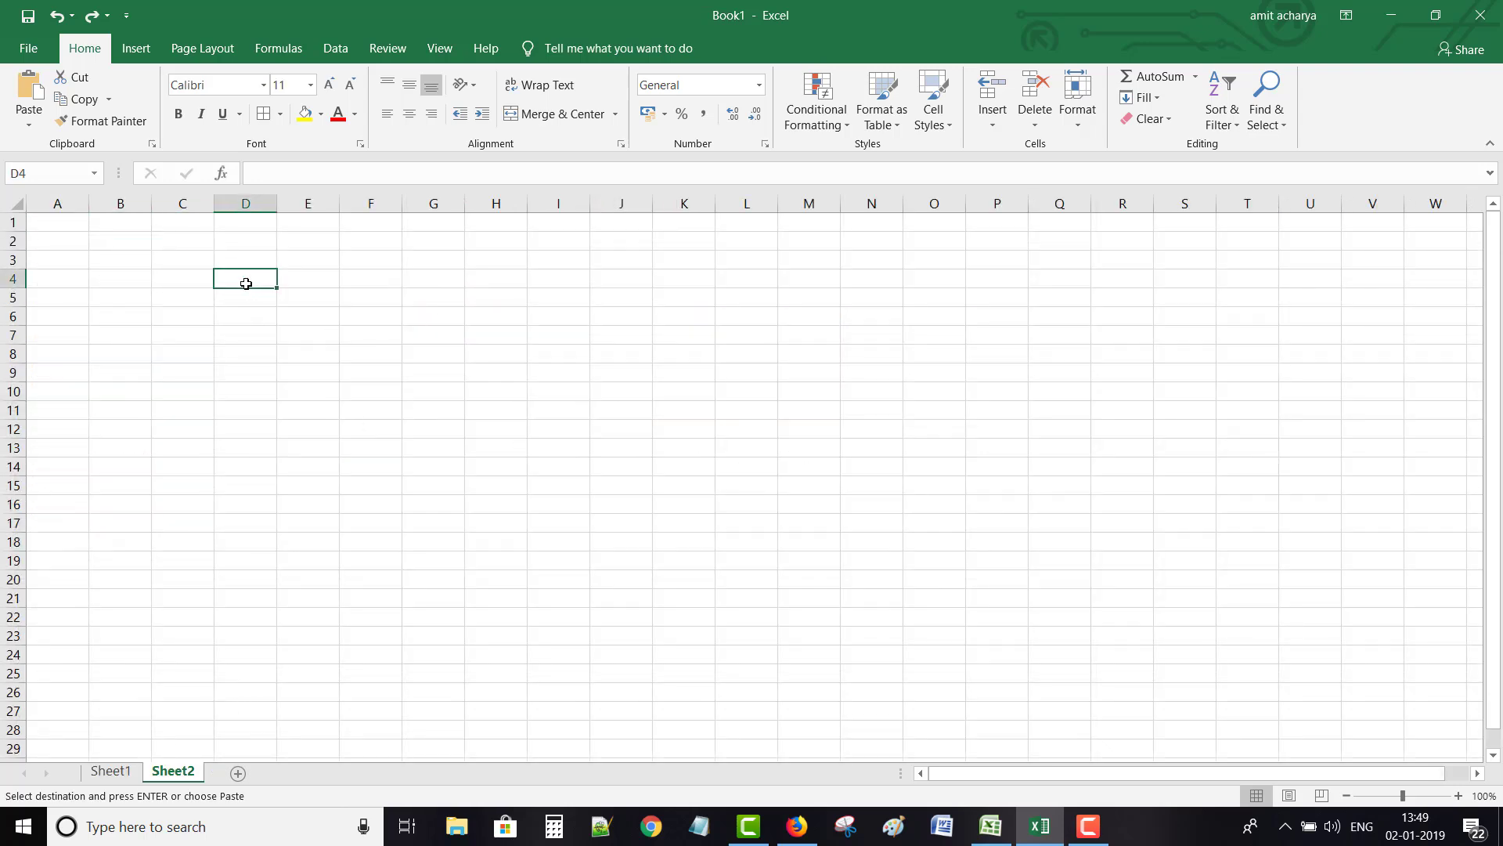
click(14, 206)
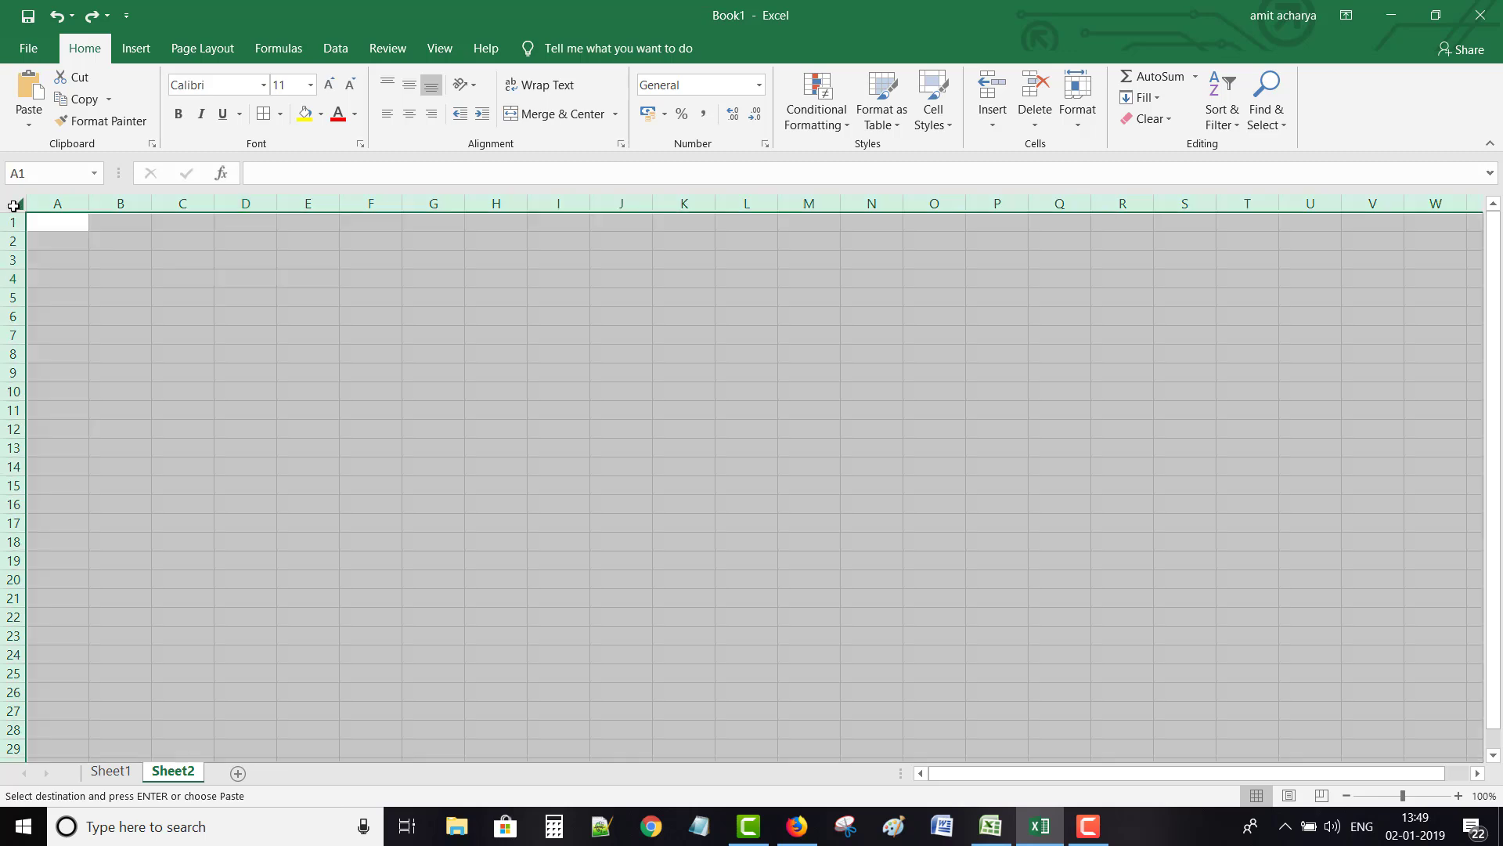
click(311, 88)
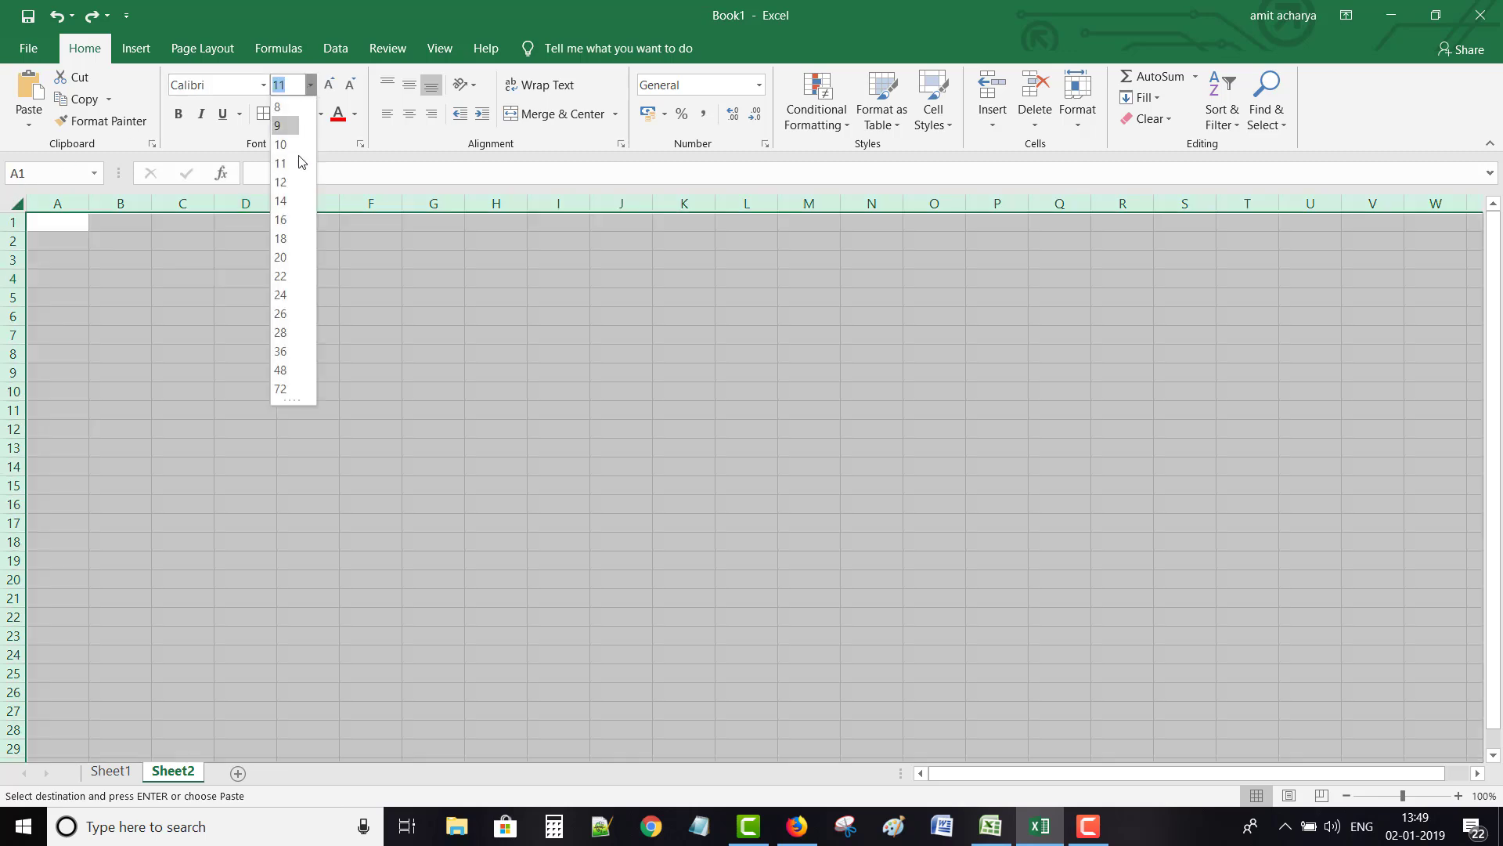
click(289, 217)
Enter 1 in E2 and G2, and copy the 1 down through E13
click(291, 260)
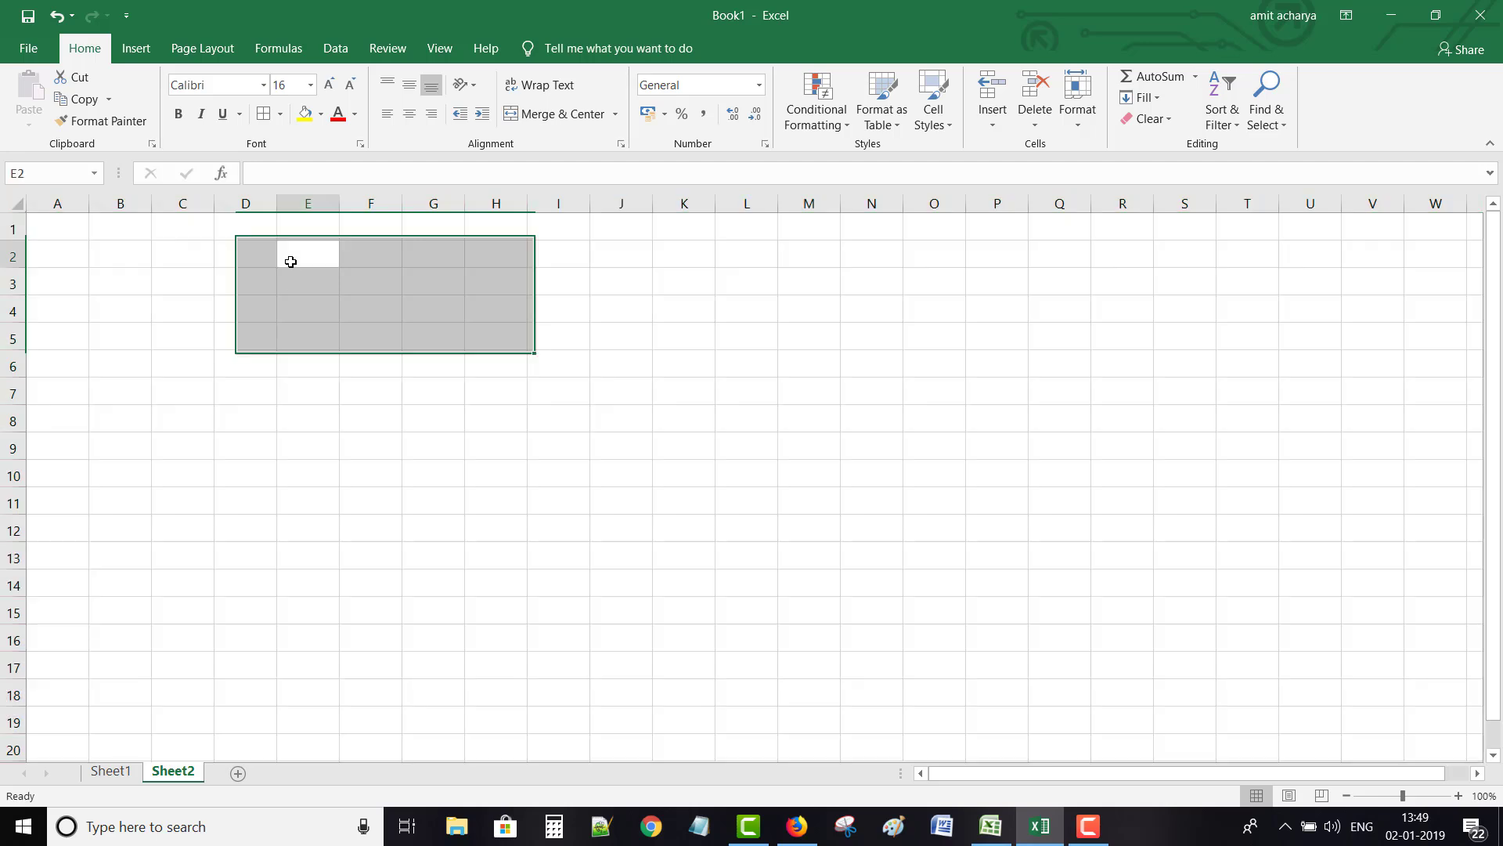
text(1)
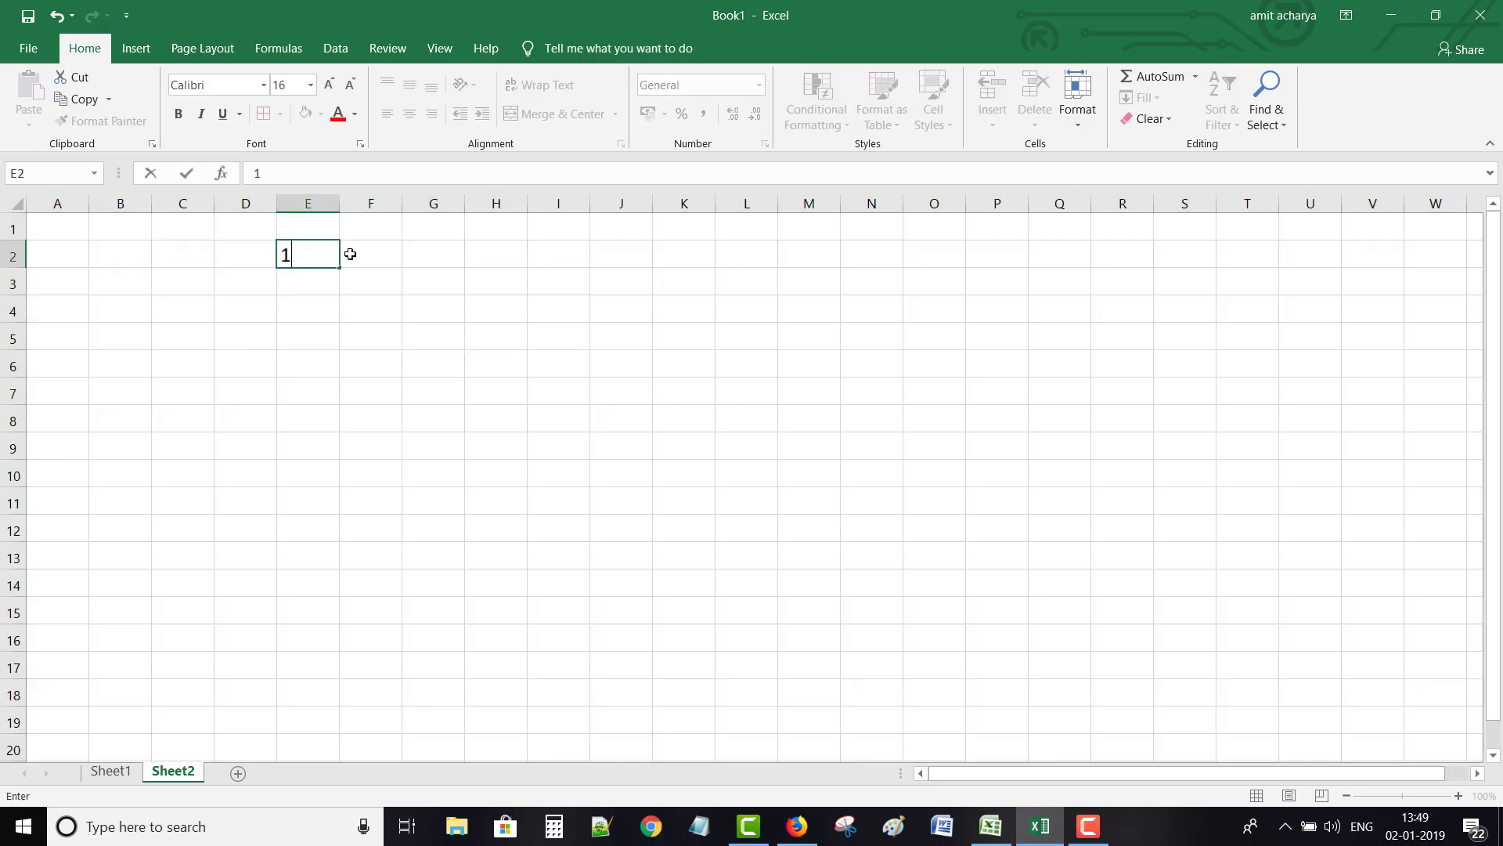
click(430, 255)
double_click(436, 261)
text(1)
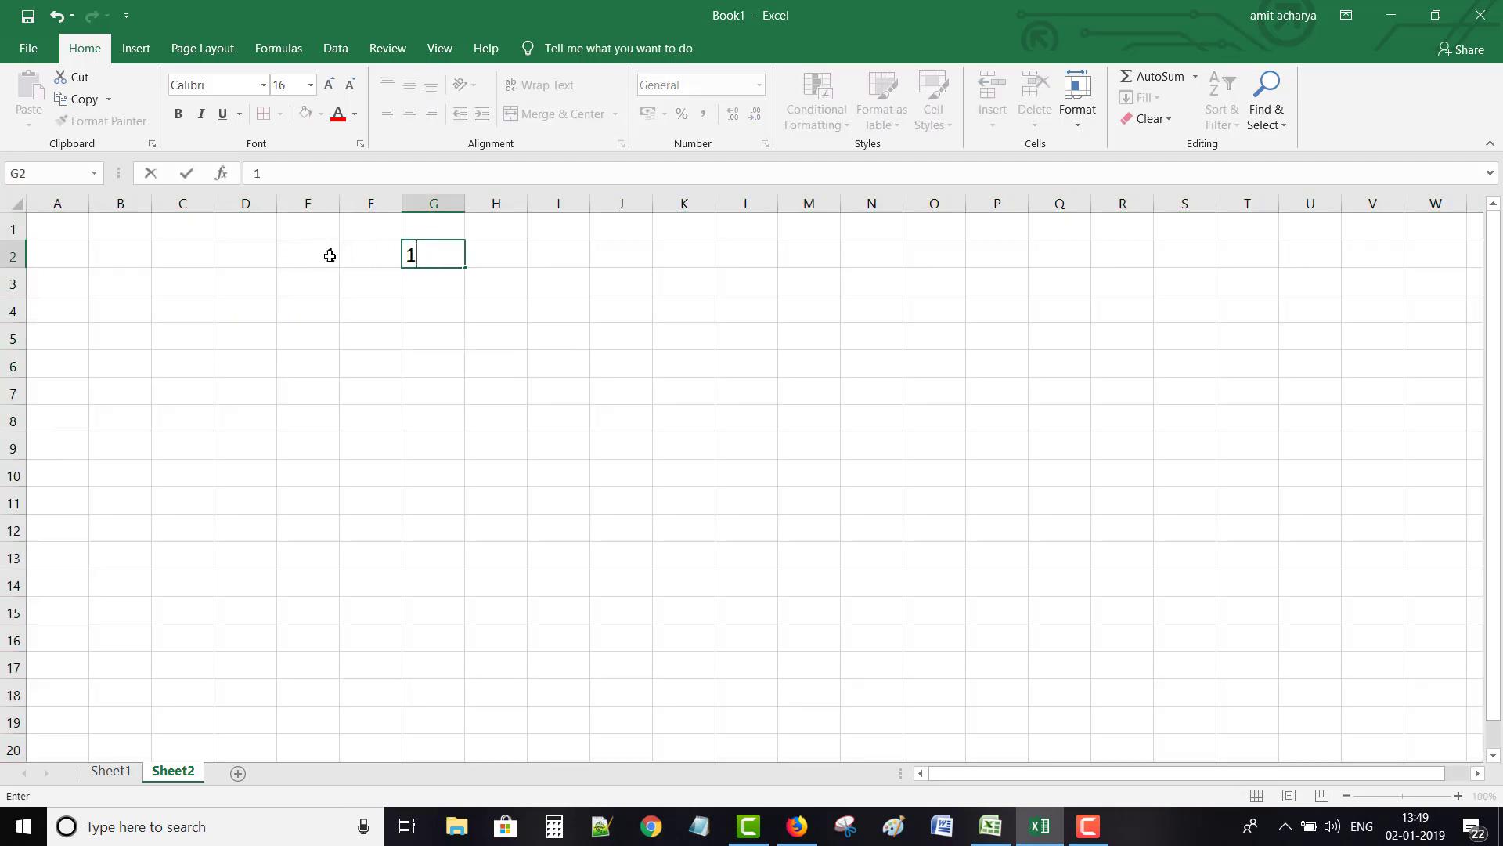
click(329, 254)
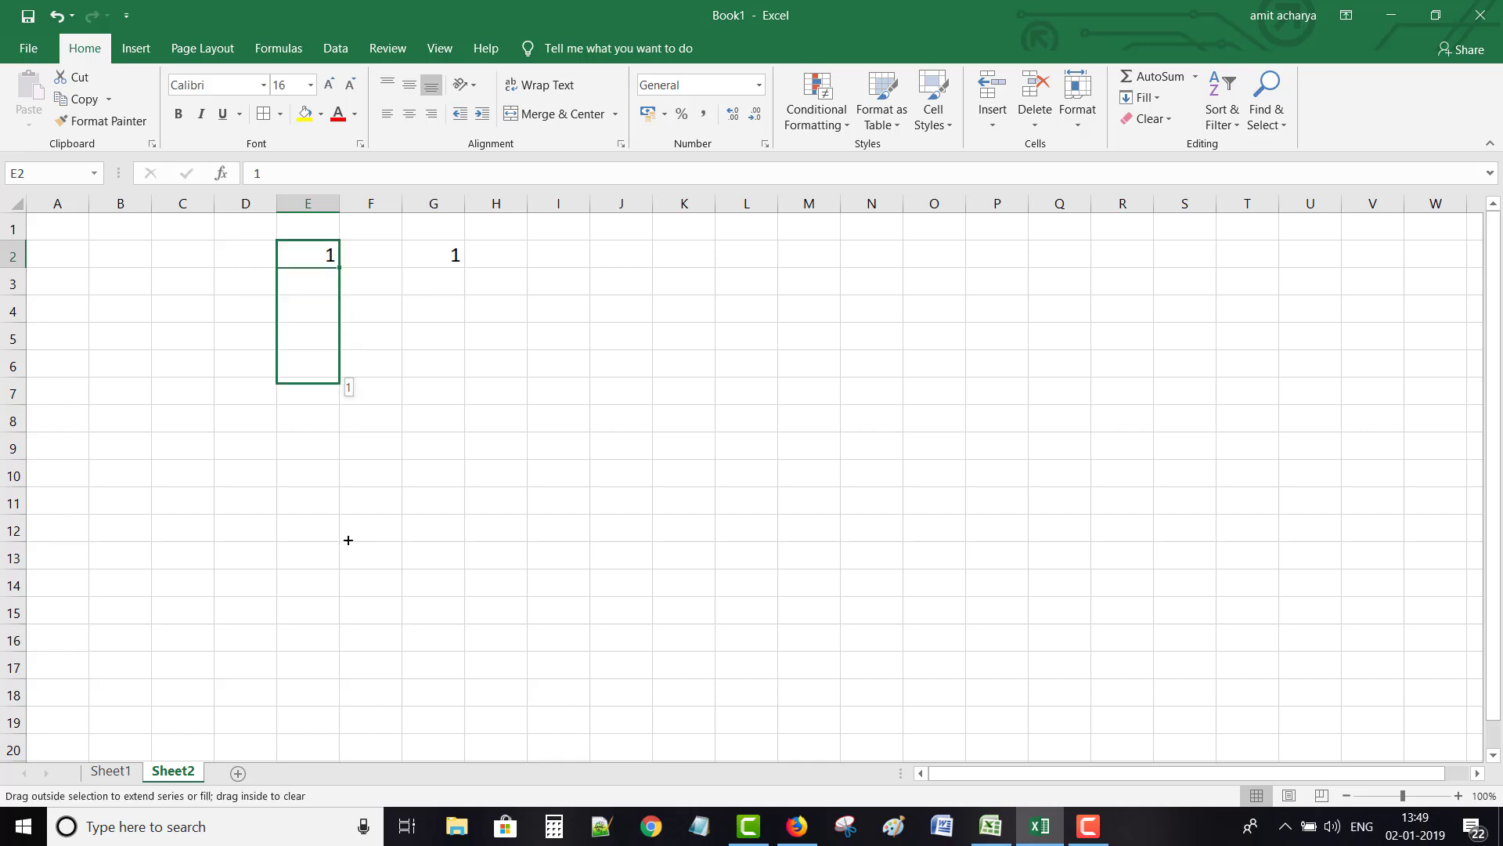
drag(339, 284, 349, 563)
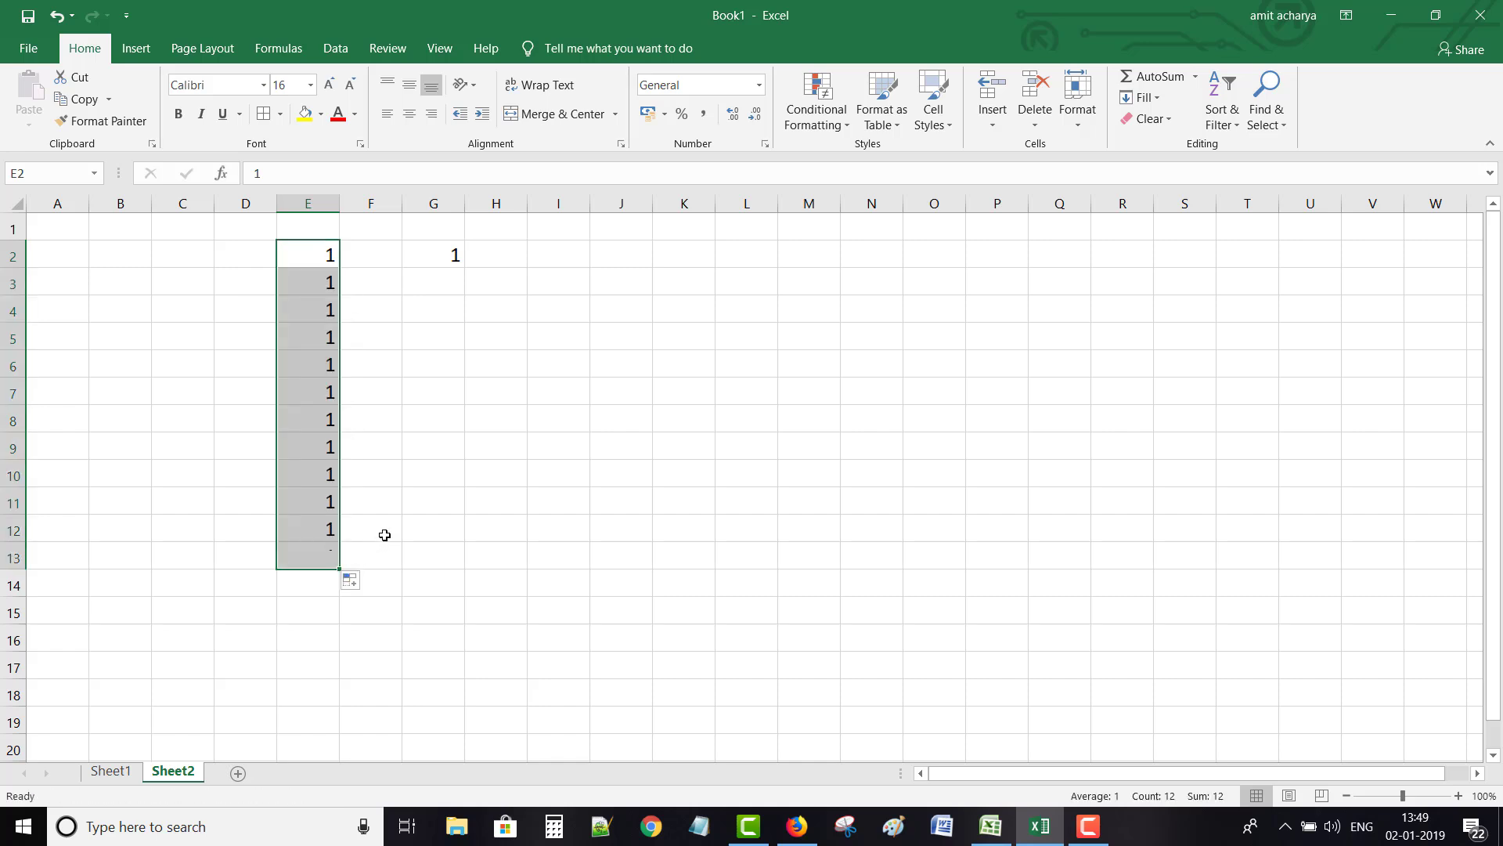
Enter 2 in G3 and fill G2:G13 with the series 1 to 12
click(443, 255)
click(448, 284)
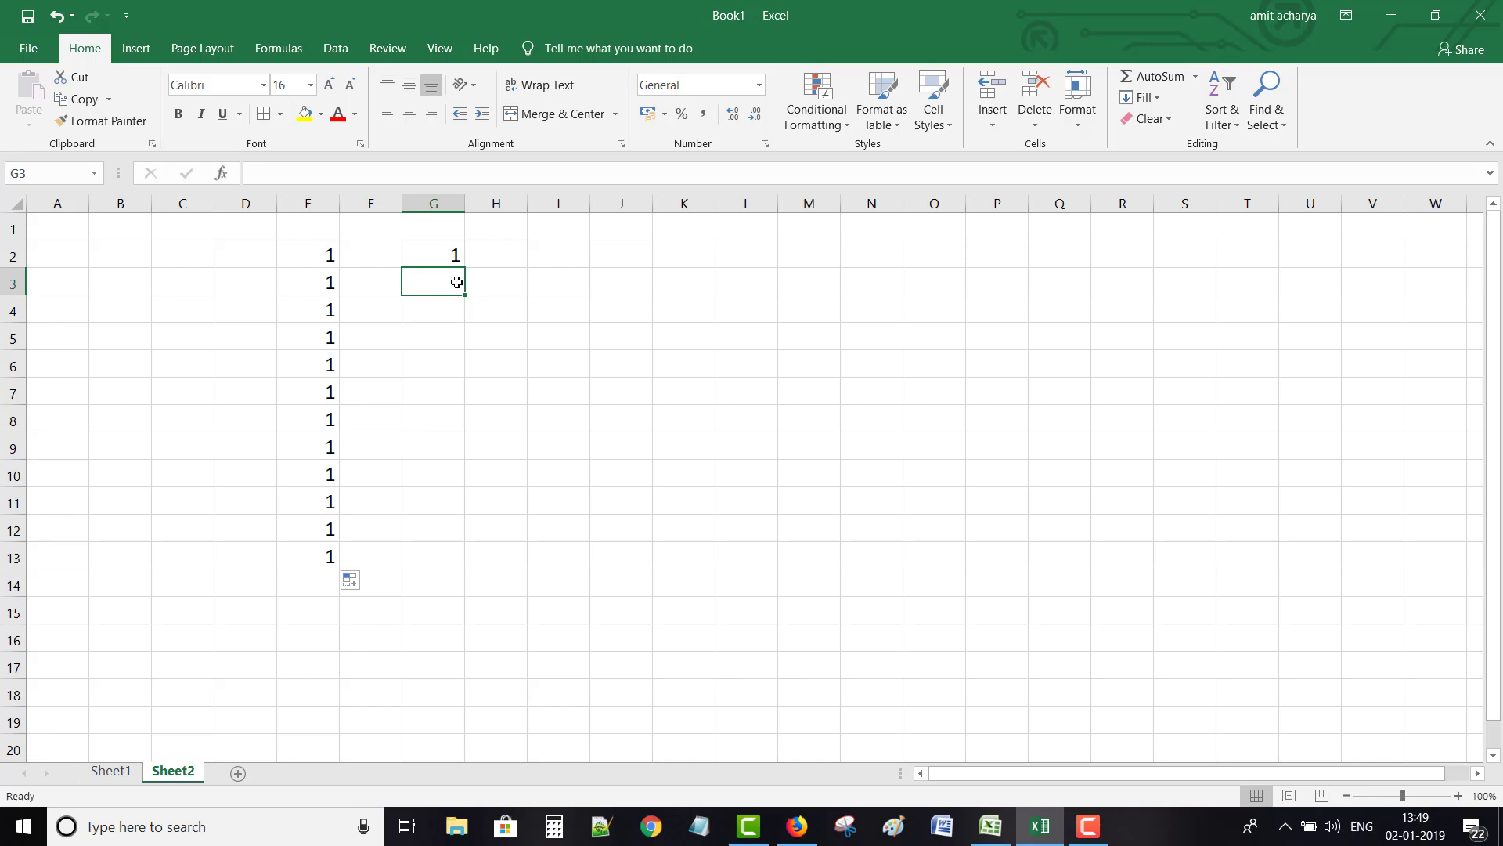
text(2)
mouse_move(450, 256)
mouse_down()
mouse_move(465, 292)
mouse_move(464, 568)
mouse_up()
click(865, 413)
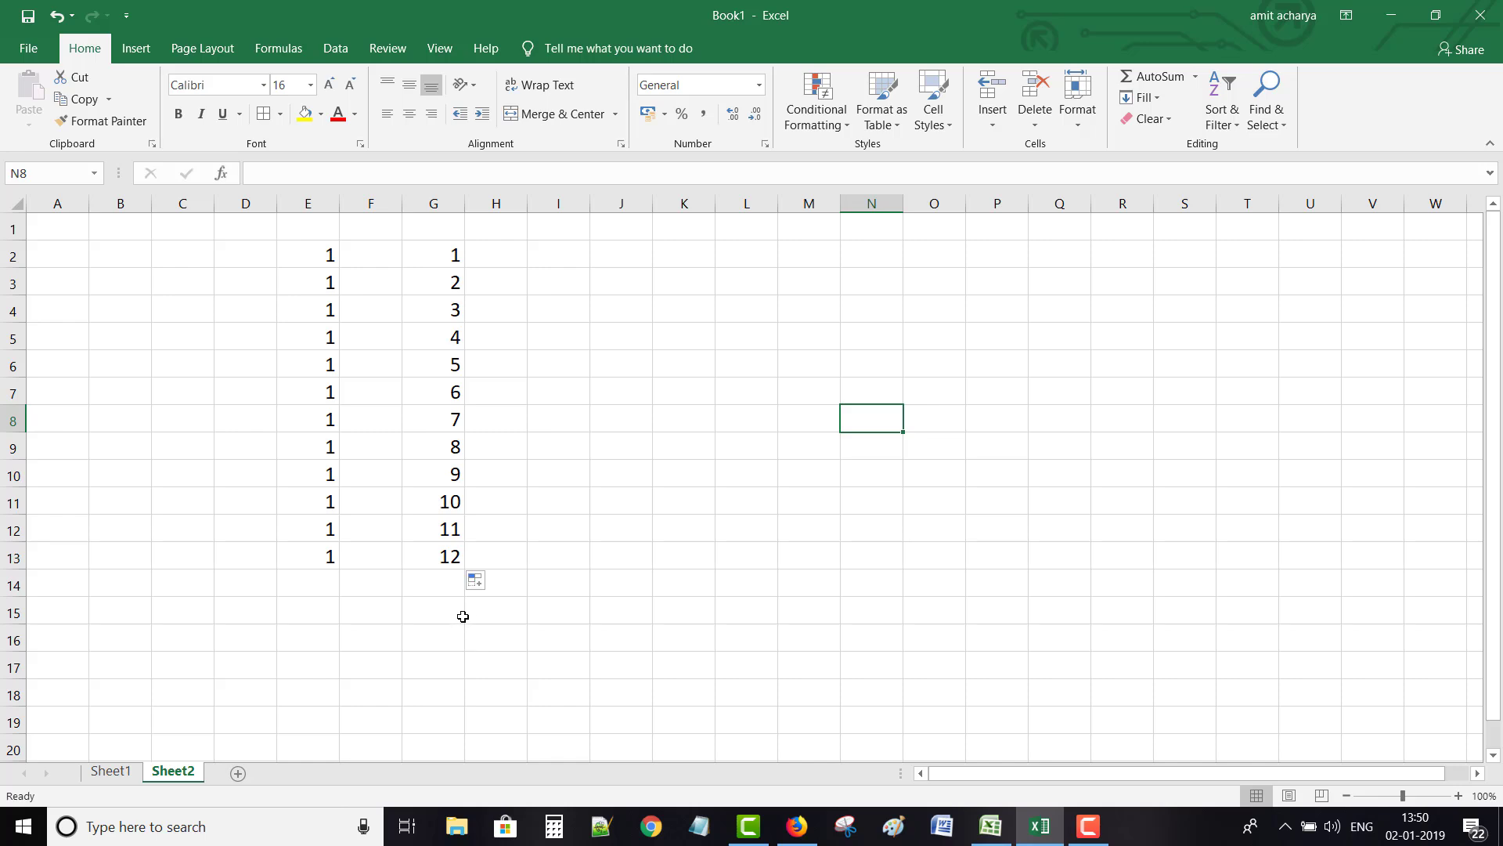
Enter 1 in K2 and copy it down to K13
click(672, 259)
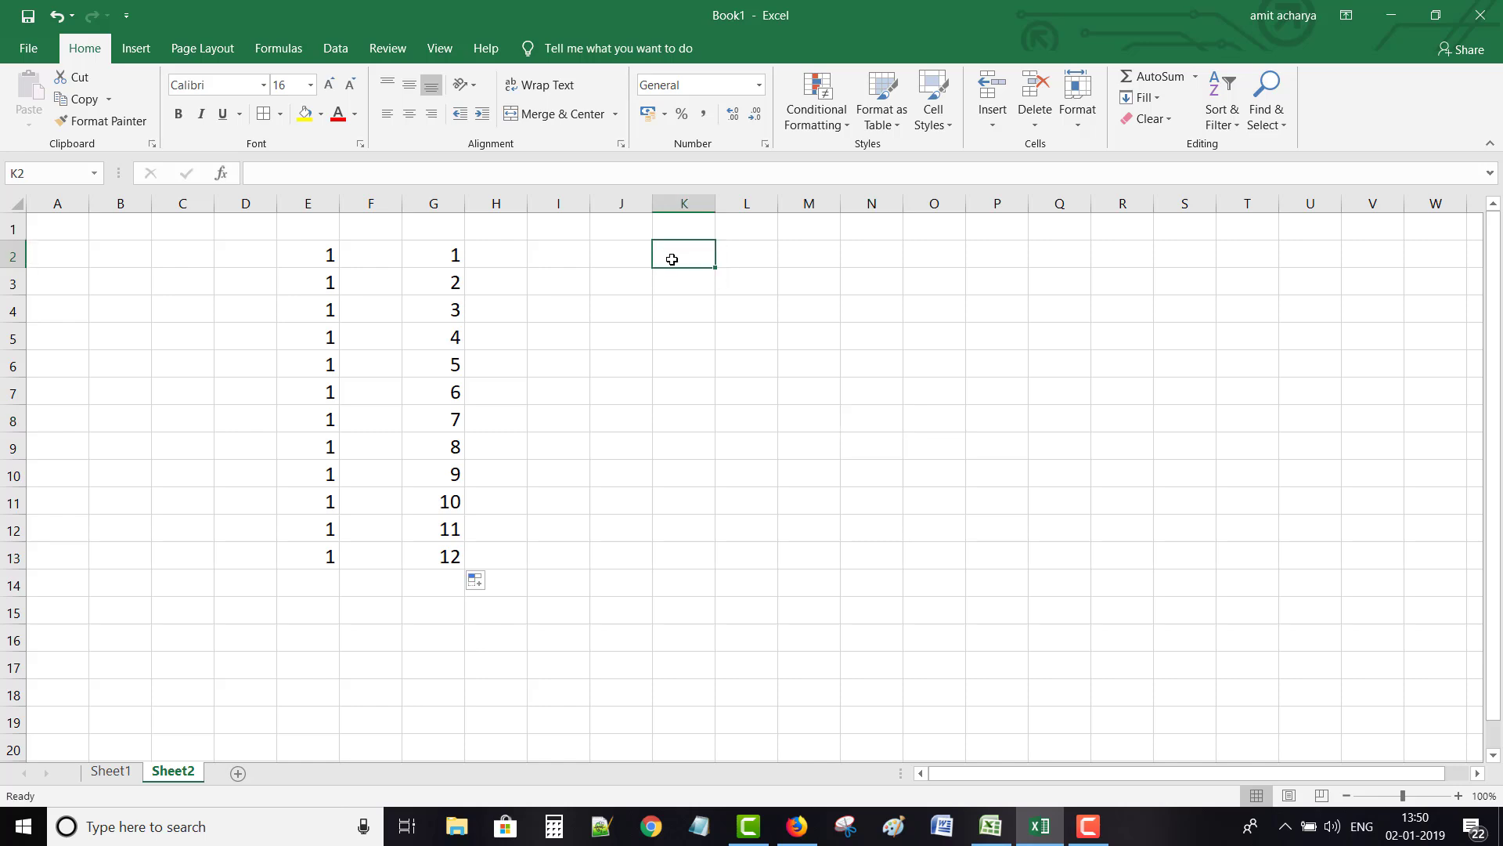
text(1)
drag(717, 270, 716, 566)
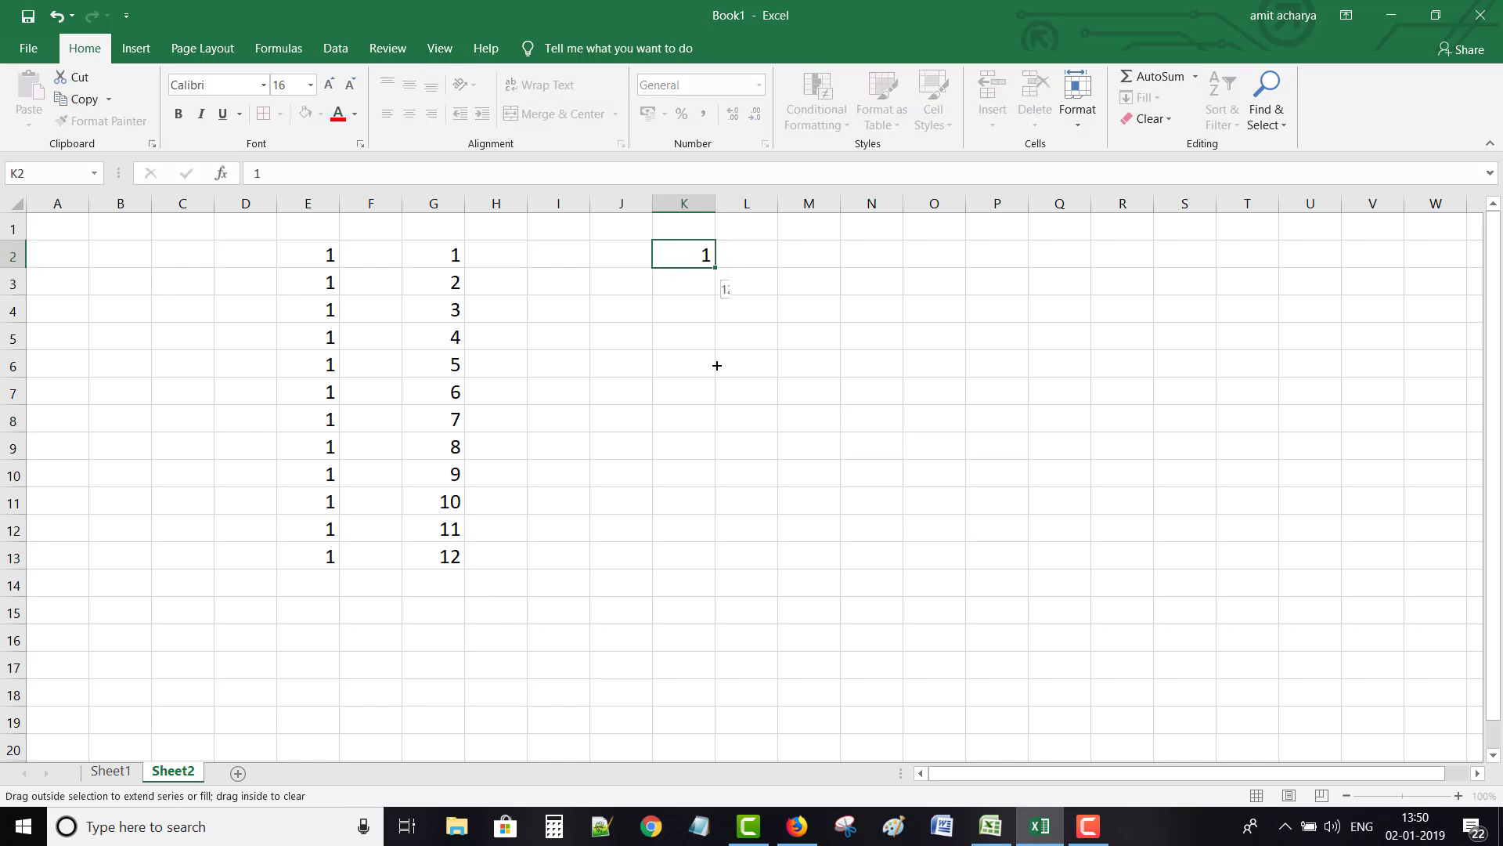
click(854, 392)
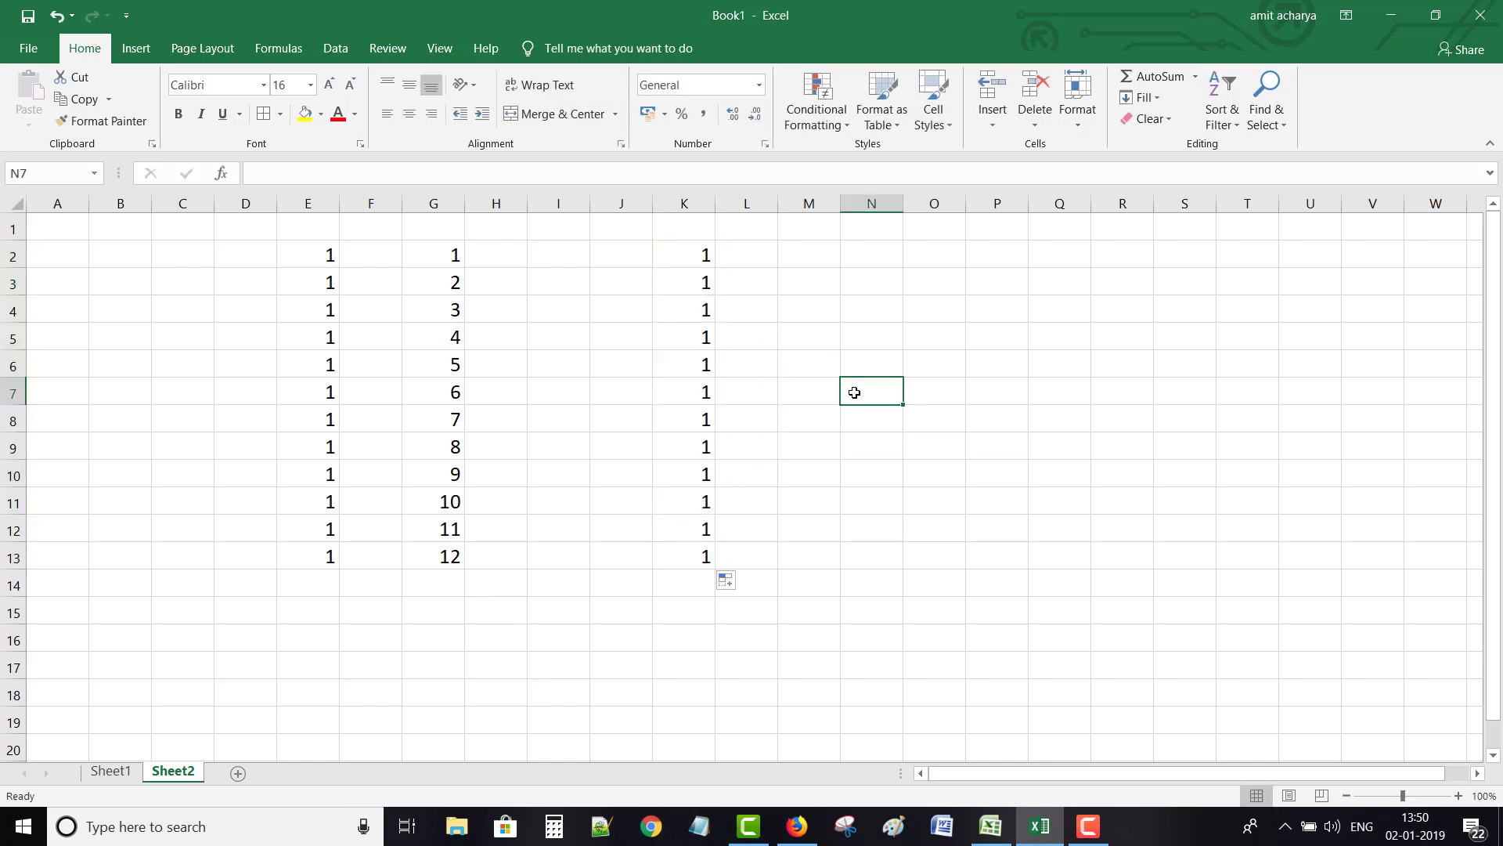
Enter jan in M2 and fill month names down to M15
click(817, 258)
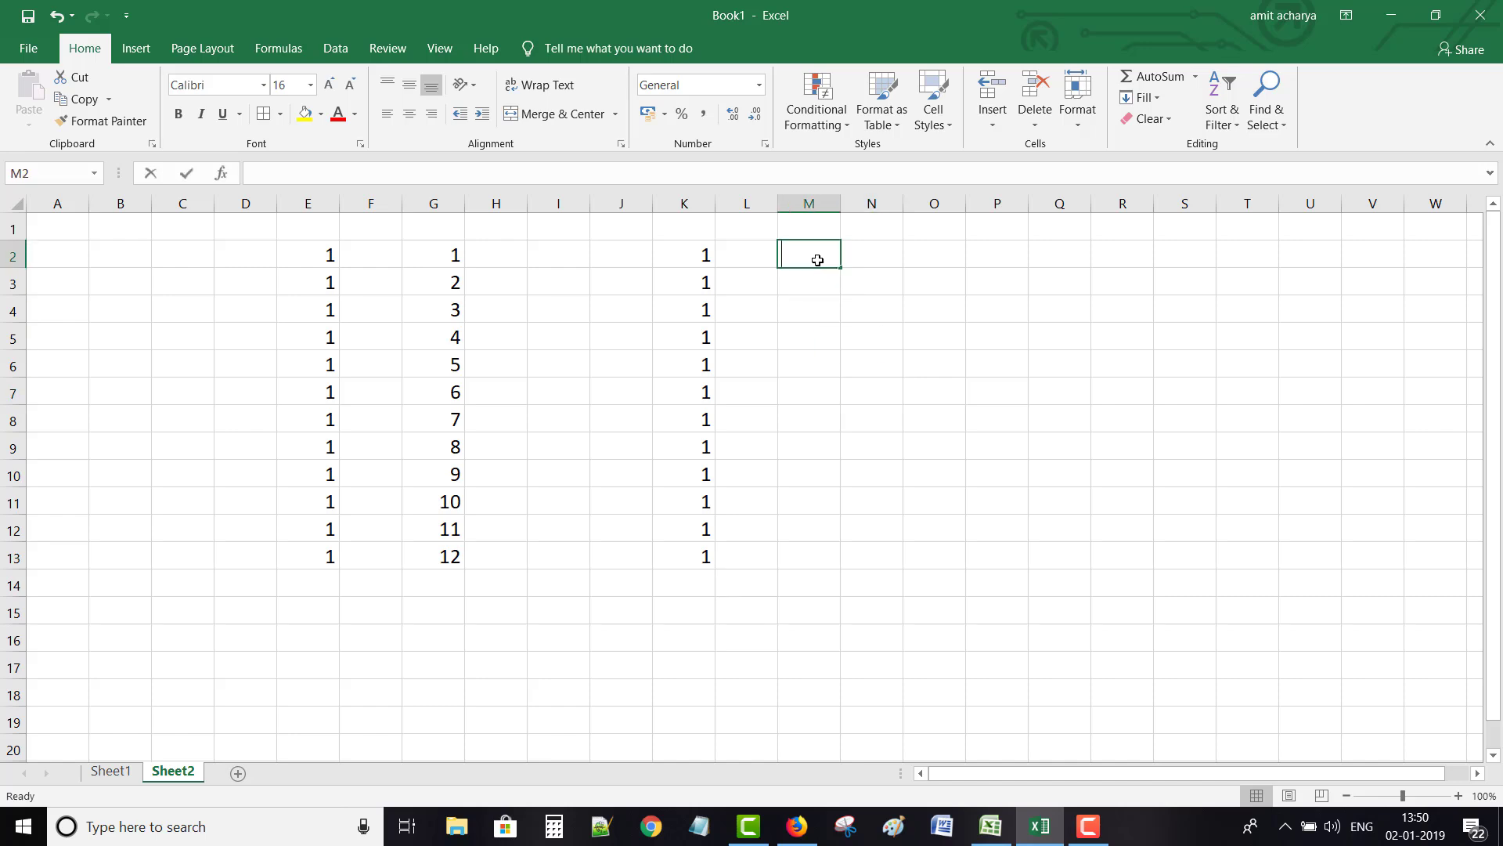
text(jan)
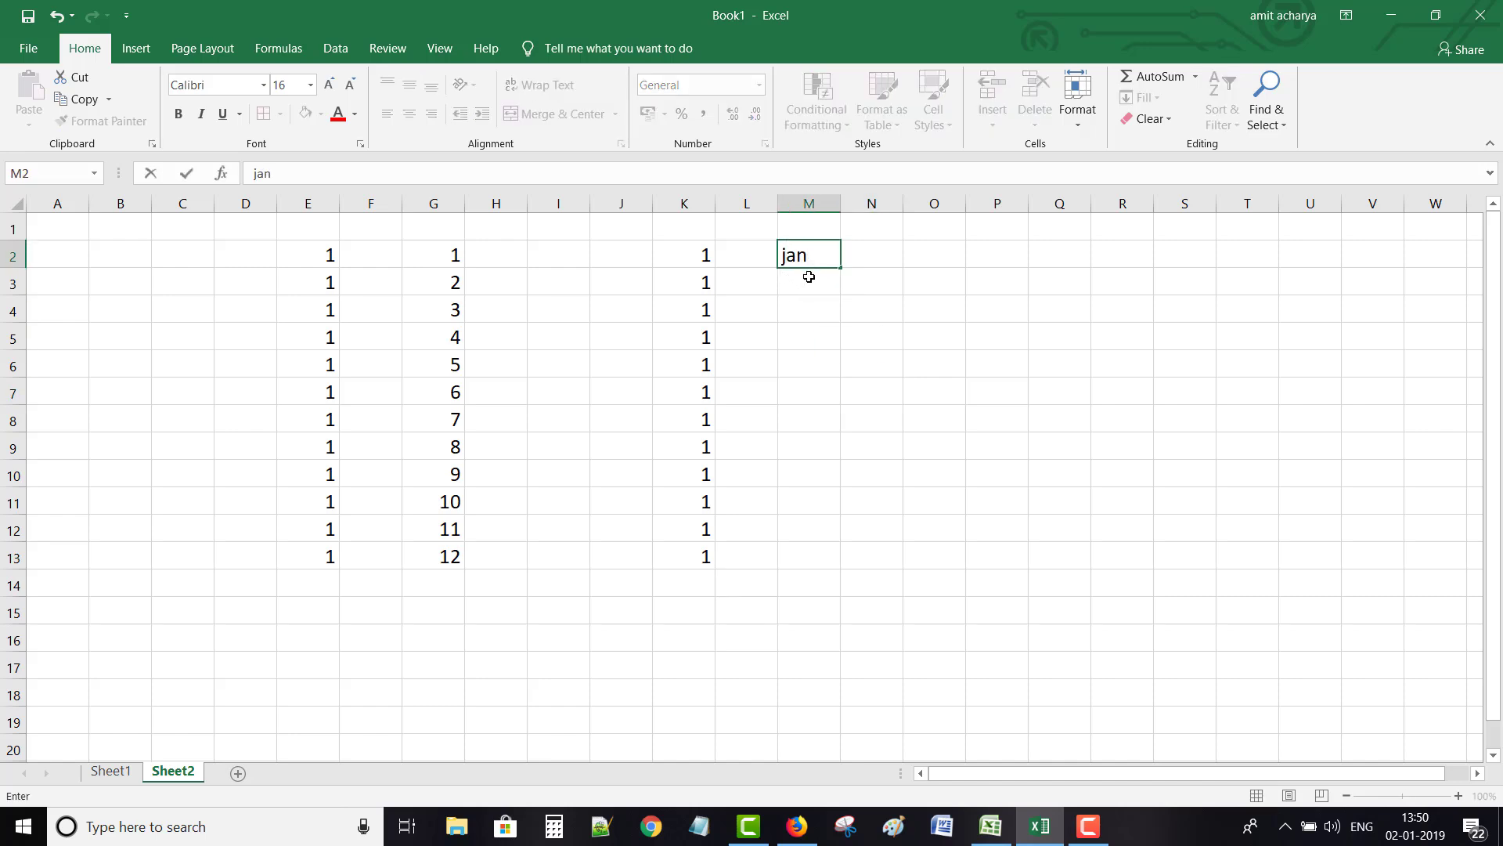
key(Return)
click(805, 258)
drag(843, 268, 842, 622)
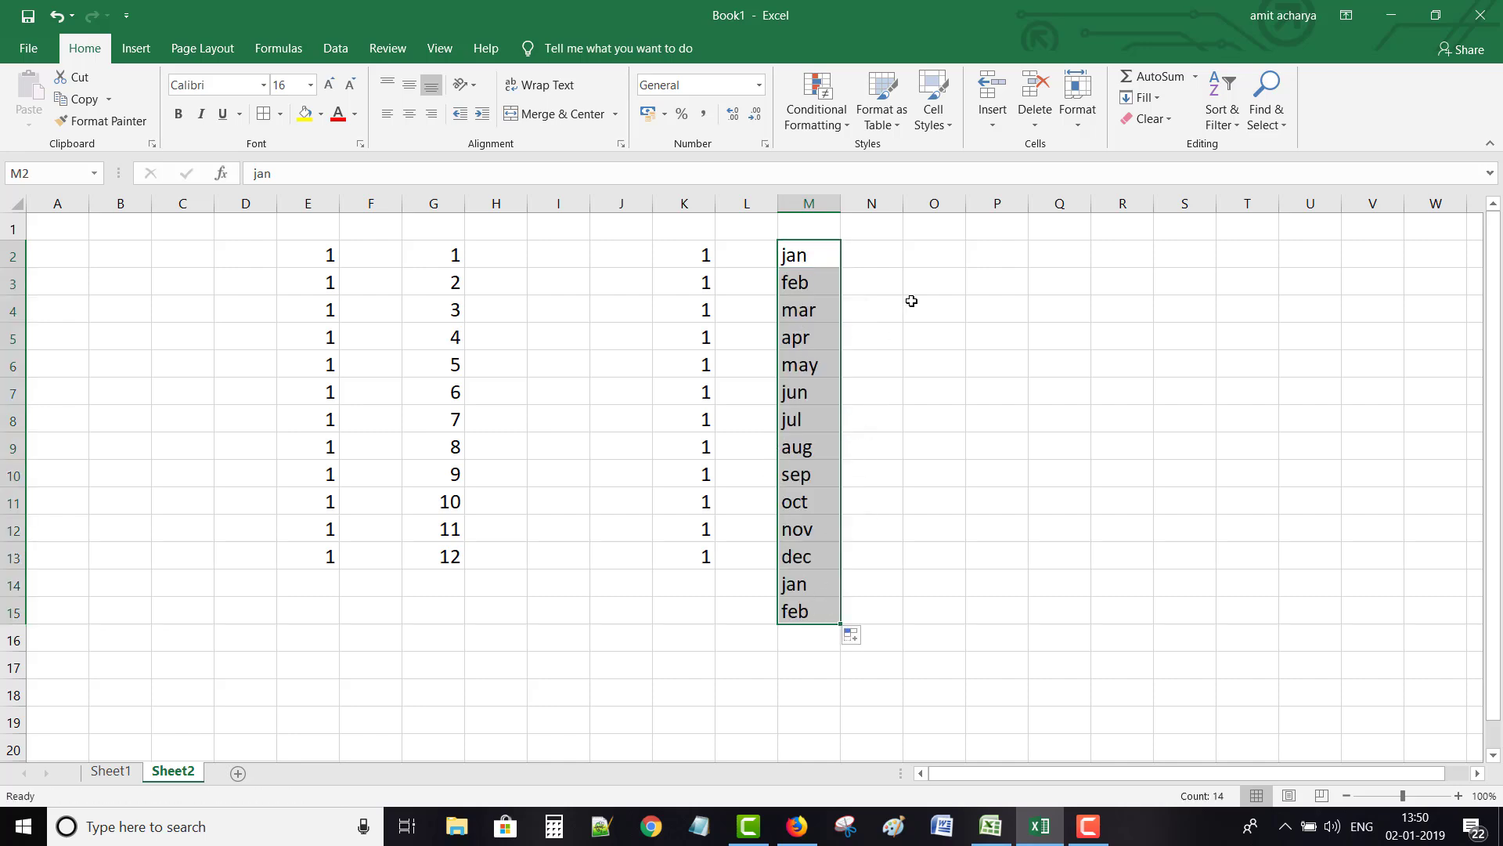
Enter sunday in O2, fill weekdays down to O14, and autofit column O
click(920, 251)
text(sun)
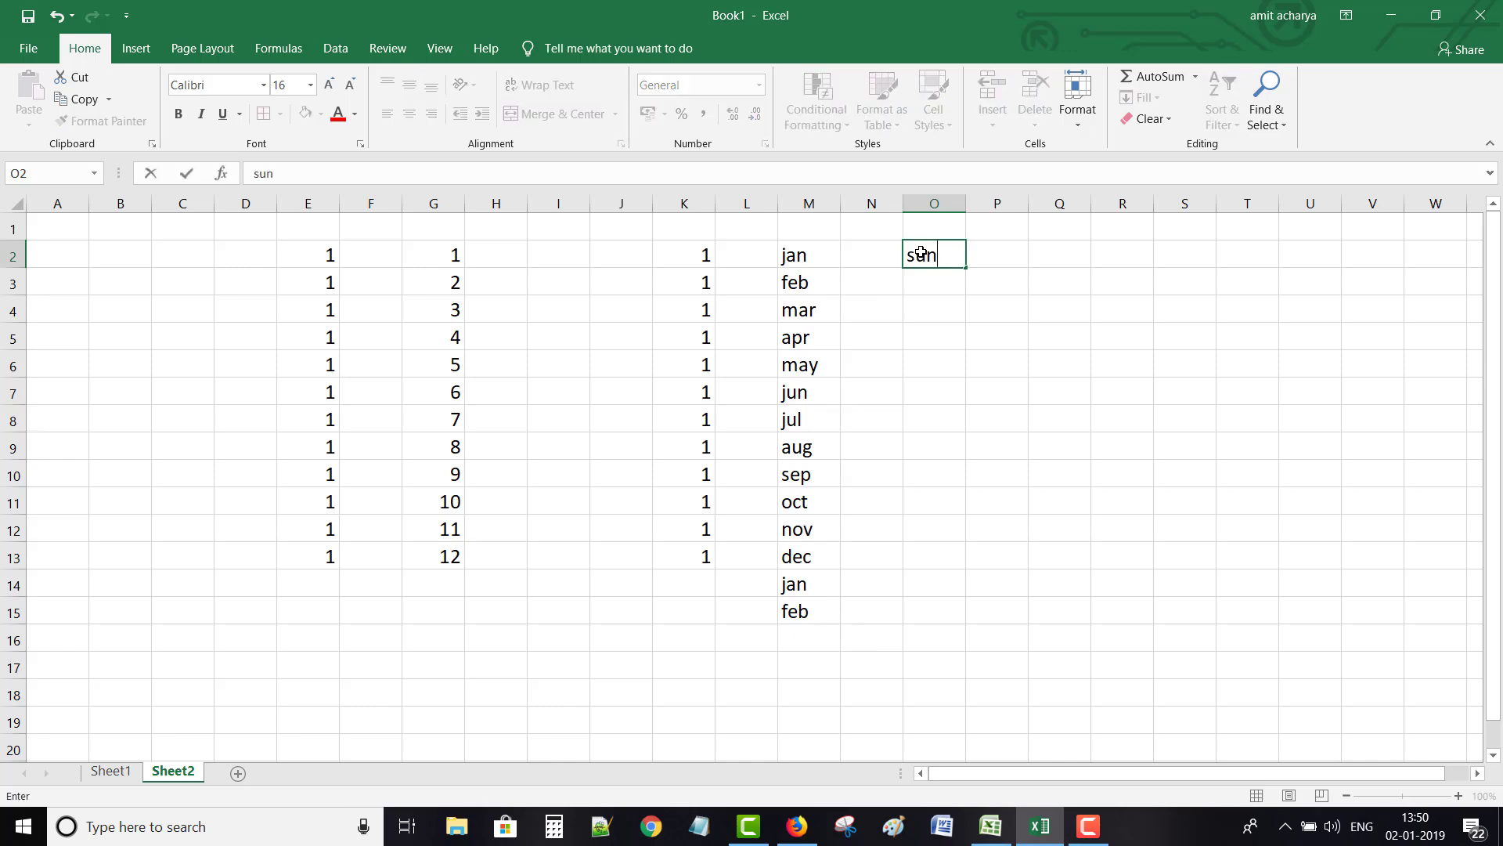
text(day)
key(Return)
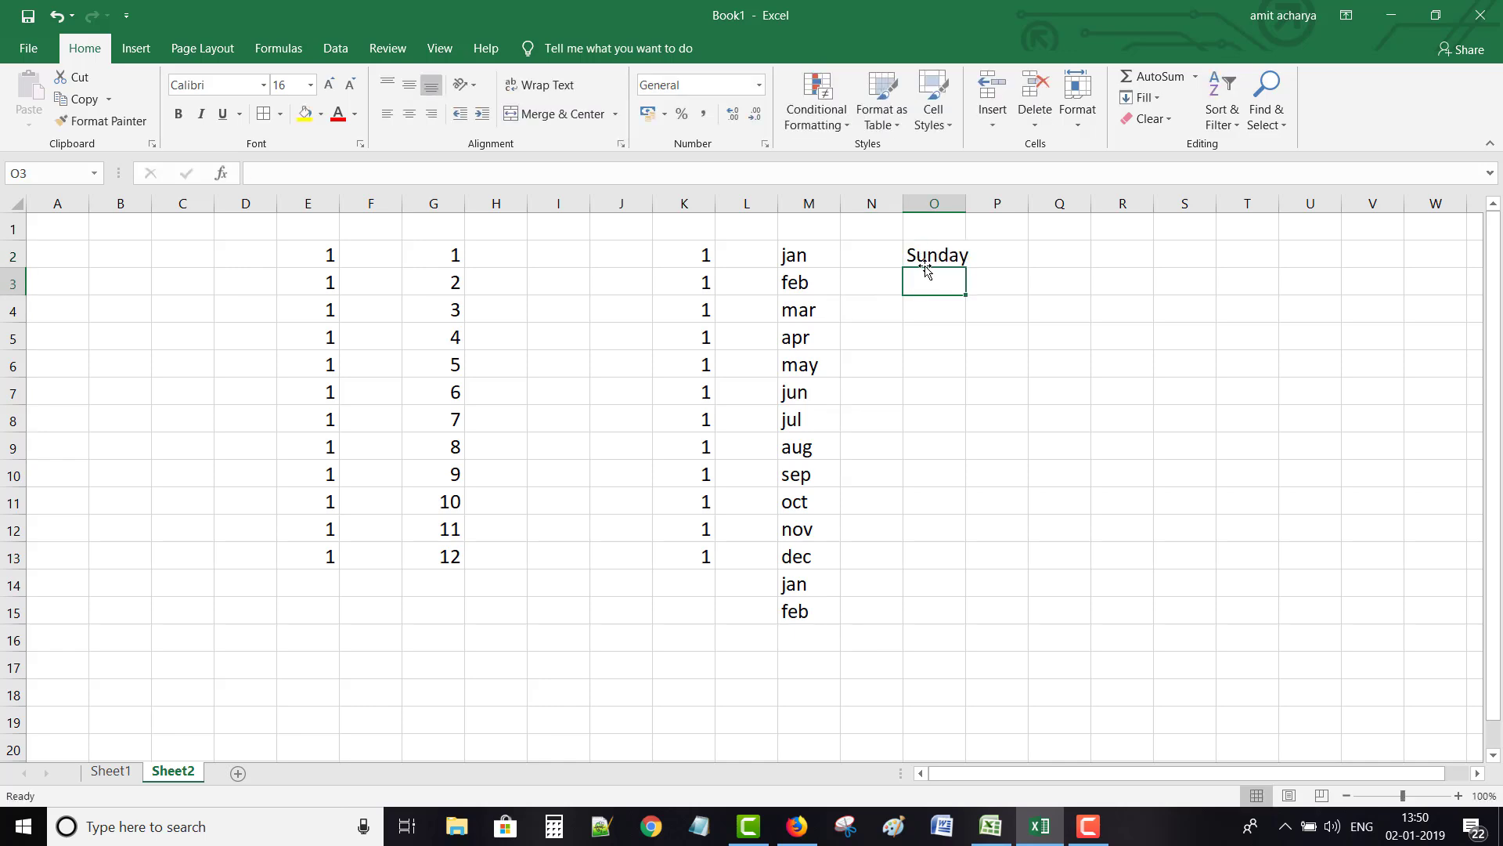
click(932, 255)
drag(967, 268, 972, 595)
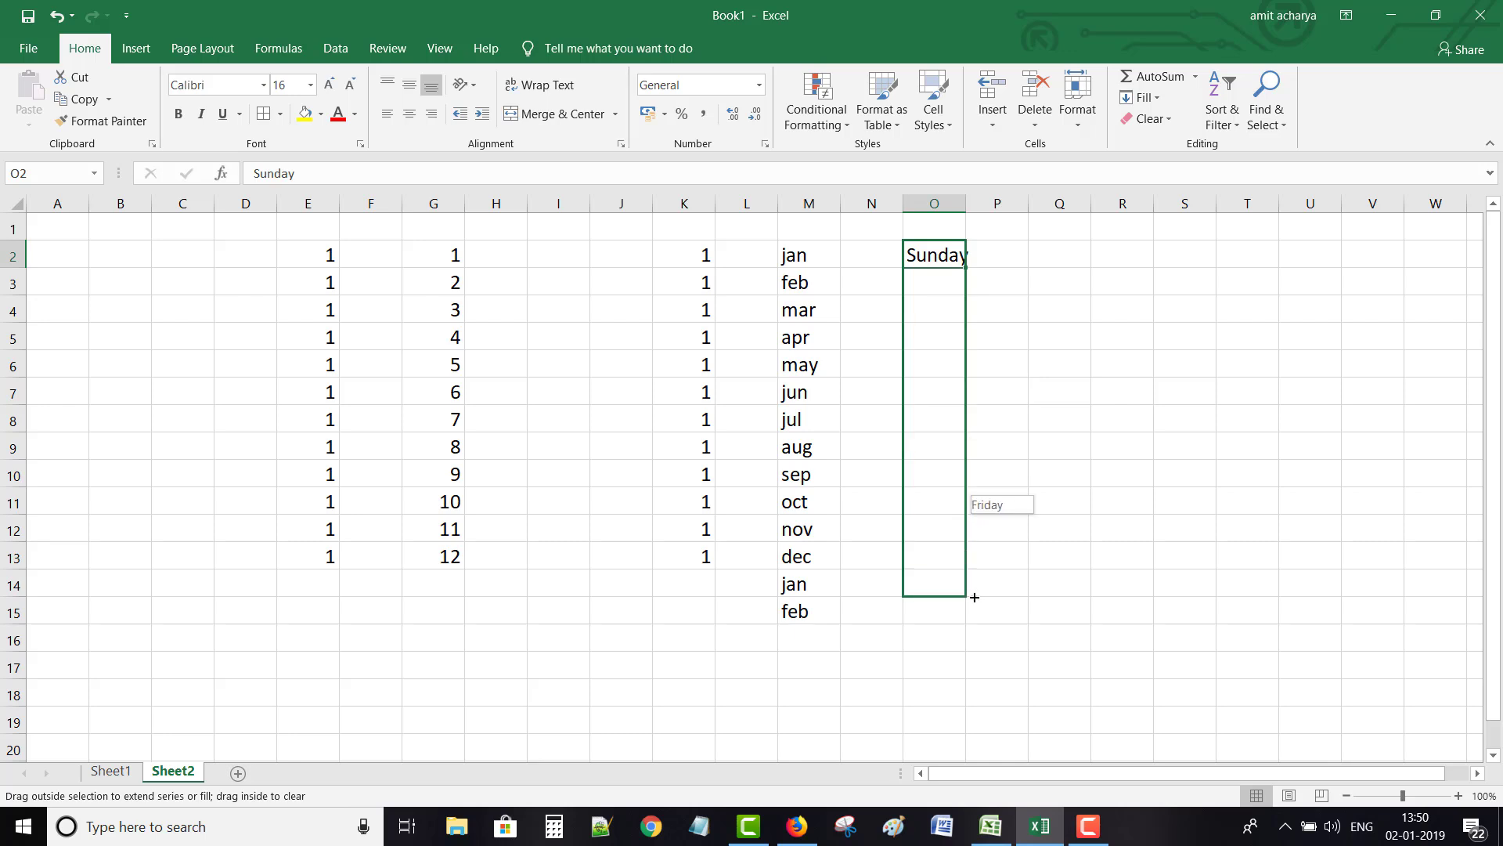
double_click(966, 195)
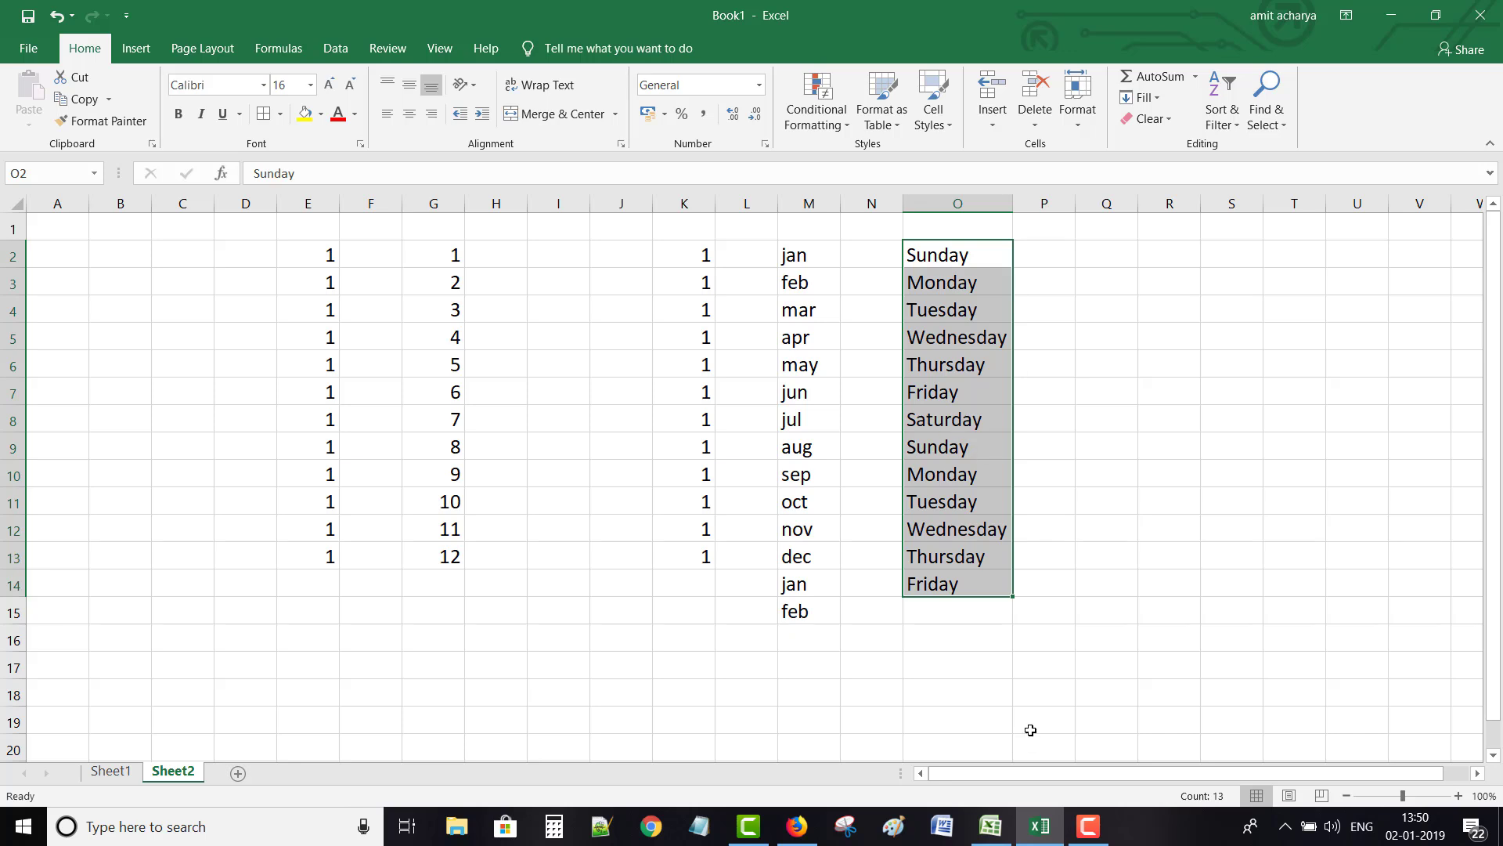
click(583, 262)
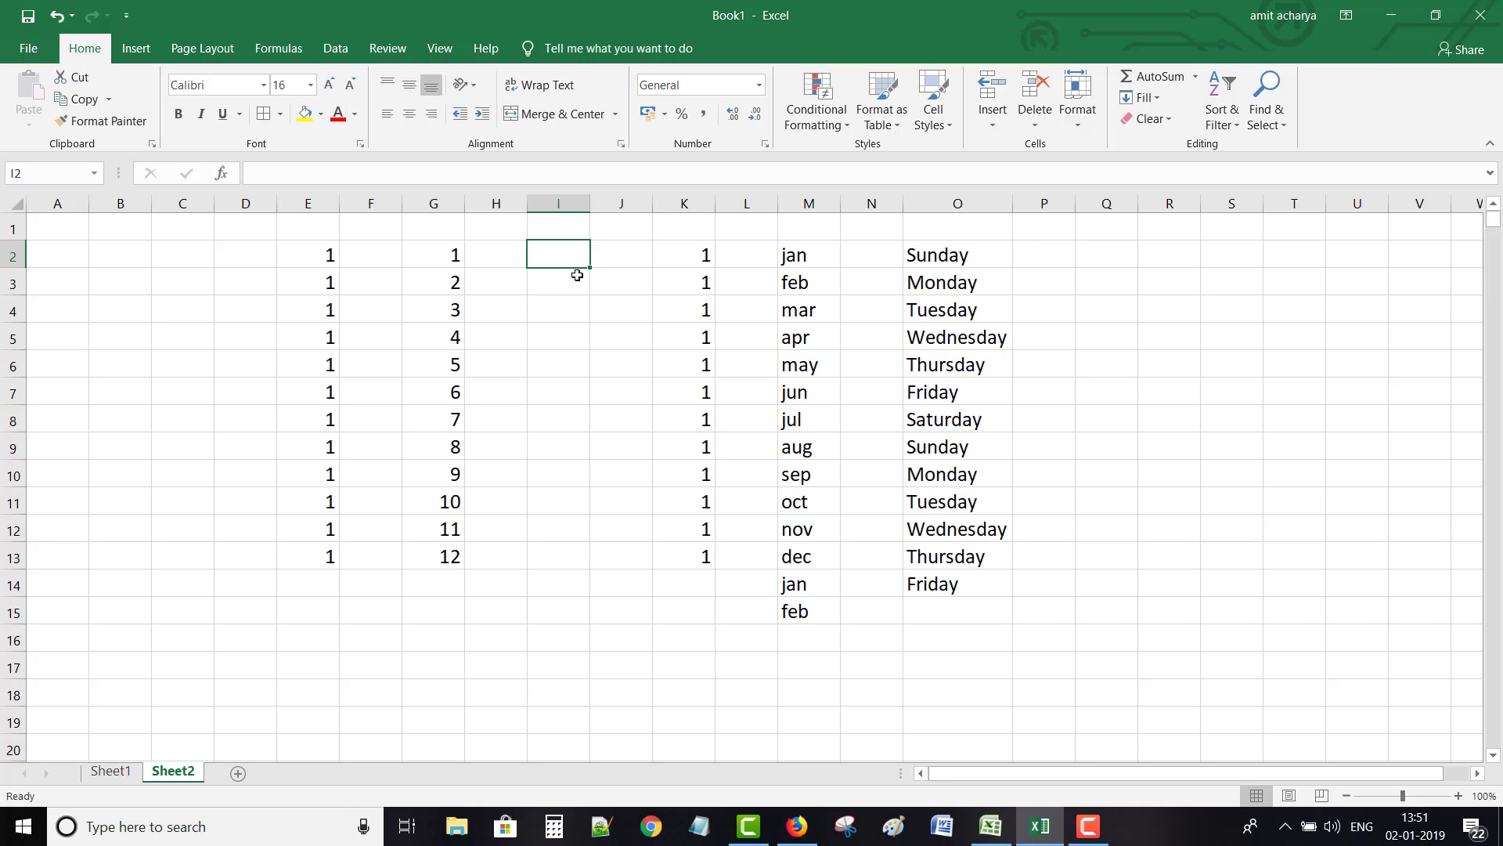
Type a name into cell I2
text(amit)
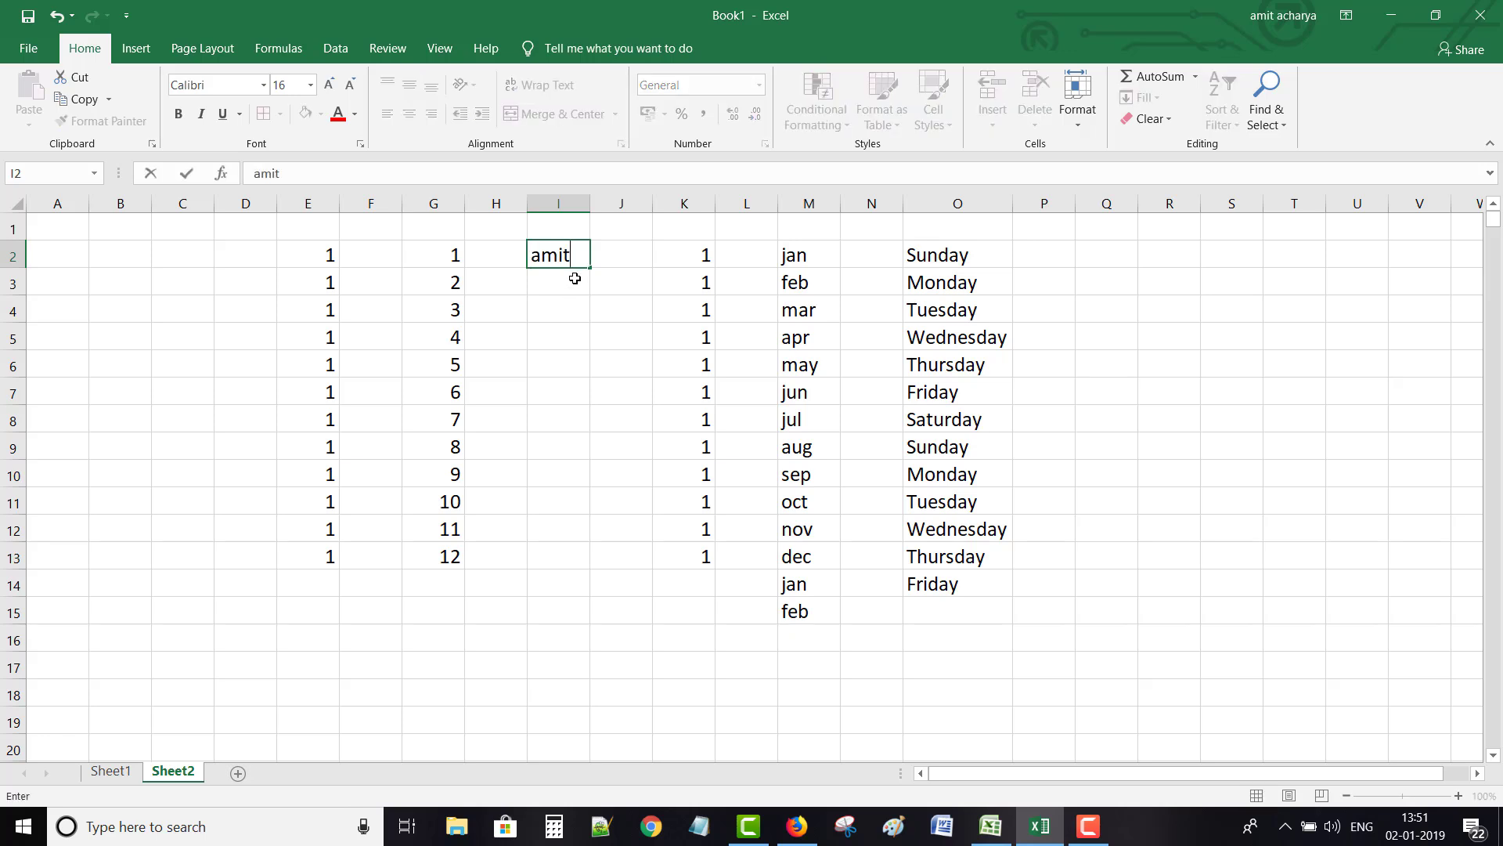
key(Return)
mouse_move(562, 255)
mouse_down()
mouse_move(567, 716)
mouse_move(501, 724)
mouse_up()
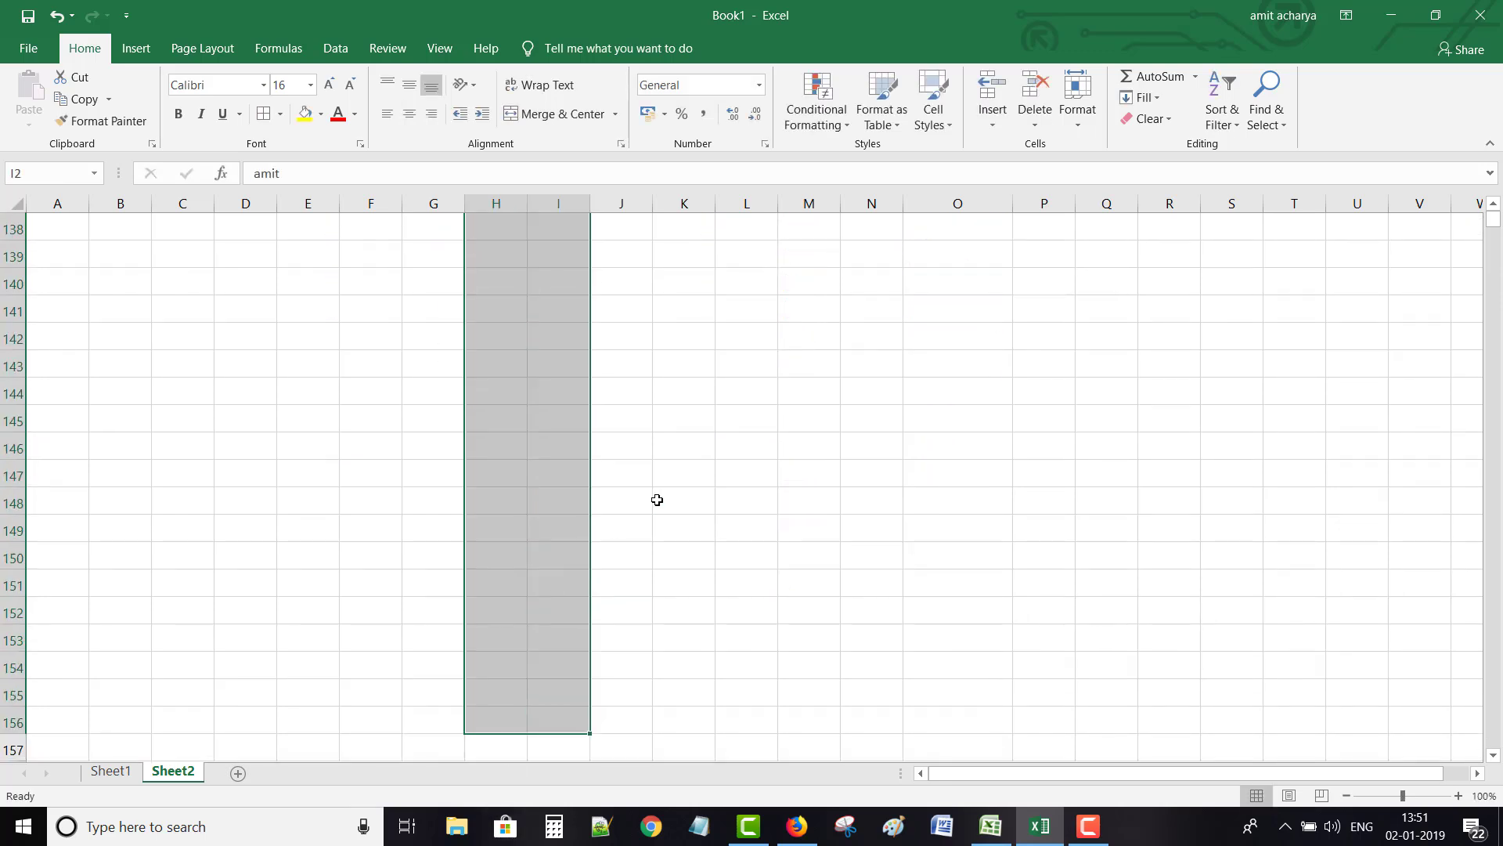
click(748, 474)
scroll(765, 439, up, 6)
scroll(751, 446, up, 7)
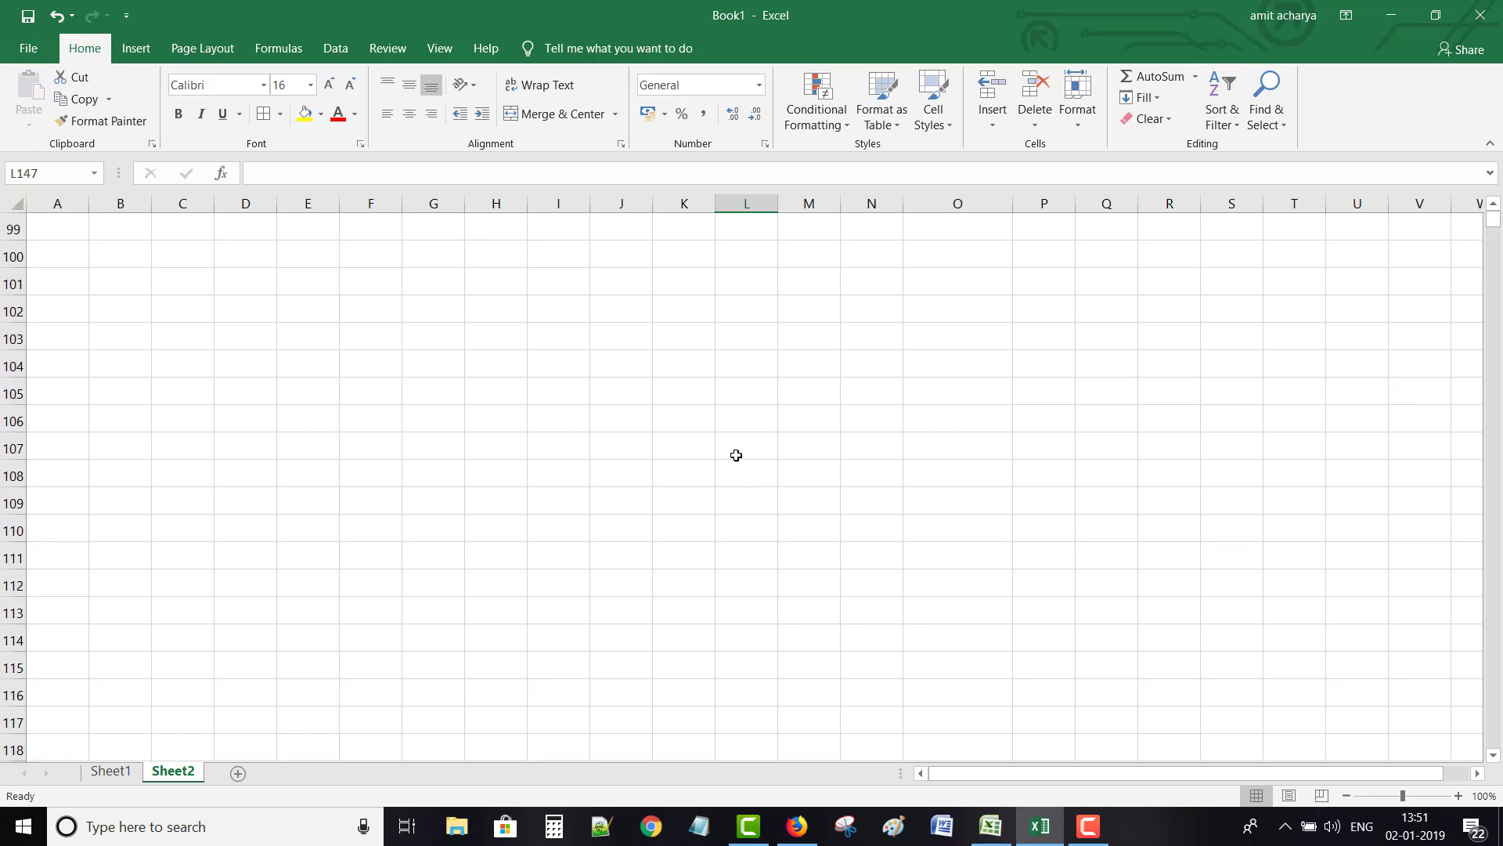
scroll(735, 453, up, 6)
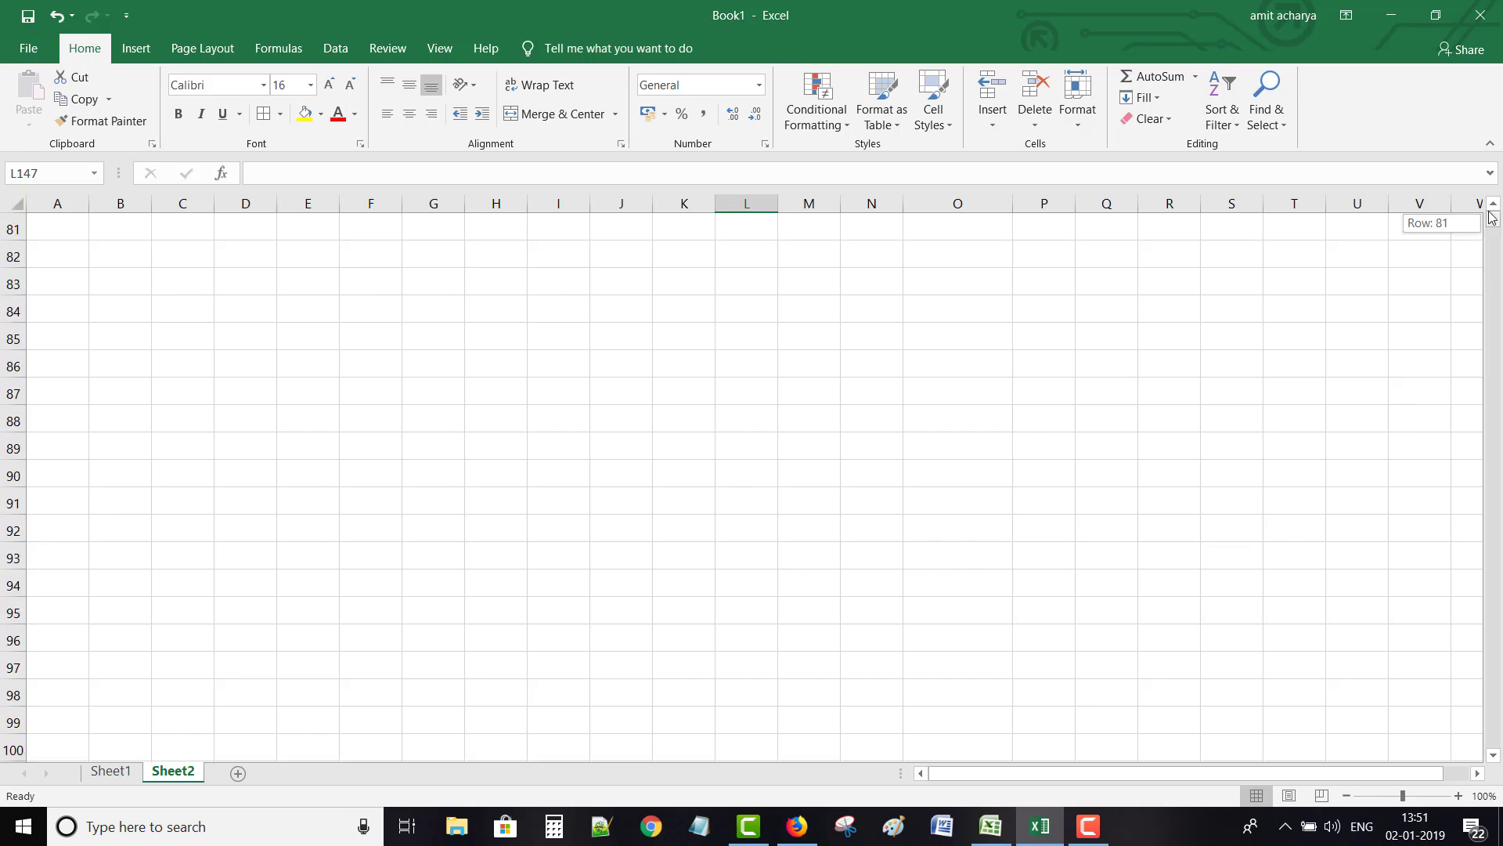
drag(1495, 236, 1494, 216)
Fill the I2 name down to I17 and across I2:T17, then undo the spread
click(576, 246)
drag(576, 246, 579, 667)
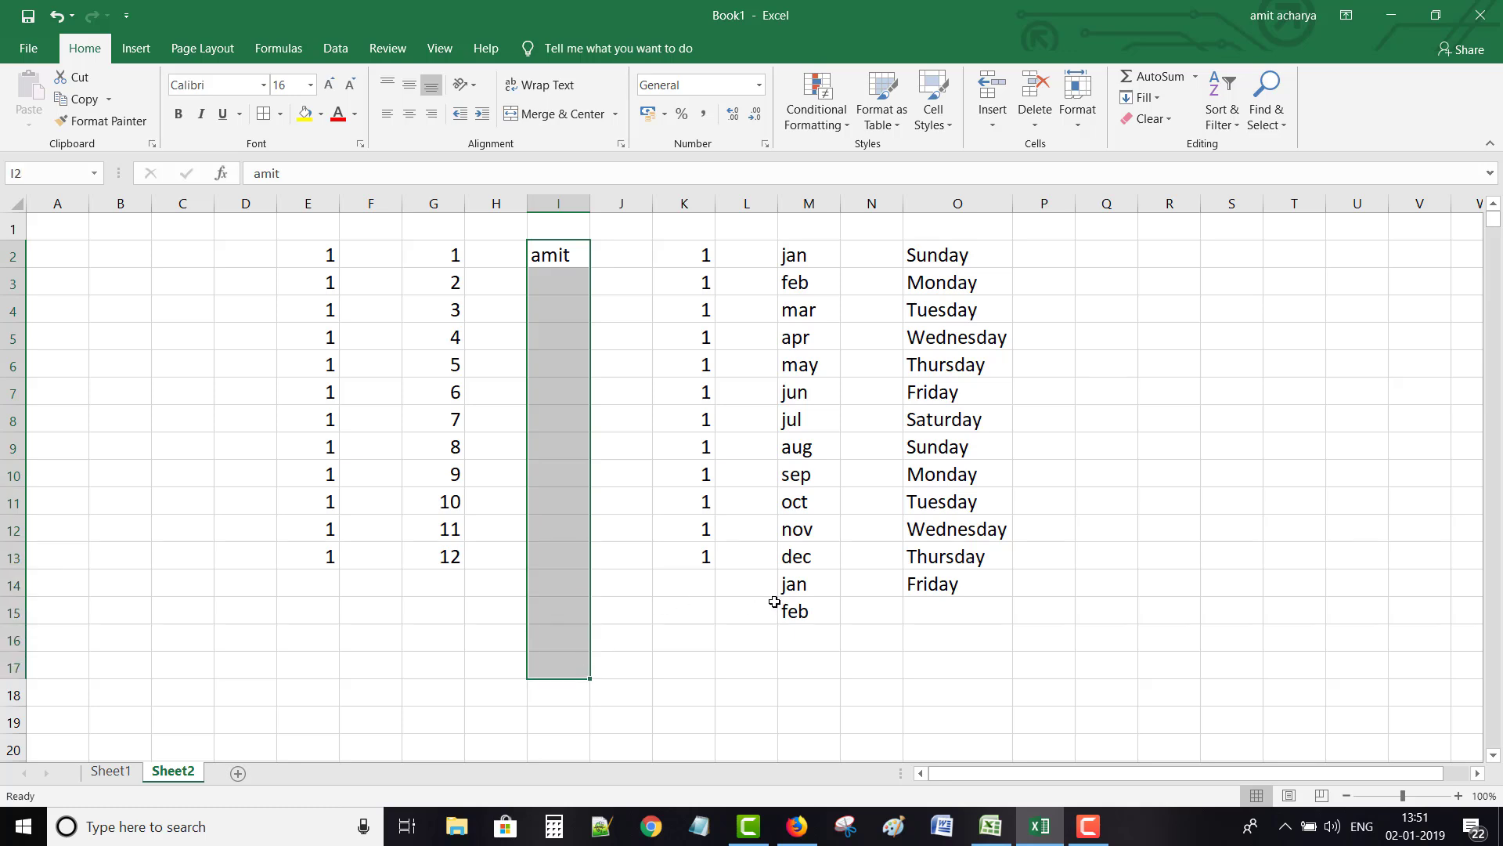
key(ctrl+d)
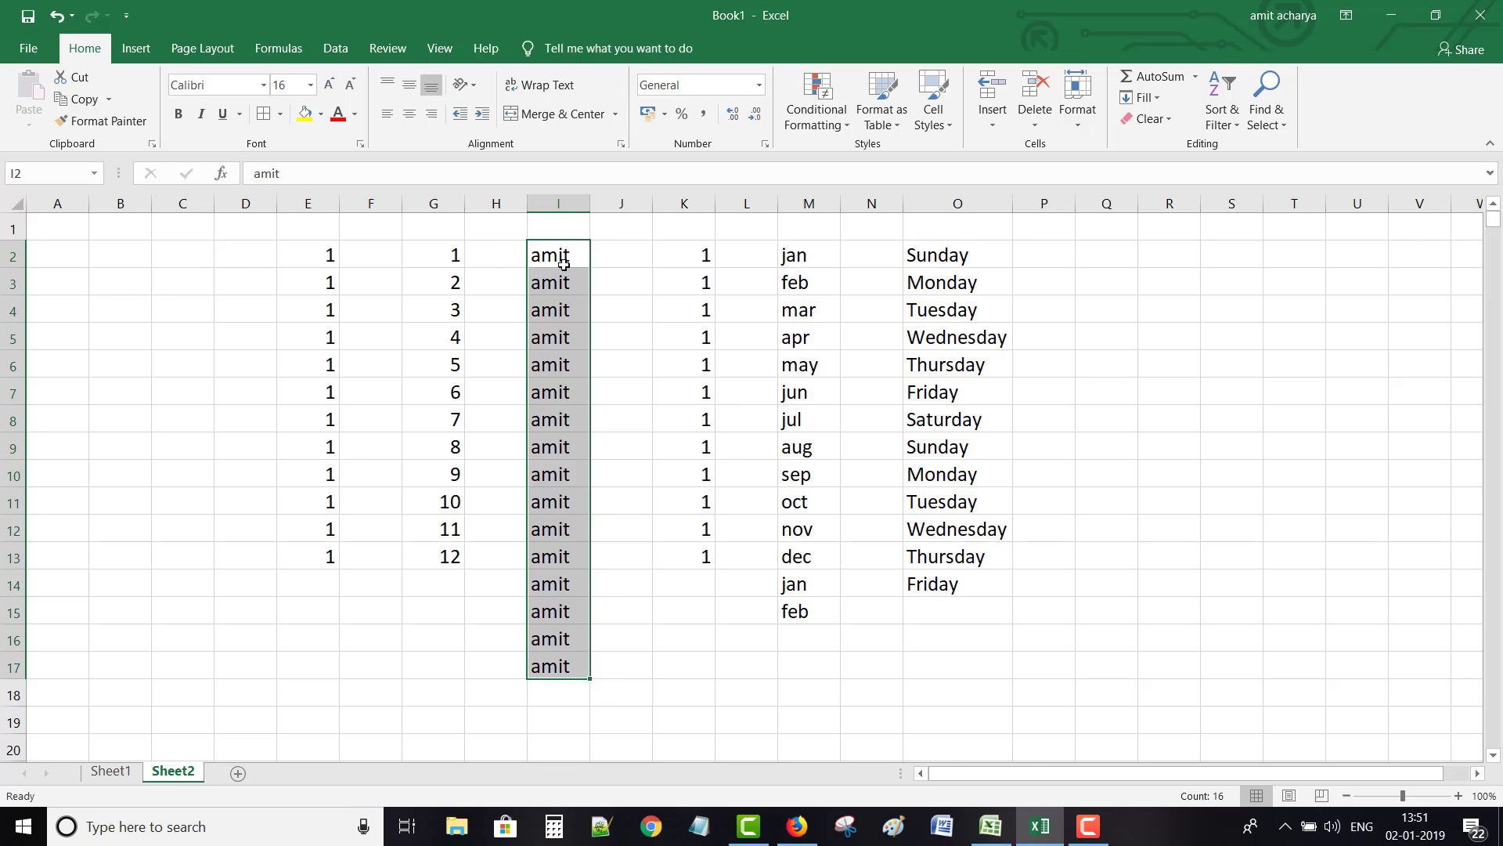
mouse_move(554, 249)
mouse_down()
mouse_move(590, 525)
mouse_move(587, 654)
mouse_move(695, 681)
mouse_move(1268, 660)
mouse_up()
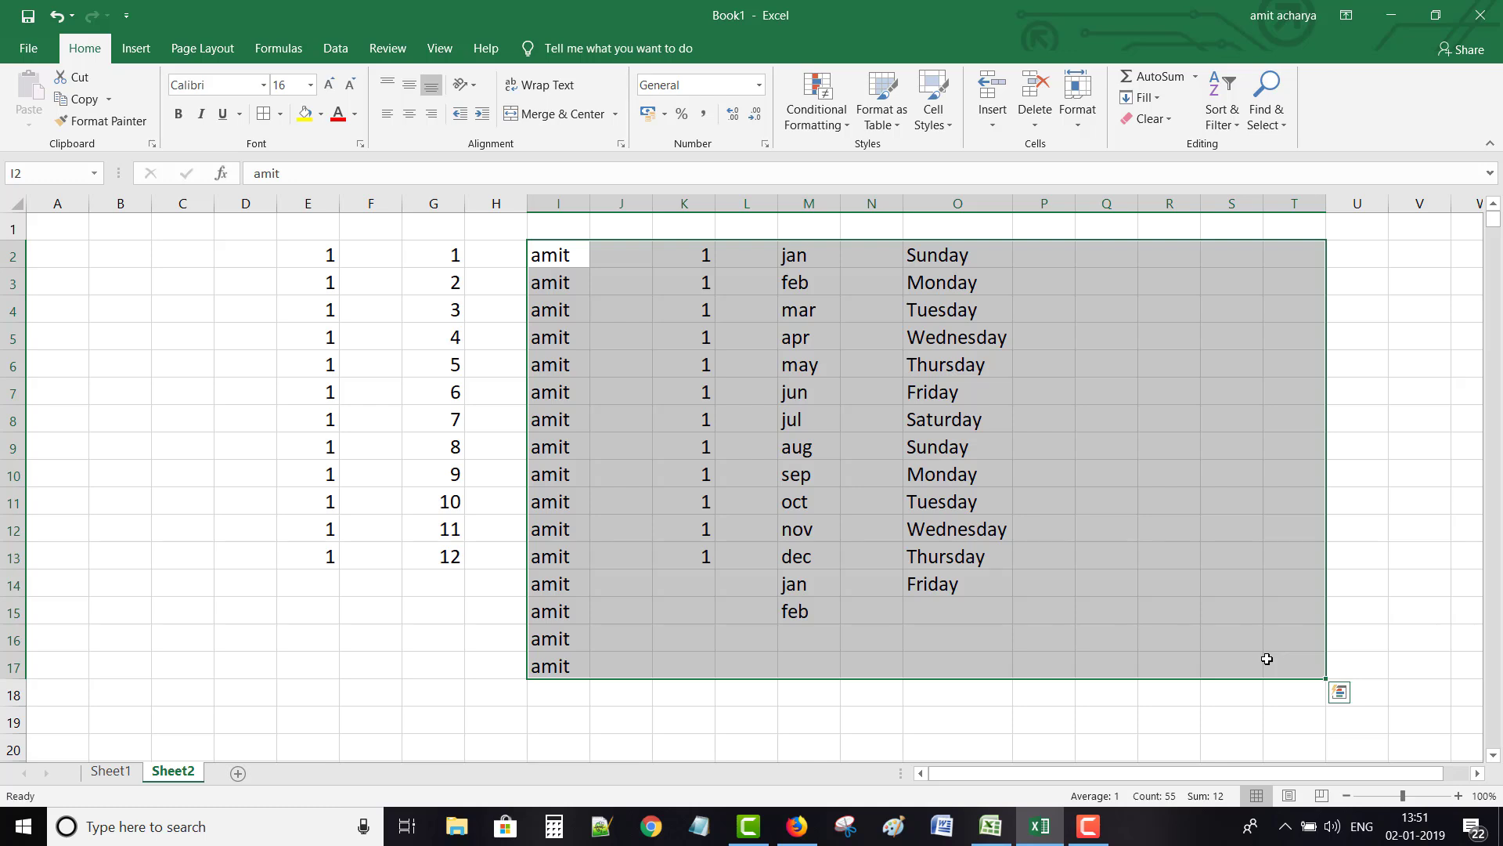
key(ctrl+r)
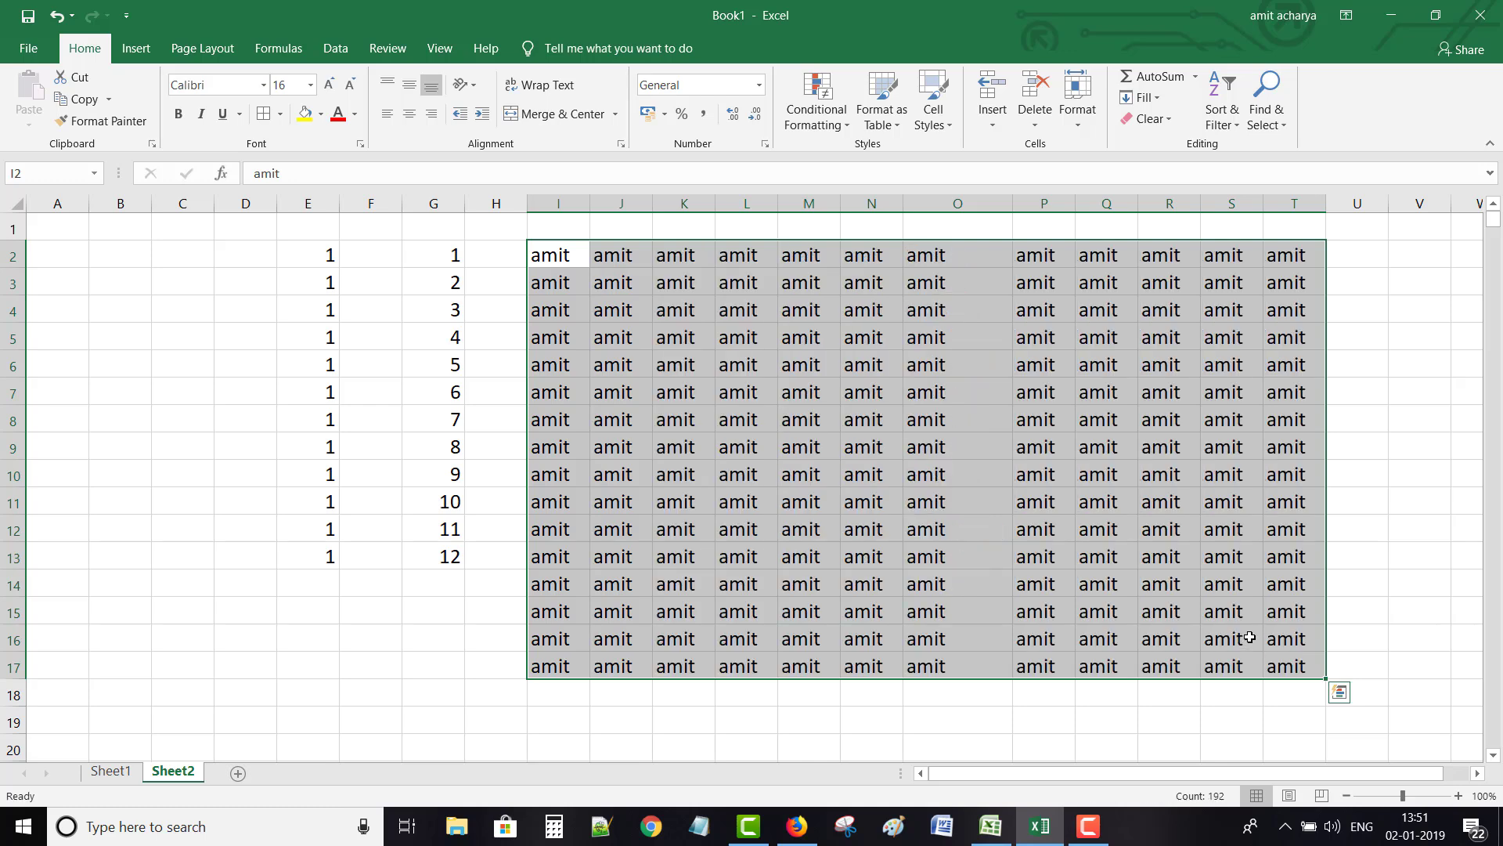
key(ctrl+z)
key(ctrl+z)
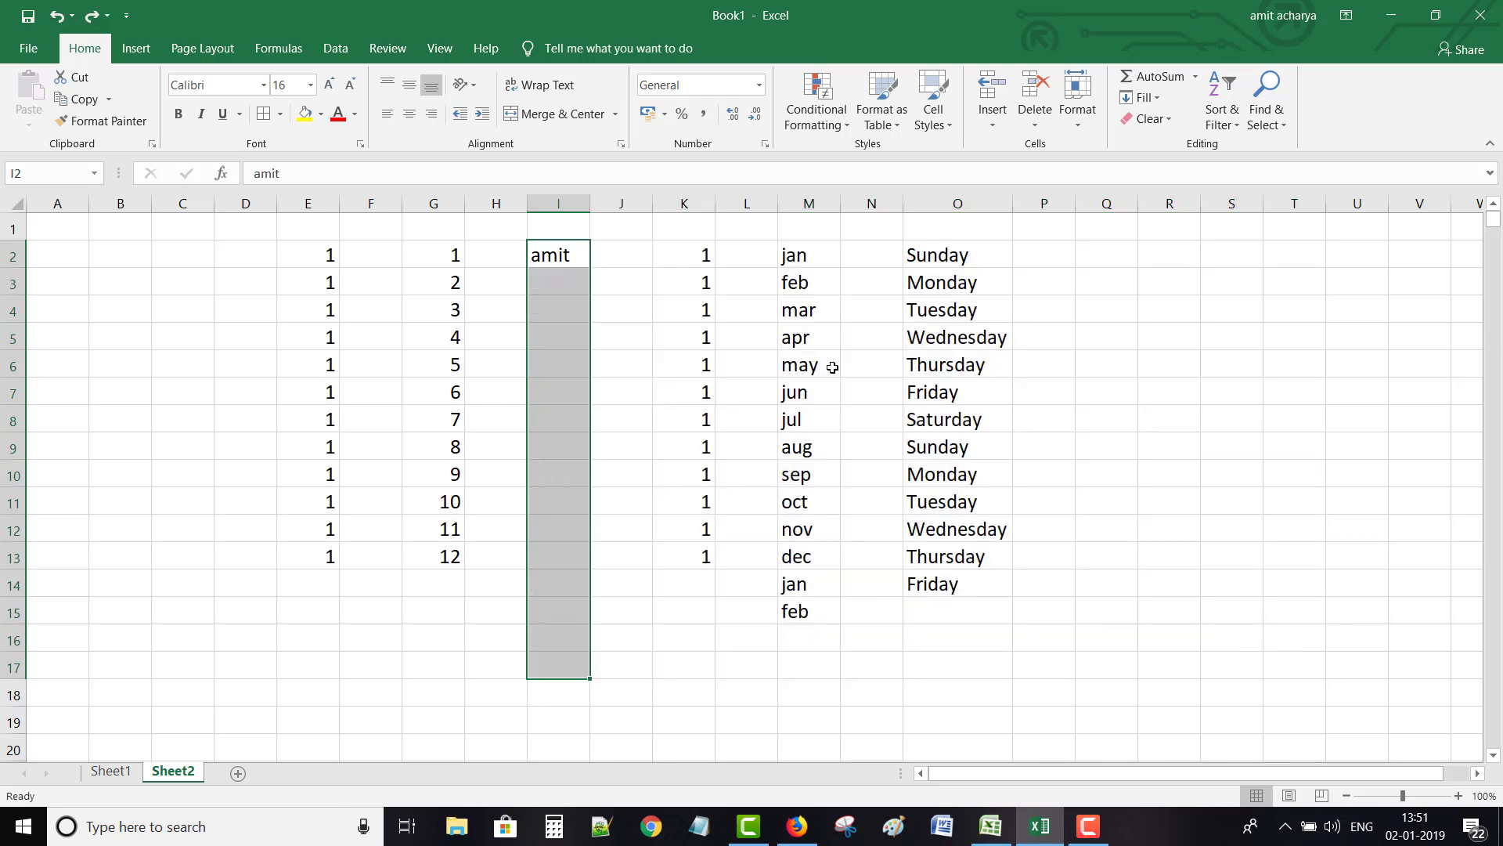
click(1110, 364)
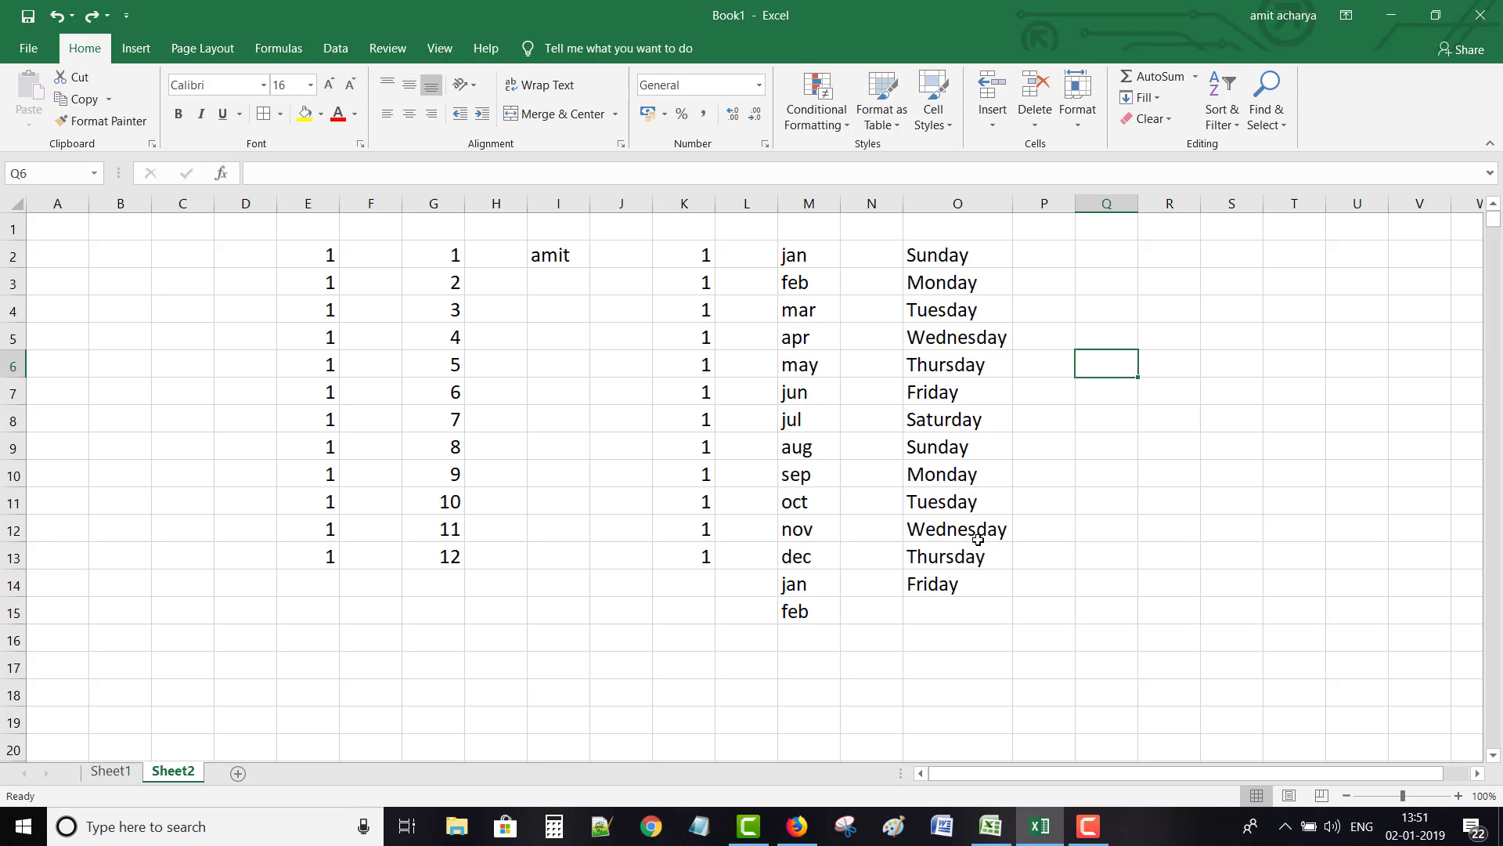
Type Bikaner, Mumbai and Jabalpur down cells C2, C3 and C4
click(185, 252)
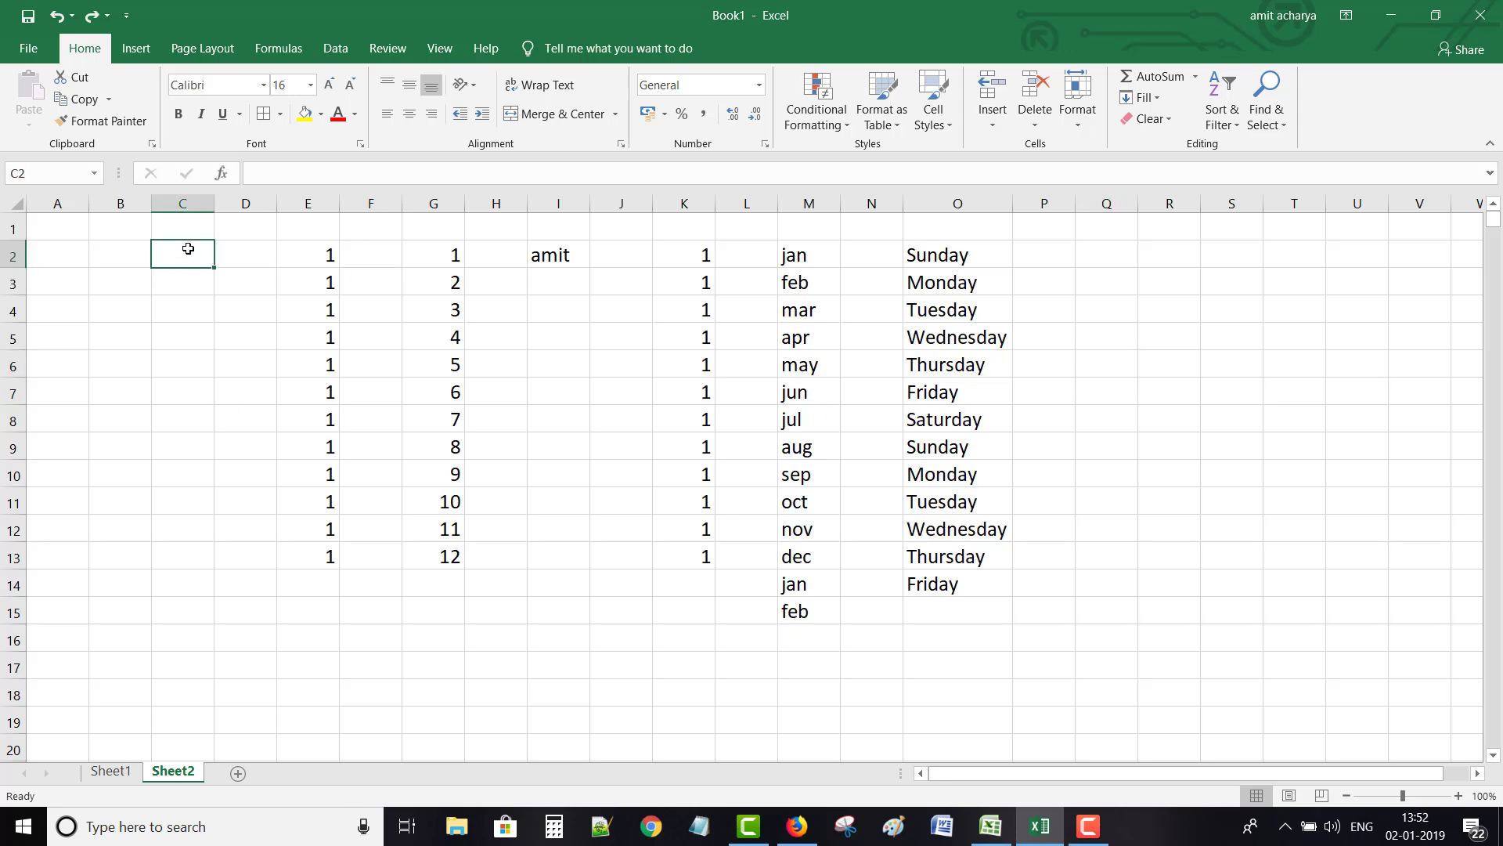
text(Bikane)
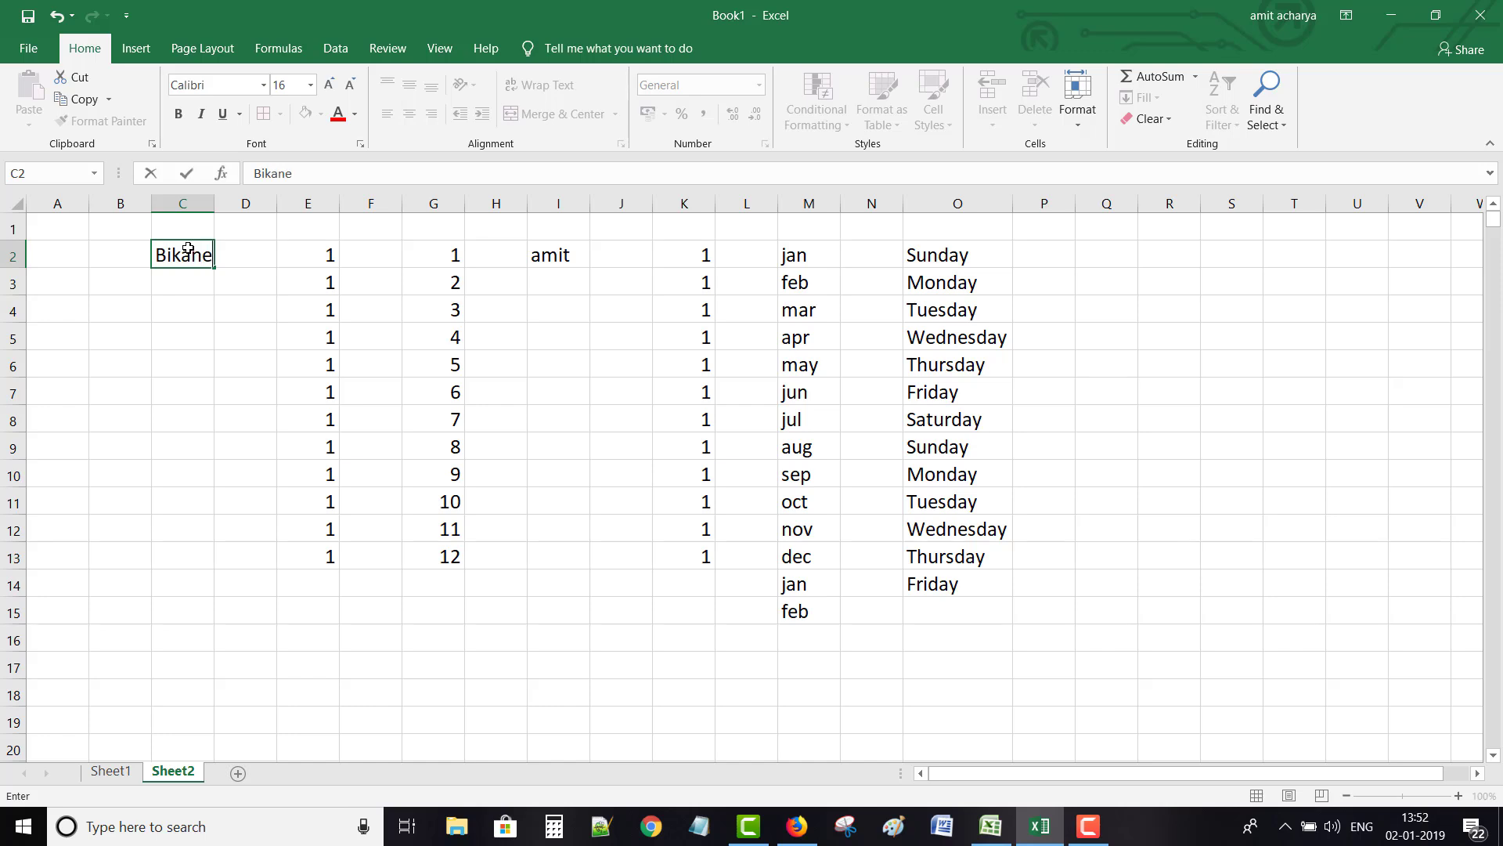
text(r)
key(Return)
text(Mumbai)
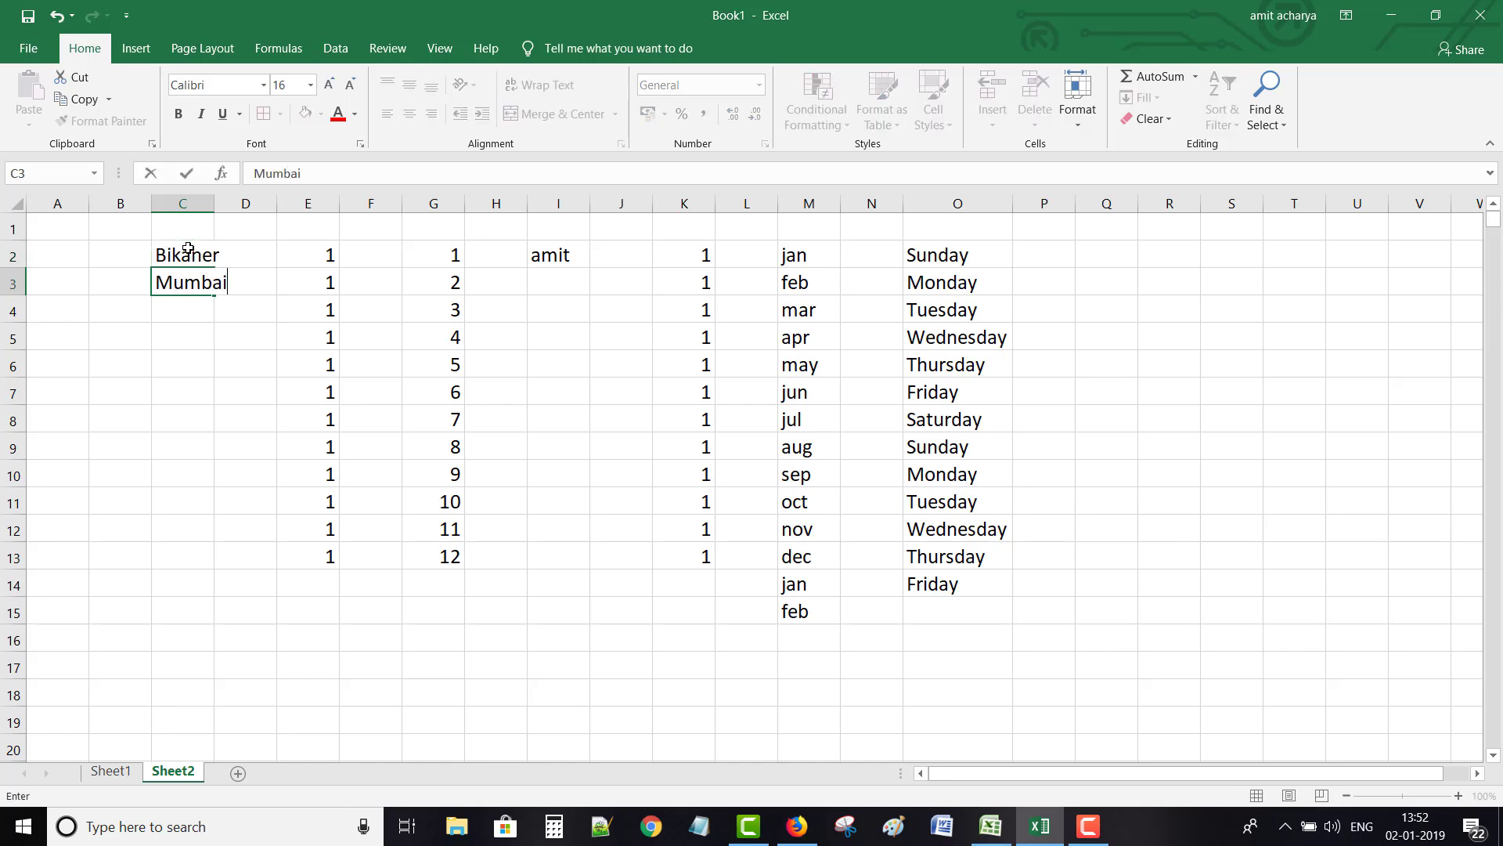
key(Return)
text(Ja)
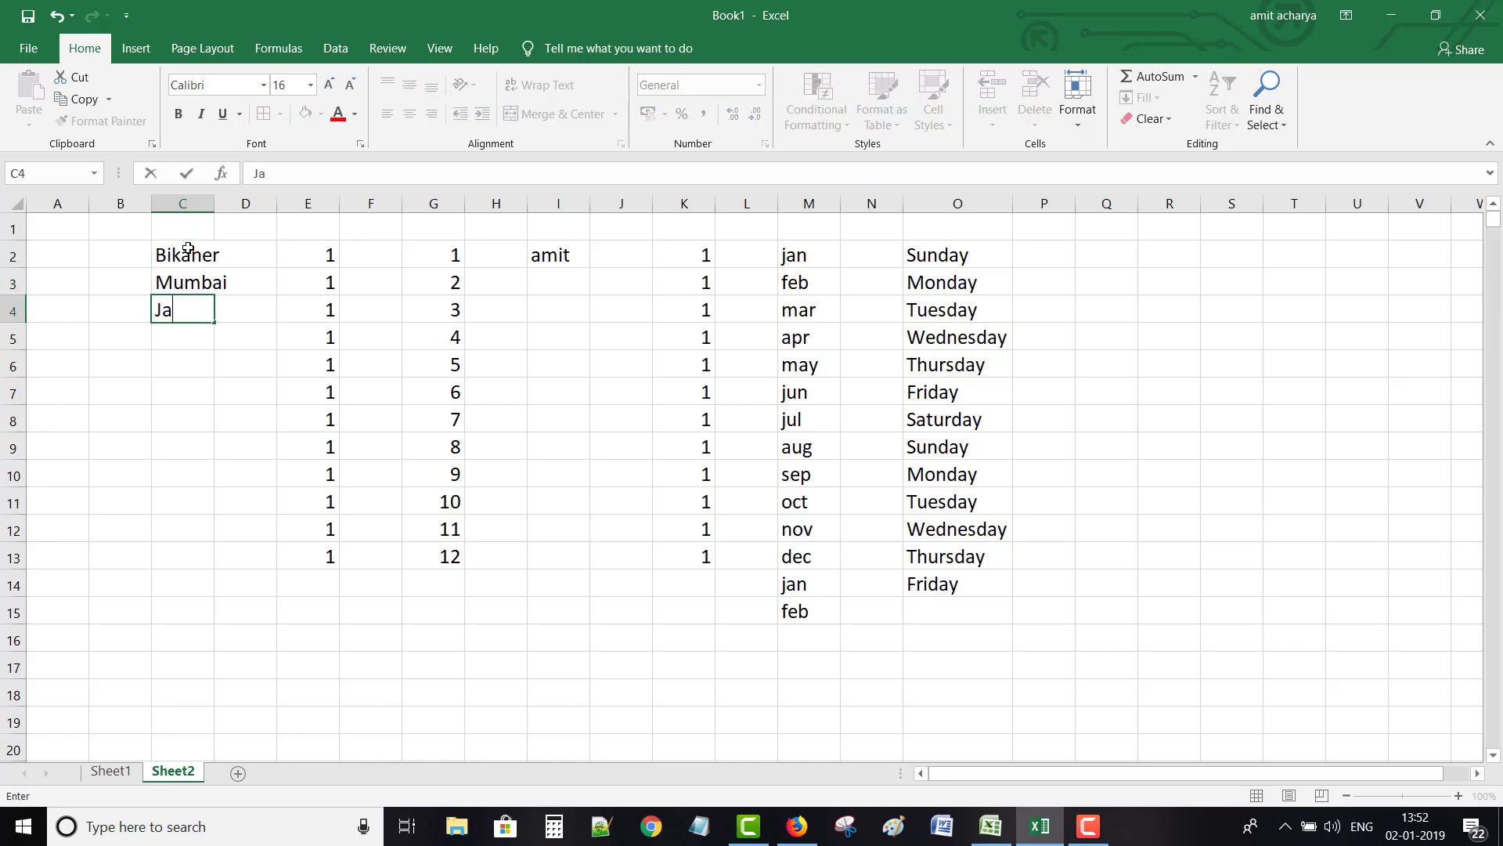
text(balpur)
click(148, 473)
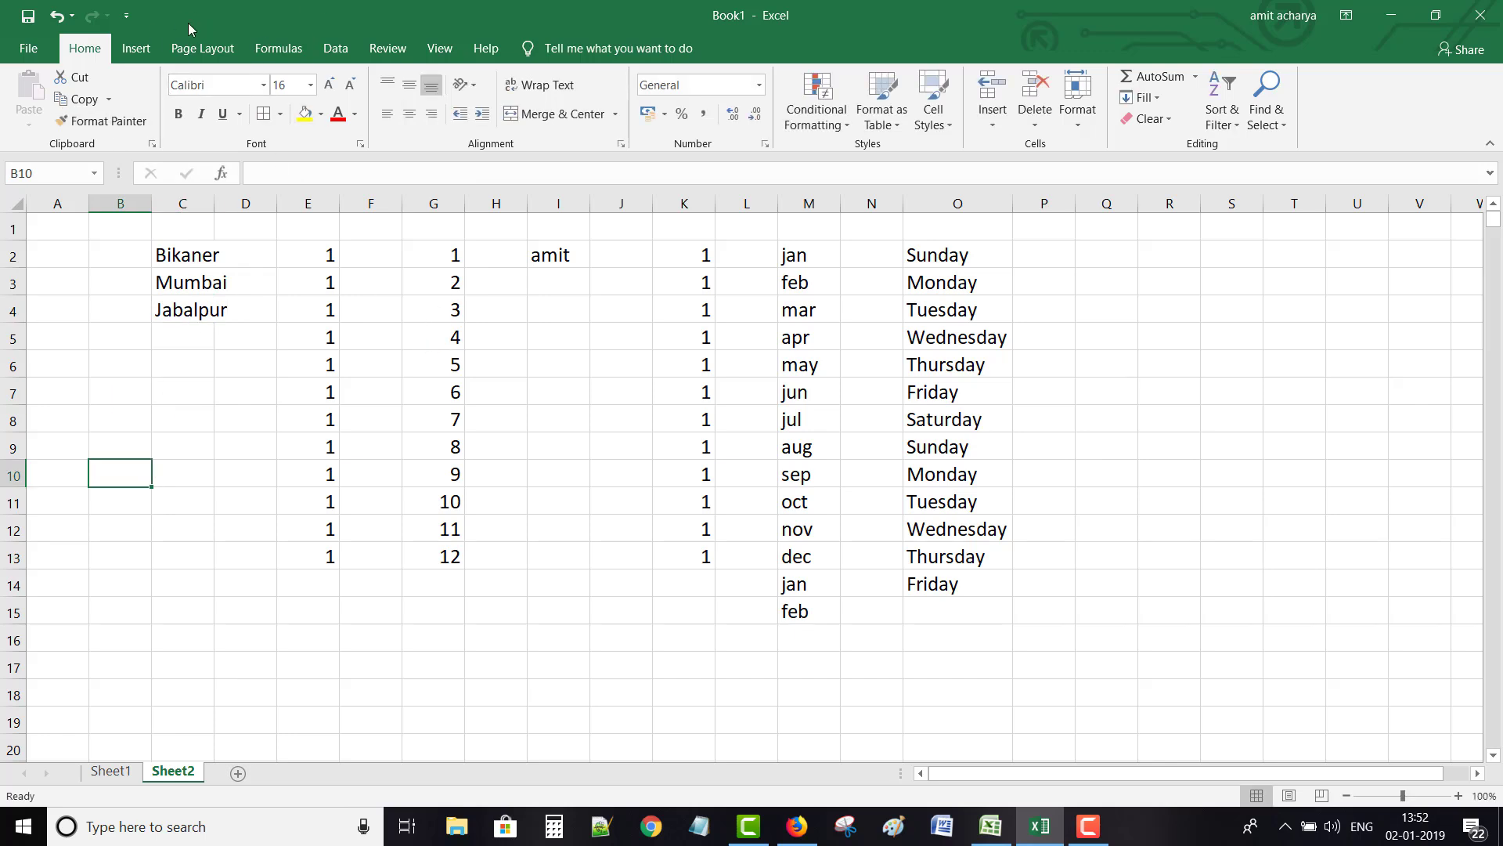
click(27, 51)
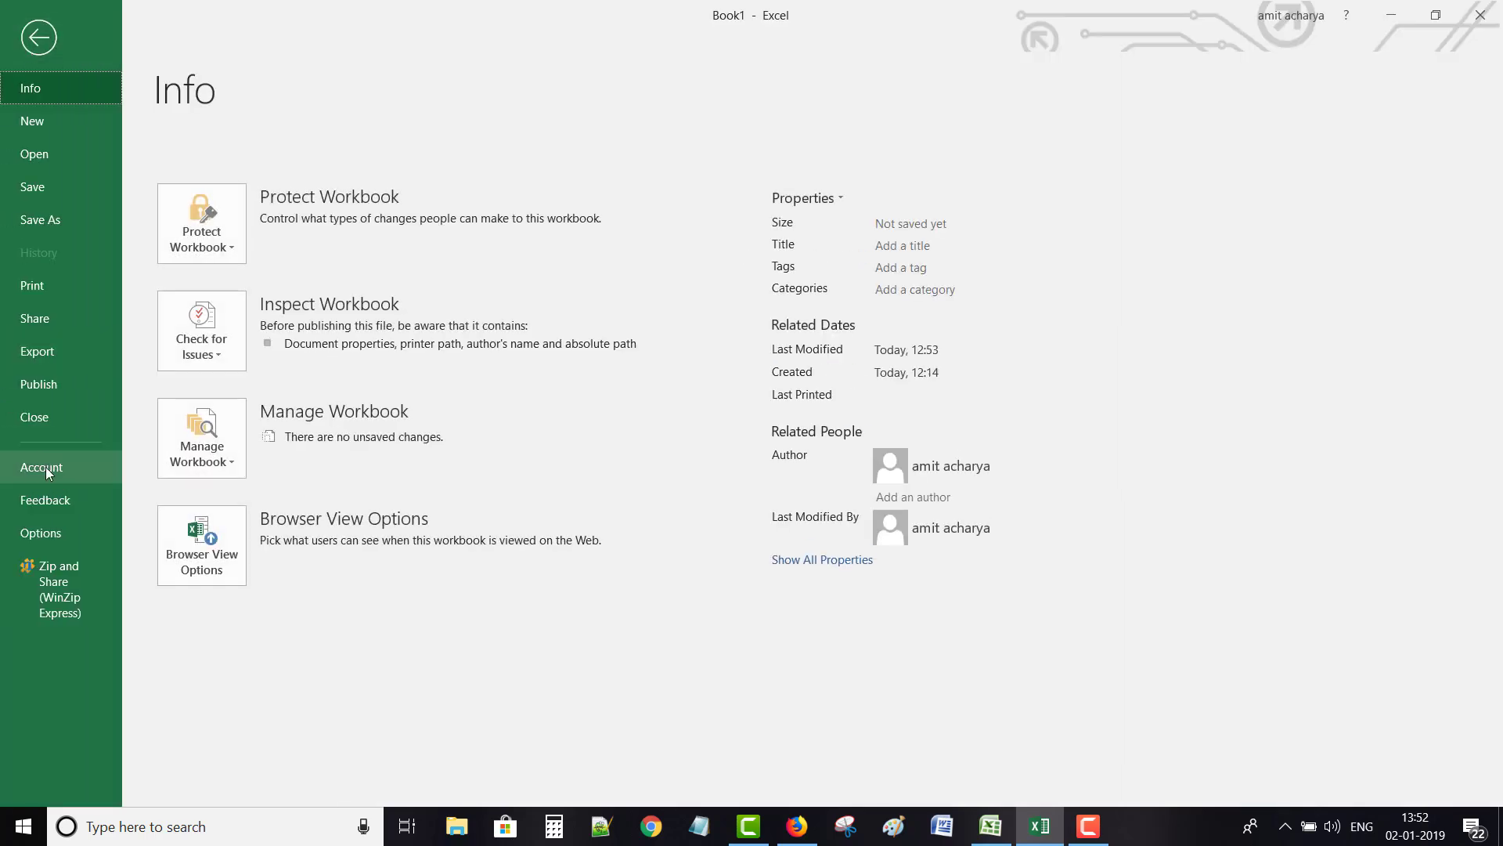
click(50, 531)
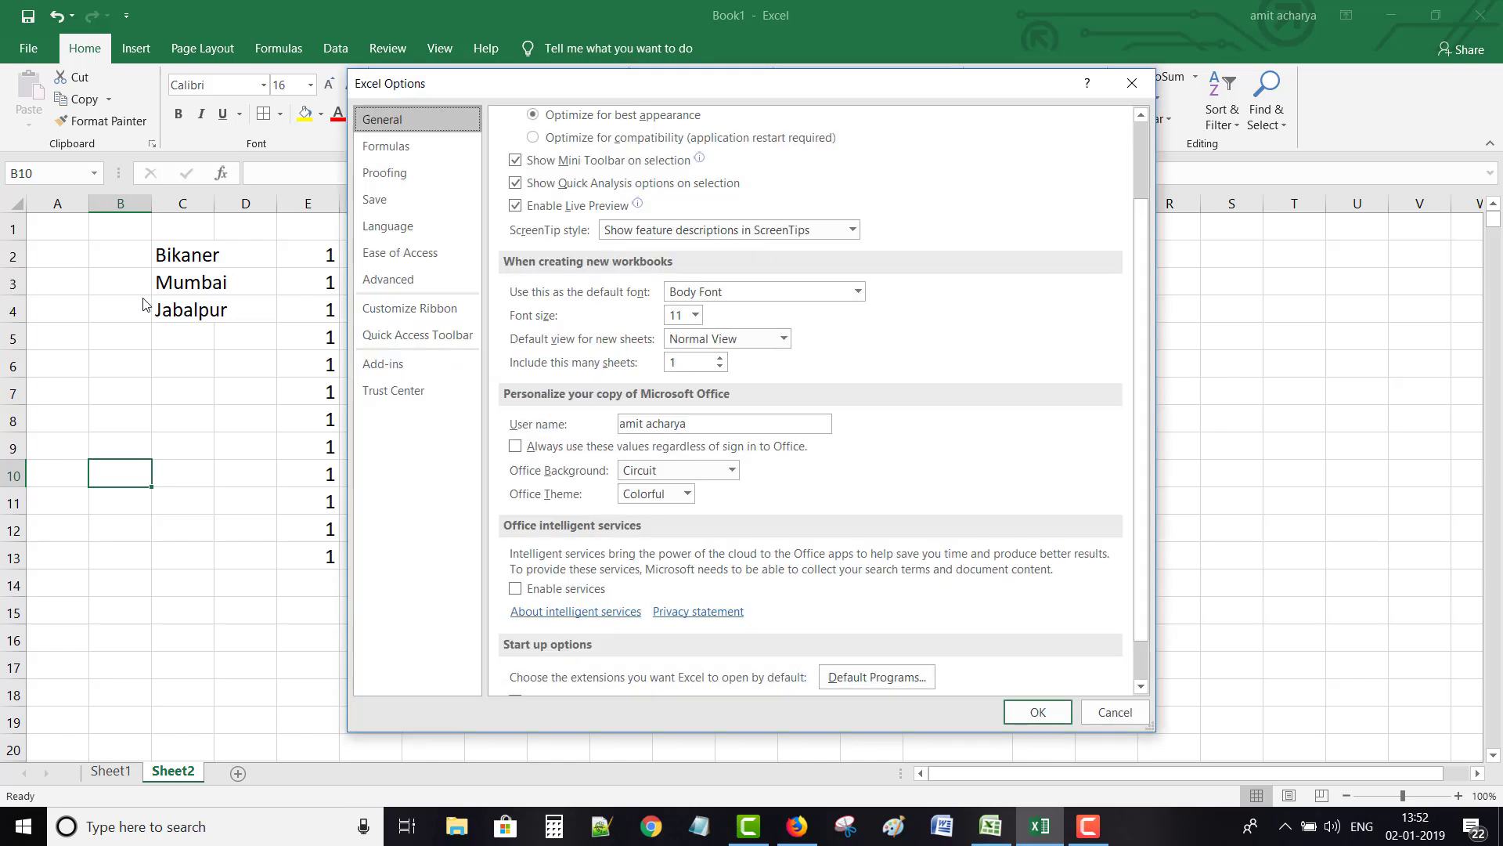
click(400, 281)
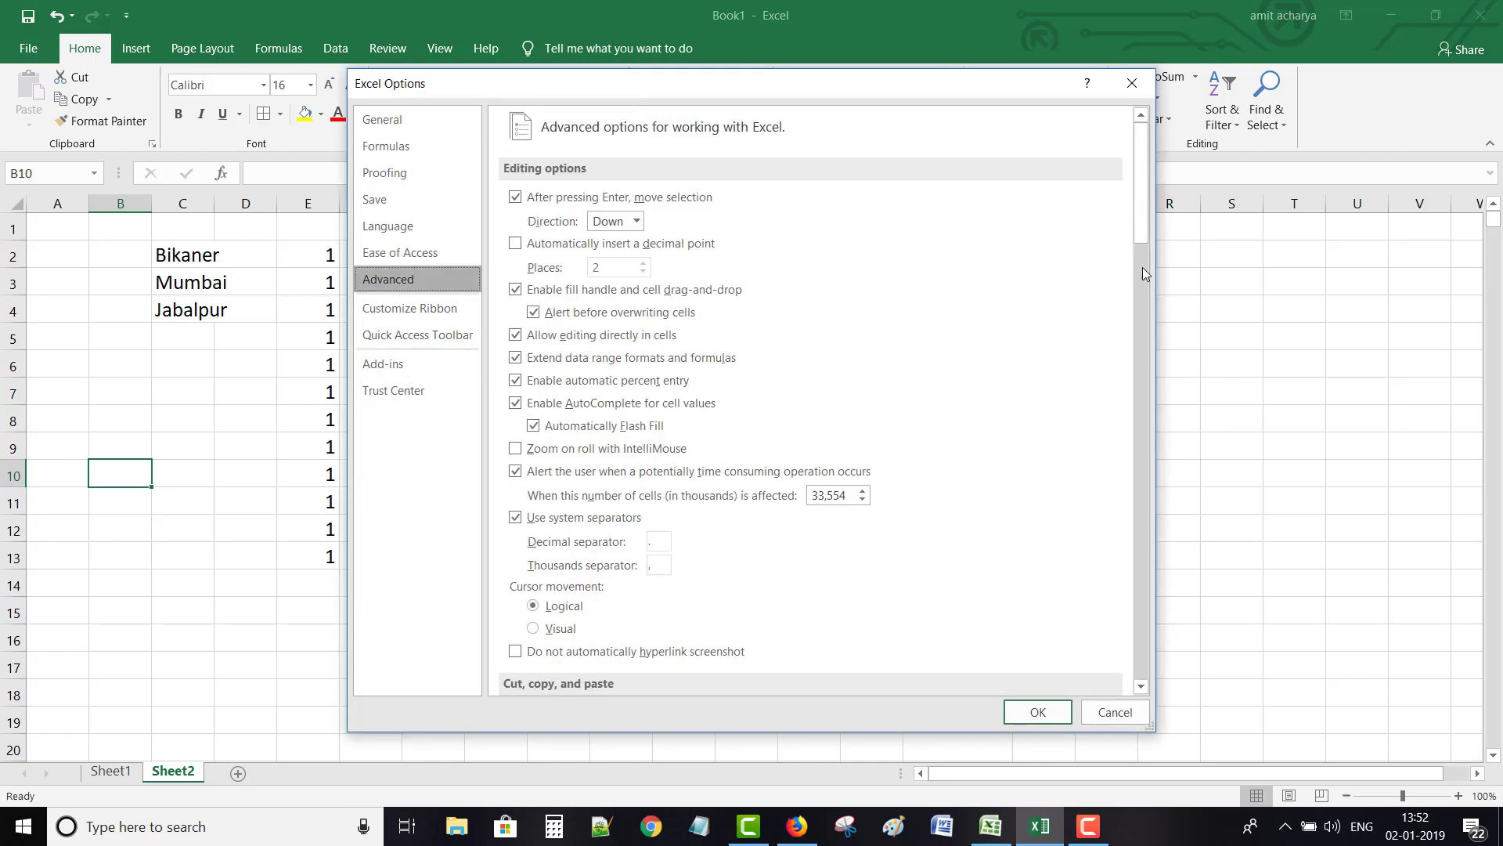
drag(1143, 185, 1143, 479)
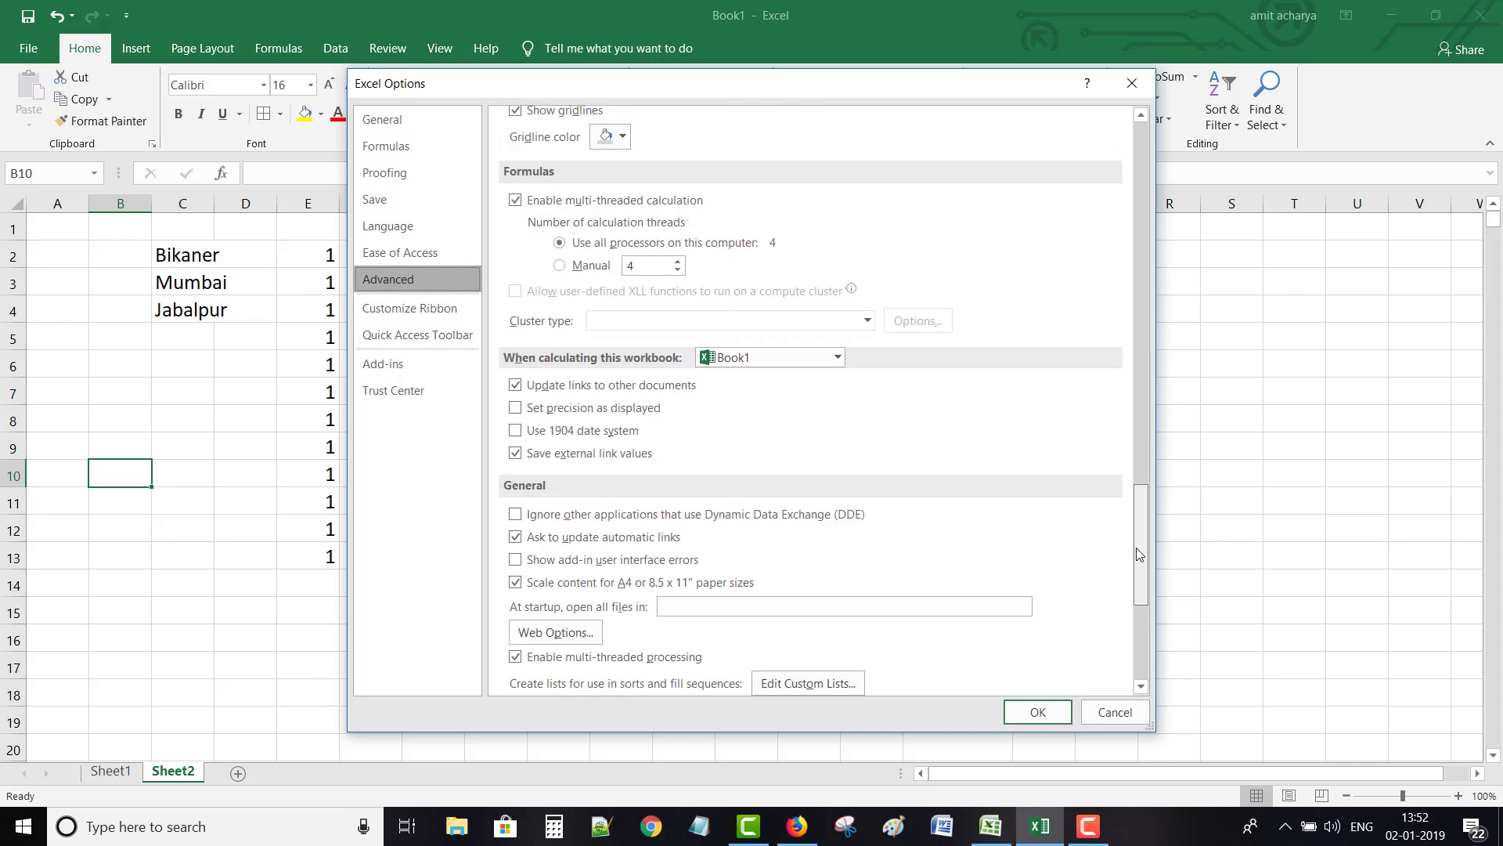
drag(1144, 483, 1137, 548)
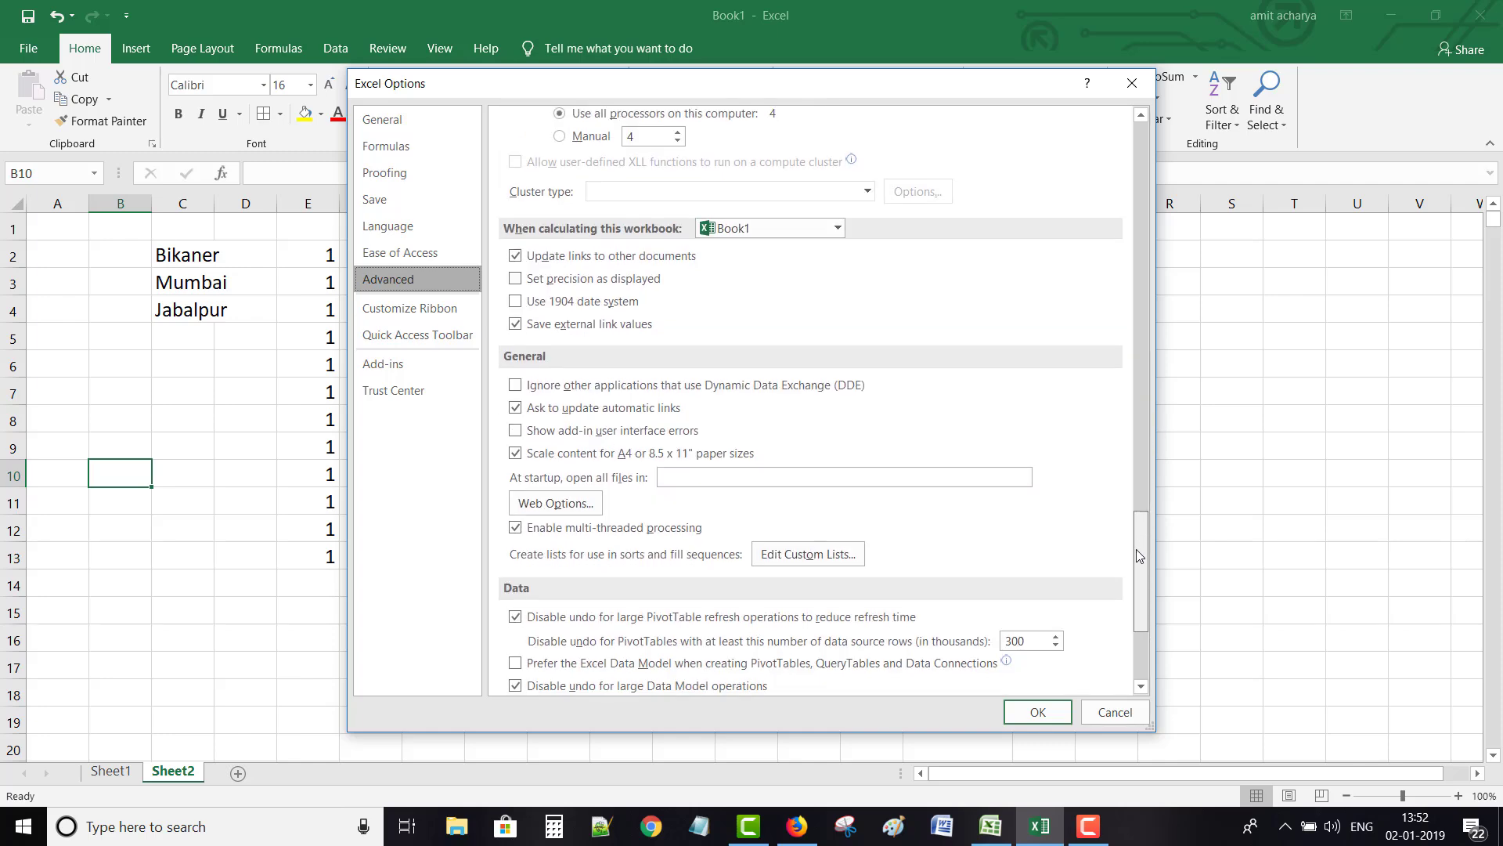
click(809, 557)
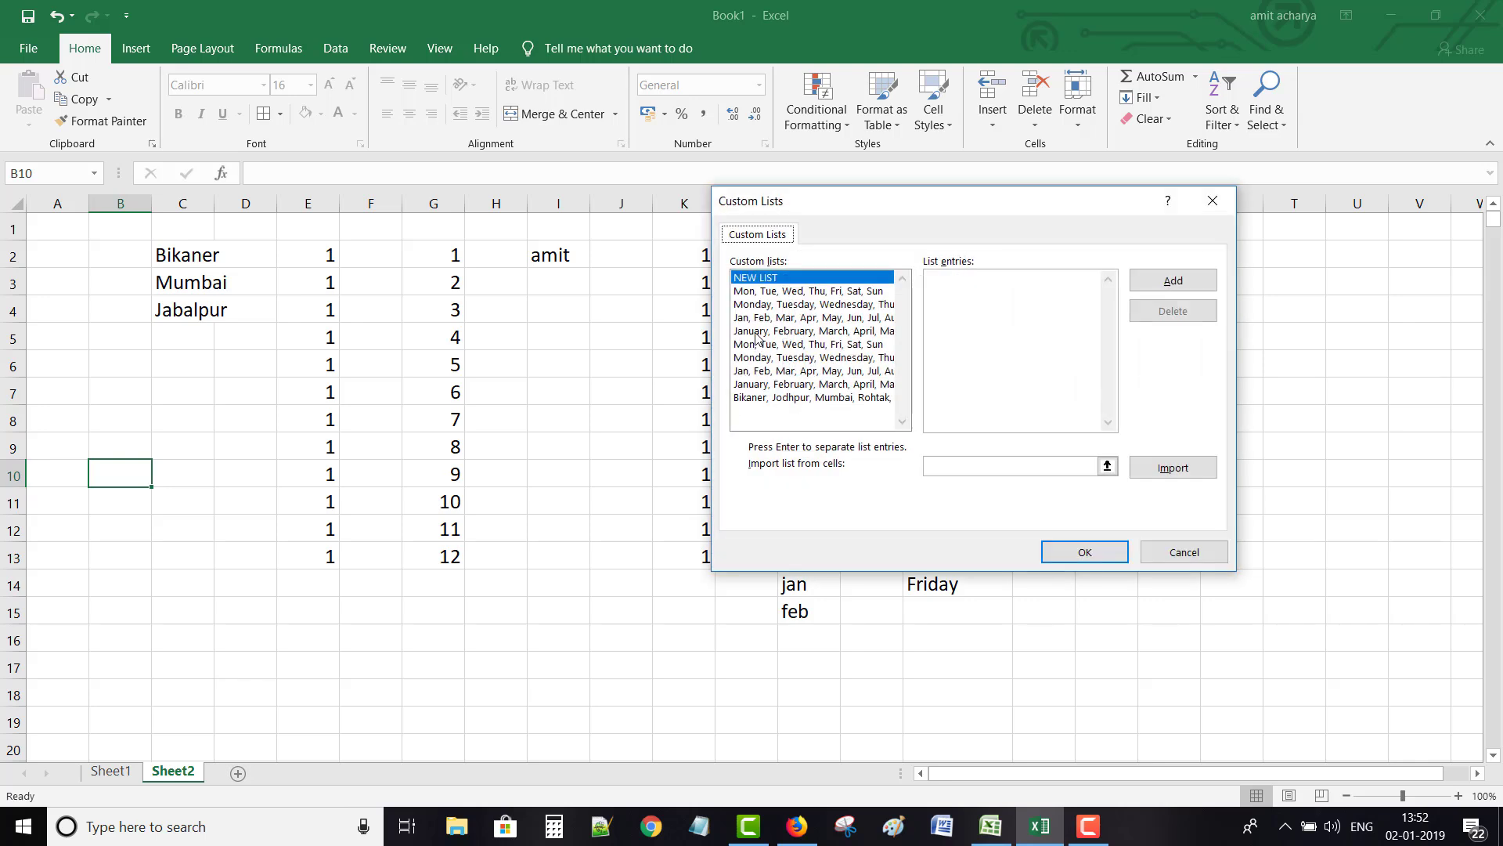
click(761, 399)
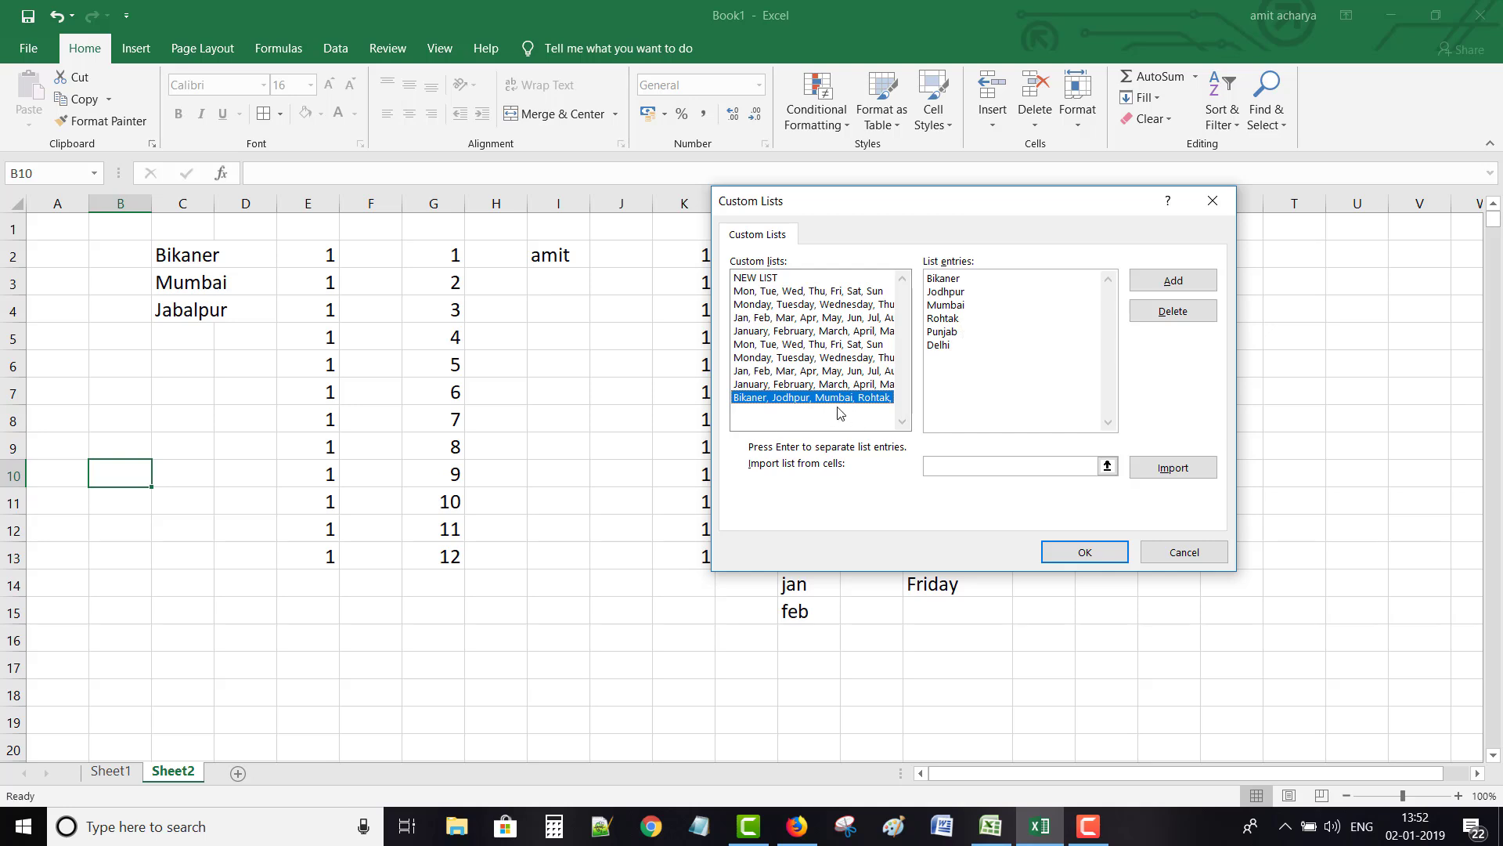
click(750, 280)
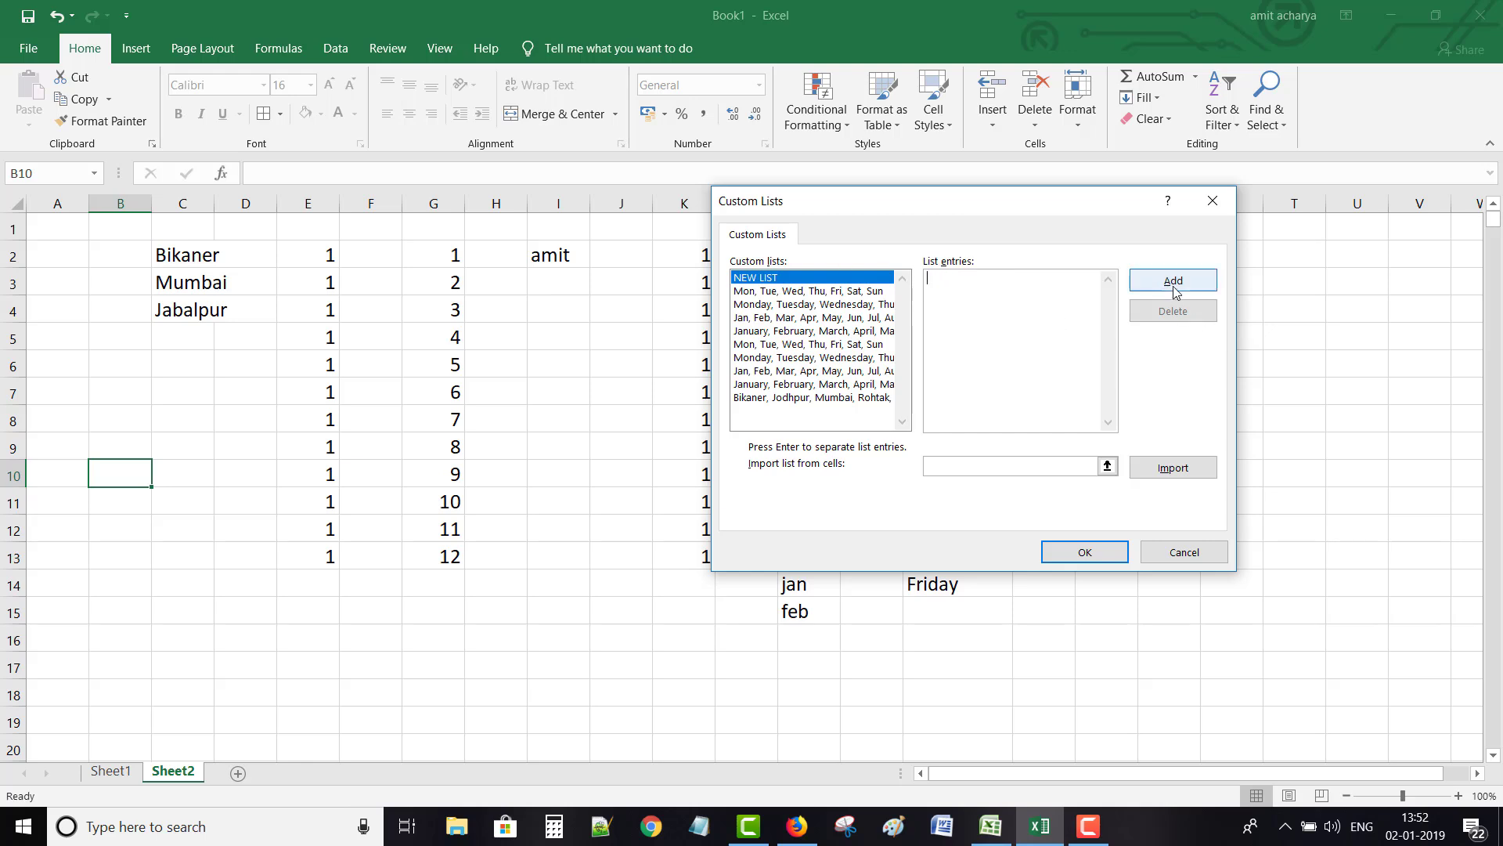
click(822, 396)
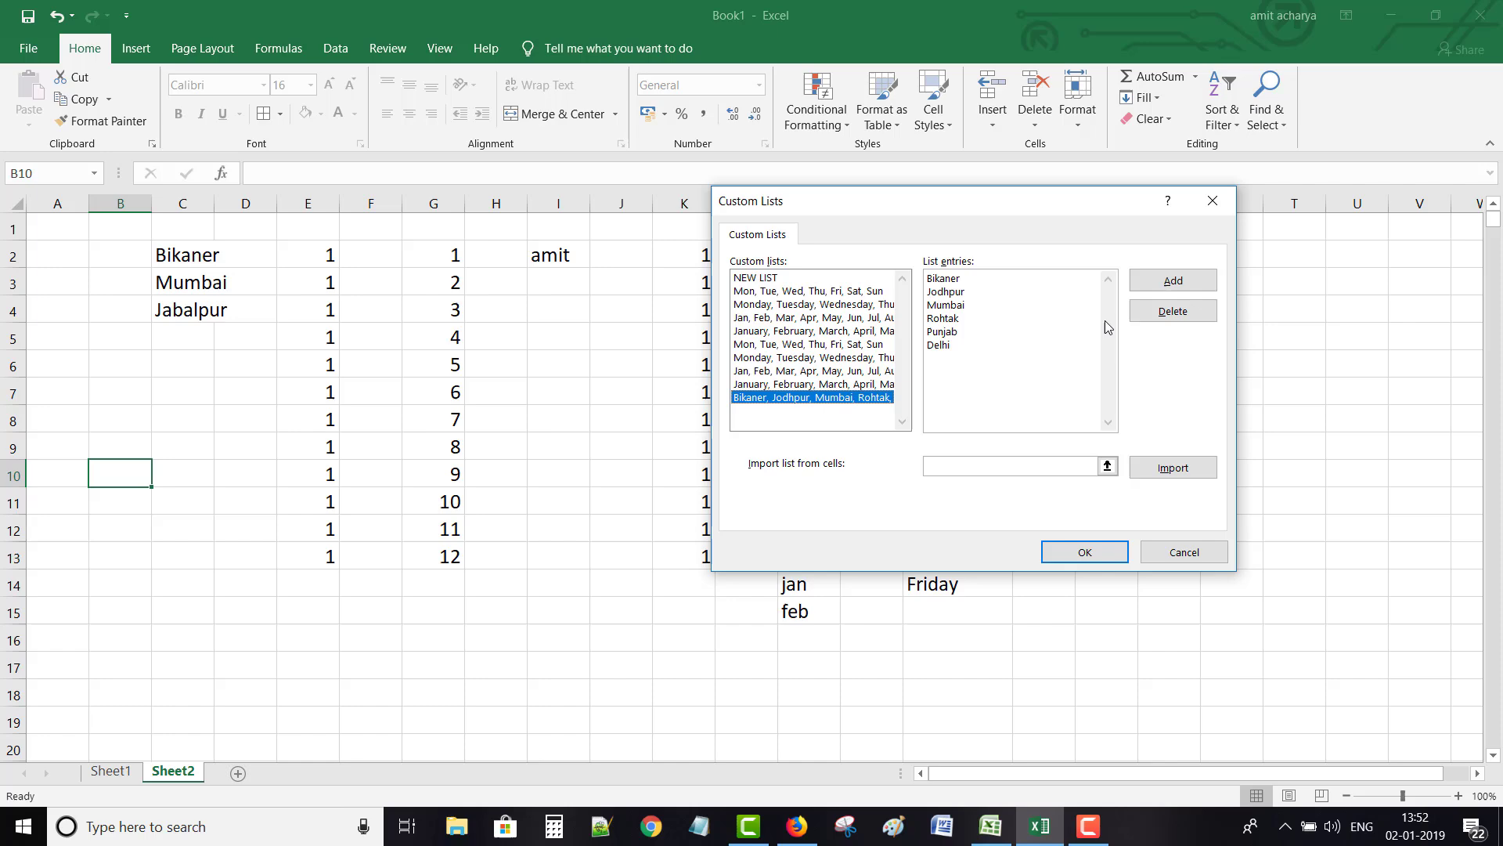
click(1092, 553)
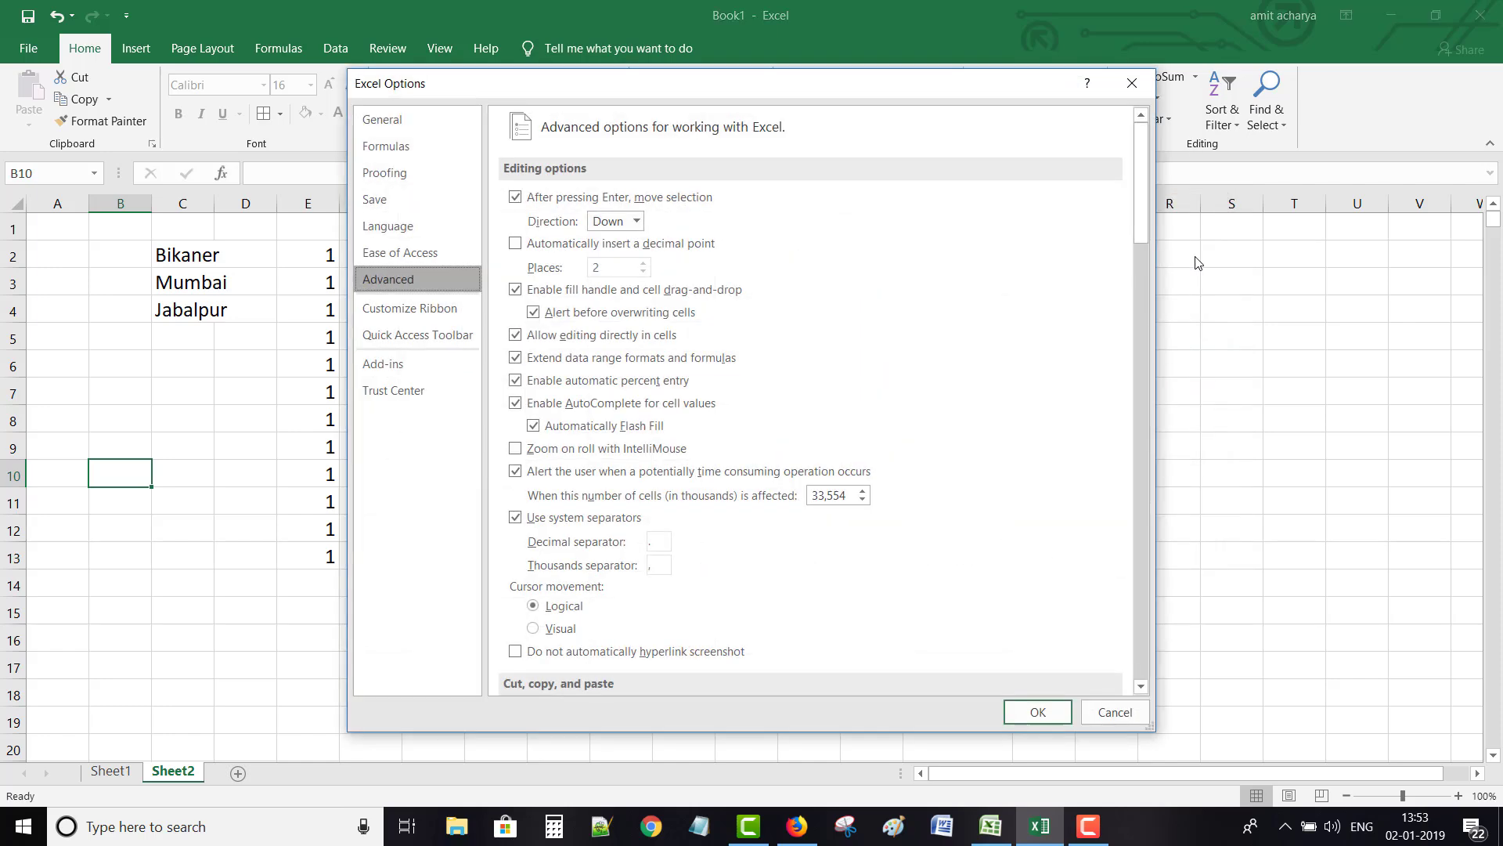
click(1038, 712)
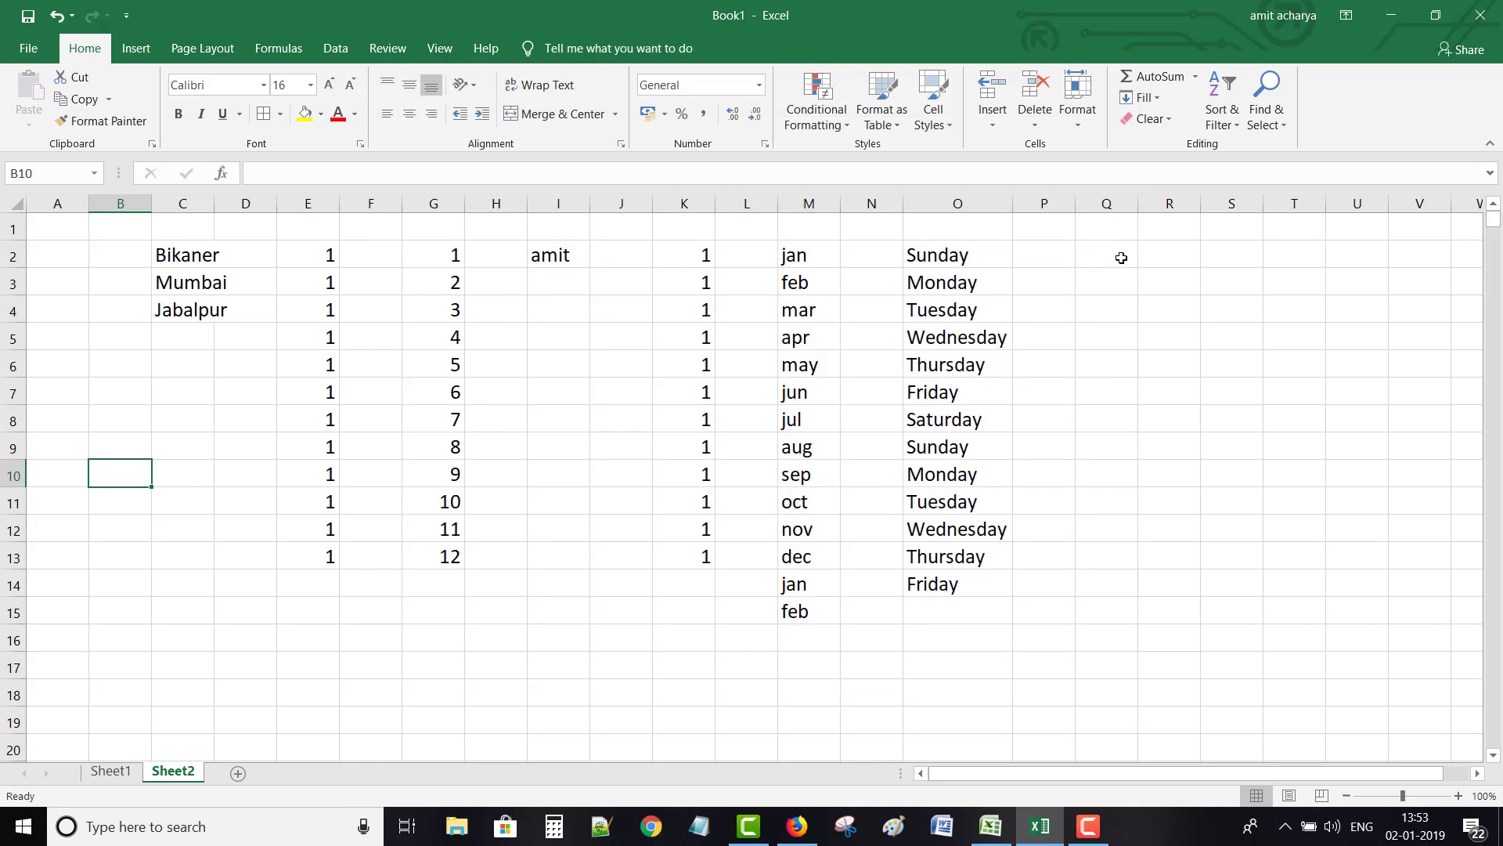
Enter Bikaner in Q2 and fill the custom city series down to Q12
click(1121, 258)
text(Bi)
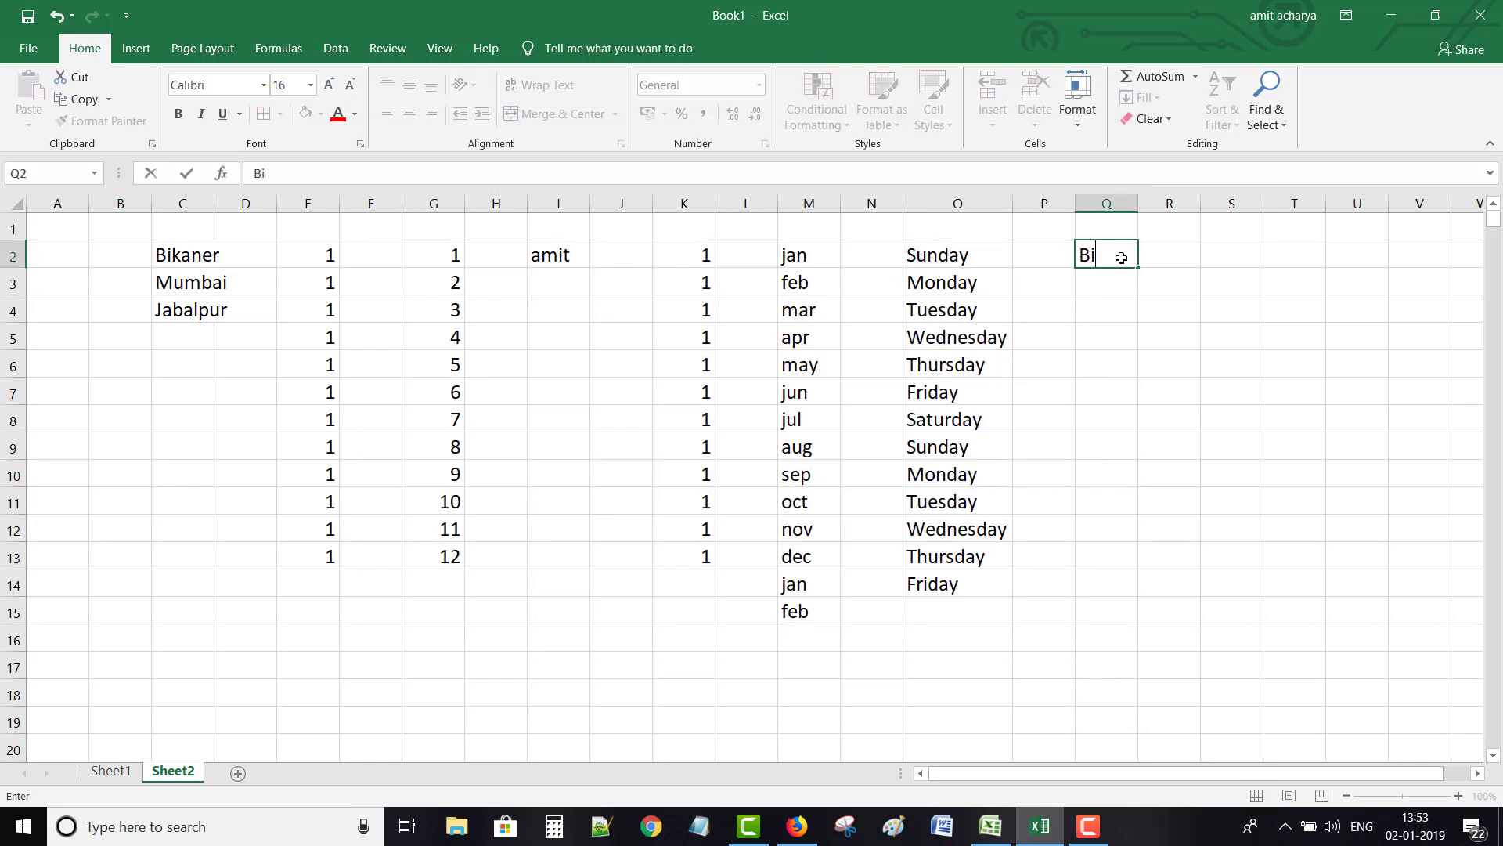
text(kaner)
key(Return)
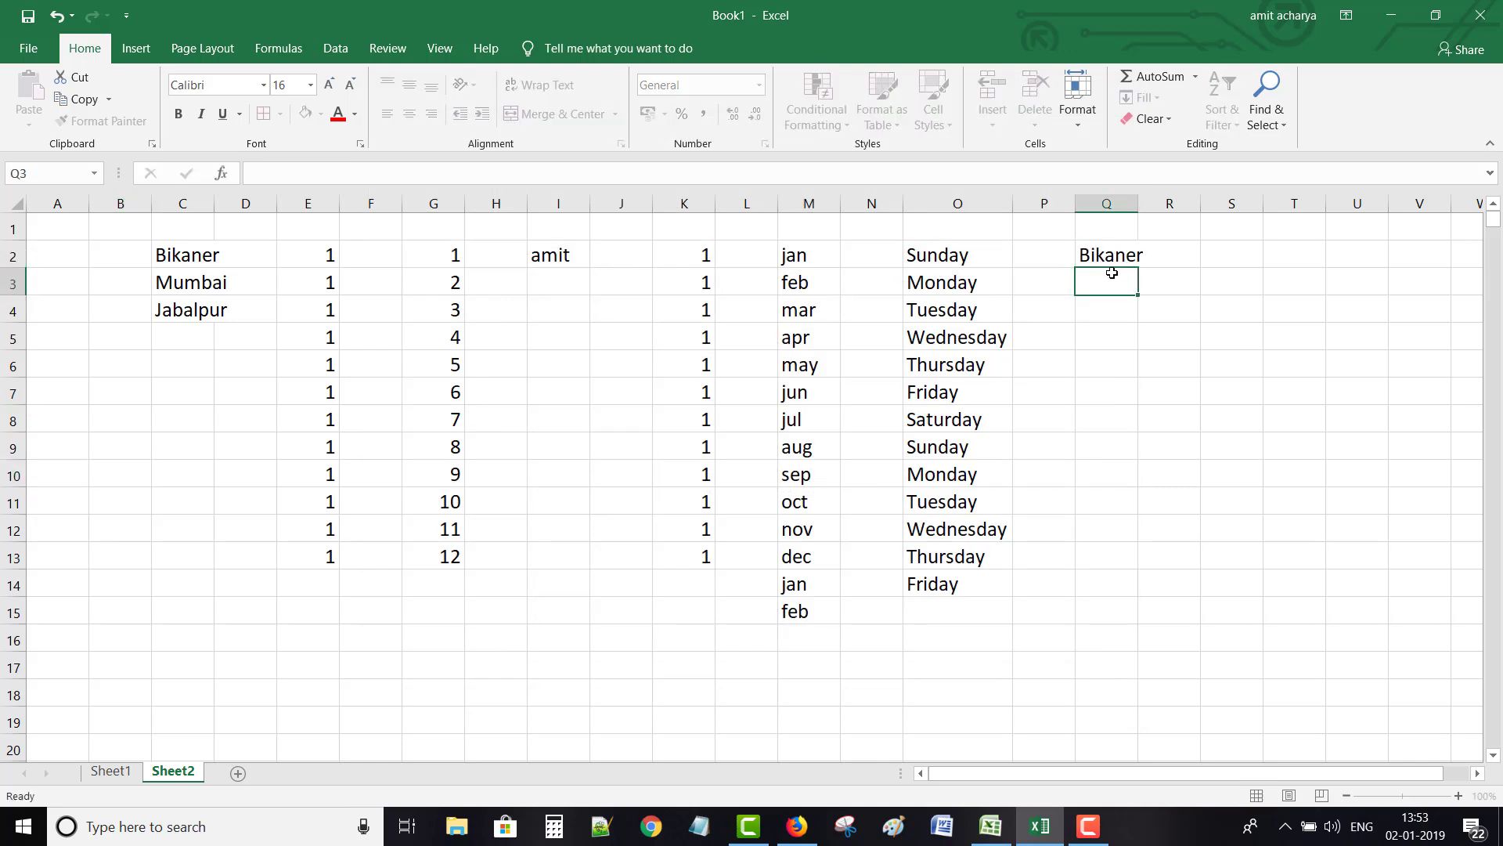
click(1112, 257)
drag(1137, 270, 1166, 529)
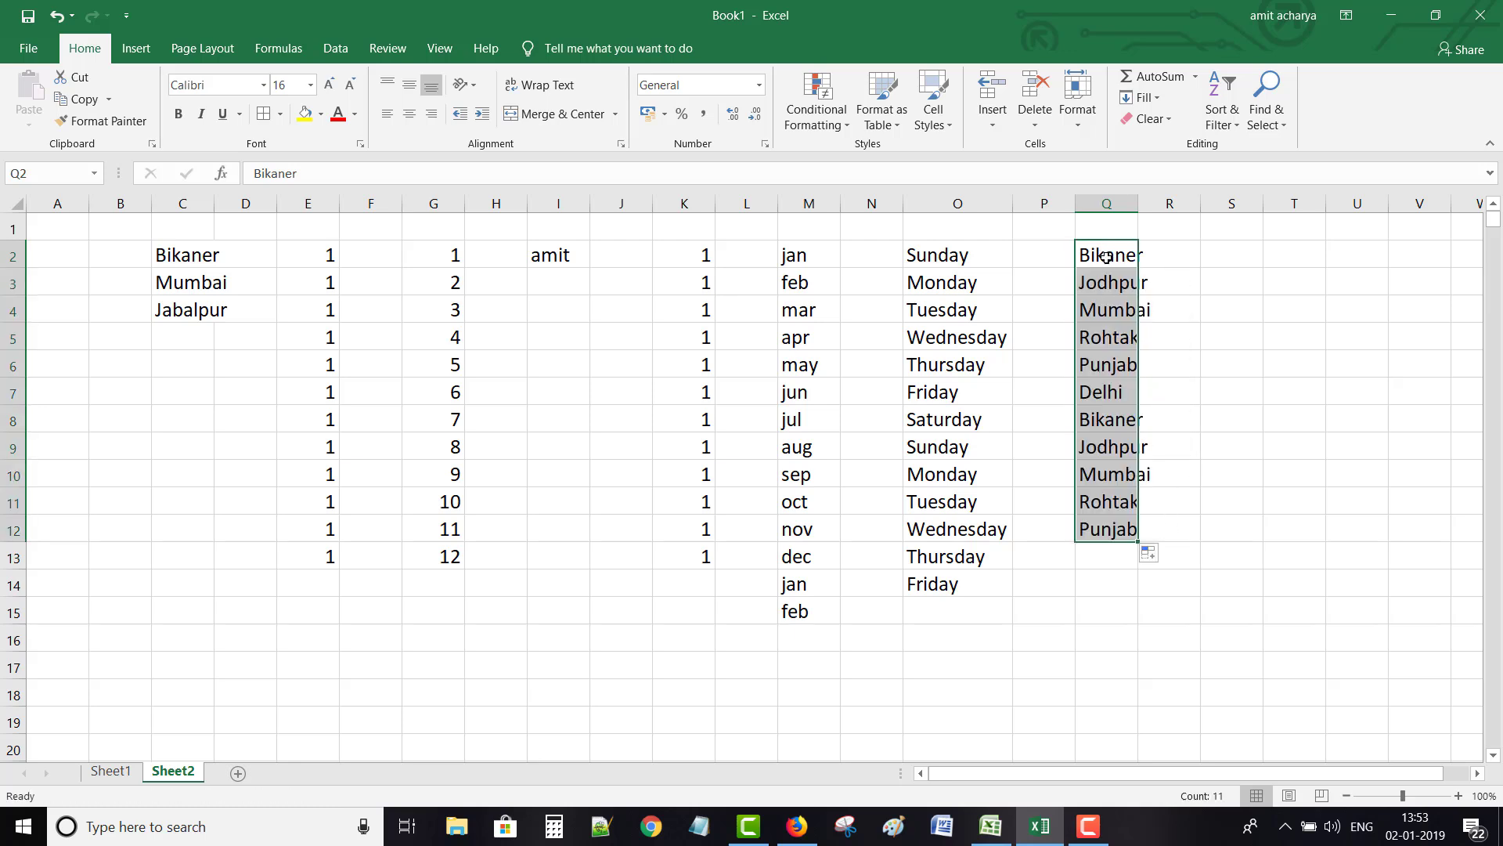
Enter mumbai in S2 and extend the city list sequence down to S13
click(1220, 251)
text(Imu)
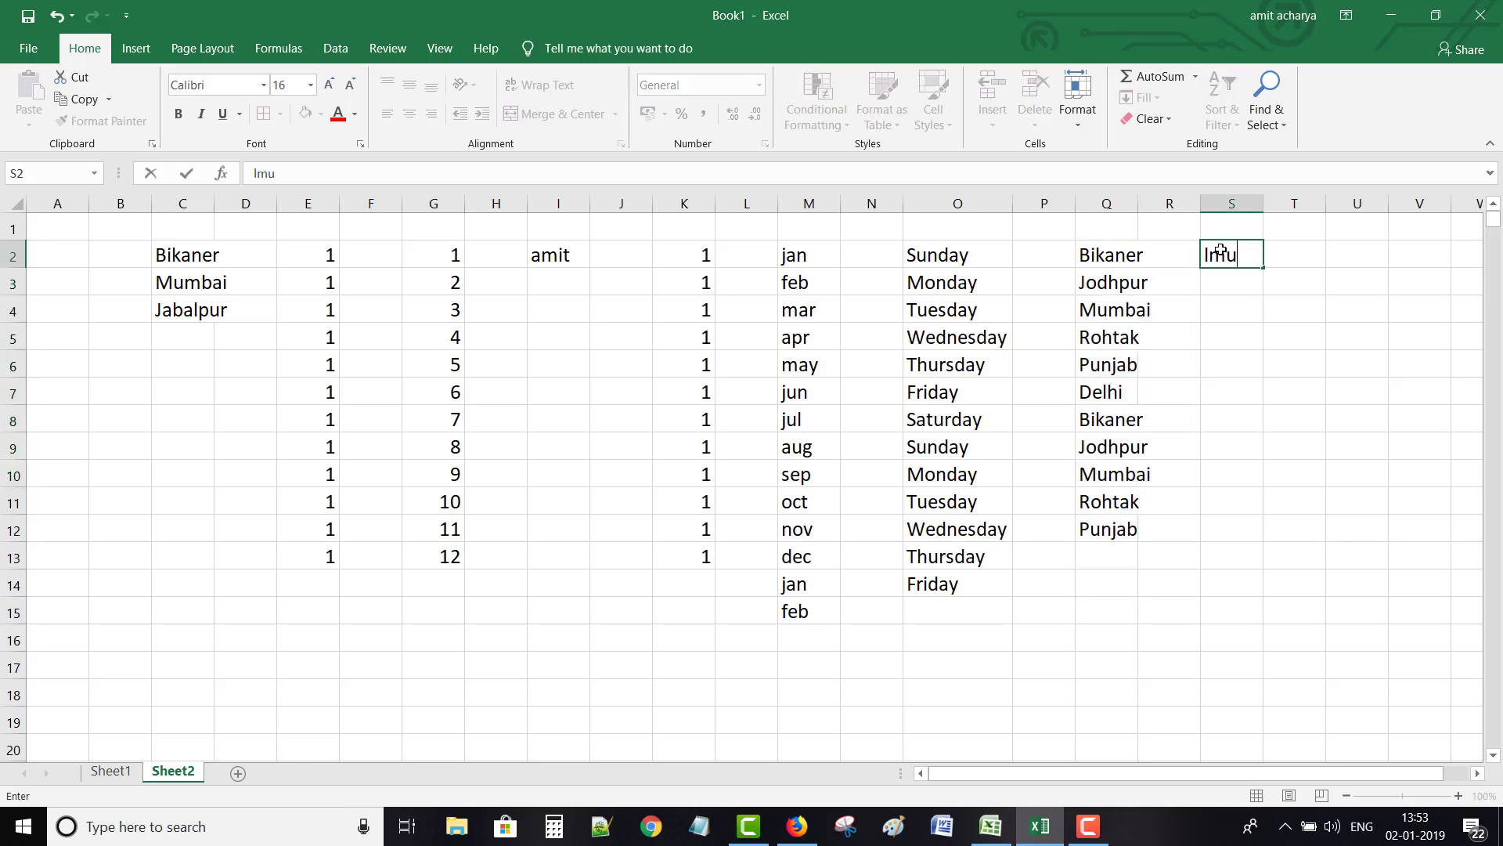
key(BackSpace)
key(BackSpace)
text(mumb)
text(ai)
key(Return)
click(1253, 257)
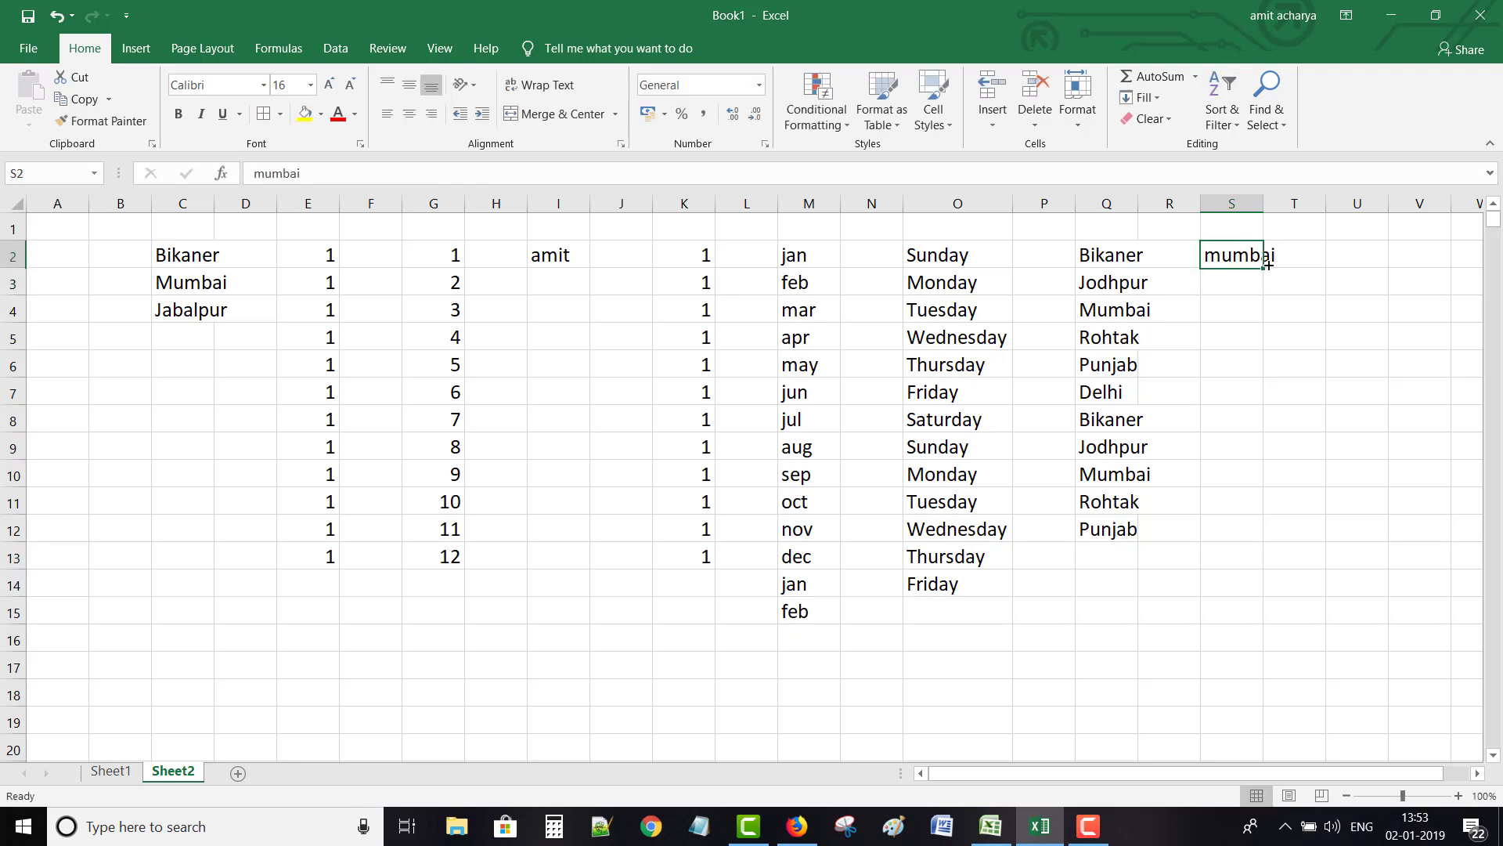
drag(1263, 269, 1284, 557)
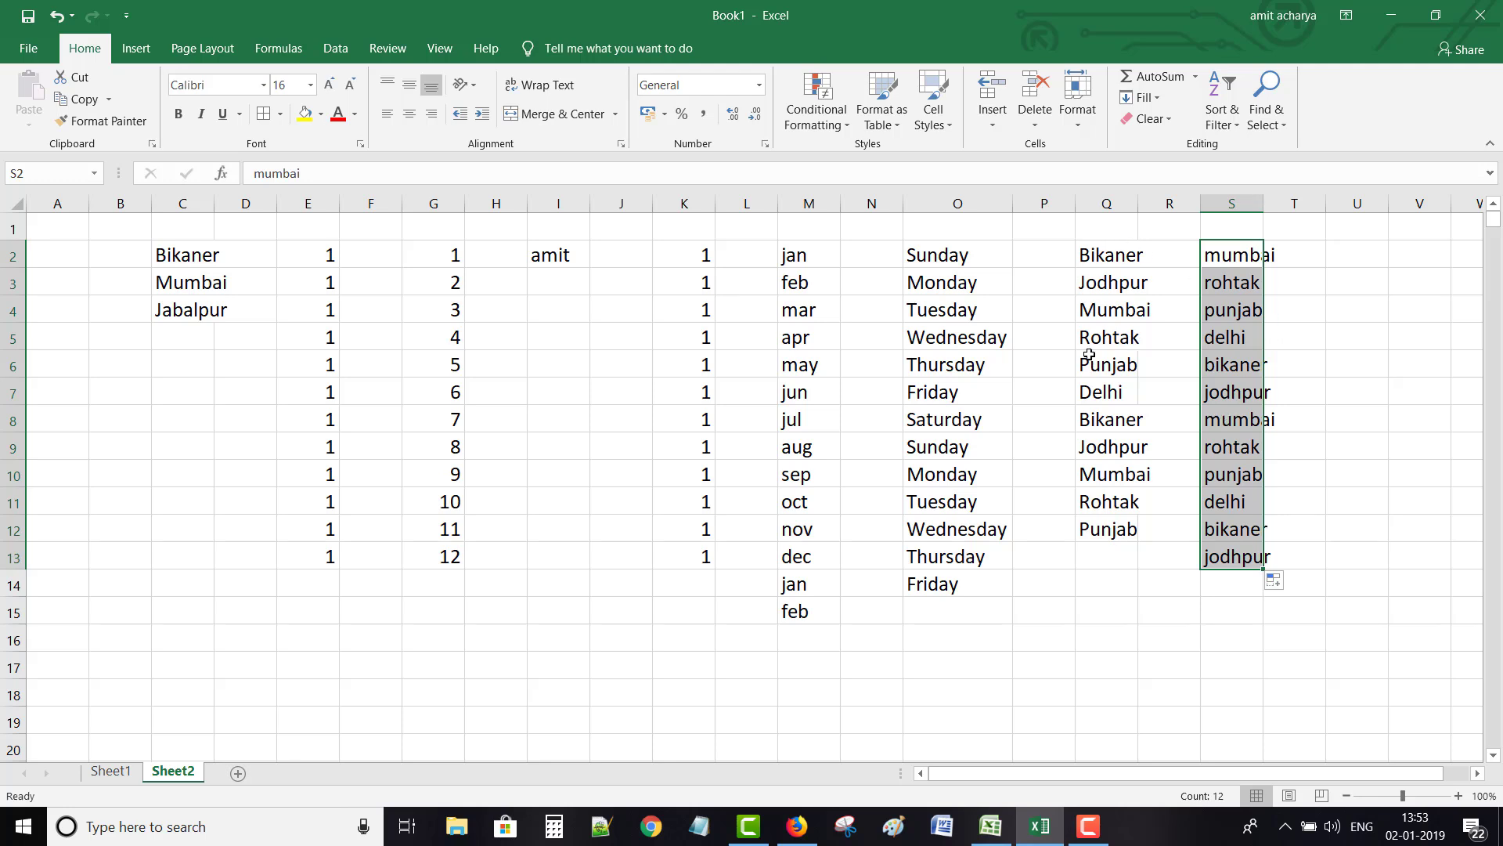
Enter Jabalpur in C8, copy it down to C18, then select the weekday cells O2:O12
click(161, 419)
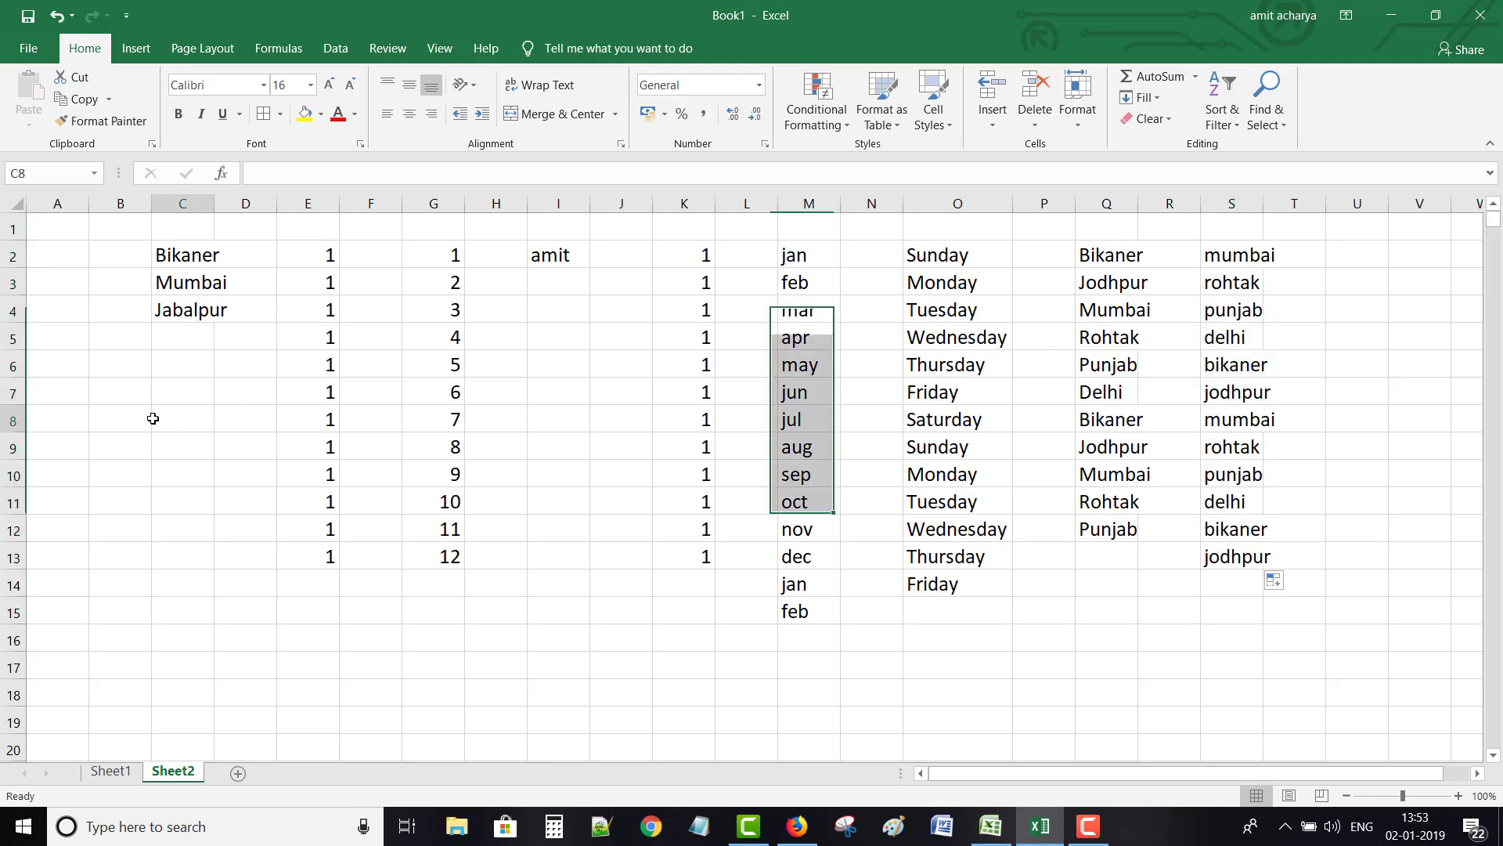
text(Ja)
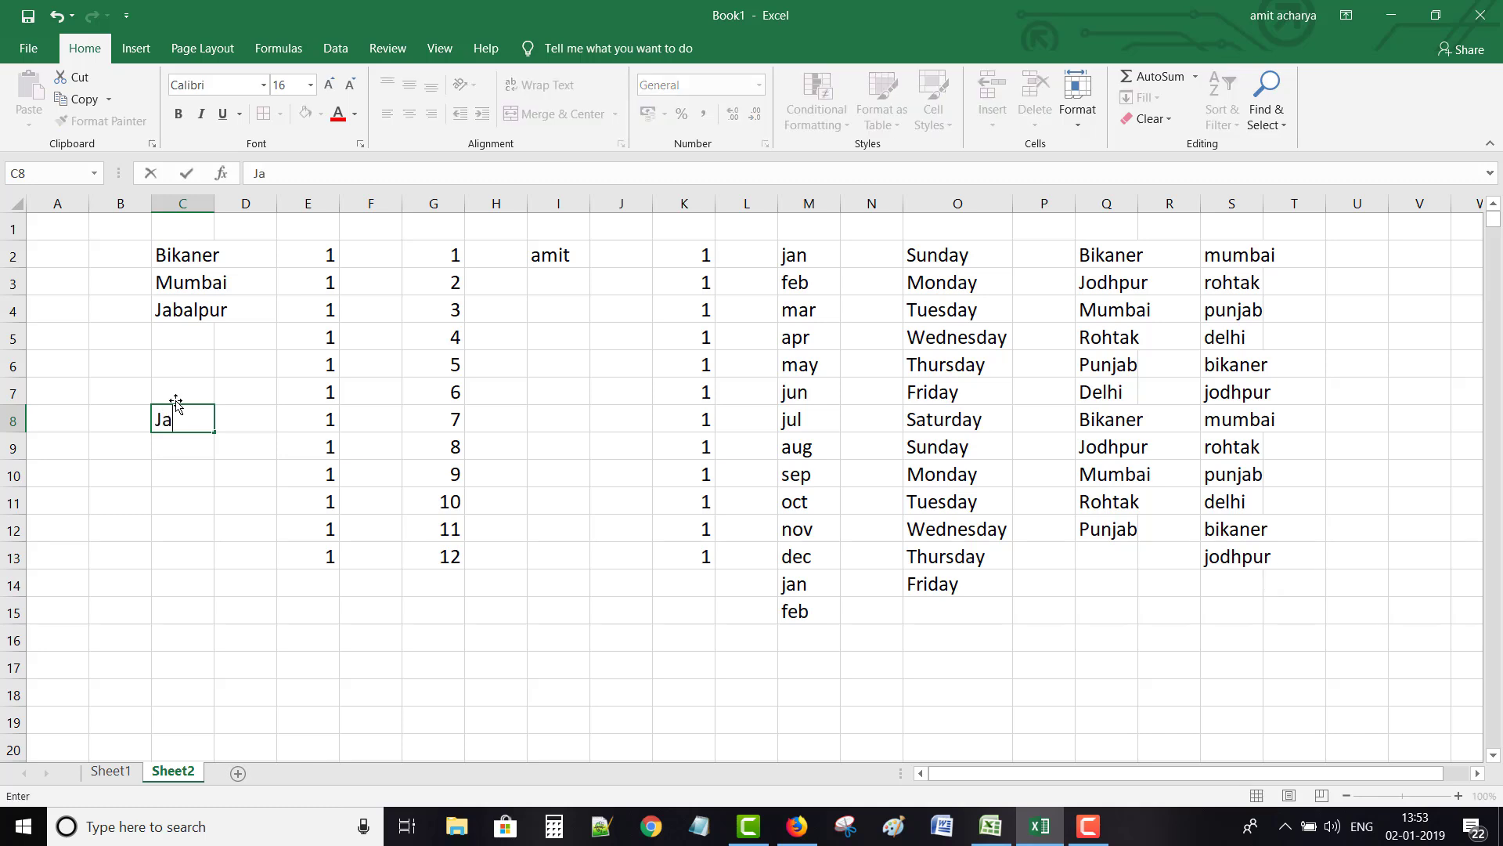
text(balpur)
click(180, 429)
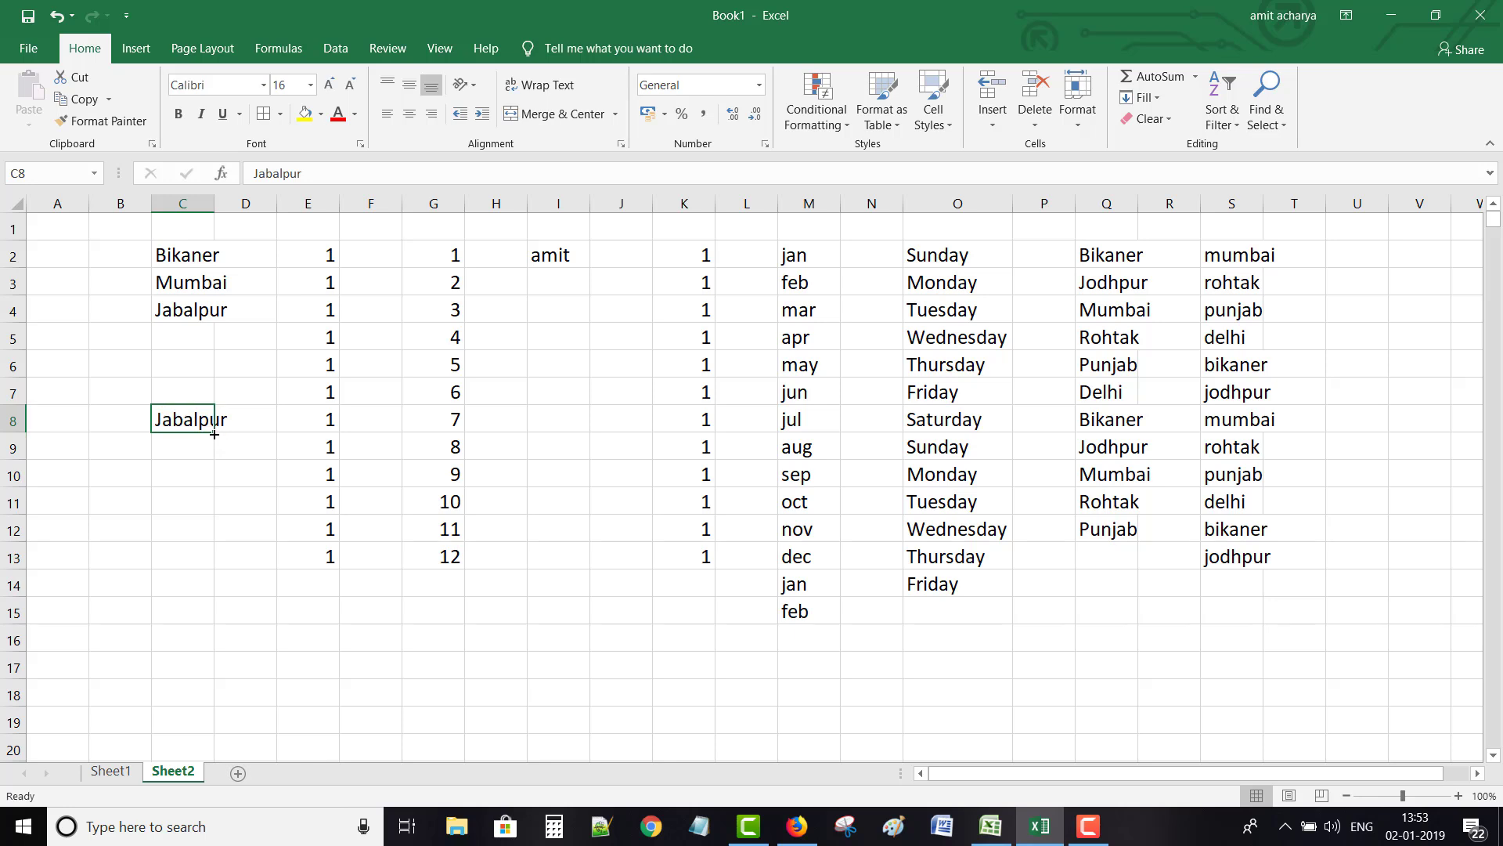
drag(214, 433, 212, 701)
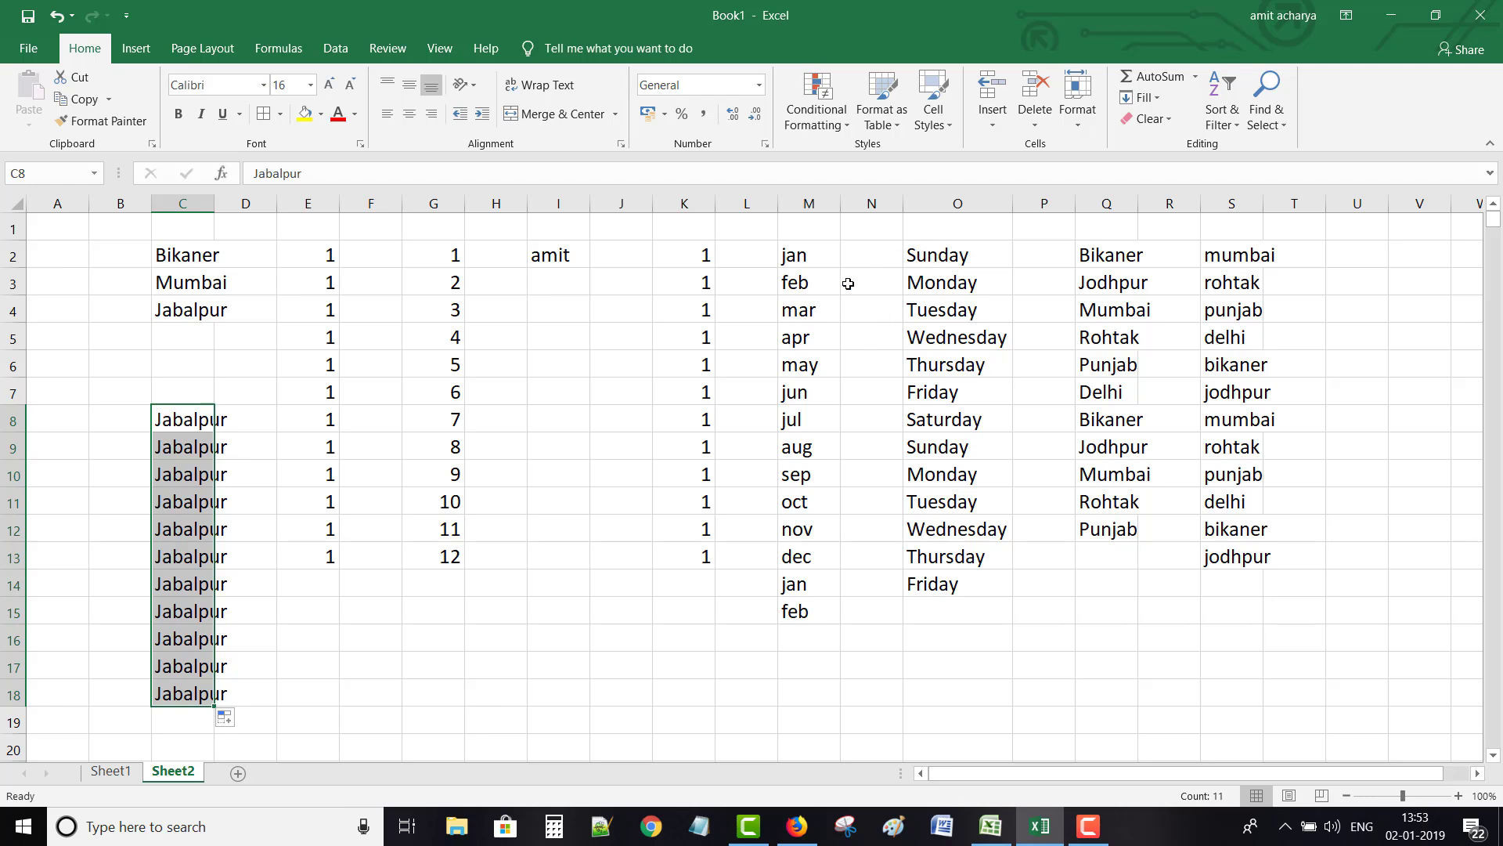
drag(933, 261, 938, 609)
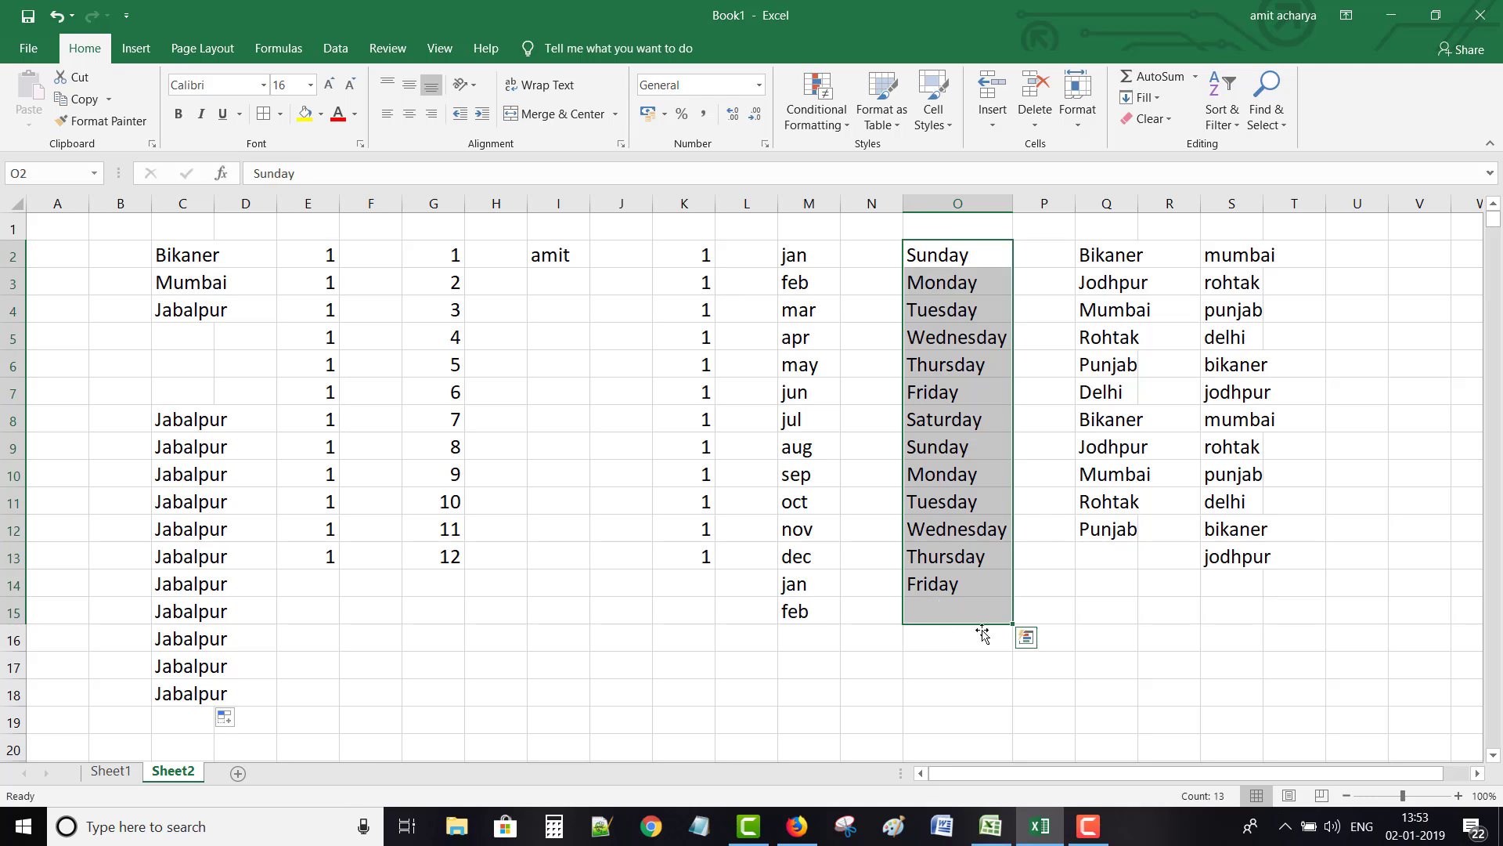
Enter Sunday in I4 and fill the day series down to I13
click(1029, 638)
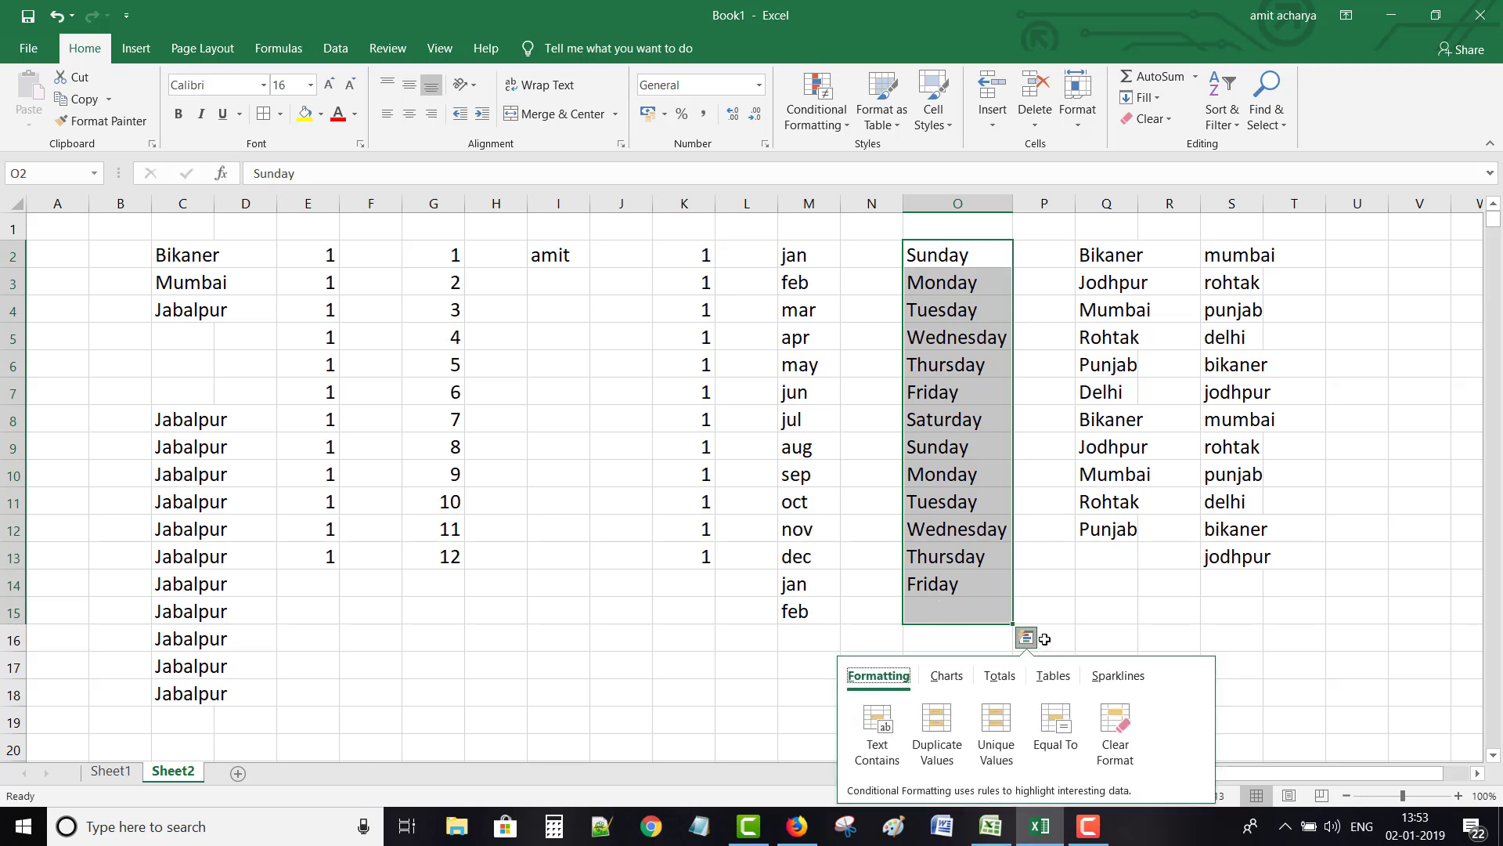
click(1215, 627)
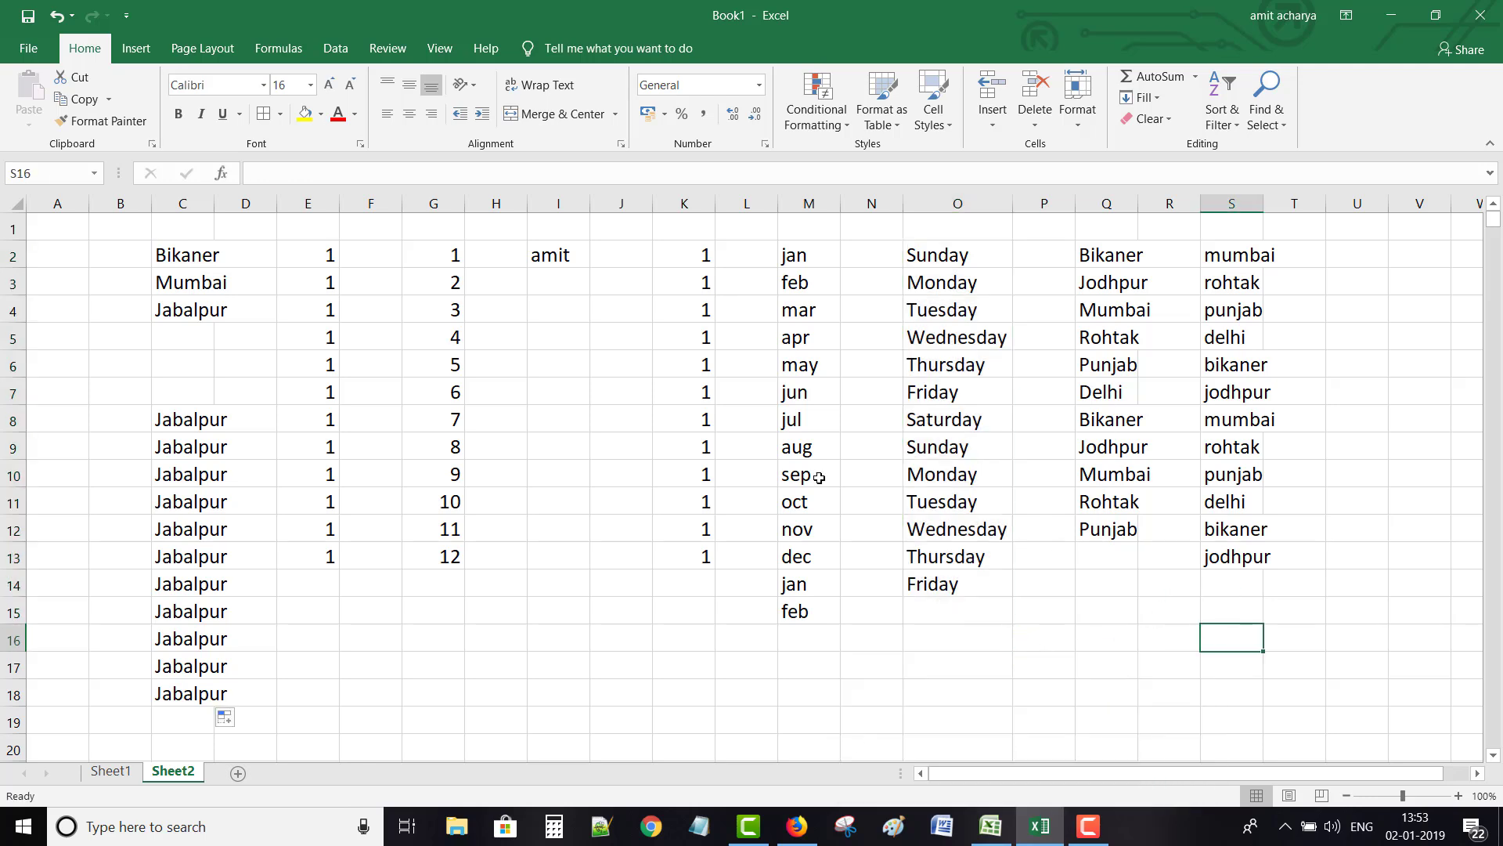
click(549, 308)
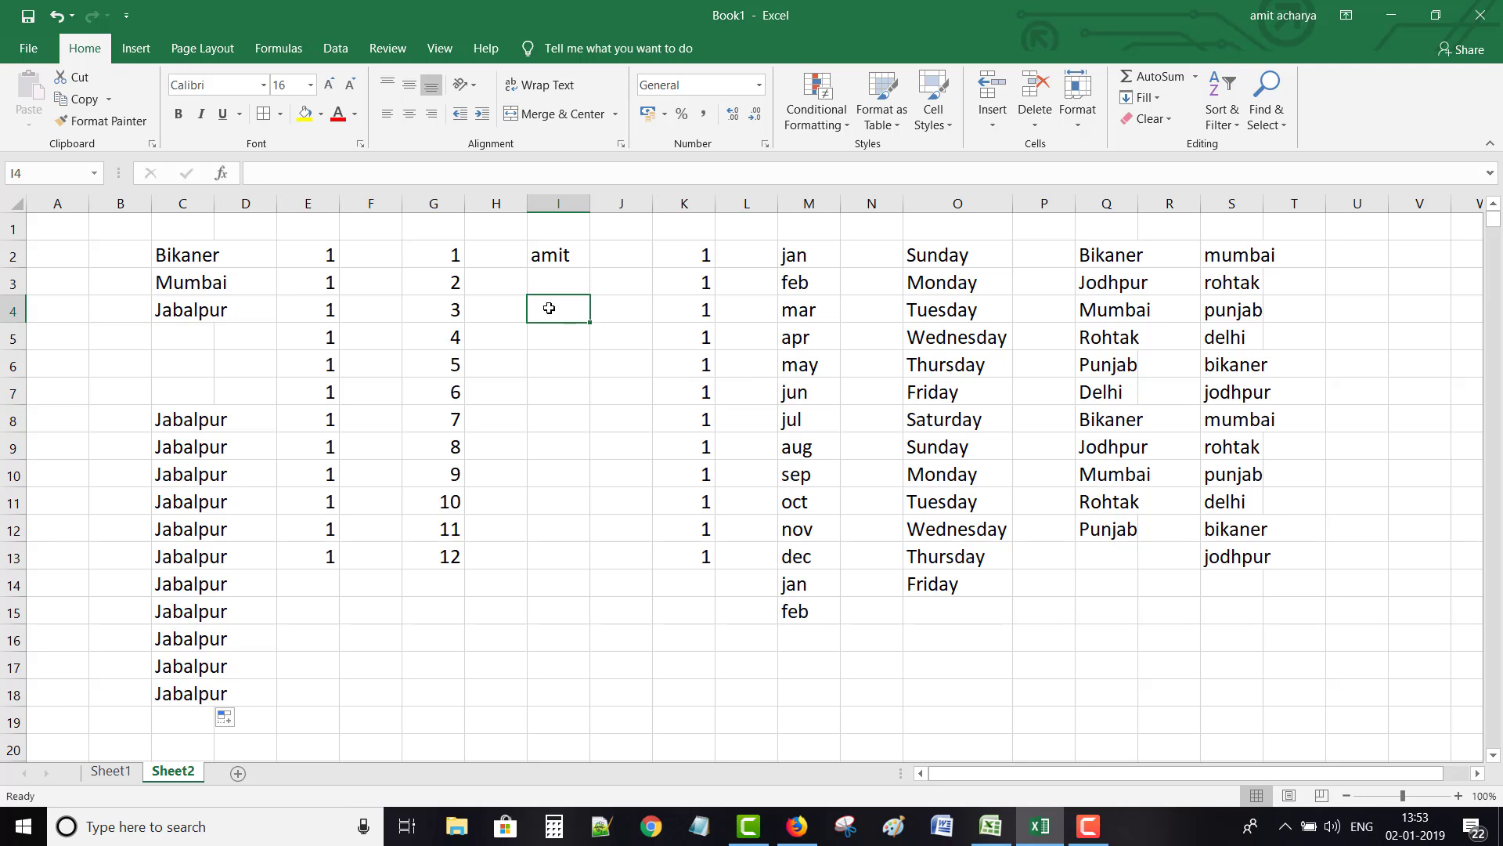
text(sunday)
key(Return)
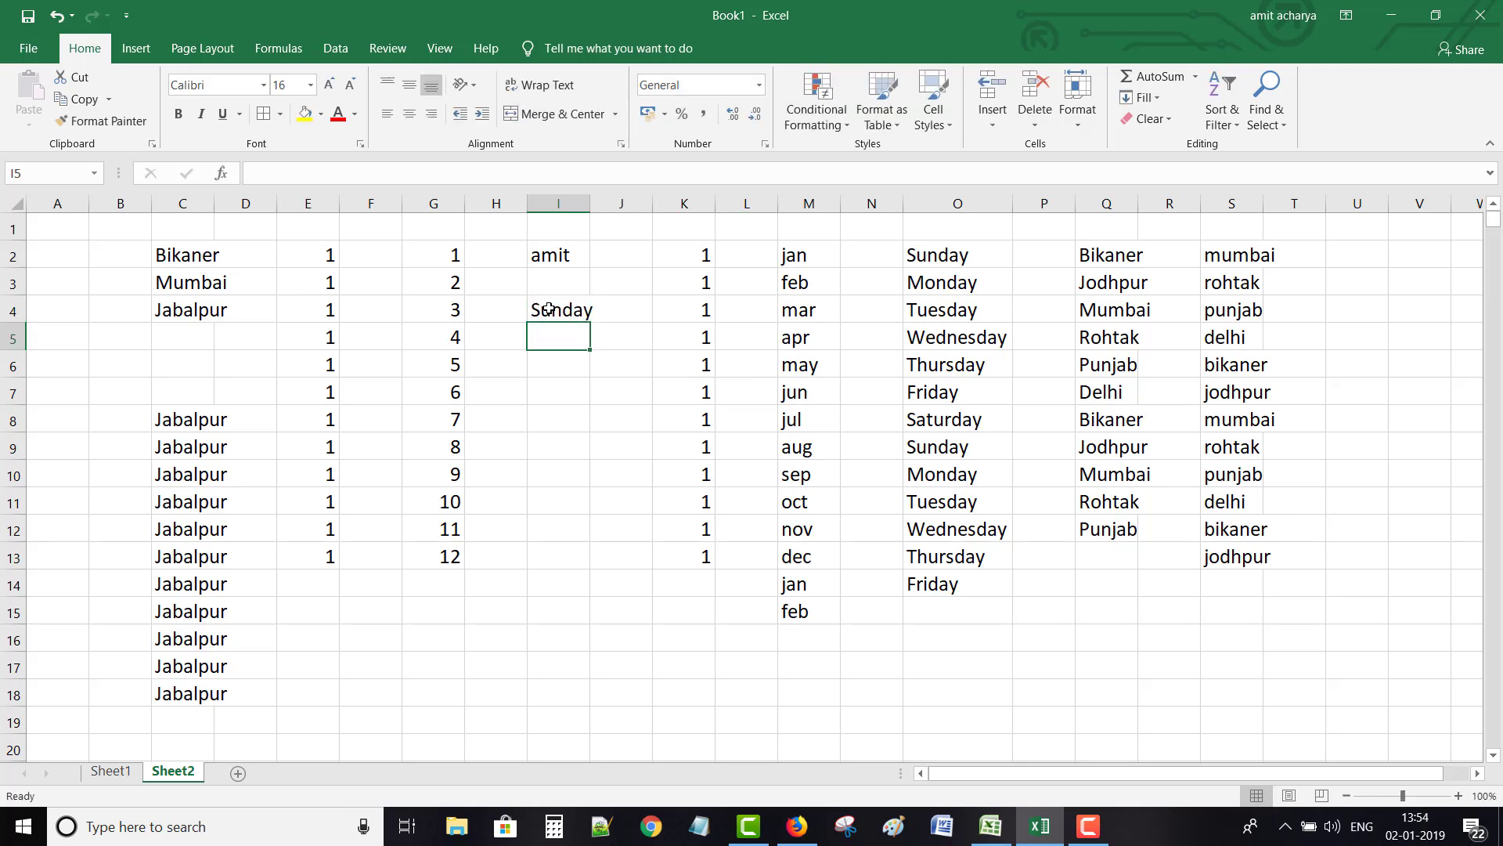
click(552, 310)
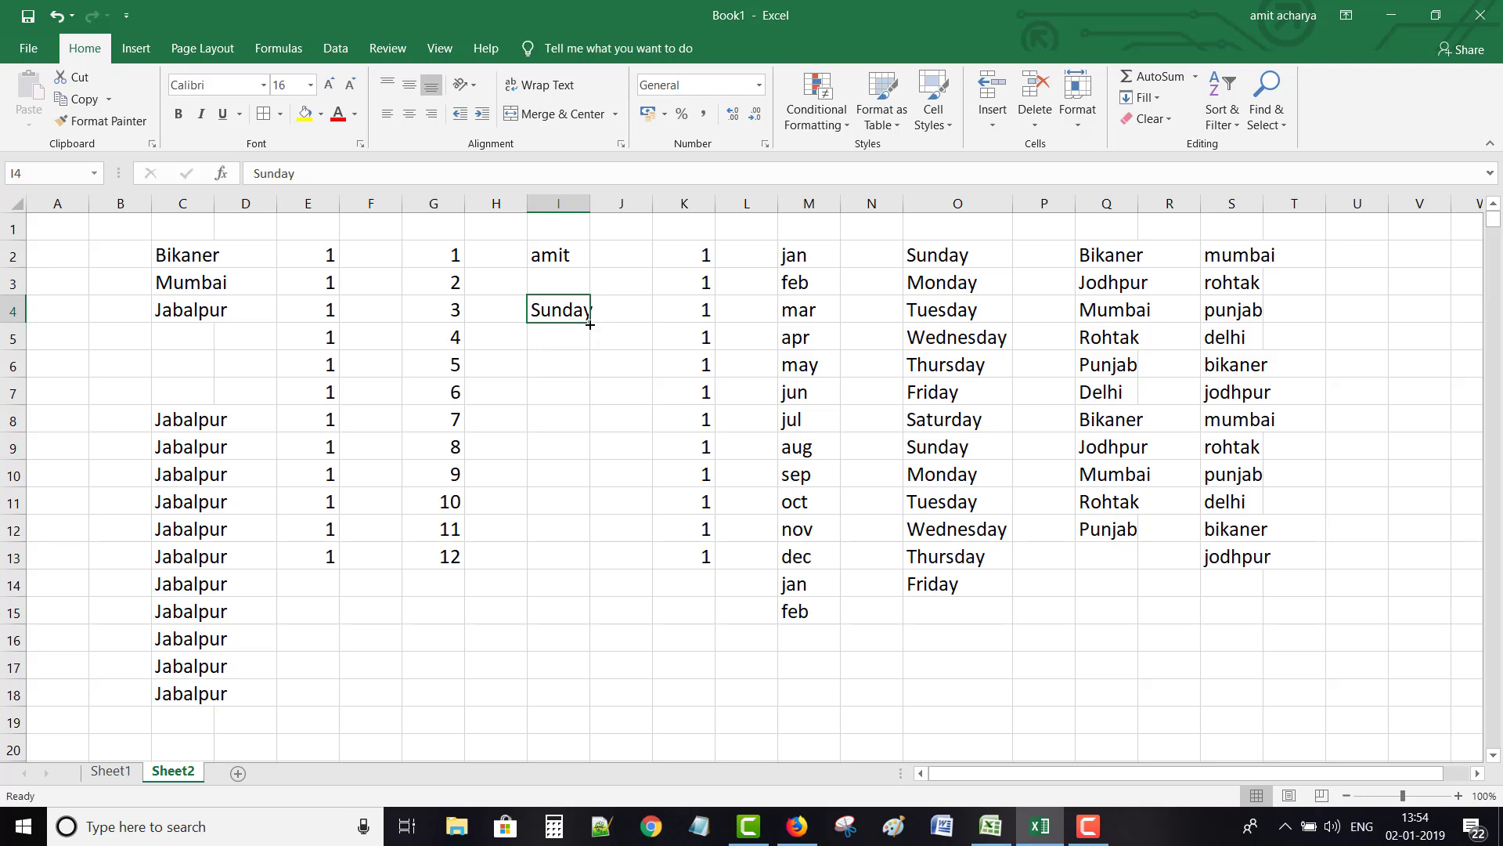
drag(590, 324, 593, 563)
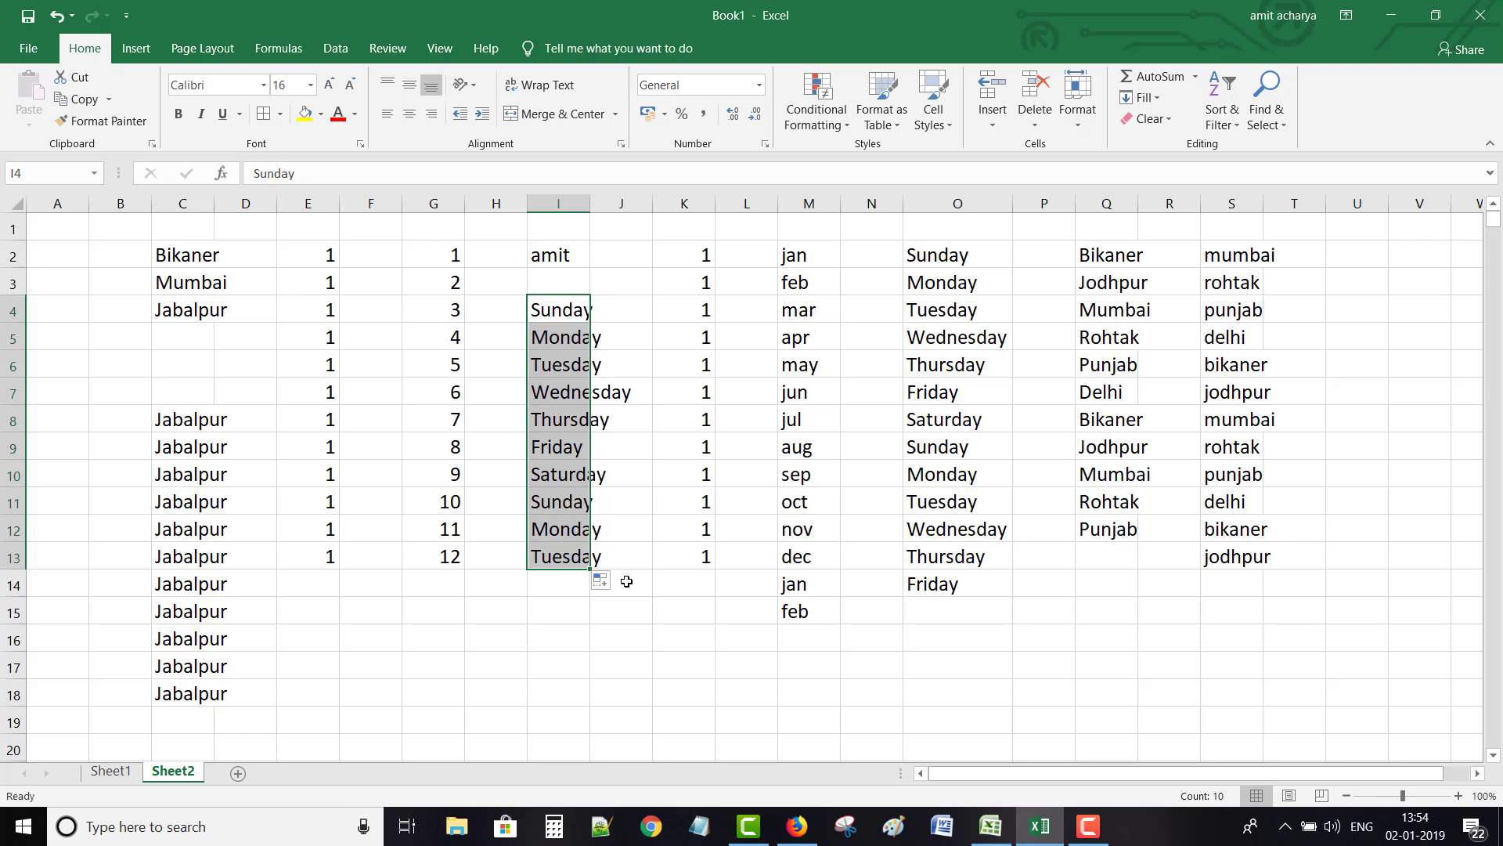
Switch the series to Fill Weekdays and confirm Friday in I9 is followed by Monday in I10
click(615, 586)
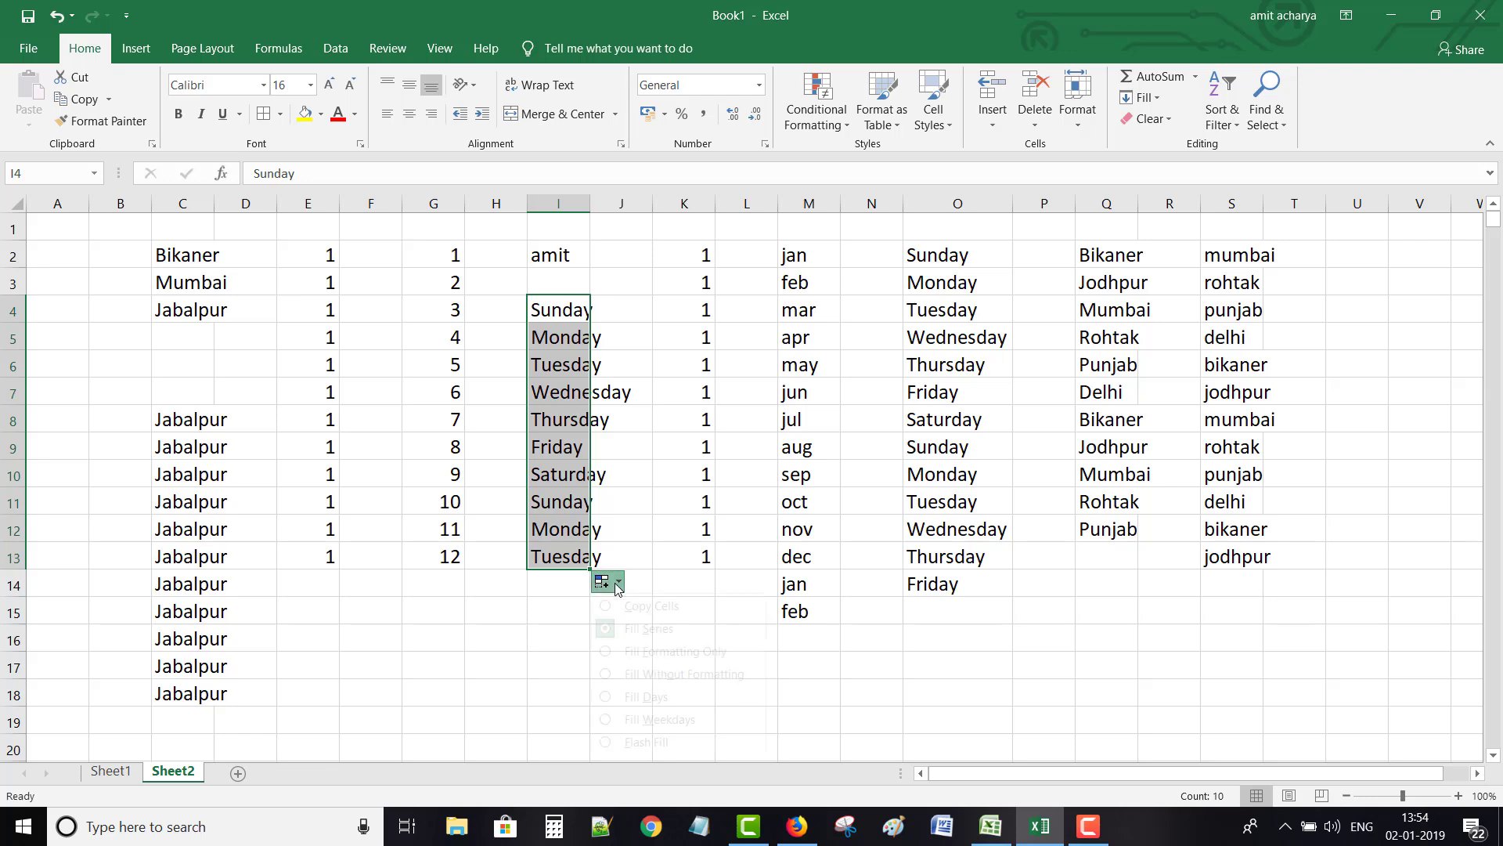
click(641, 720)
click(548, 313)
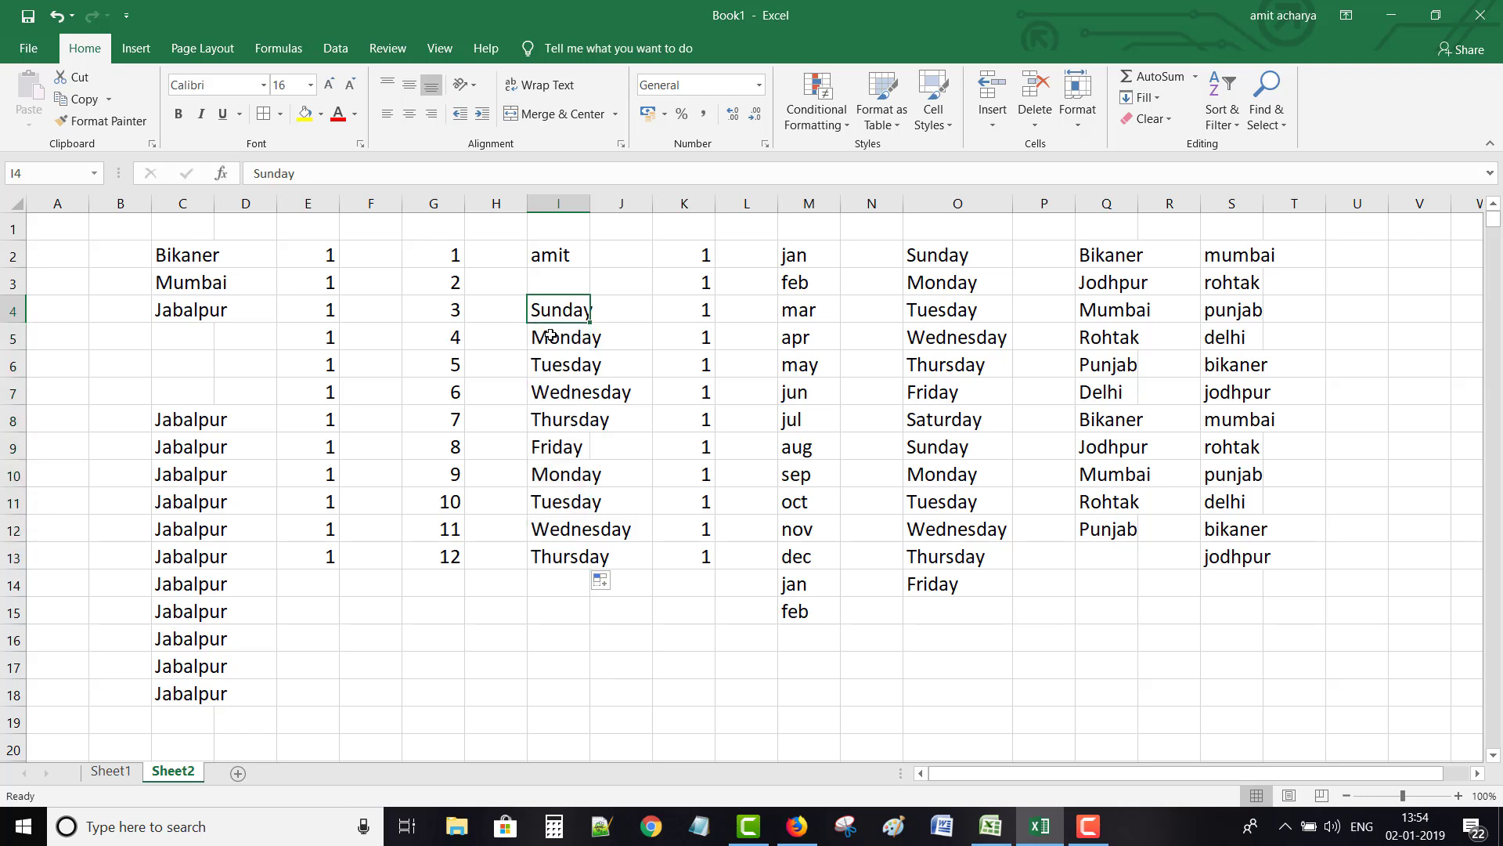
click(558, 338)
click(559, 365)
click(559, 395)
click(559, 422)
click(561, 447)
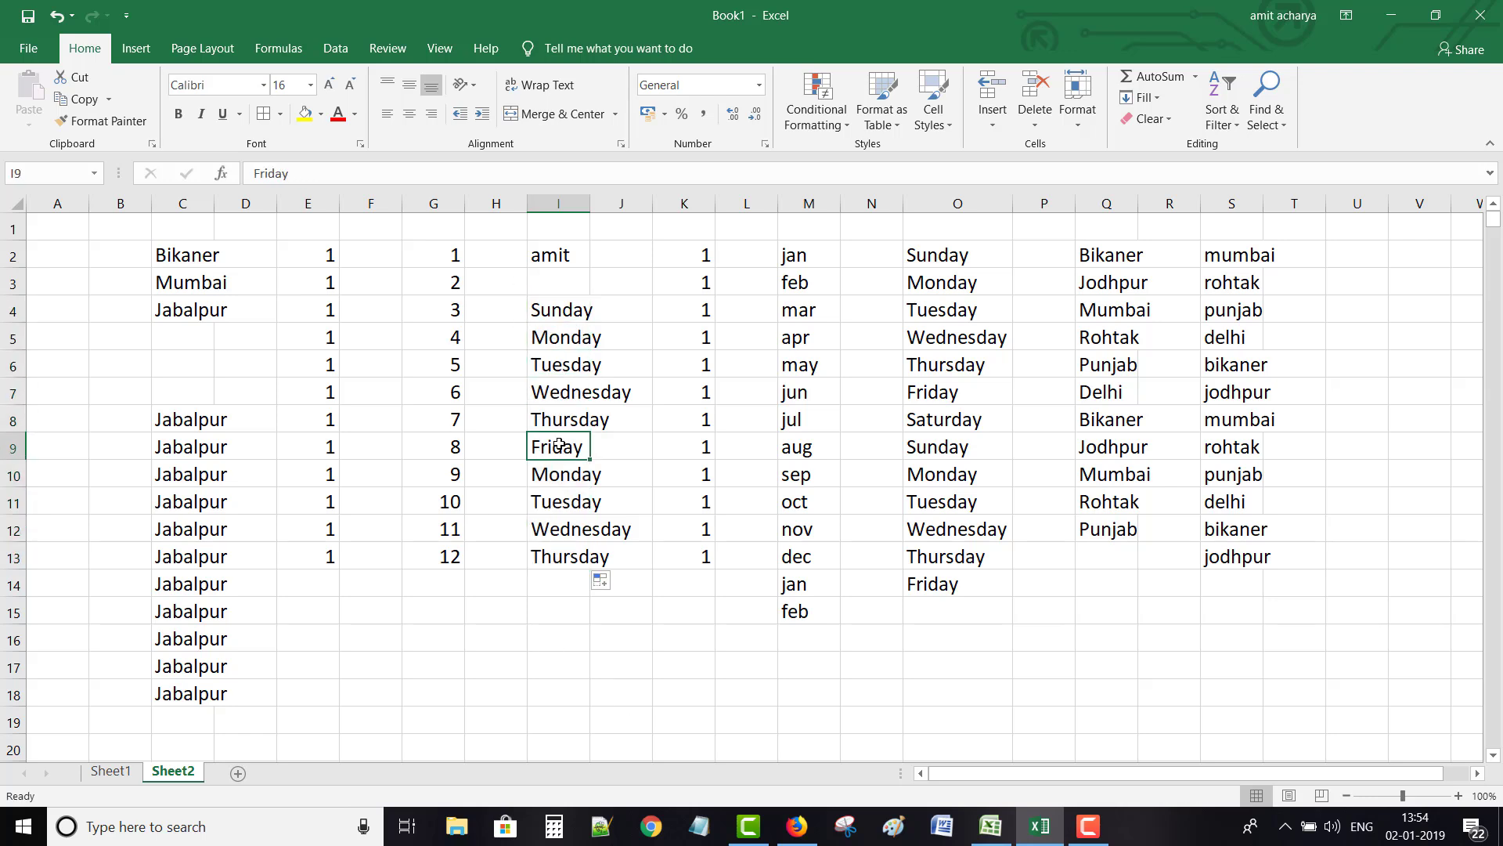
click(576, 483)
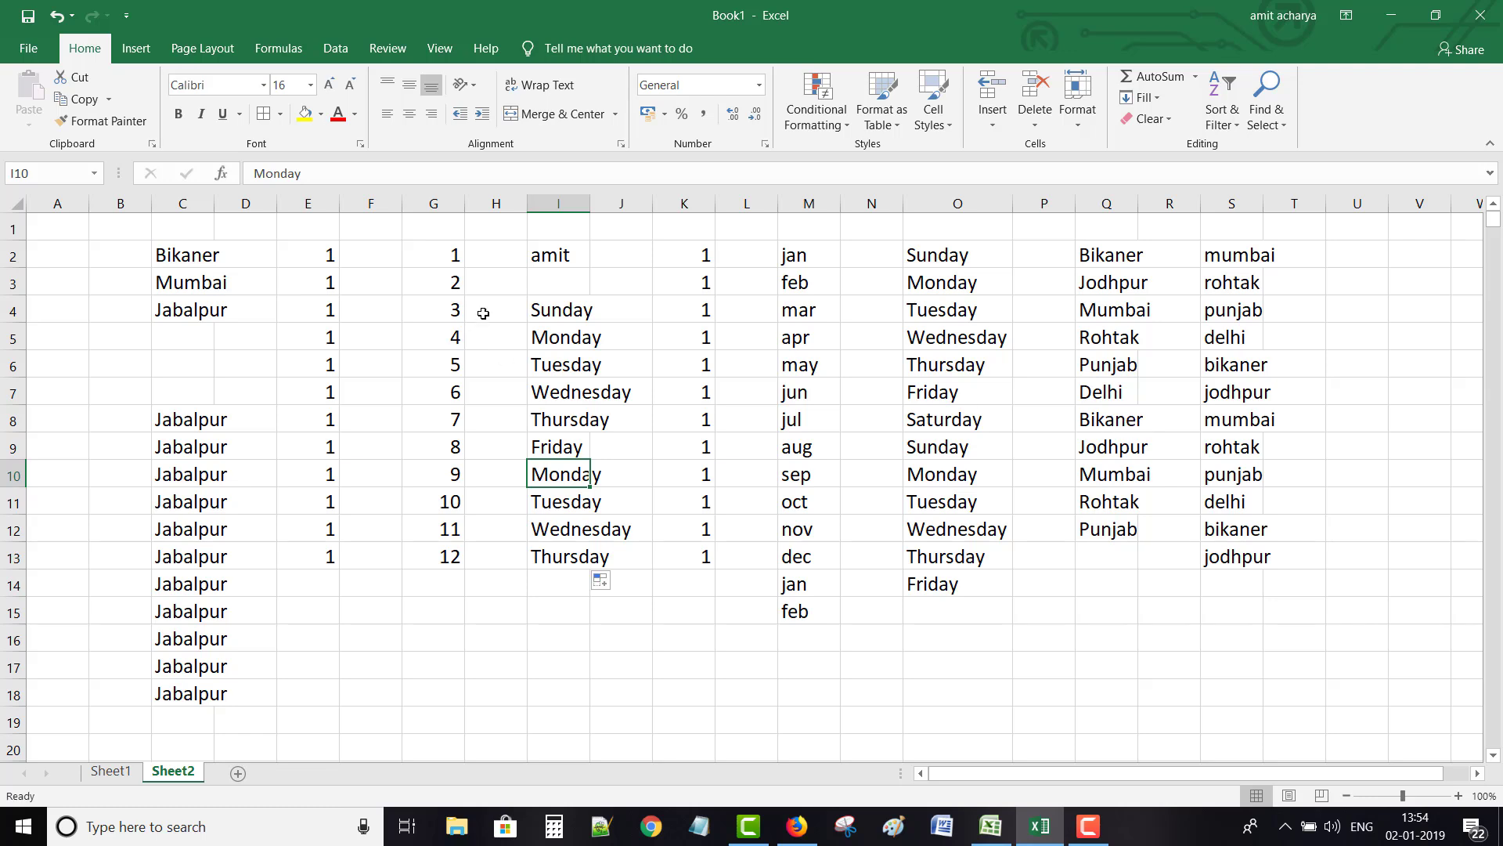
click(493, 257)
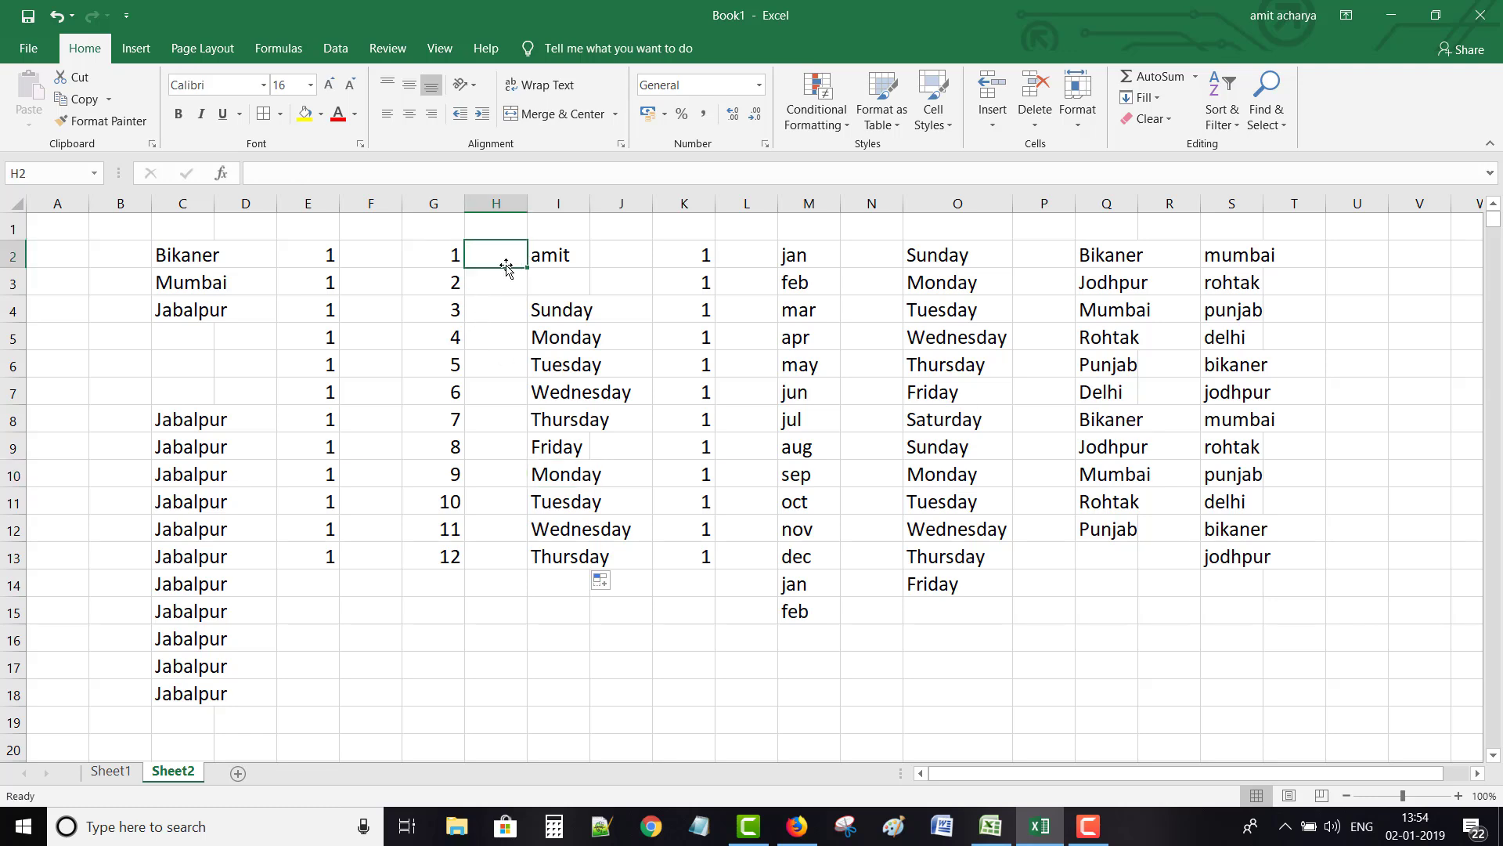
Enter 10, 20, 30 in H2:H4 and continue the series down to H12
key(ctrl+z)
text(10)
key(Return)
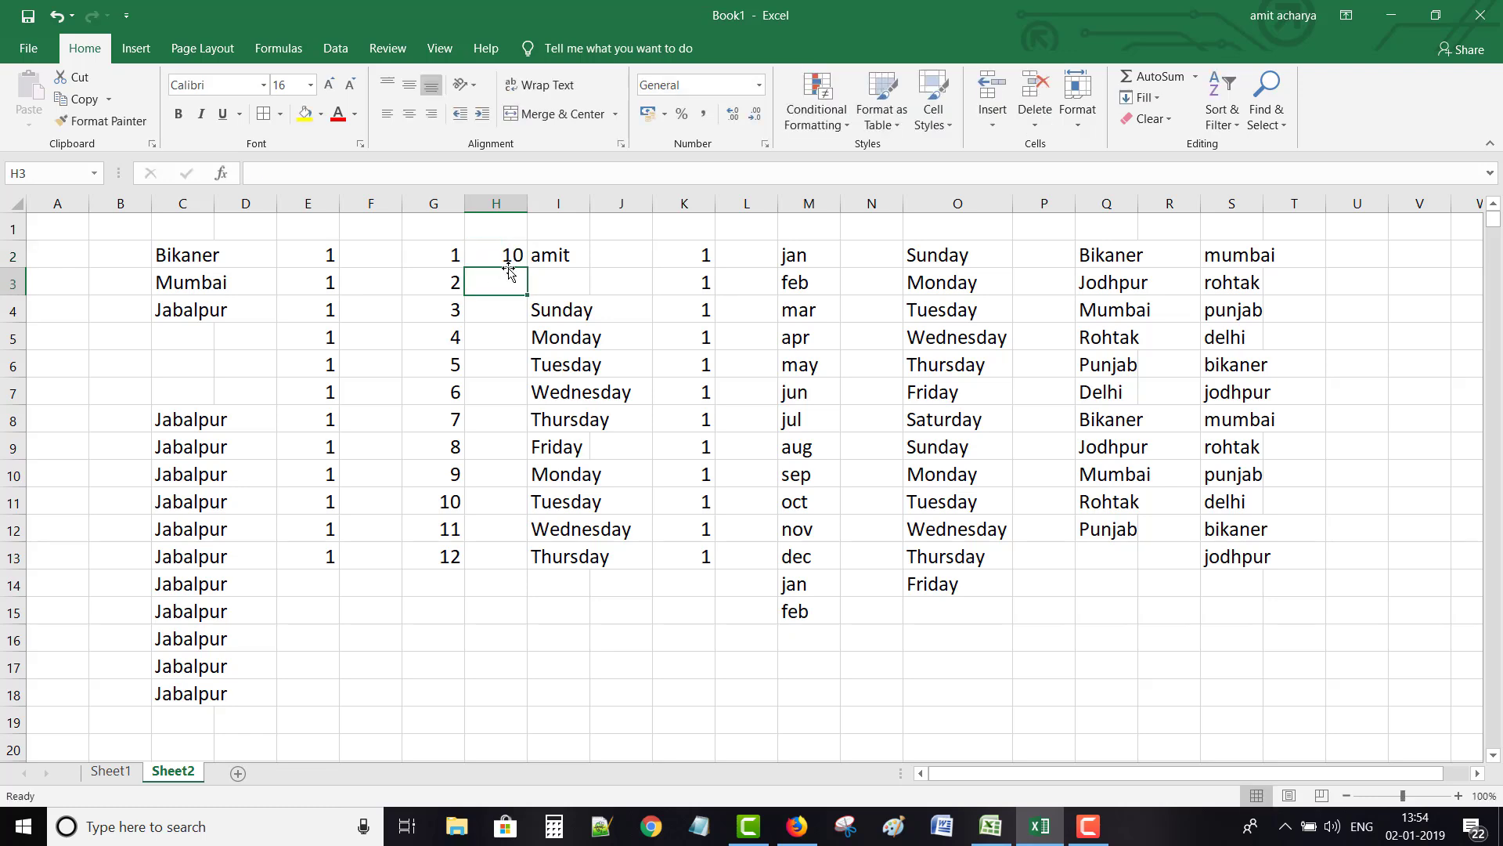
text(20)
key(Return)
text(30)
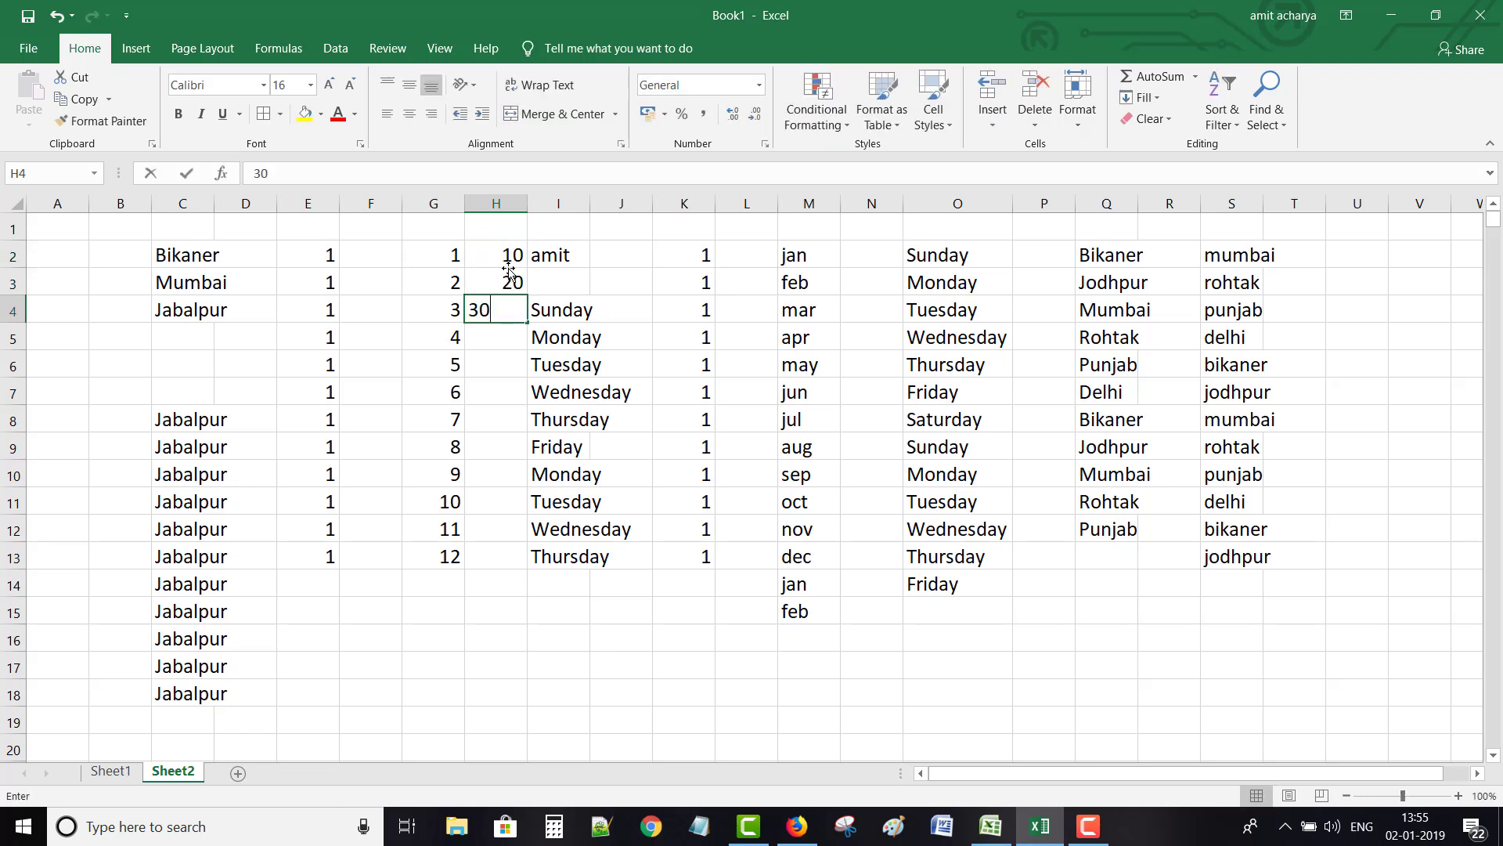
key(ctrl+Return)
drag(511, 255, 529, 546)
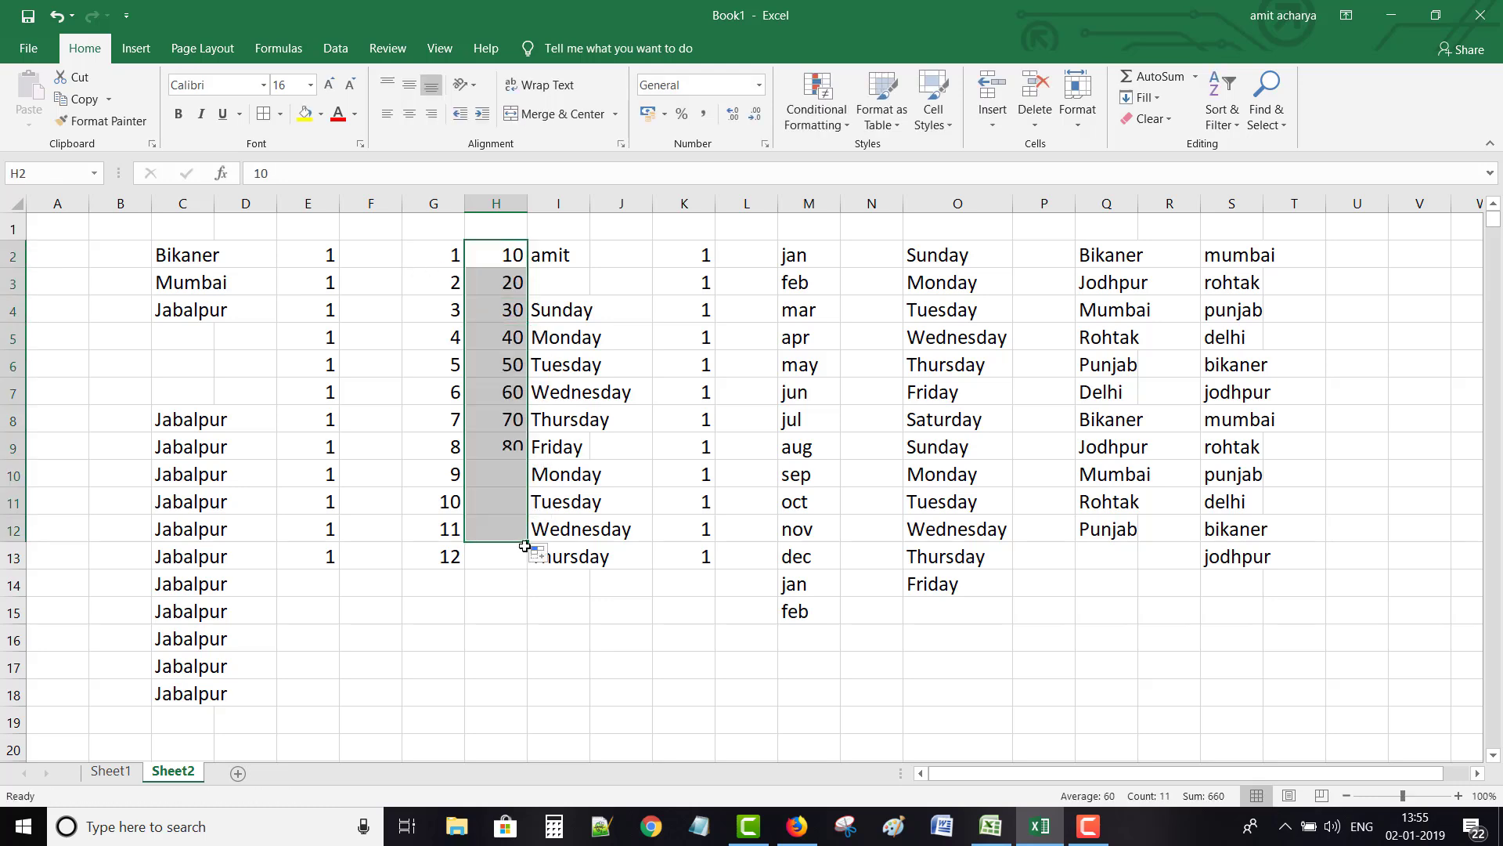
Enter 10, 15, 20, 25 in F3:F6, extend the step-5 series to F17, then switch to Sheet1
click(382, 285)
text(10)
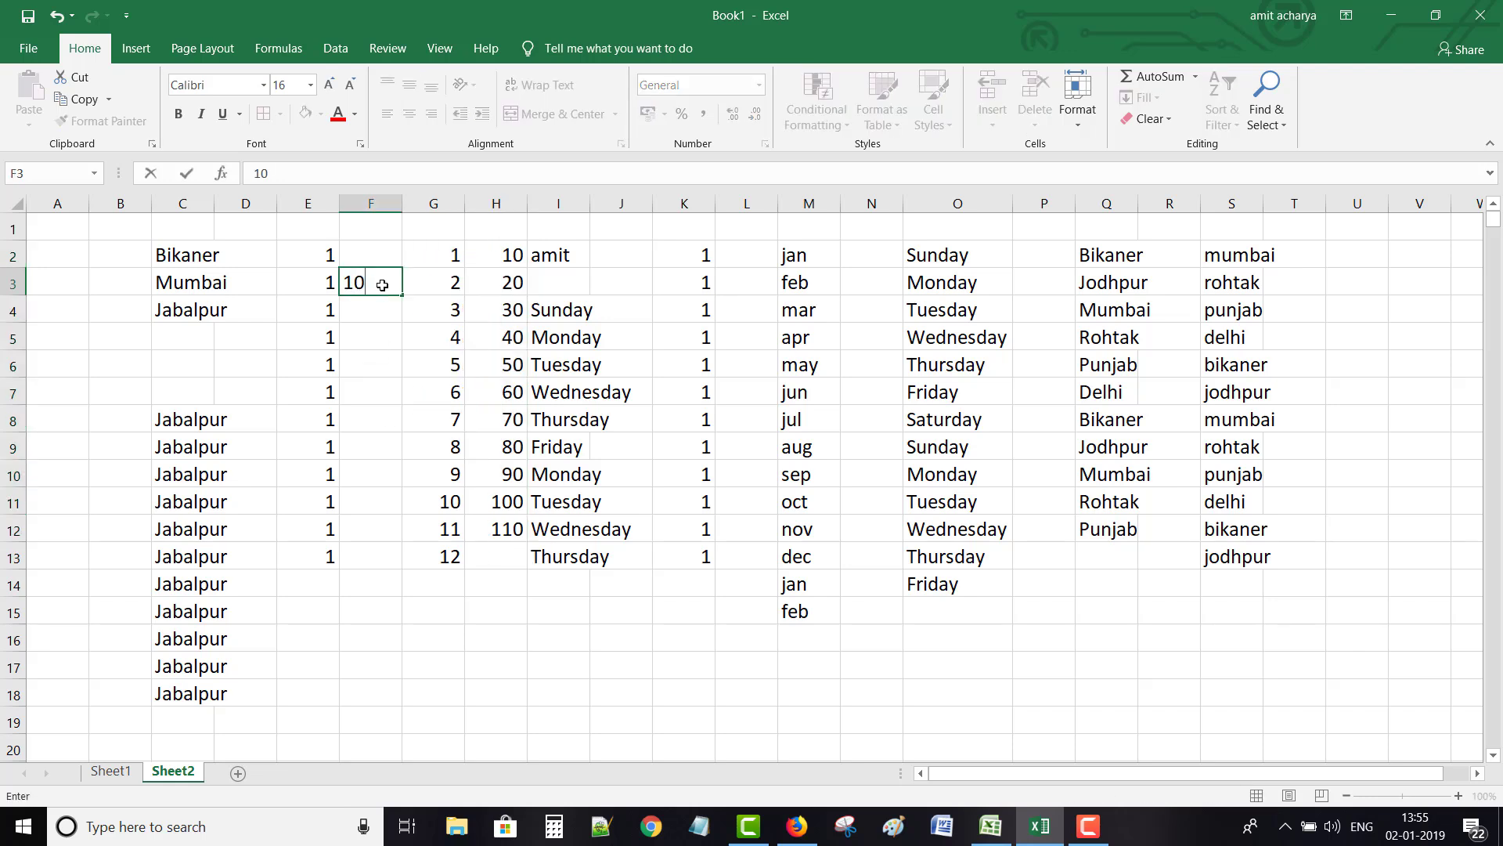
key(Return)
text(15)
key(Return)
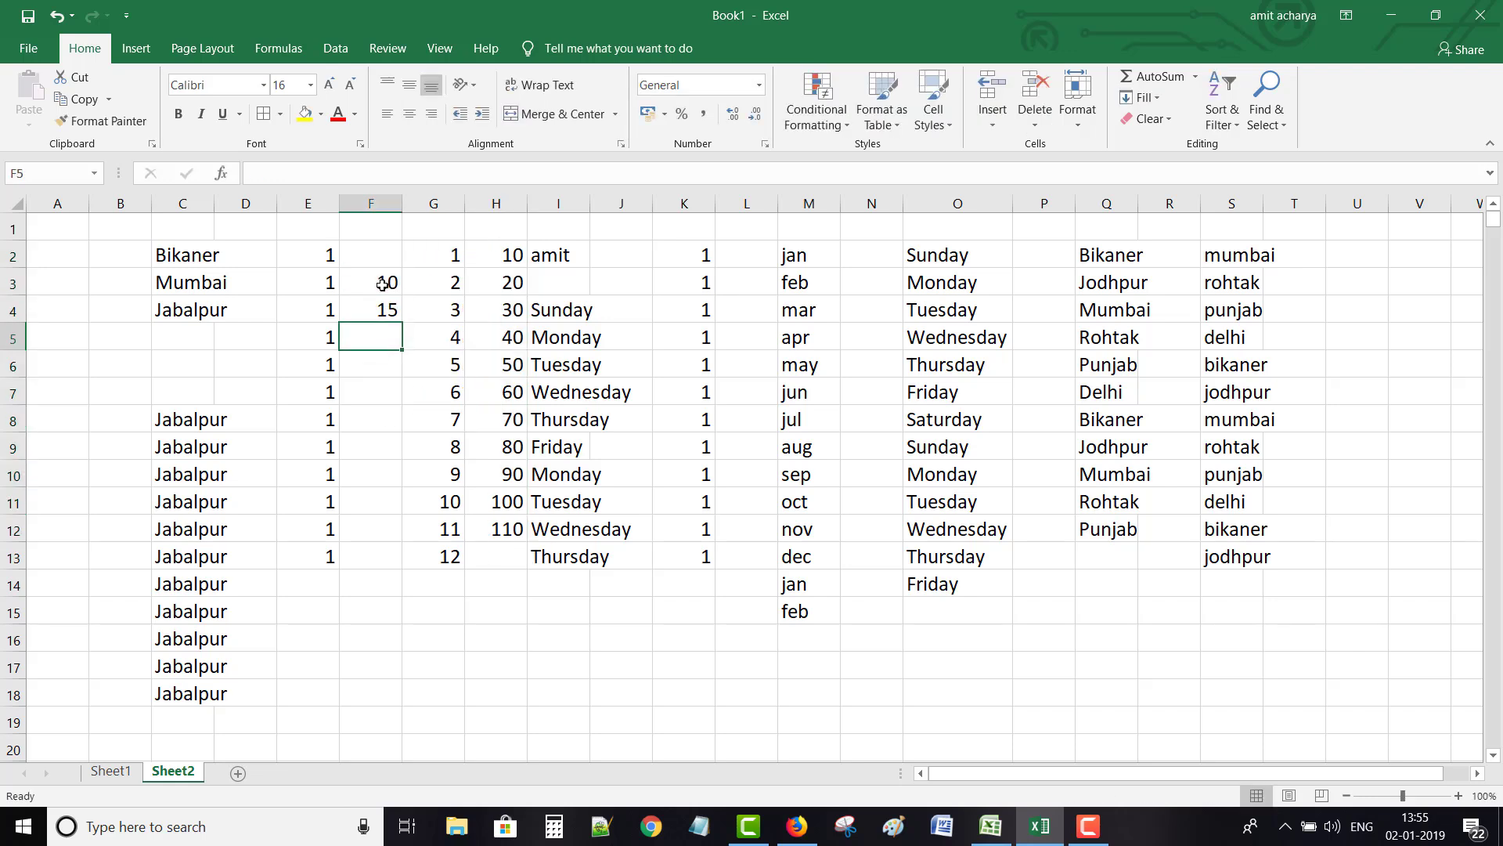
text(20)
key(Return)
text(25)
key(Return)
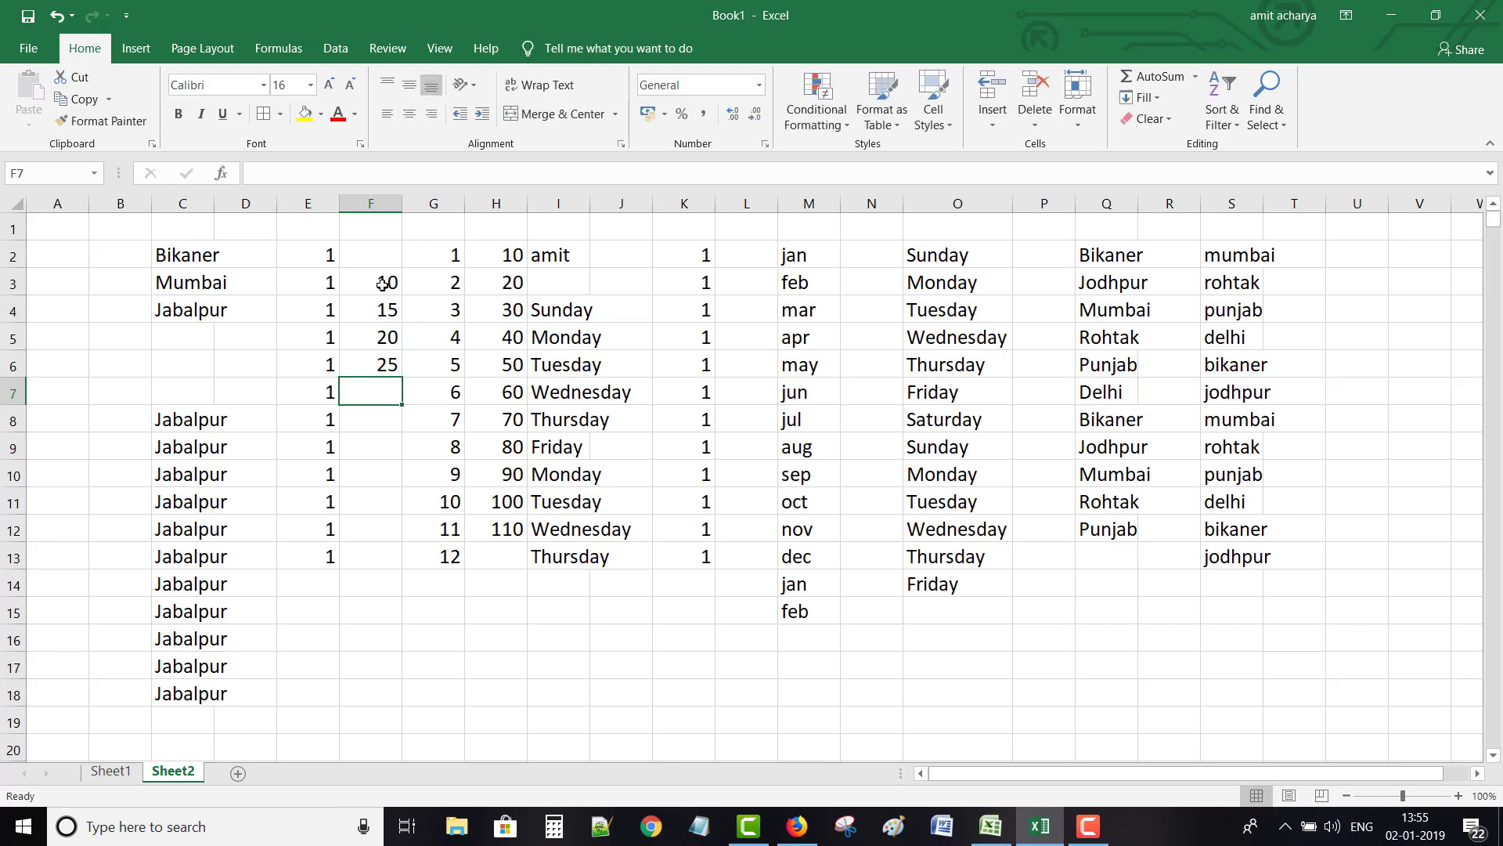
drag(379, 282, 408, 680)
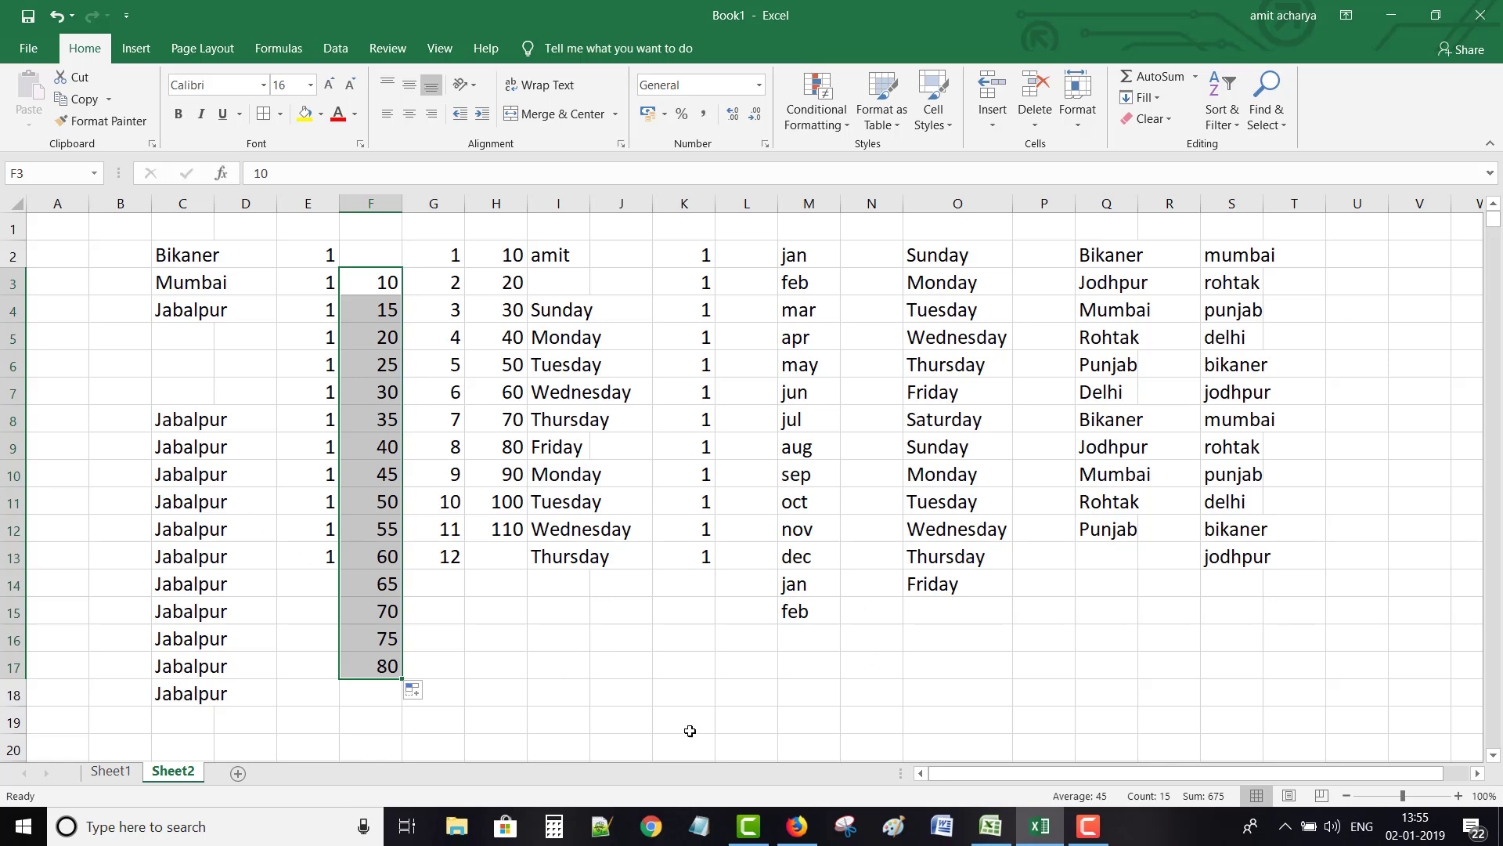
click(125, 775)
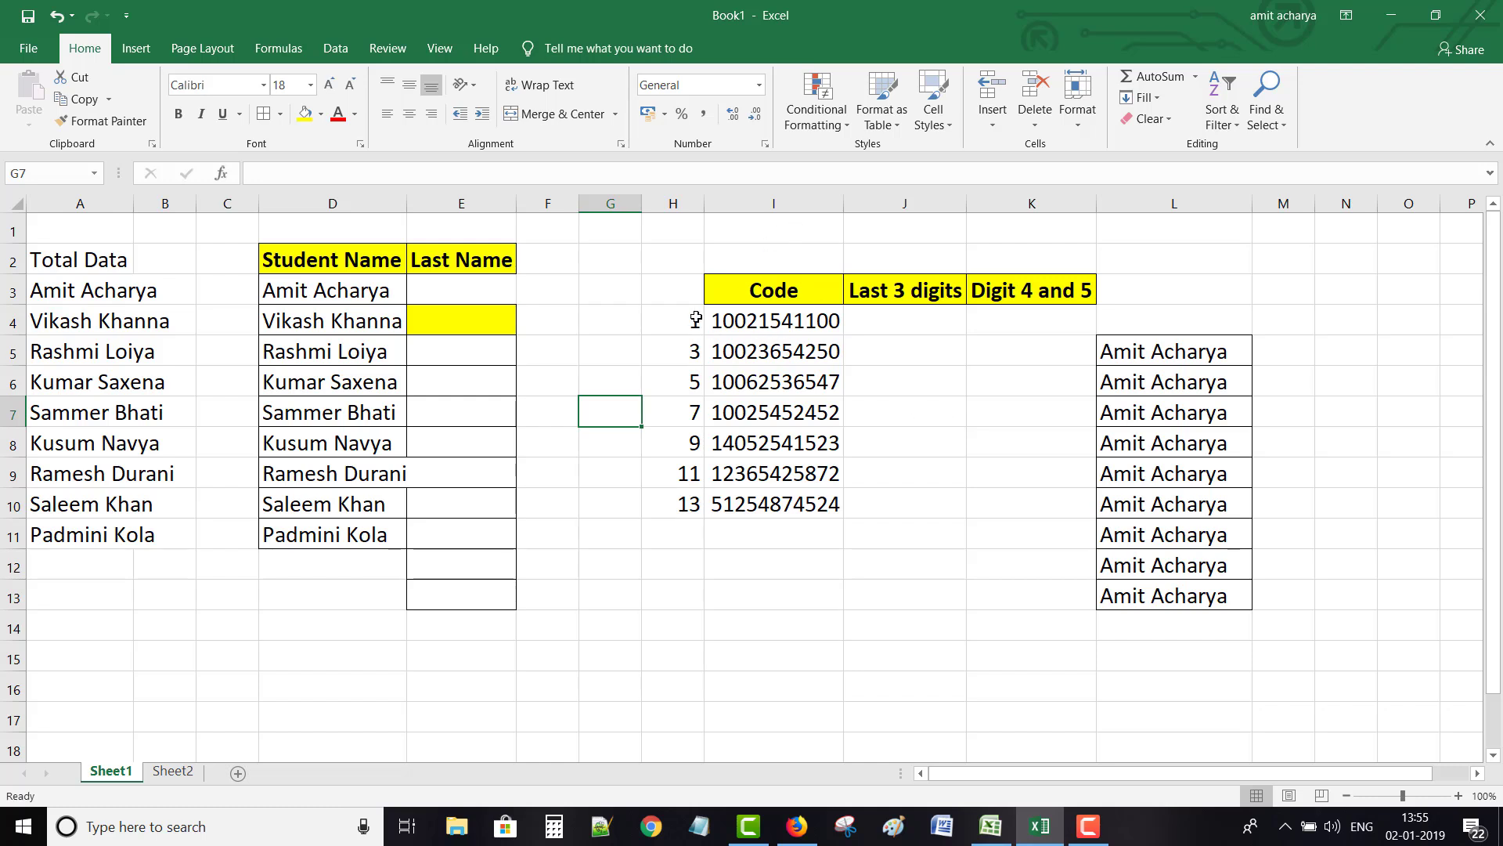
Clear the numbers from H4:H10 and review the codes in I4:I10
drag(692, 320, 690, 501)
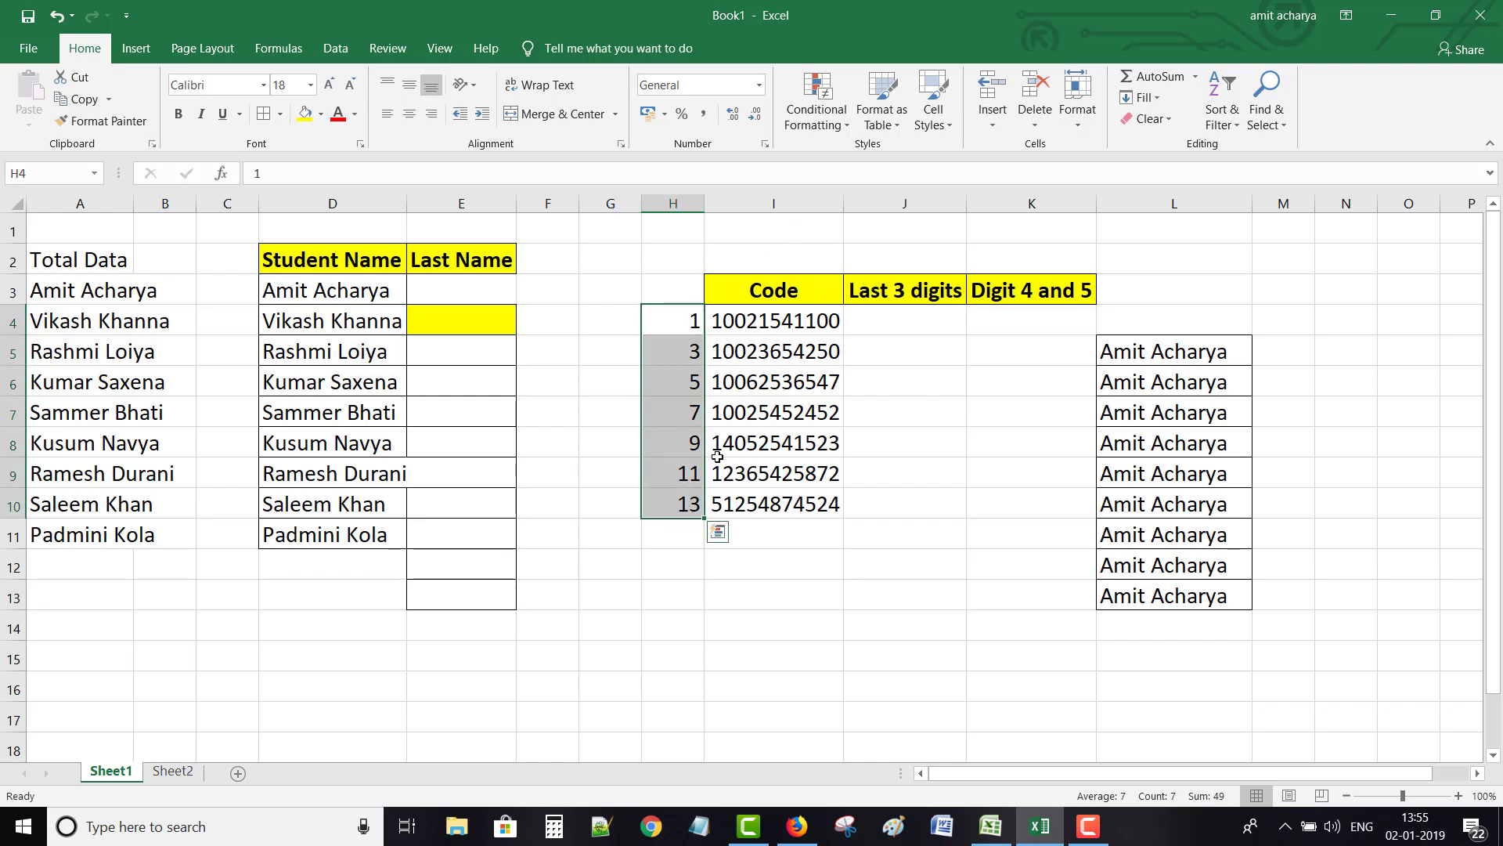
key(Delete)
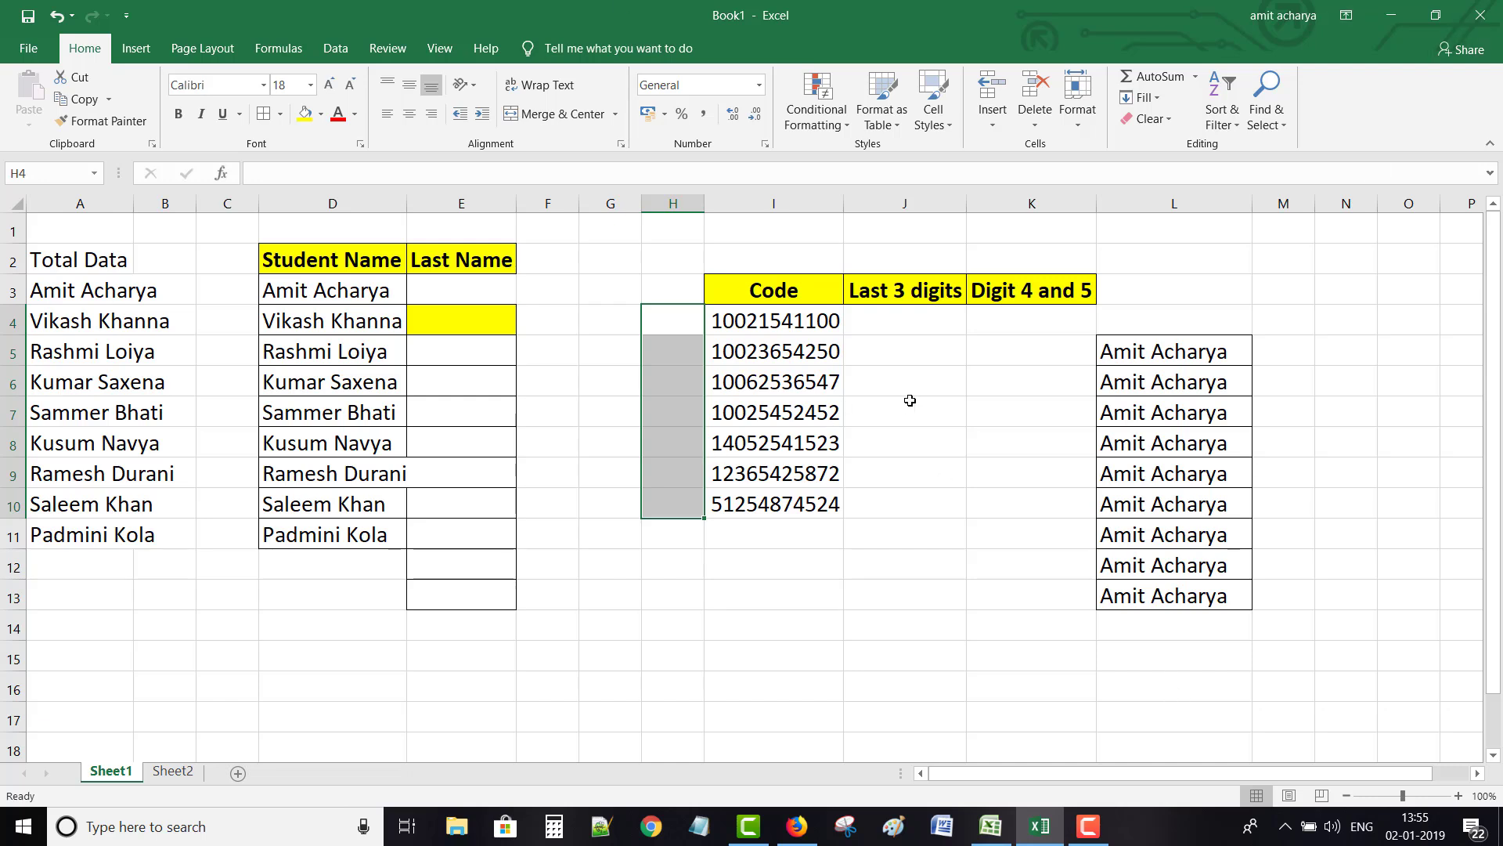
click(910, 400)
drag(771, 323, 775, 505)
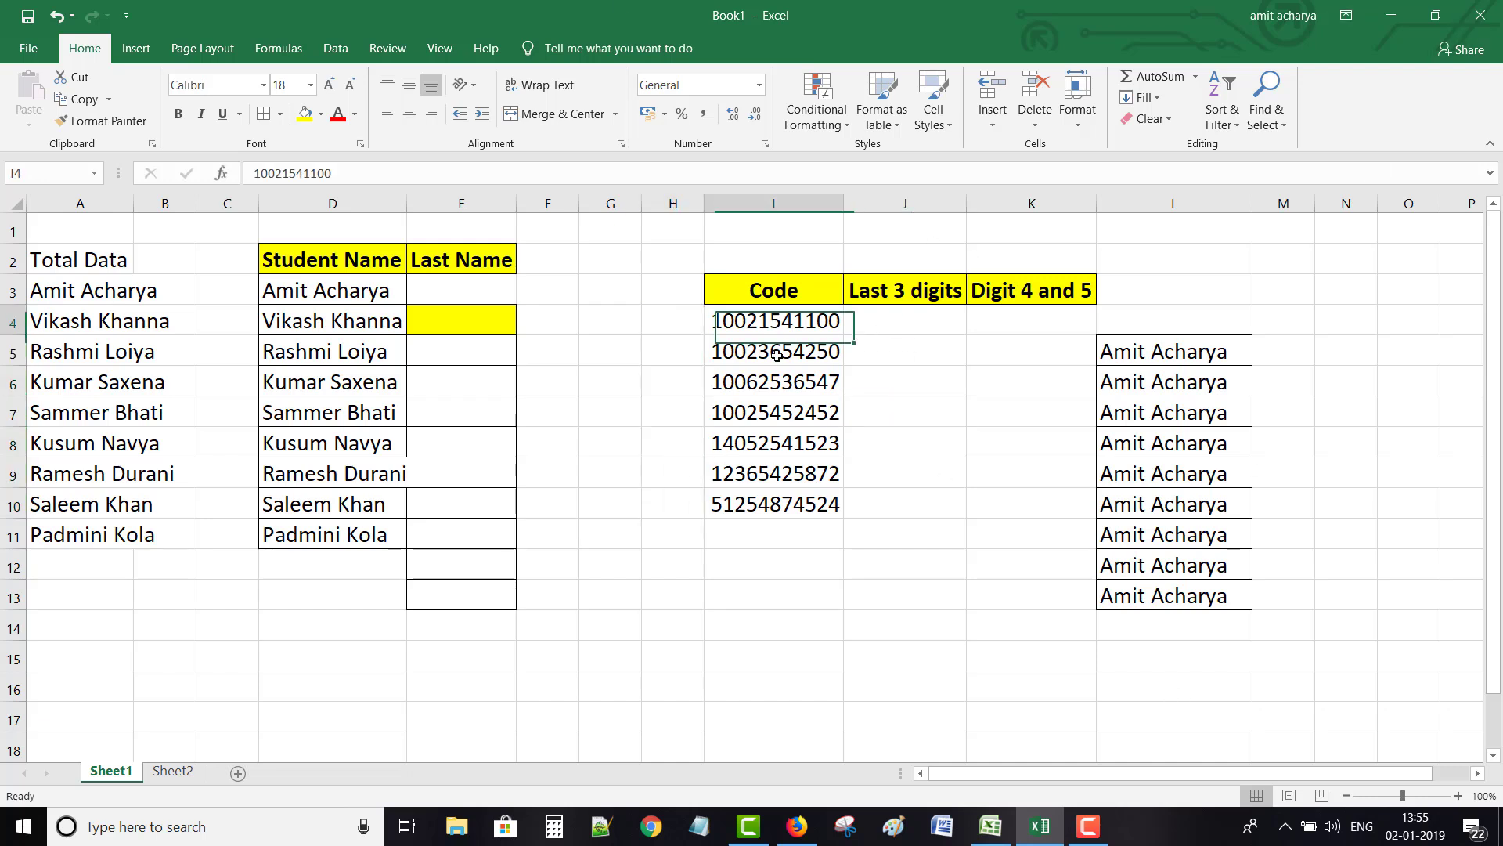
click(923, 509)
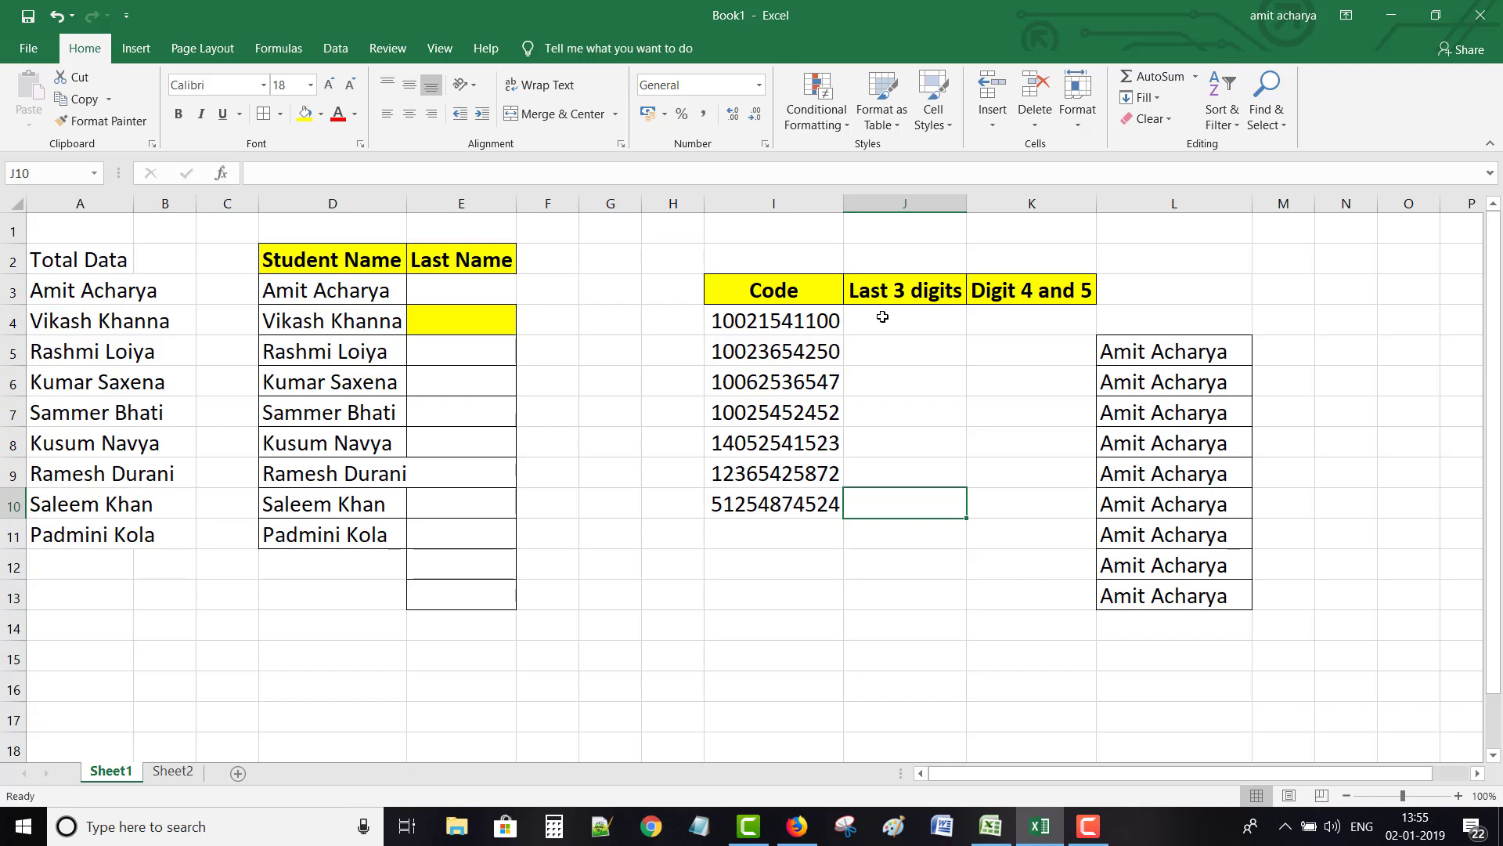
Enter 100 in J4 and Flash Fill J4:J10 with Ctrl+E
click(882, 318)
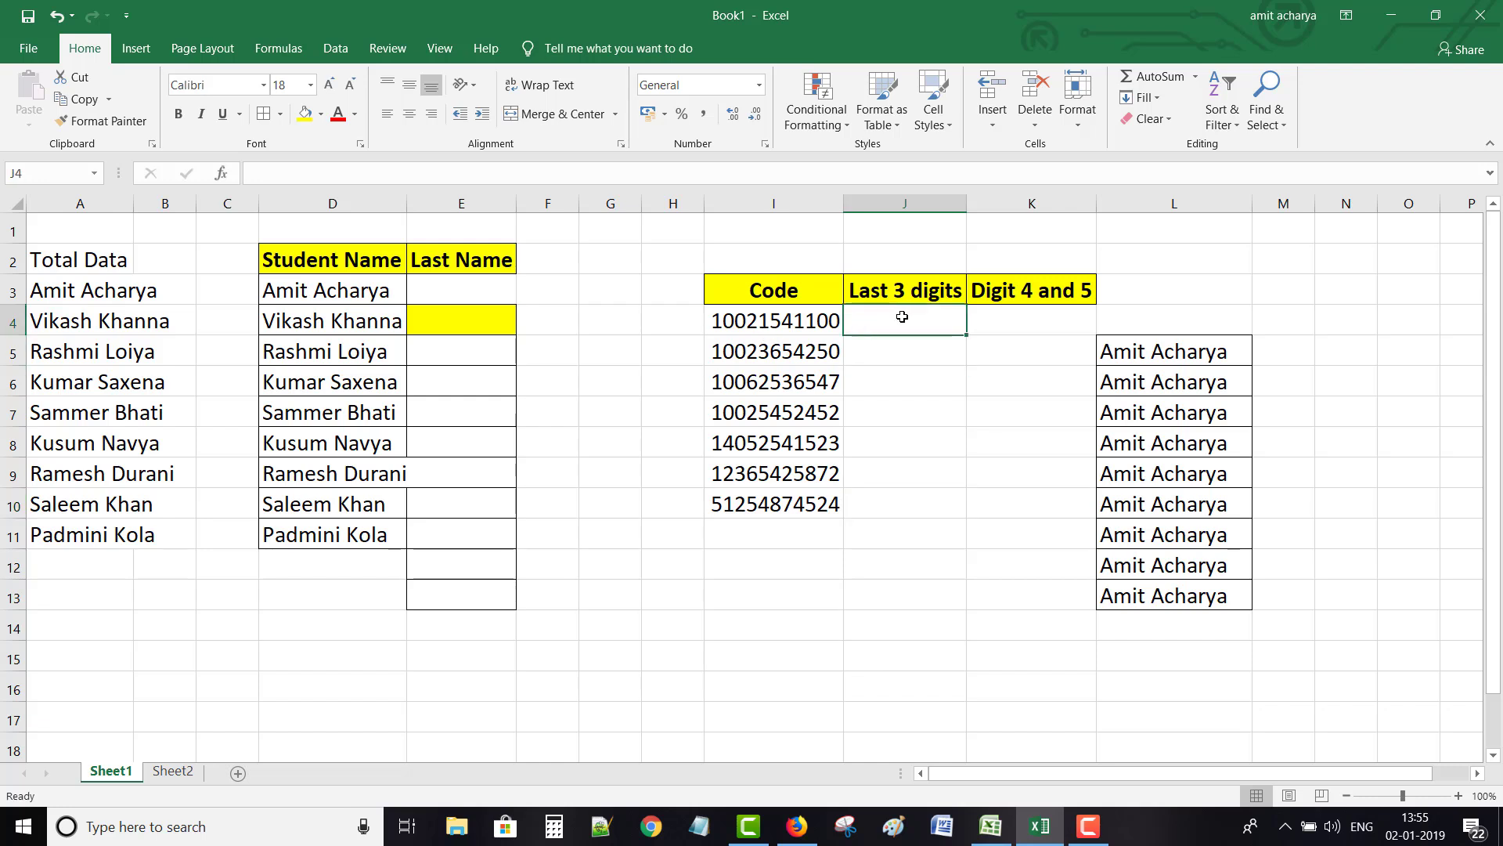
text(10)
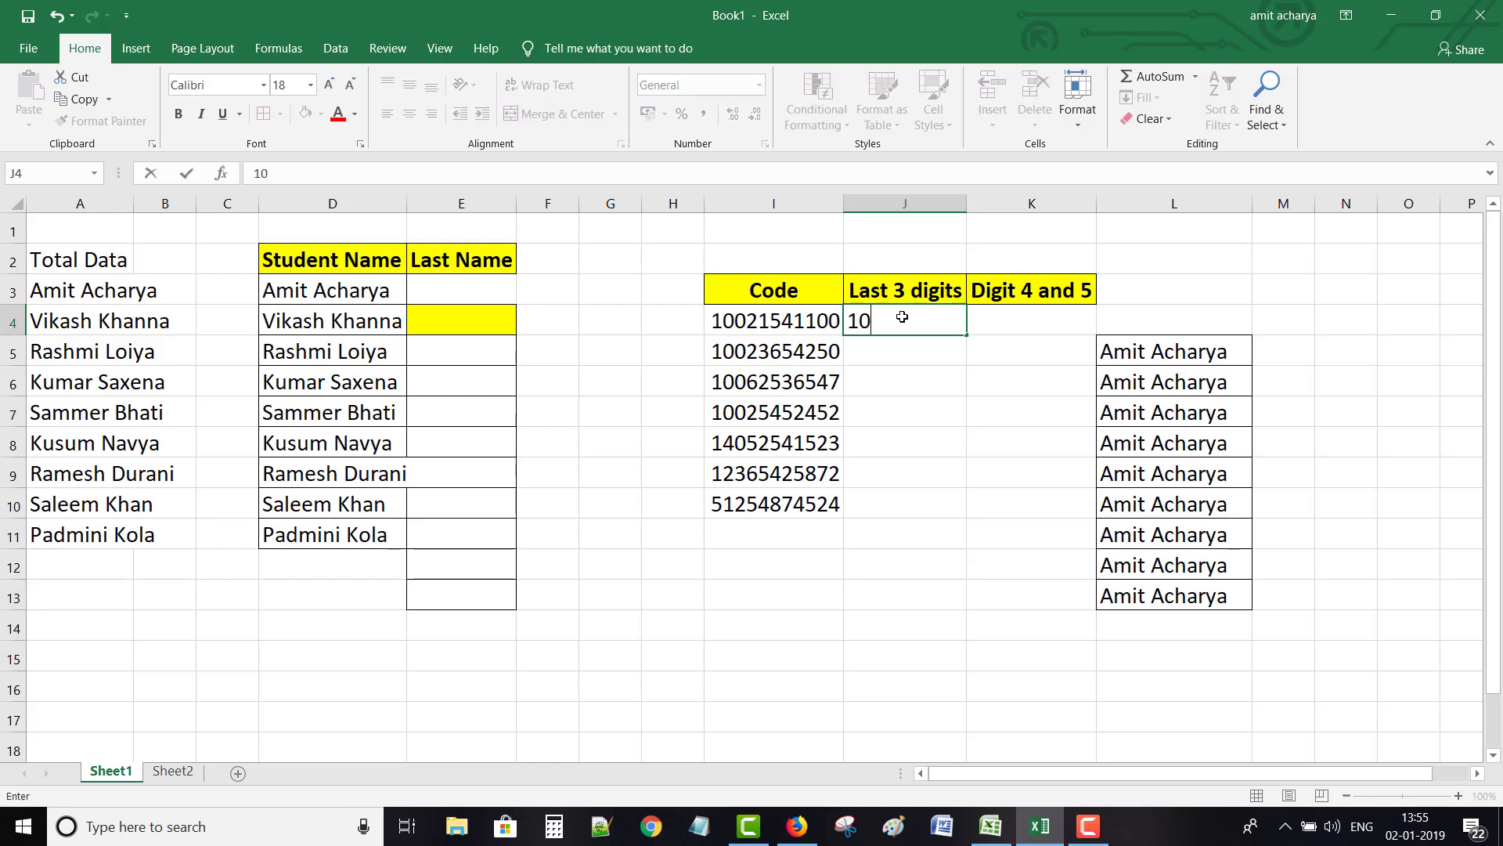
text(0)
key(Return)
click(917, 317)
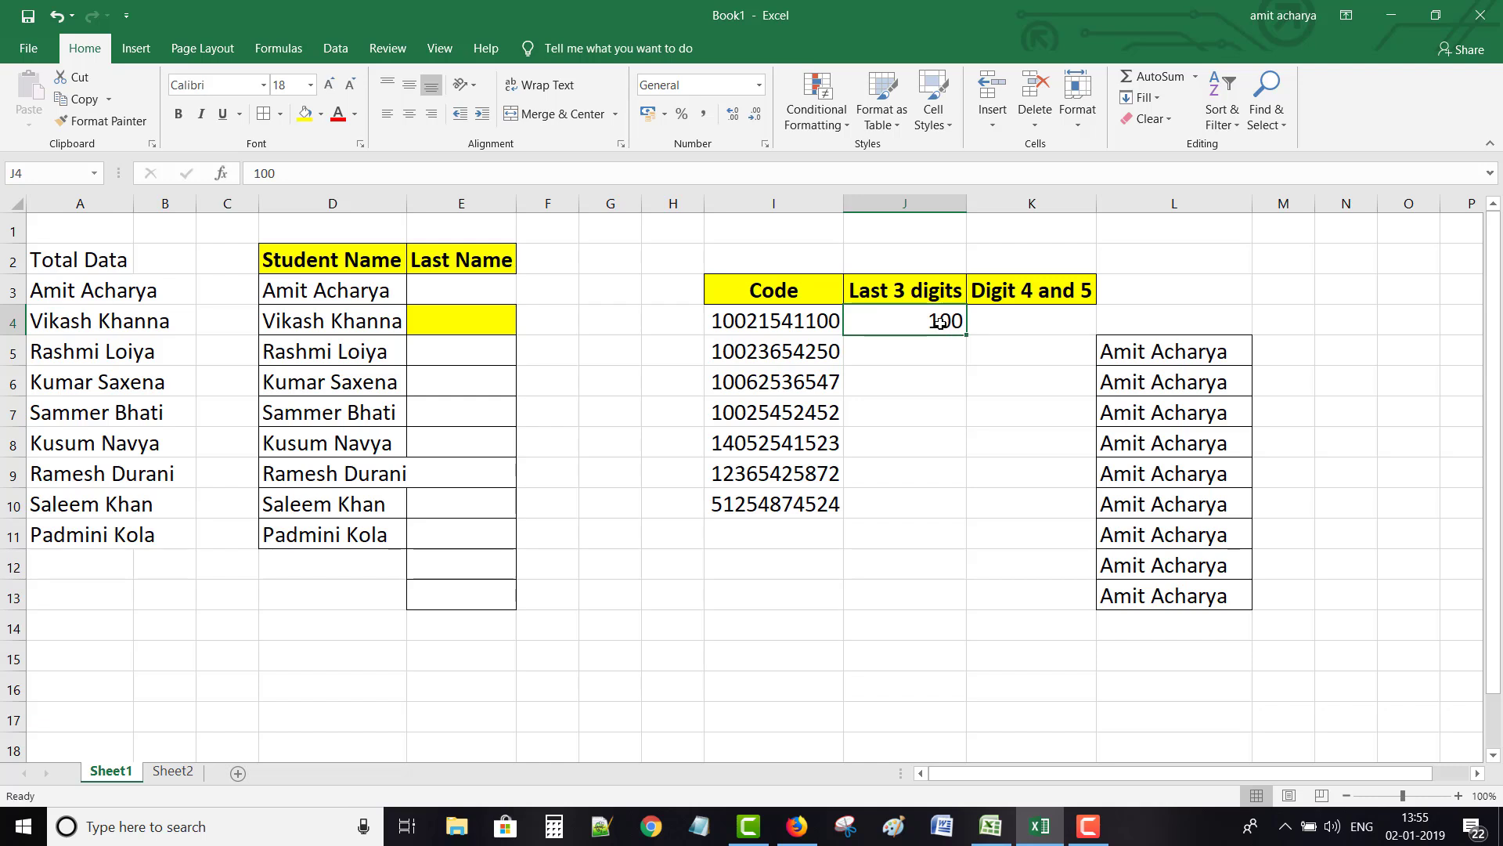
drag(940, 321, 938, 501)
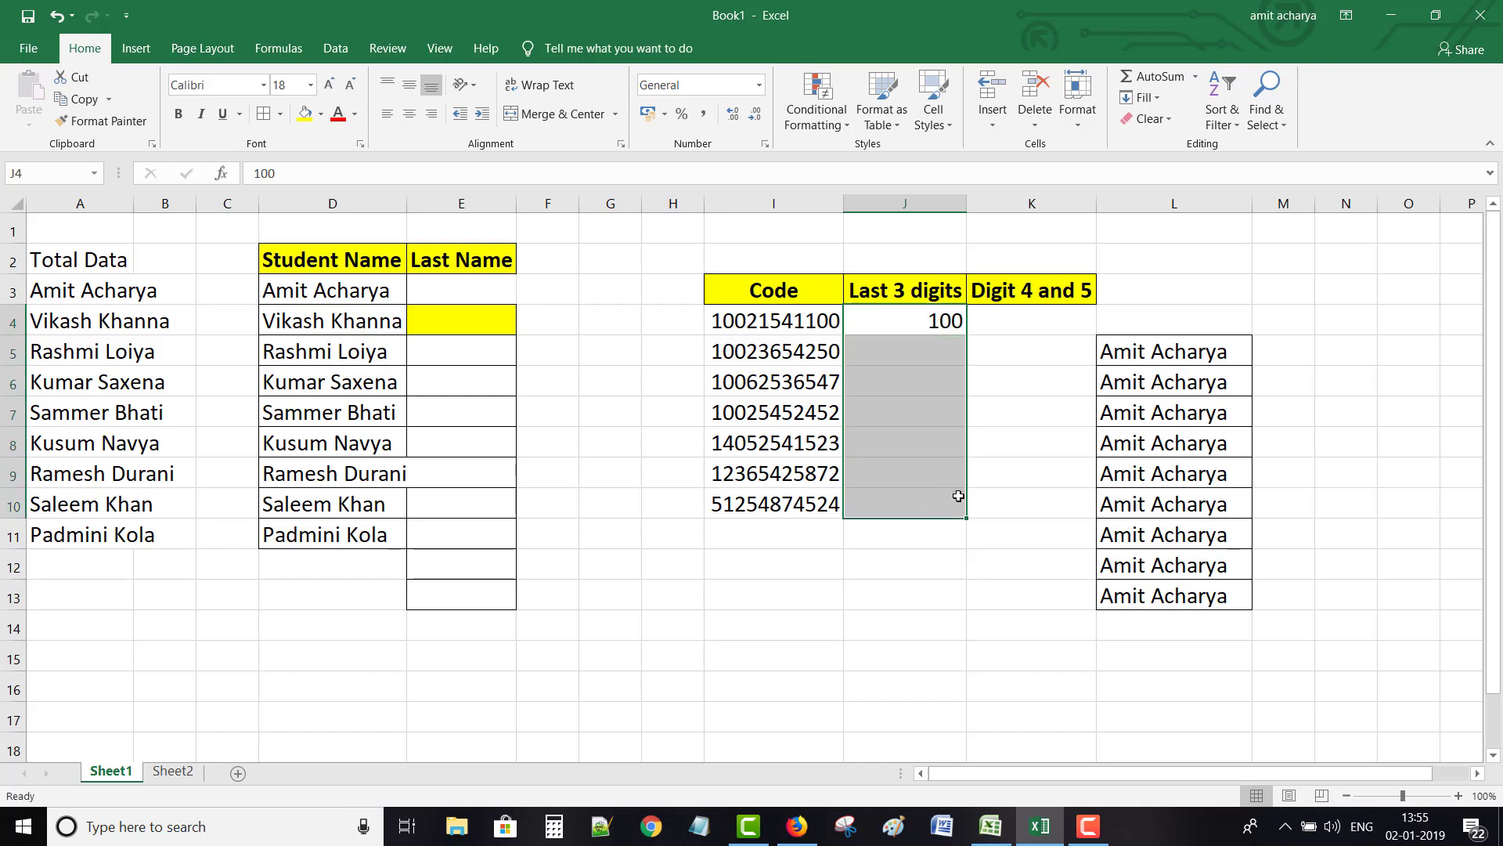
key(ctrl+e)
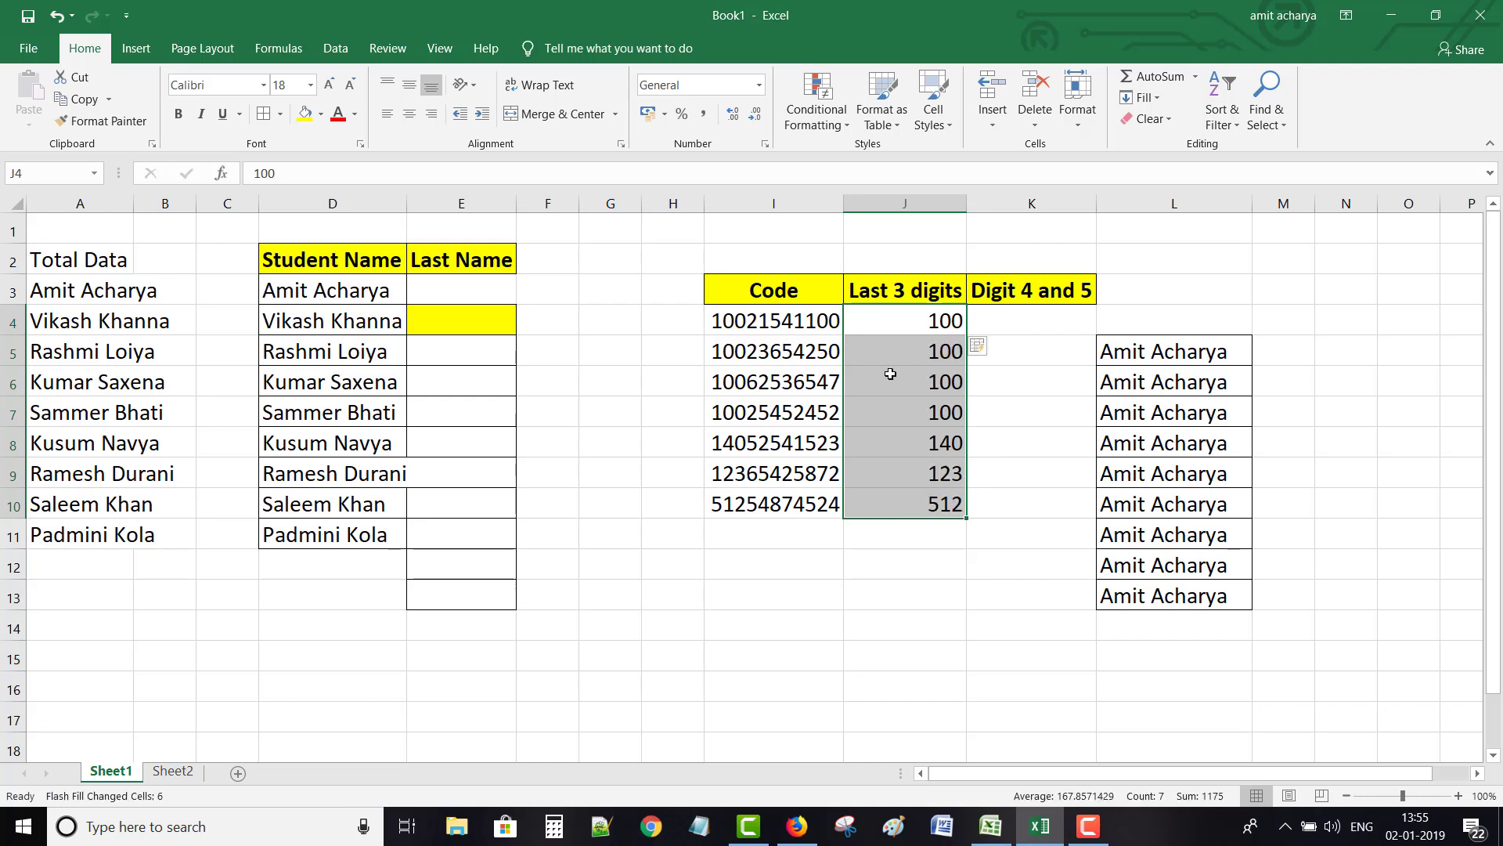
click(1035, 383)
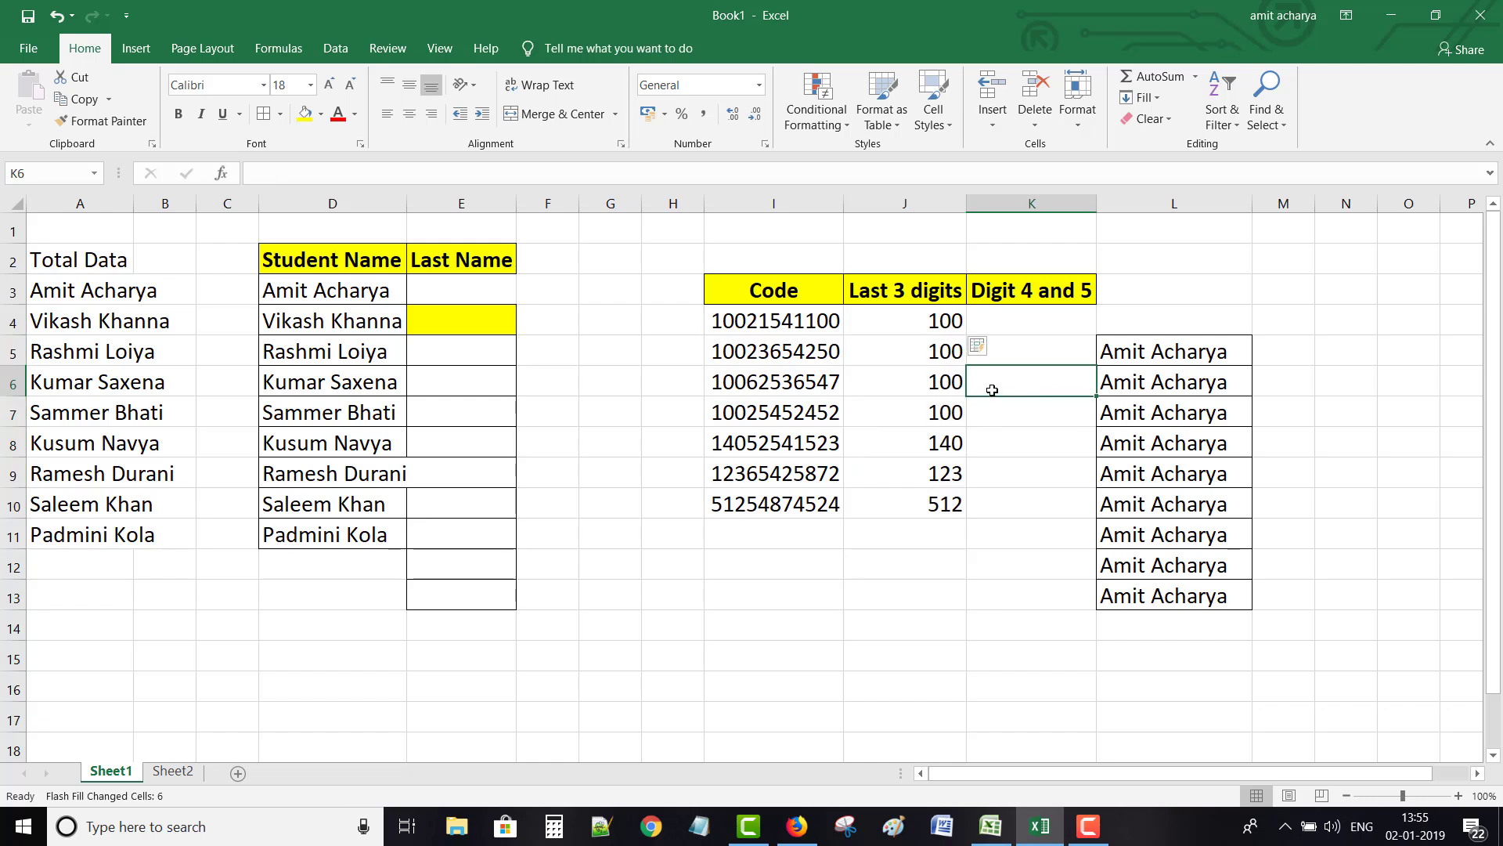
Compare the flash-filled results with the codes and delete the incorrect values in J4:J10
drag(947, 319, 948, 419)
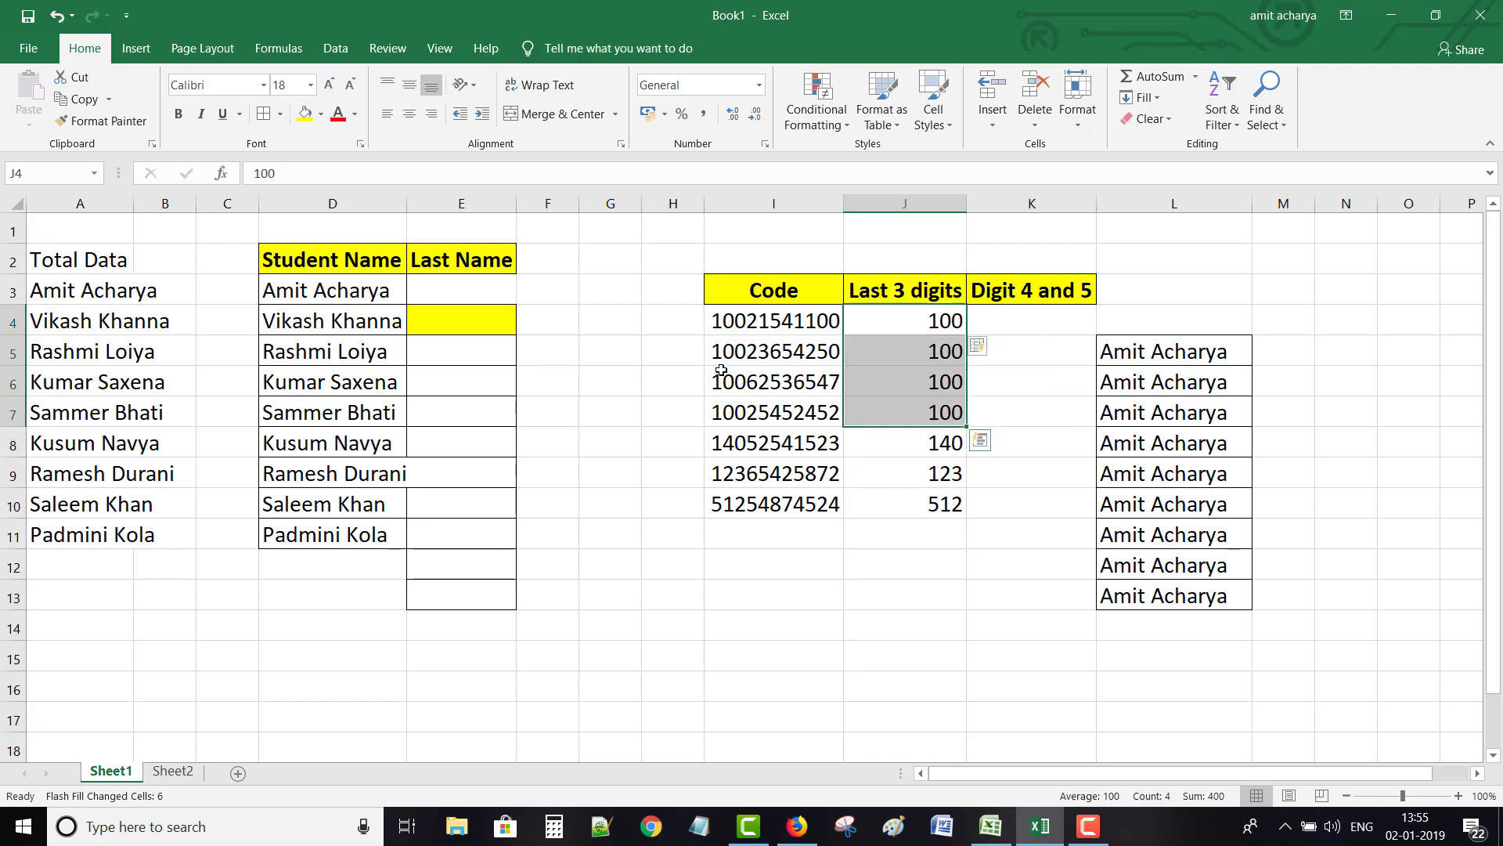
drag(724, 317, 739, 400)
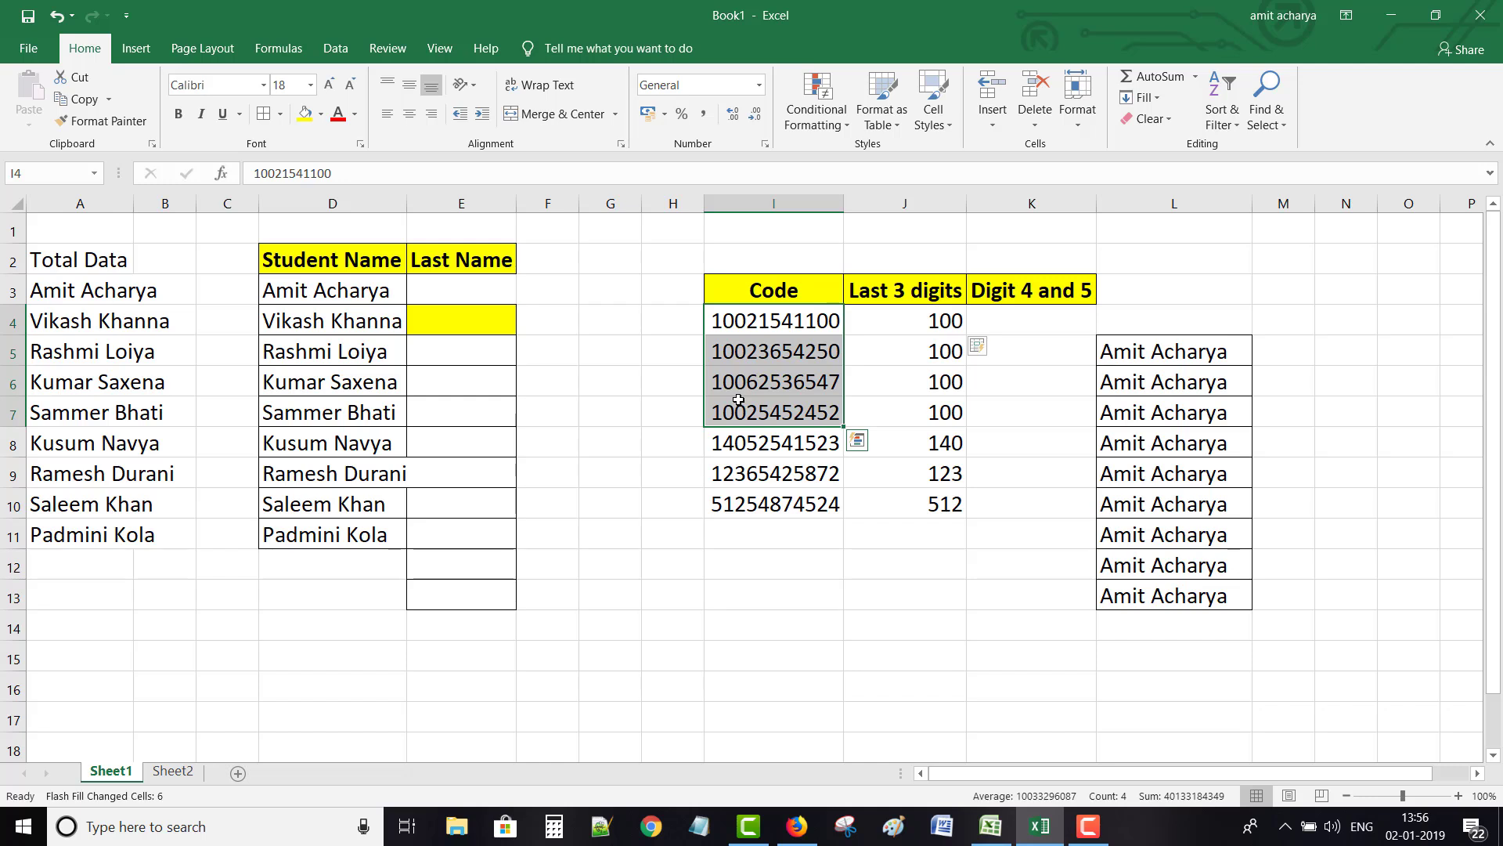
drag(919, 316, 945, 504)
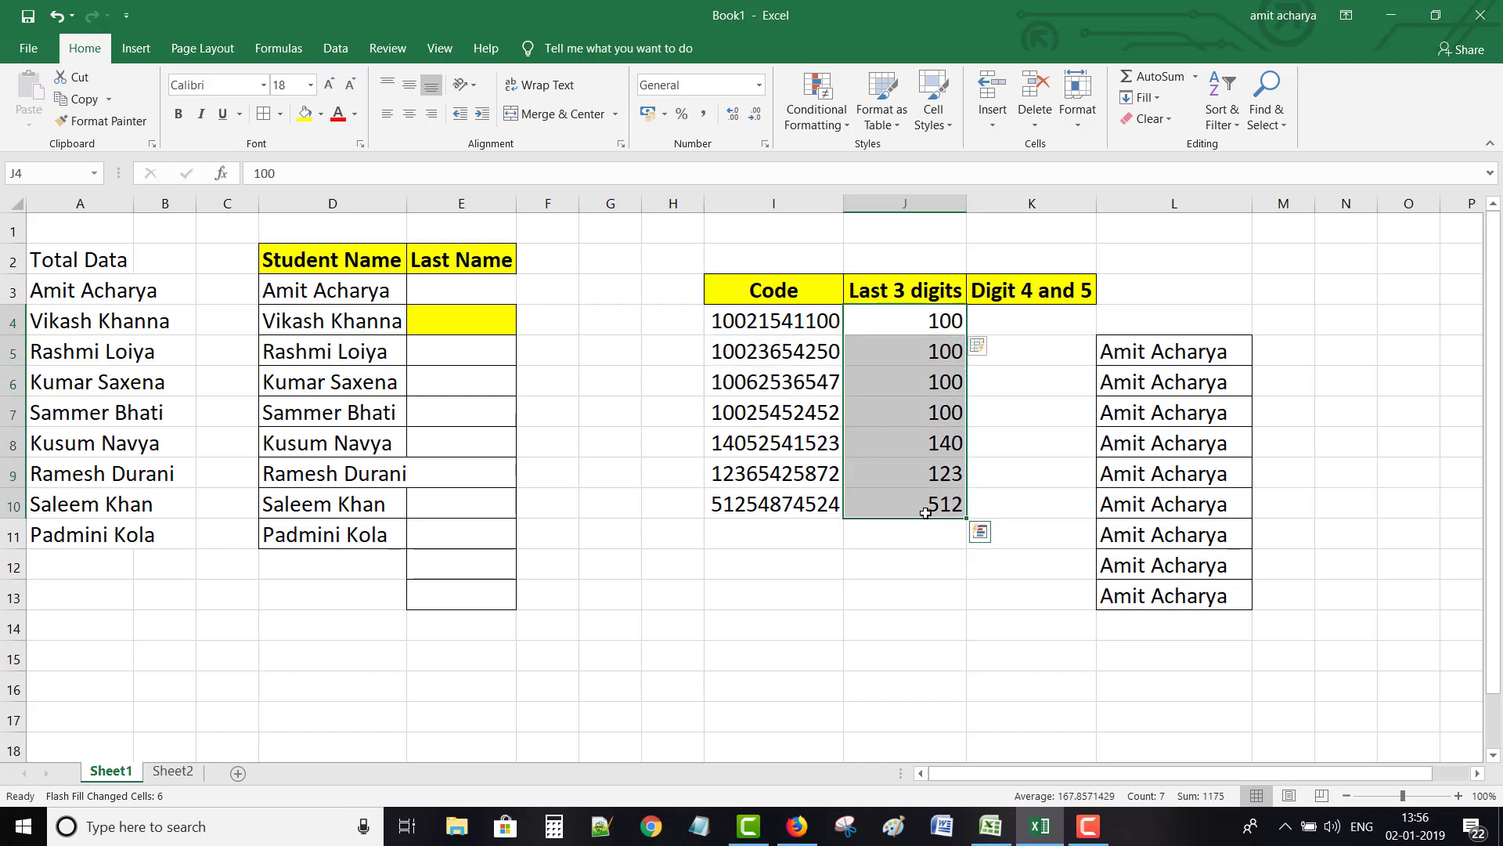
key(Delete)
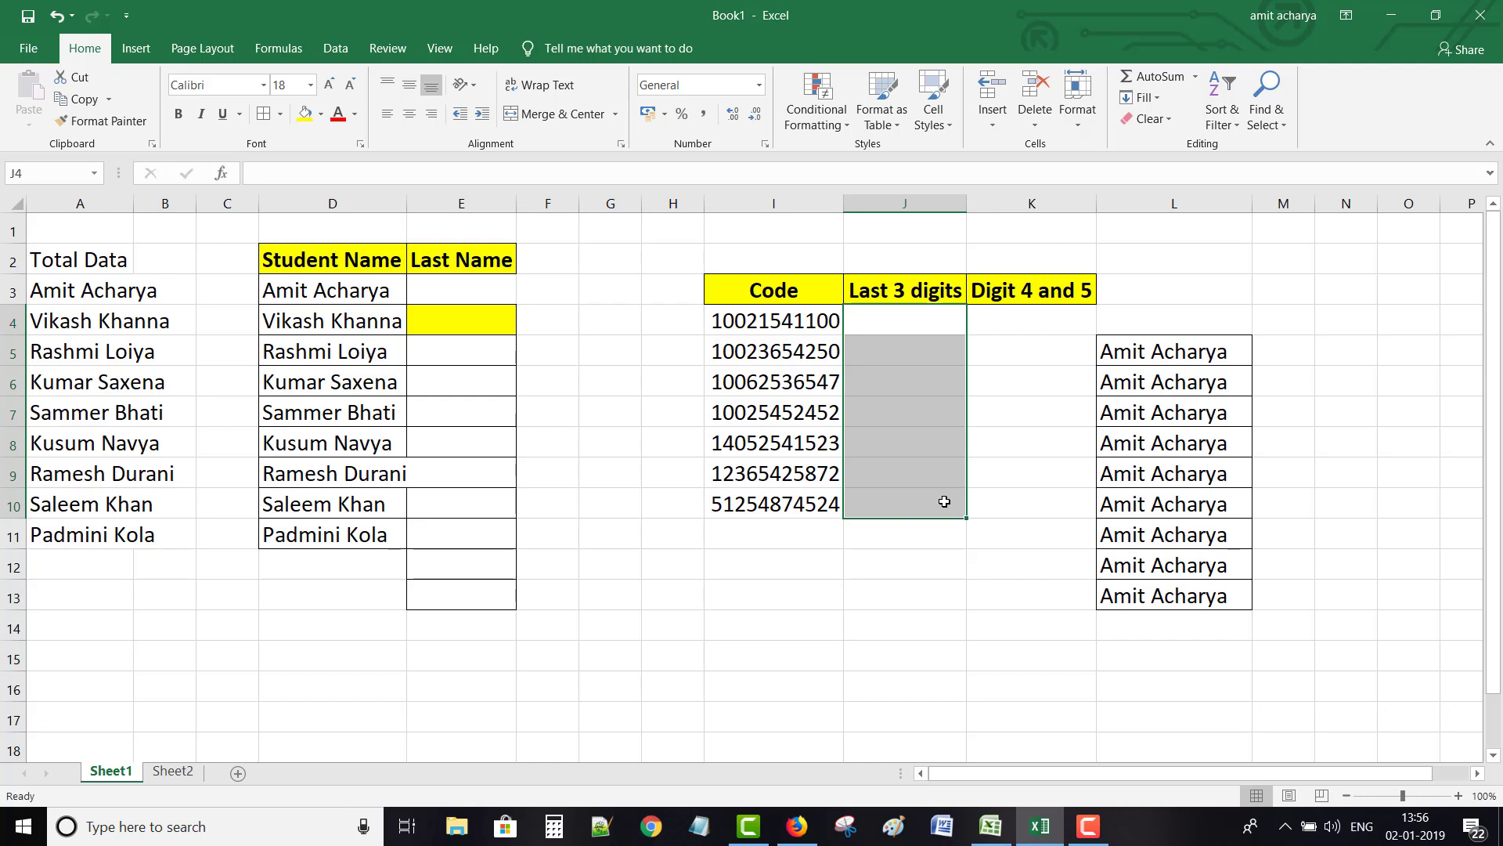
Enter examples 100 and 250 in J4:J5, then Flash Fill J4:J10 with the remaining last three digits
click(942, 327)
text(1)
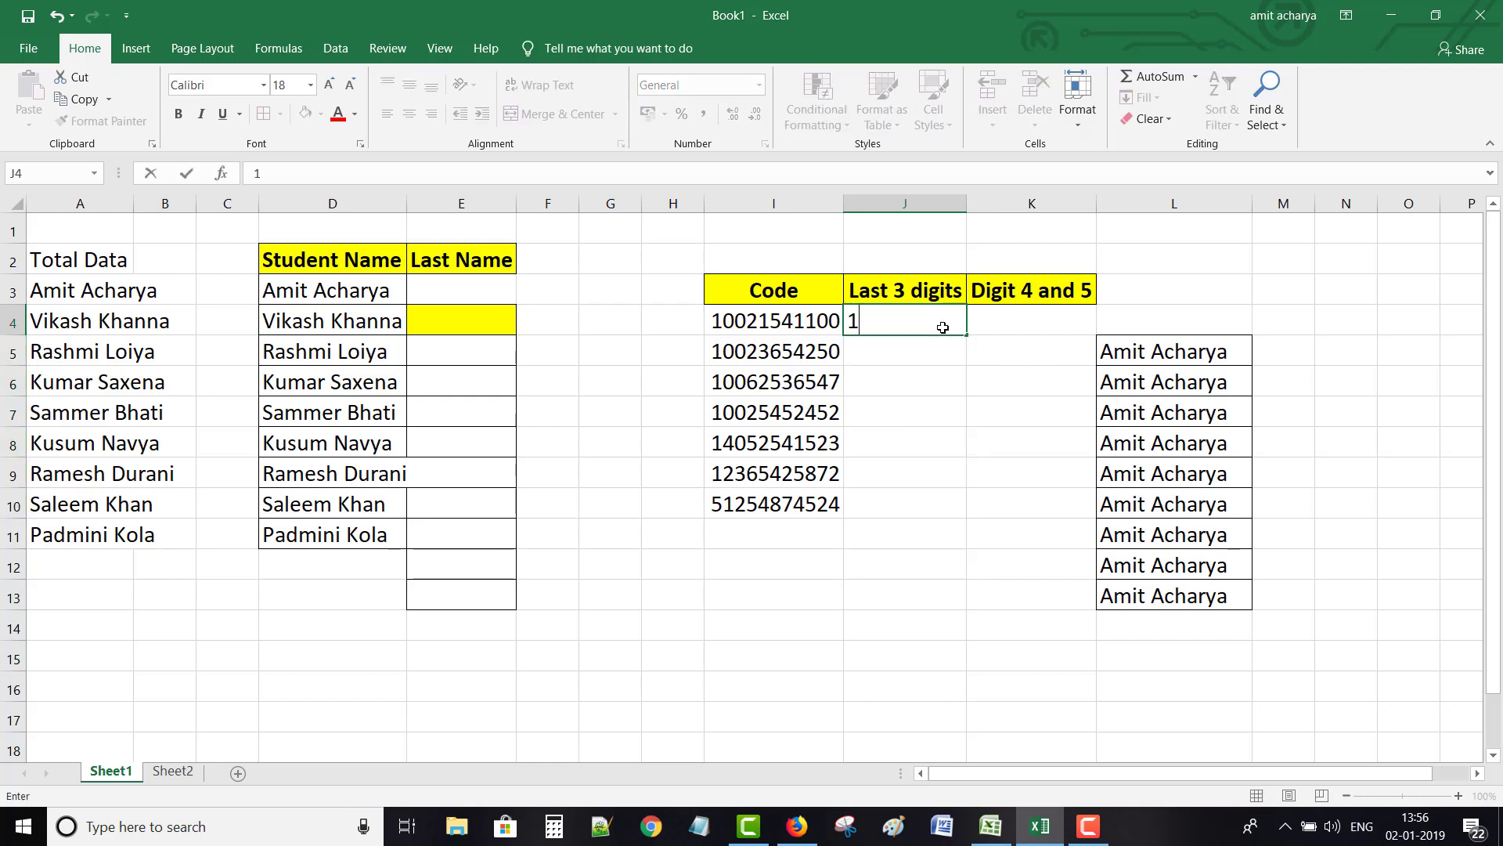
text(00)
click(918, 346)
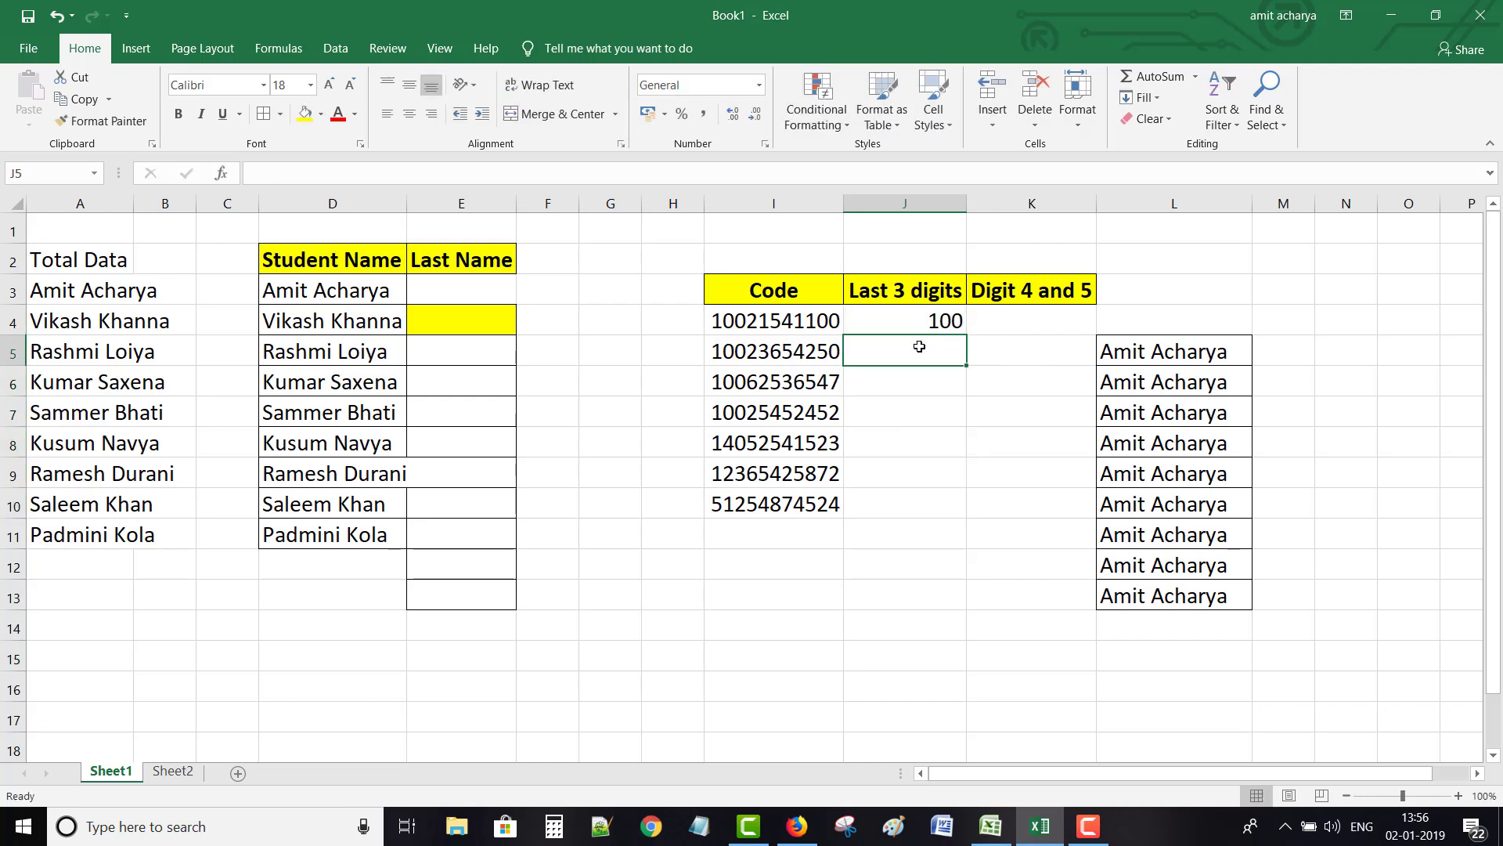
text(250)
key(Return)
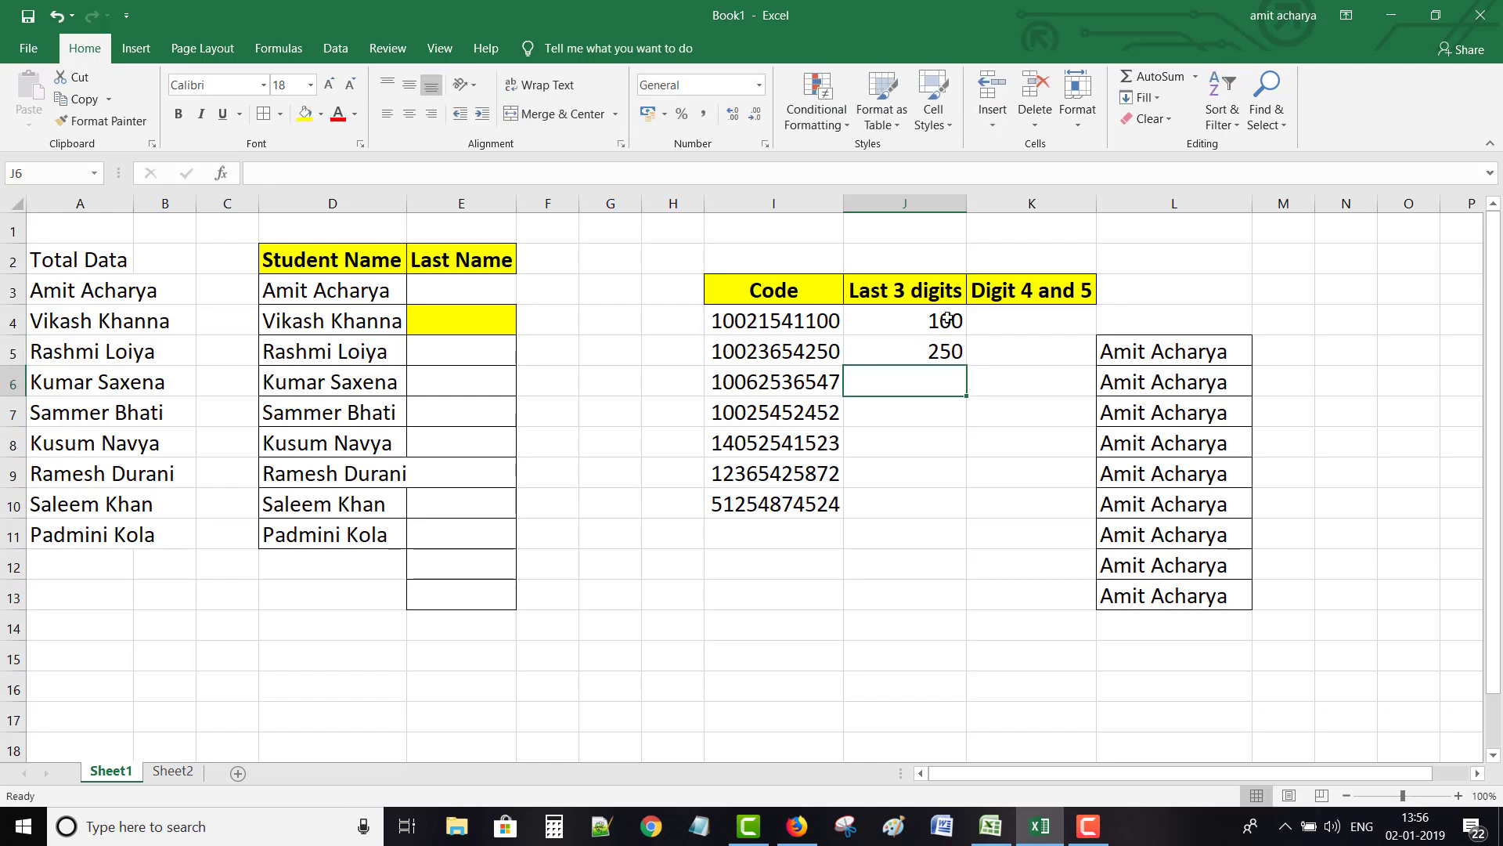
drag(947, 318, 935, 521)
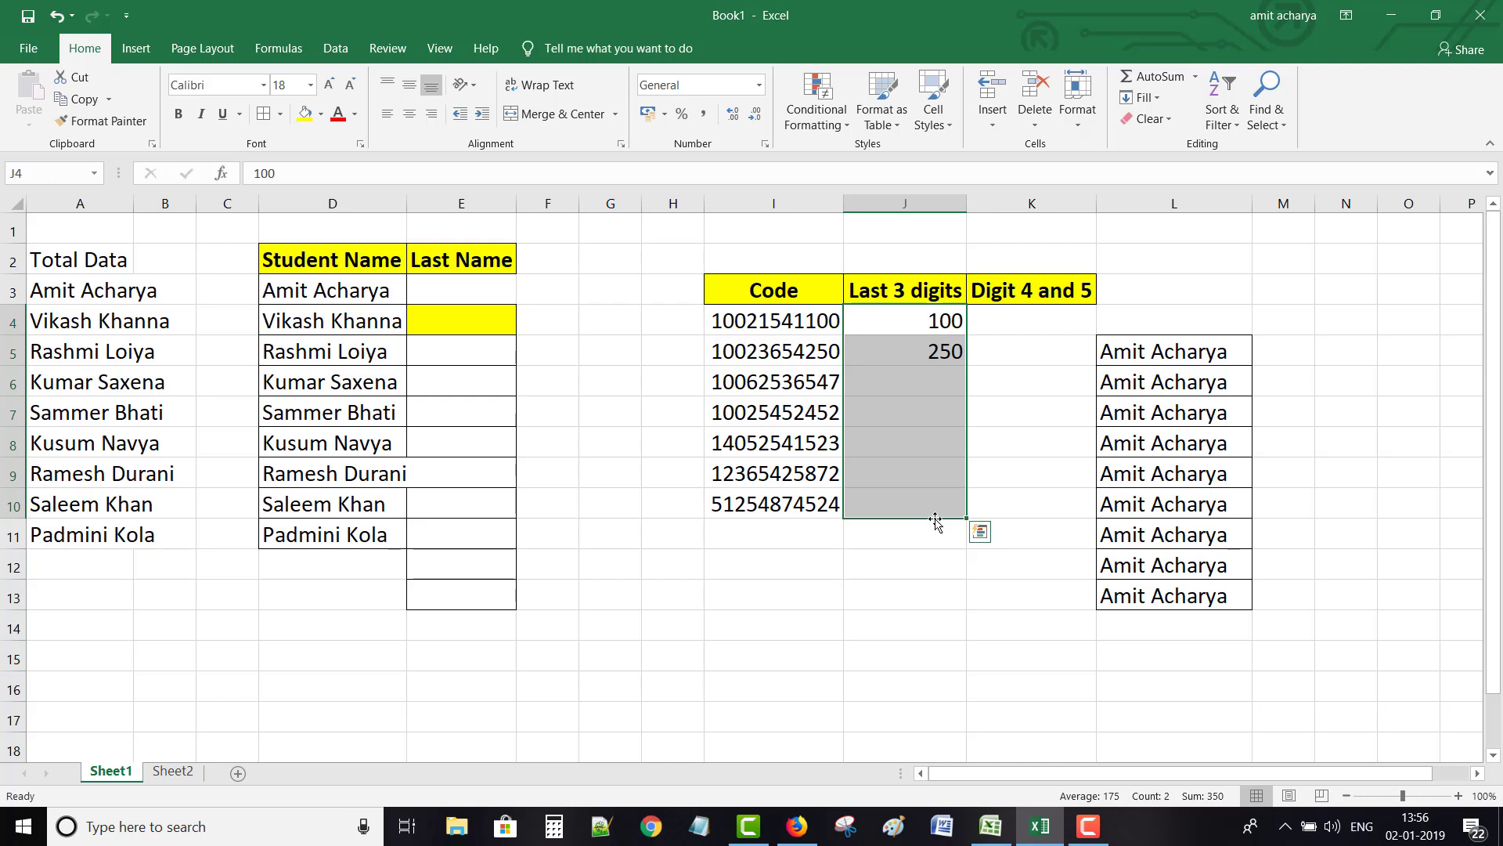
key(ctrl+e)
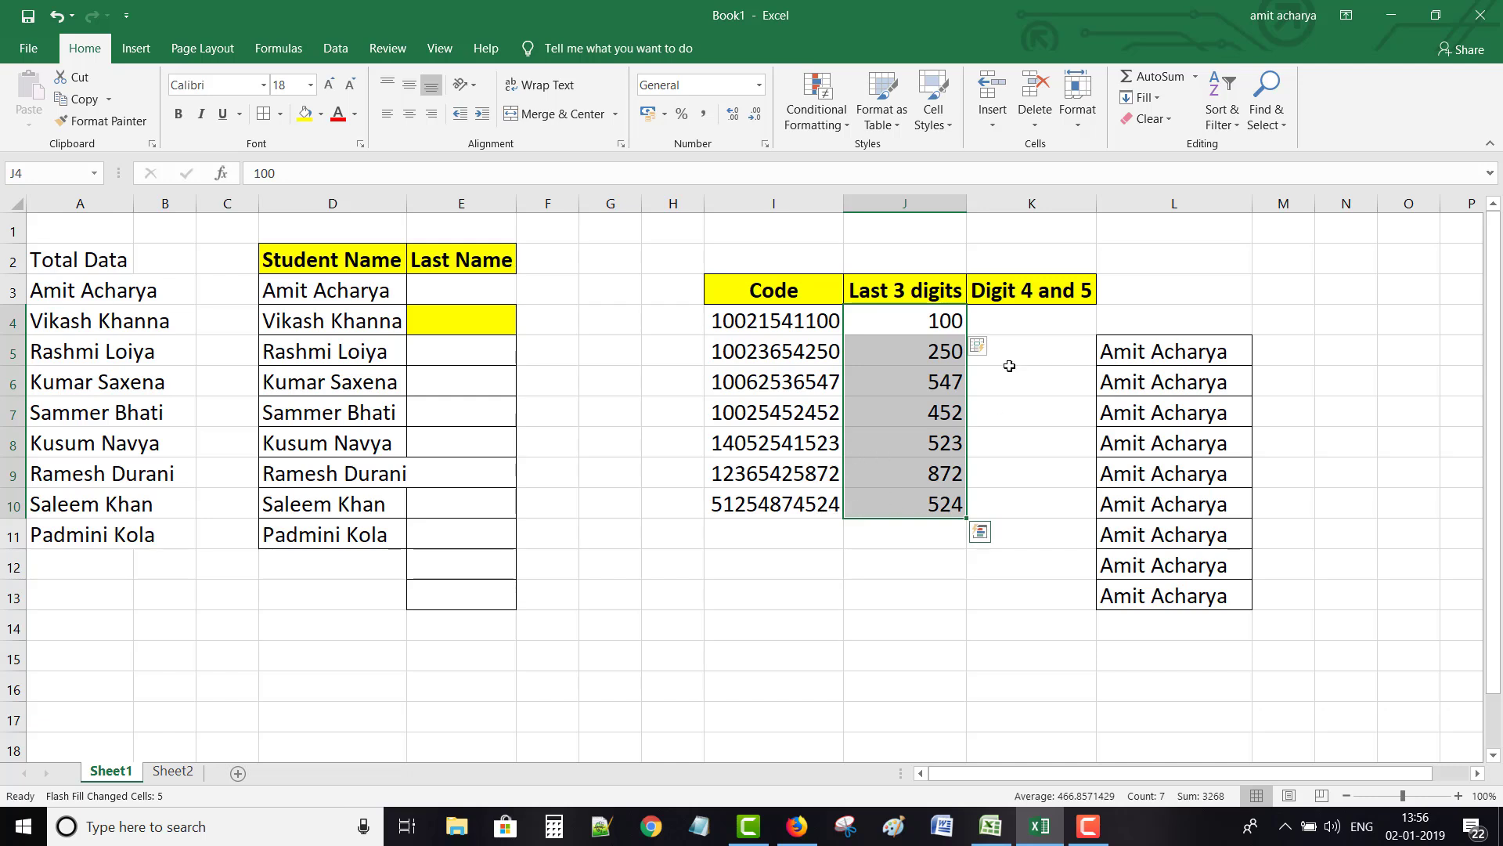
click(1010, 328)
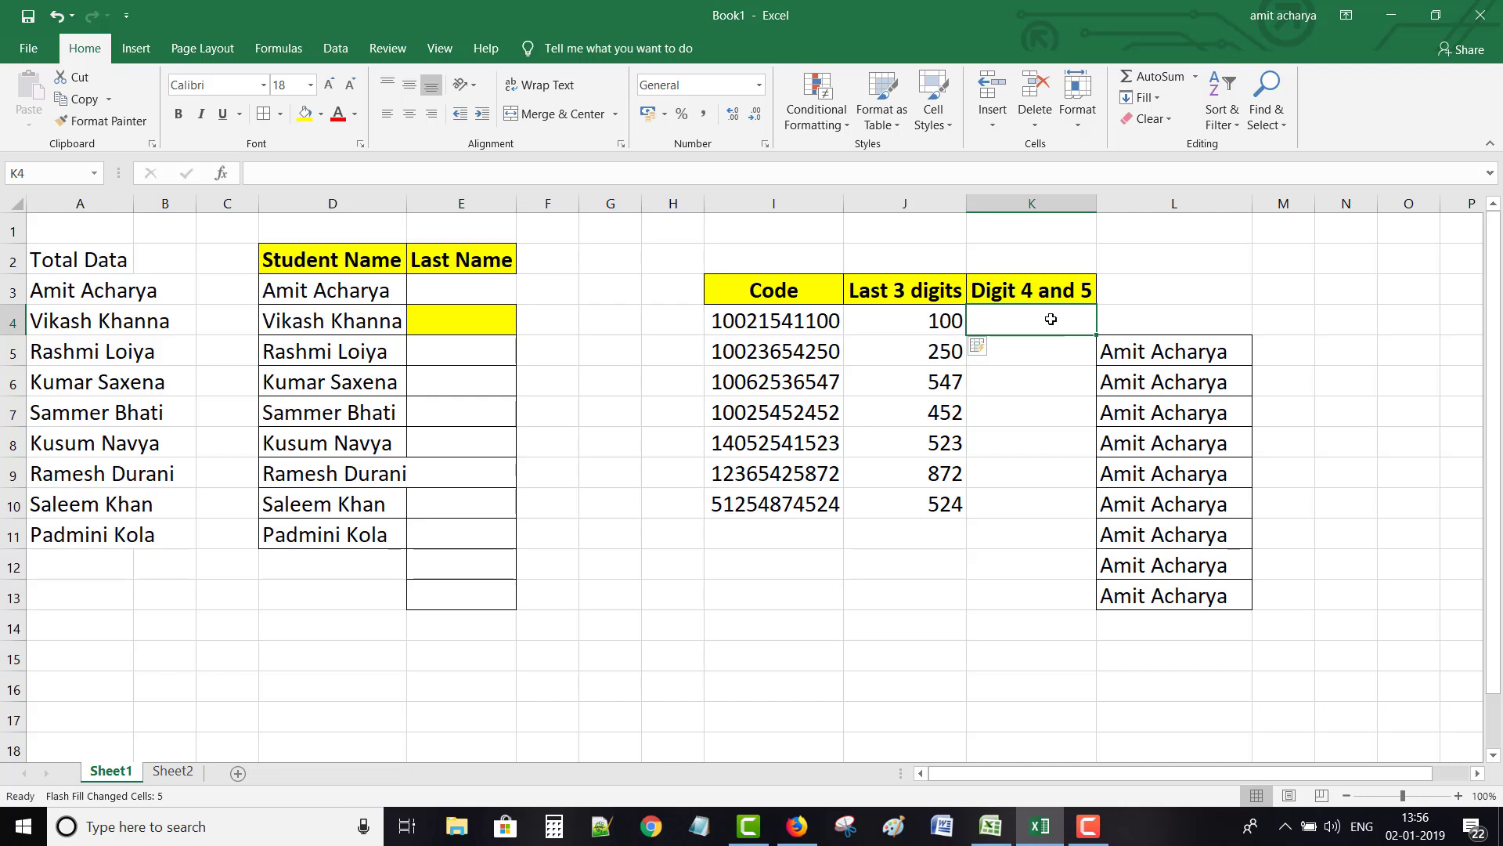
Enter 21 and 23 in K4:K5, then Flash Fill K4:K10 to get 62, 25, 52, 65, 54
text(21)
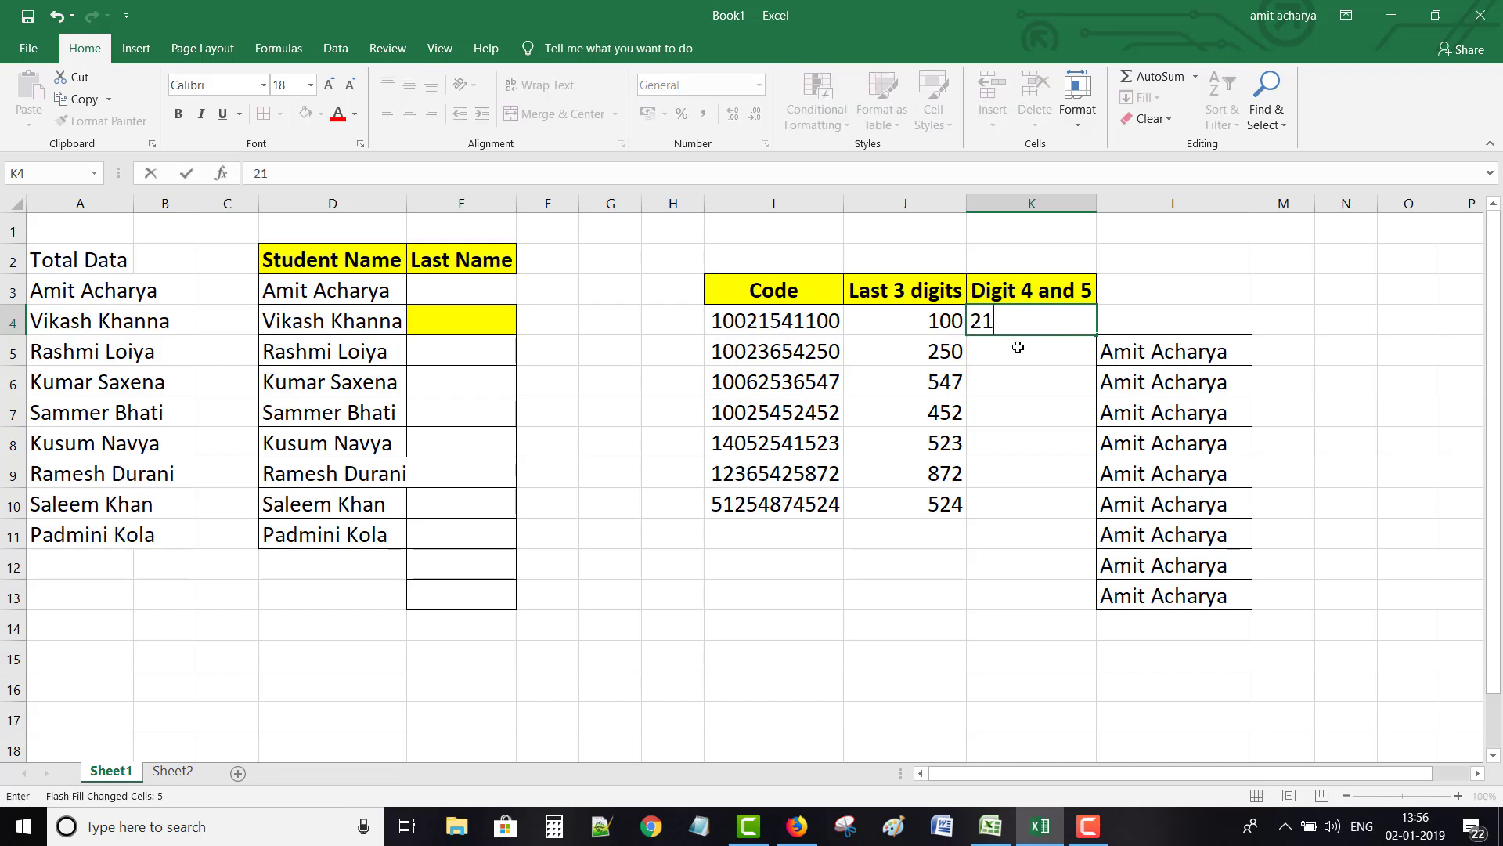
key(Return)
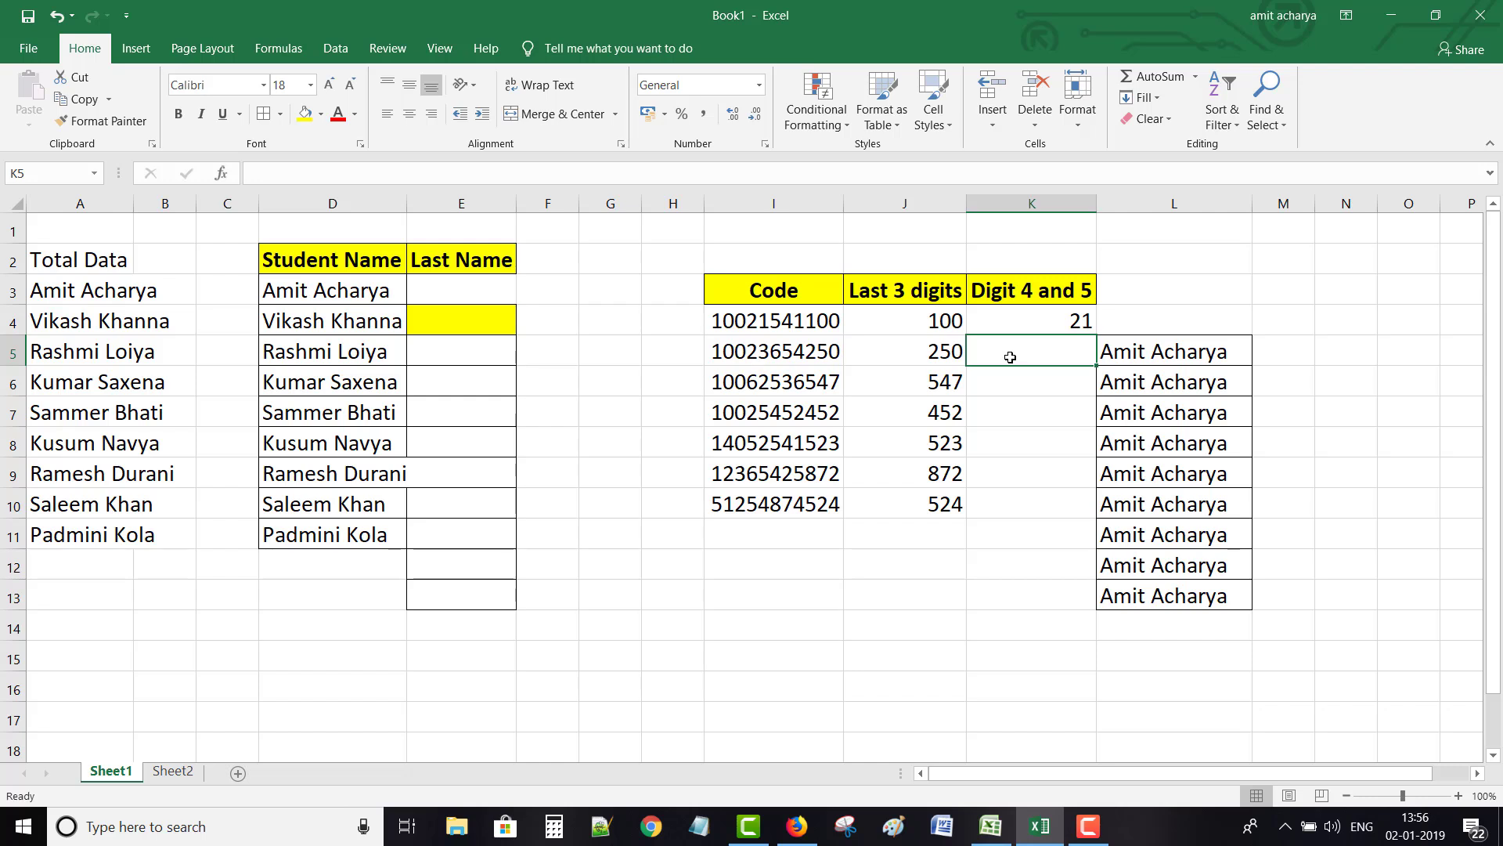
text(23)
drag(1053, 318, 1065, 499)
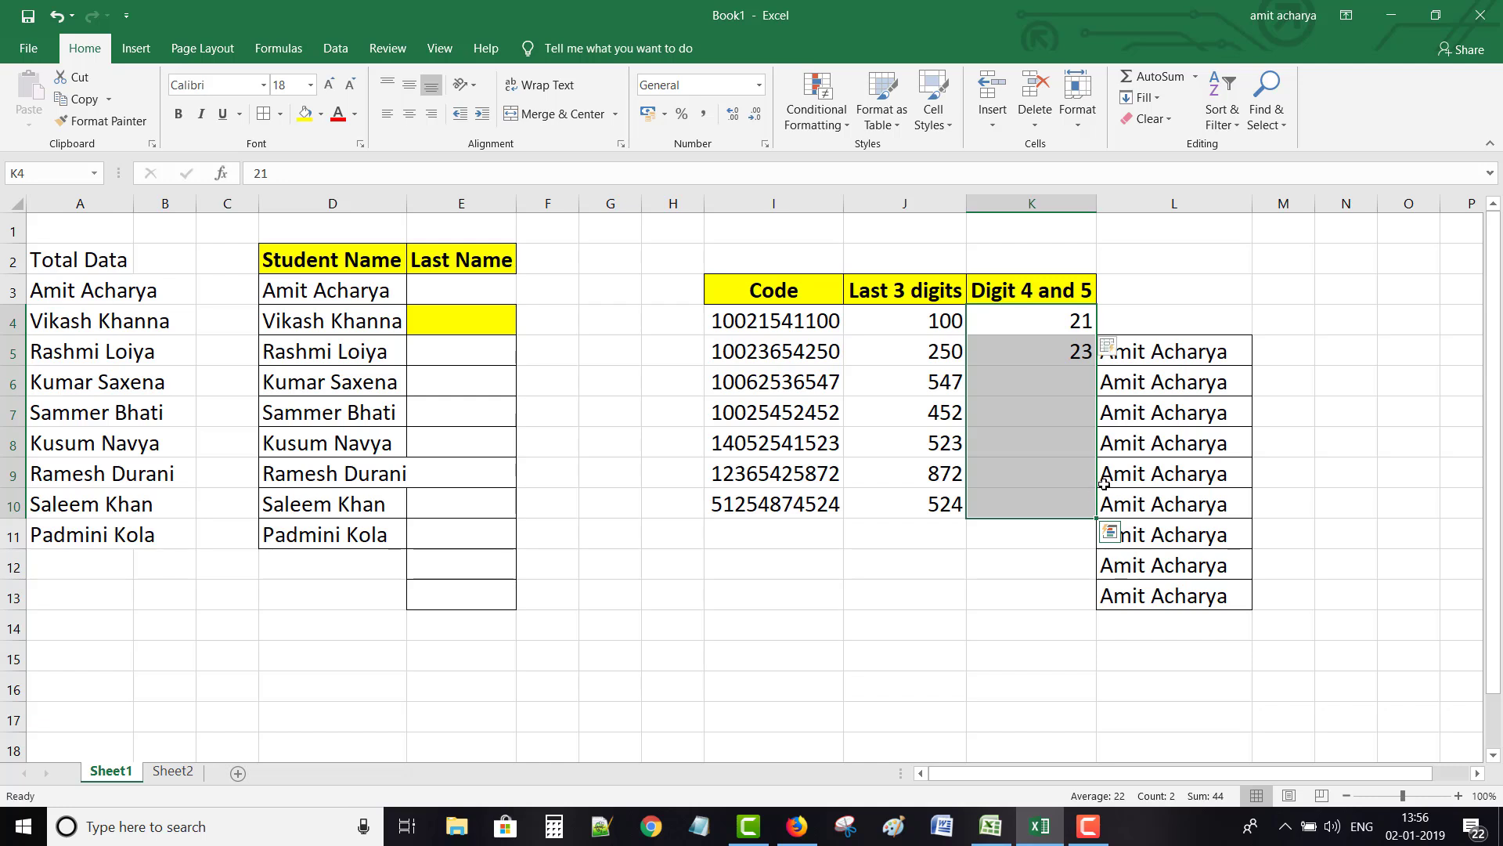
key(ctrl+e)
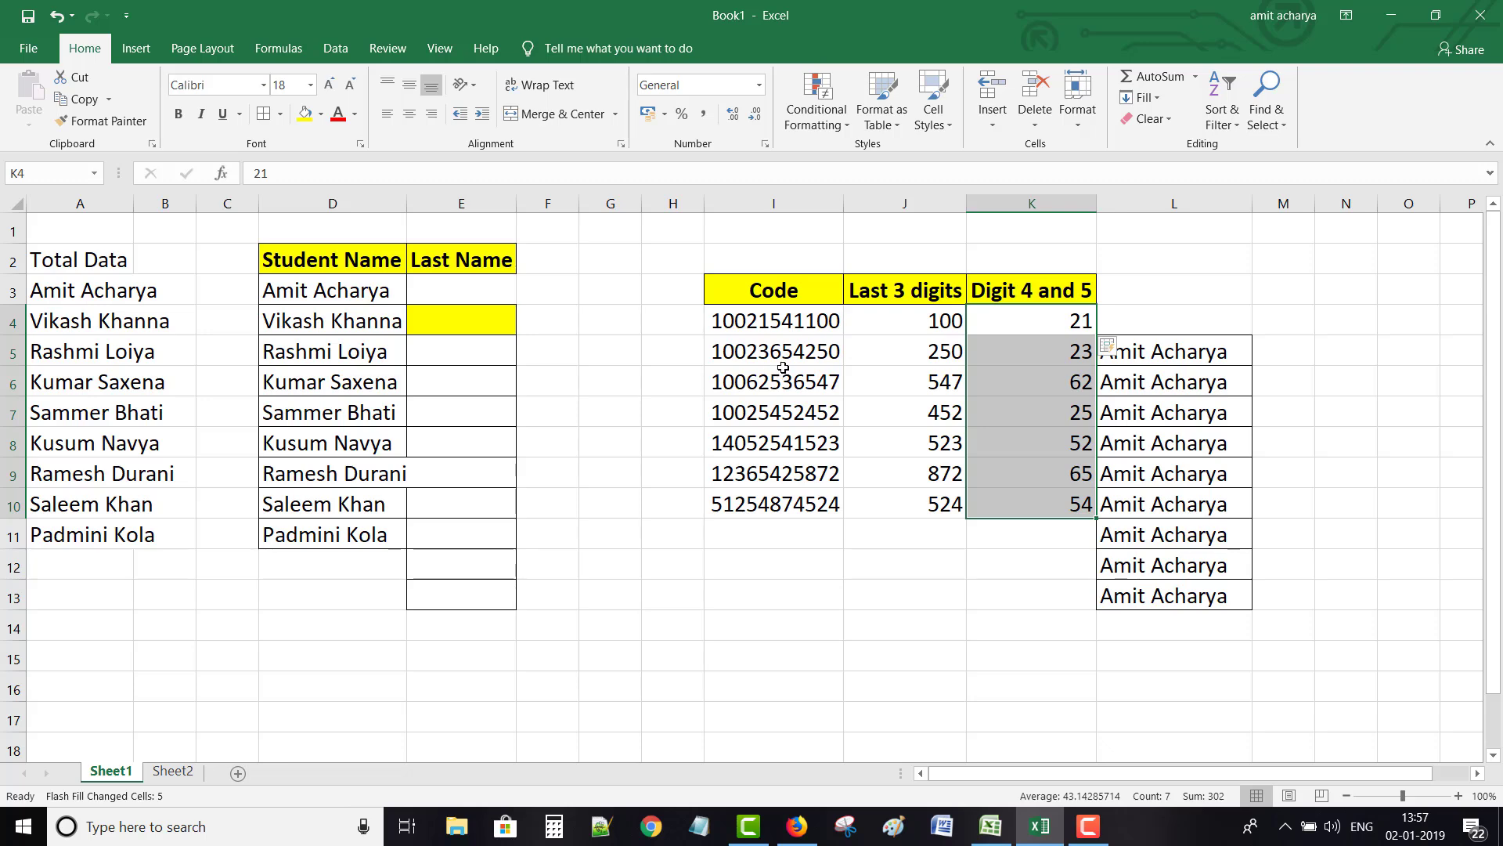
scroll(787, 374, down, 5)
scroll(791, 379, up, 4)
scroll(771, 374, up, 1)
Delete the Total Data list in columns A–B
click(90, 288)
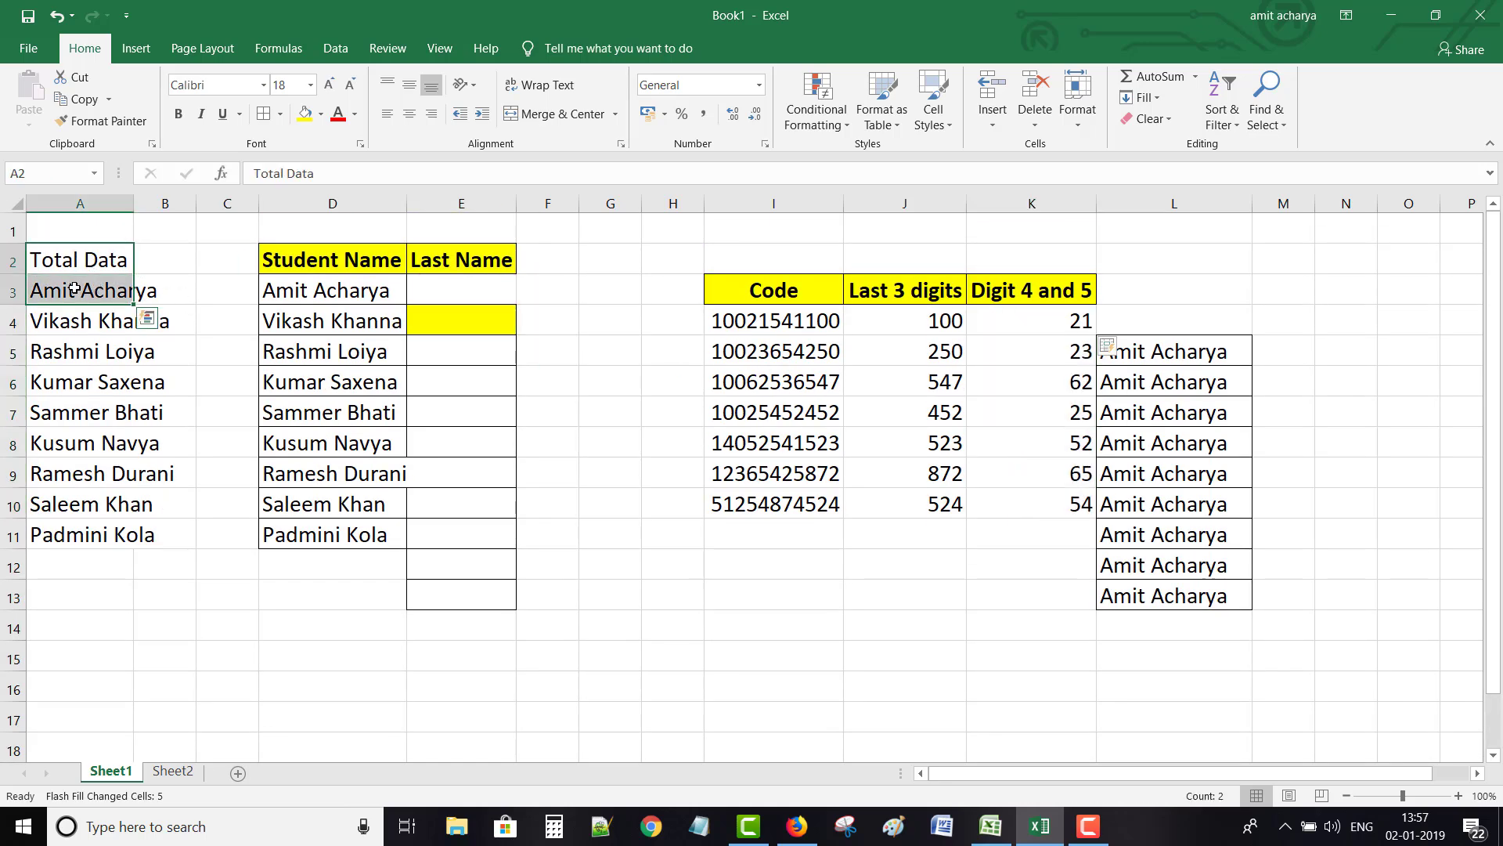
mouse_move(79, 263)
mouse_down()
mouse_move(147, 577)
mouse_move(157, 567)
mouse_up()
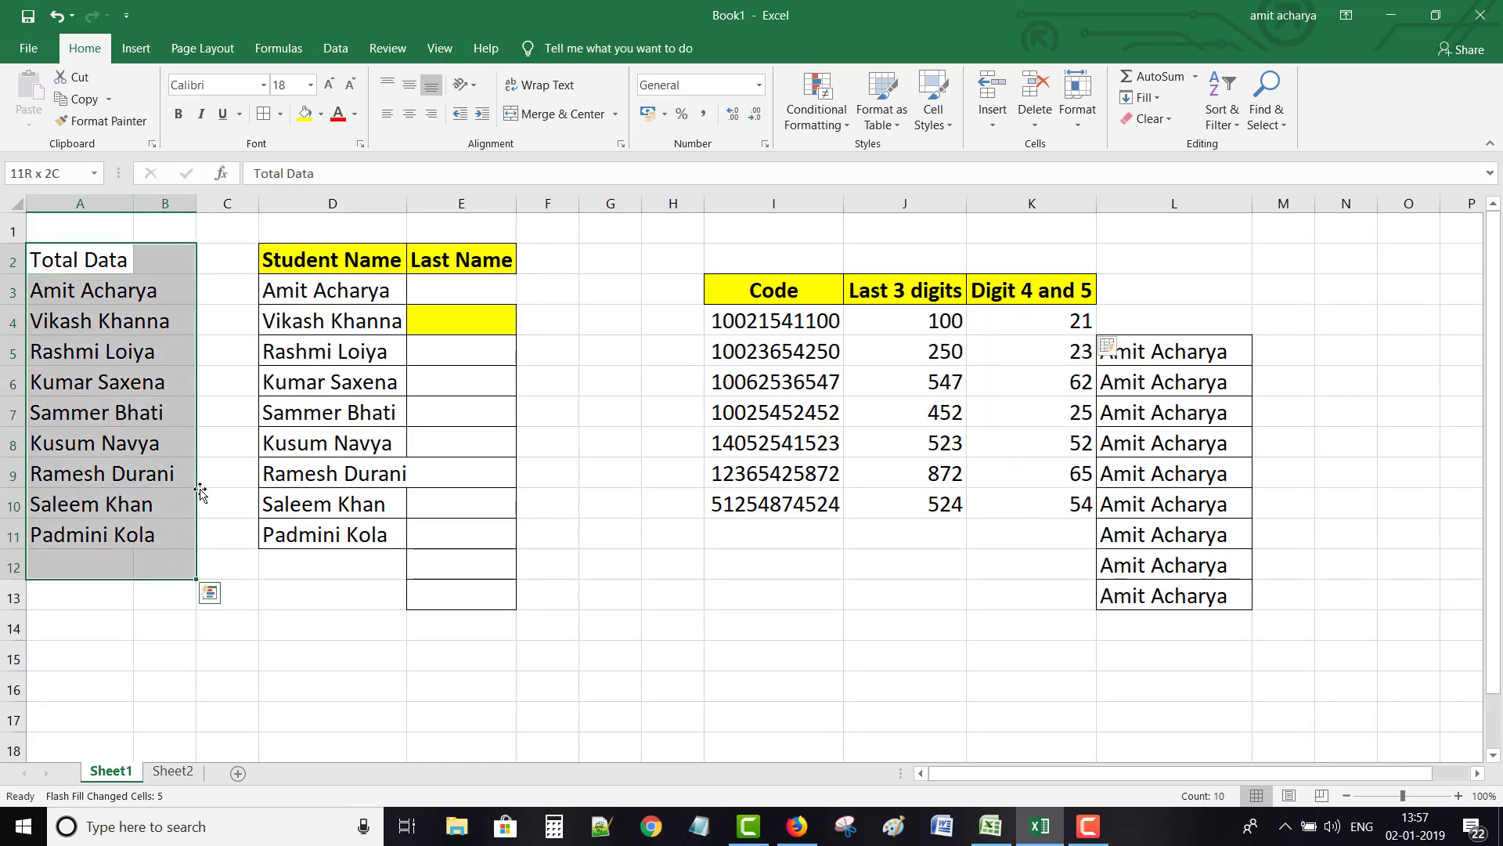
key(Delete)
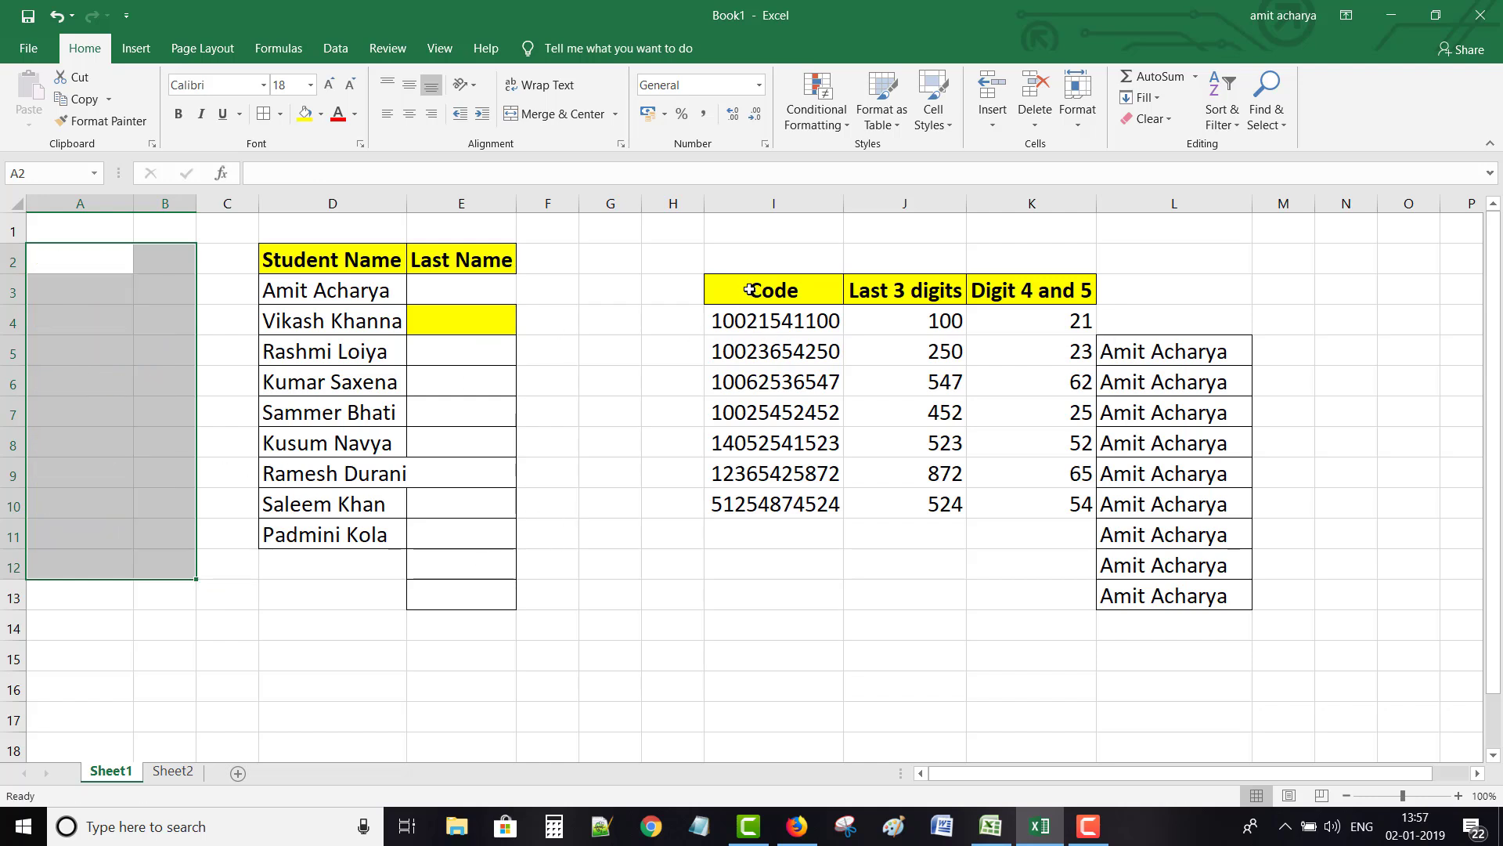
Delete the repeated name entries in column L, then review the student names in column D
drag(1175, 346, 1184, 617)
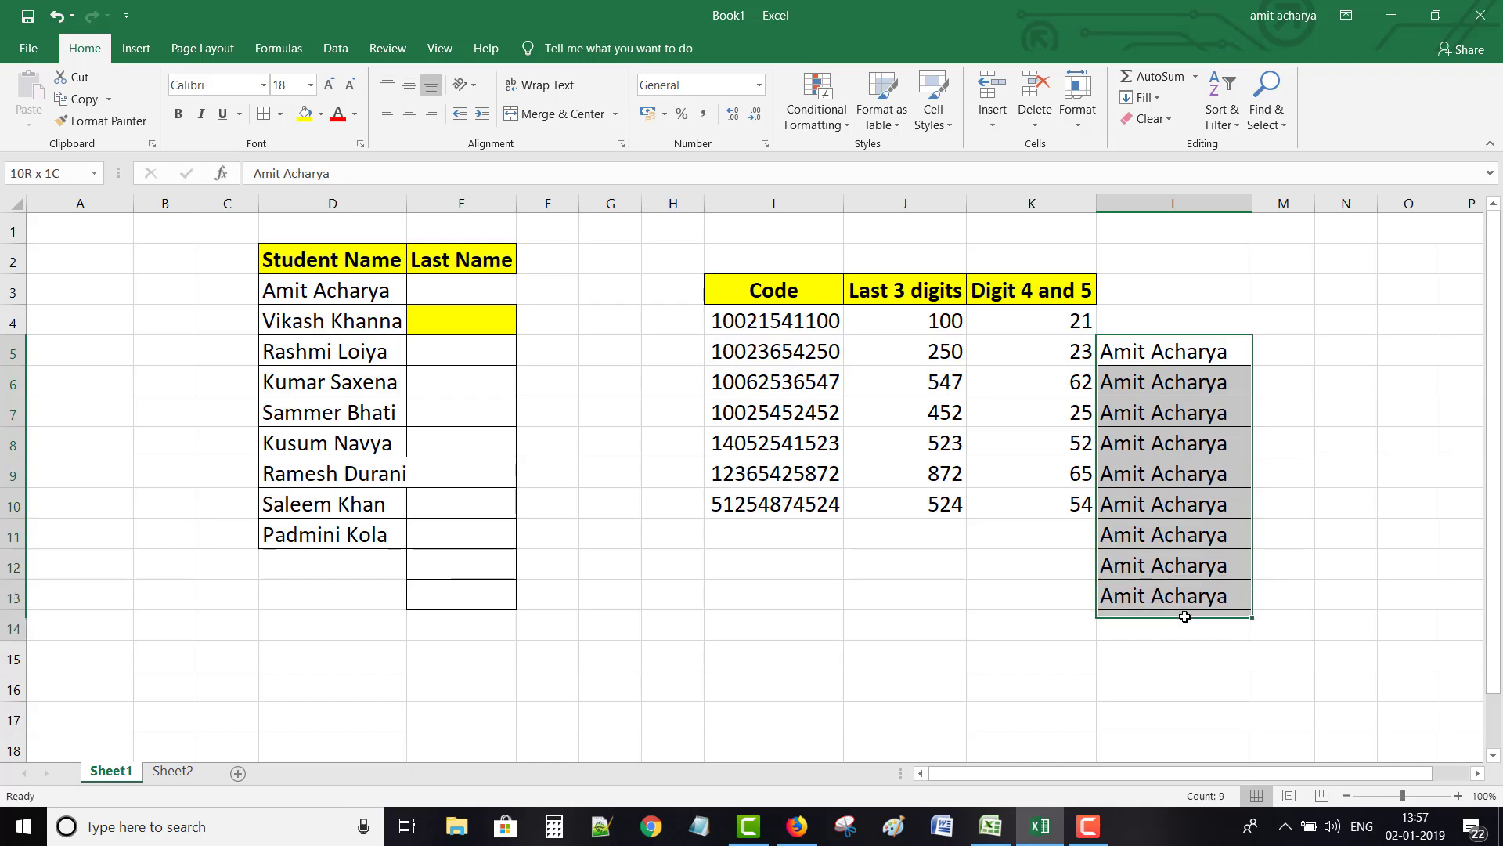
key(Delete)
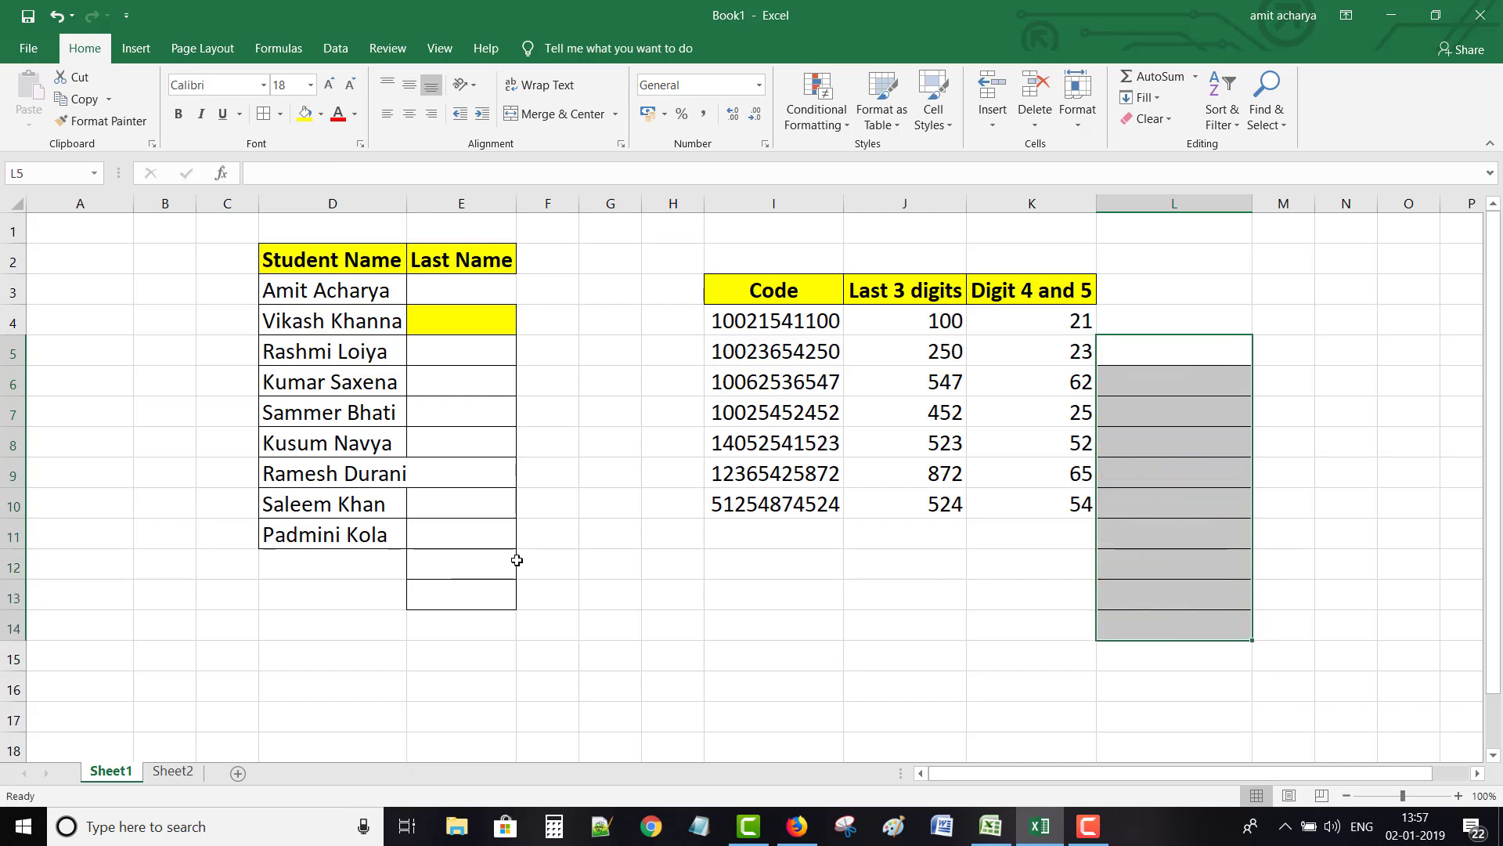
click(517, 560)
drag(329, 291, 359, 535)
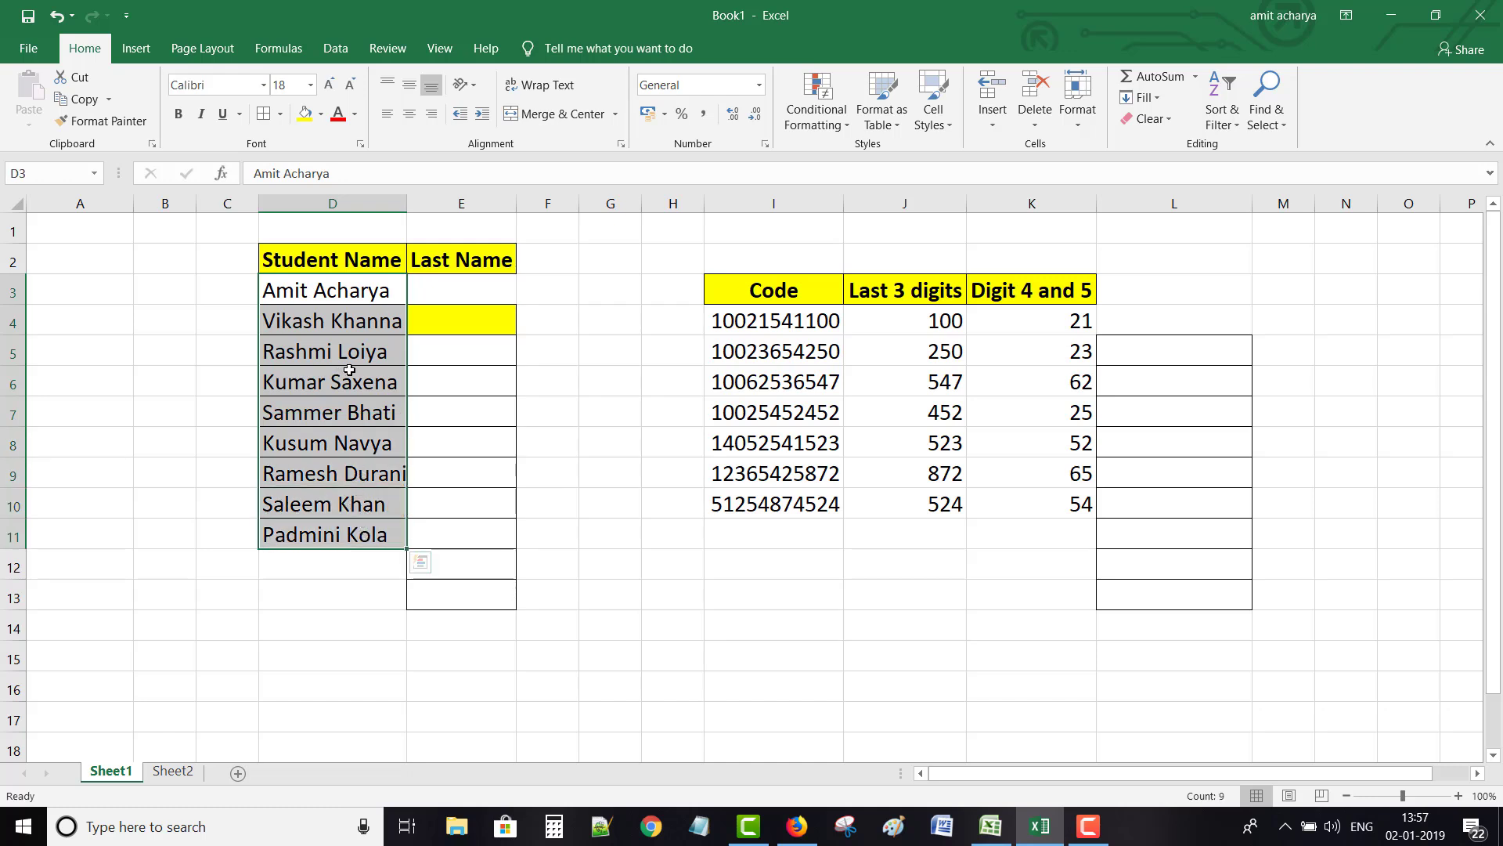
click(440, 289)
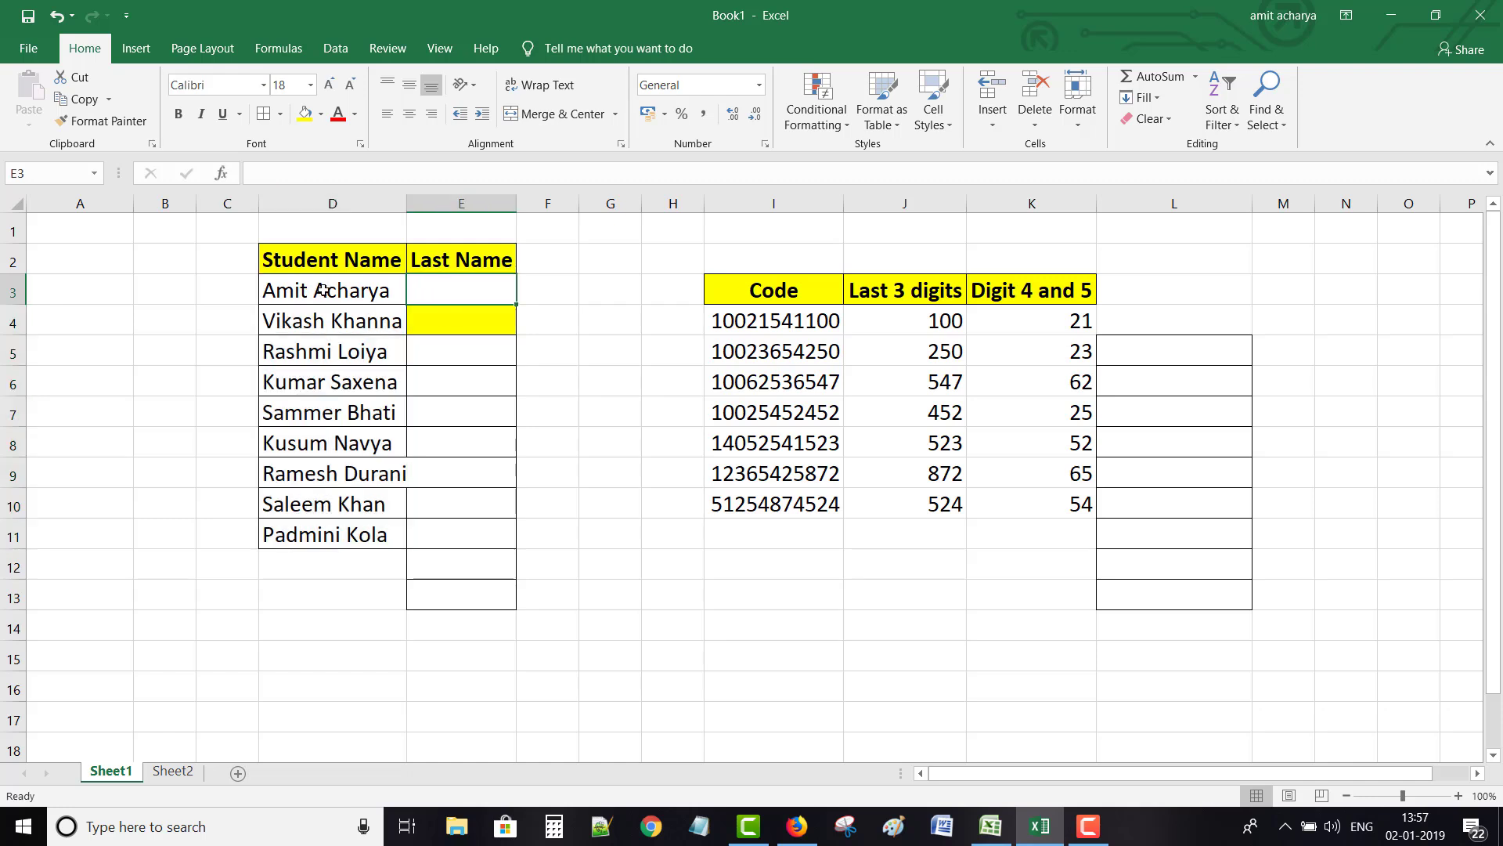
Run Text to Columns on the names in D3:D11, delimited by spaces
drag(331, 290, 336, 537)
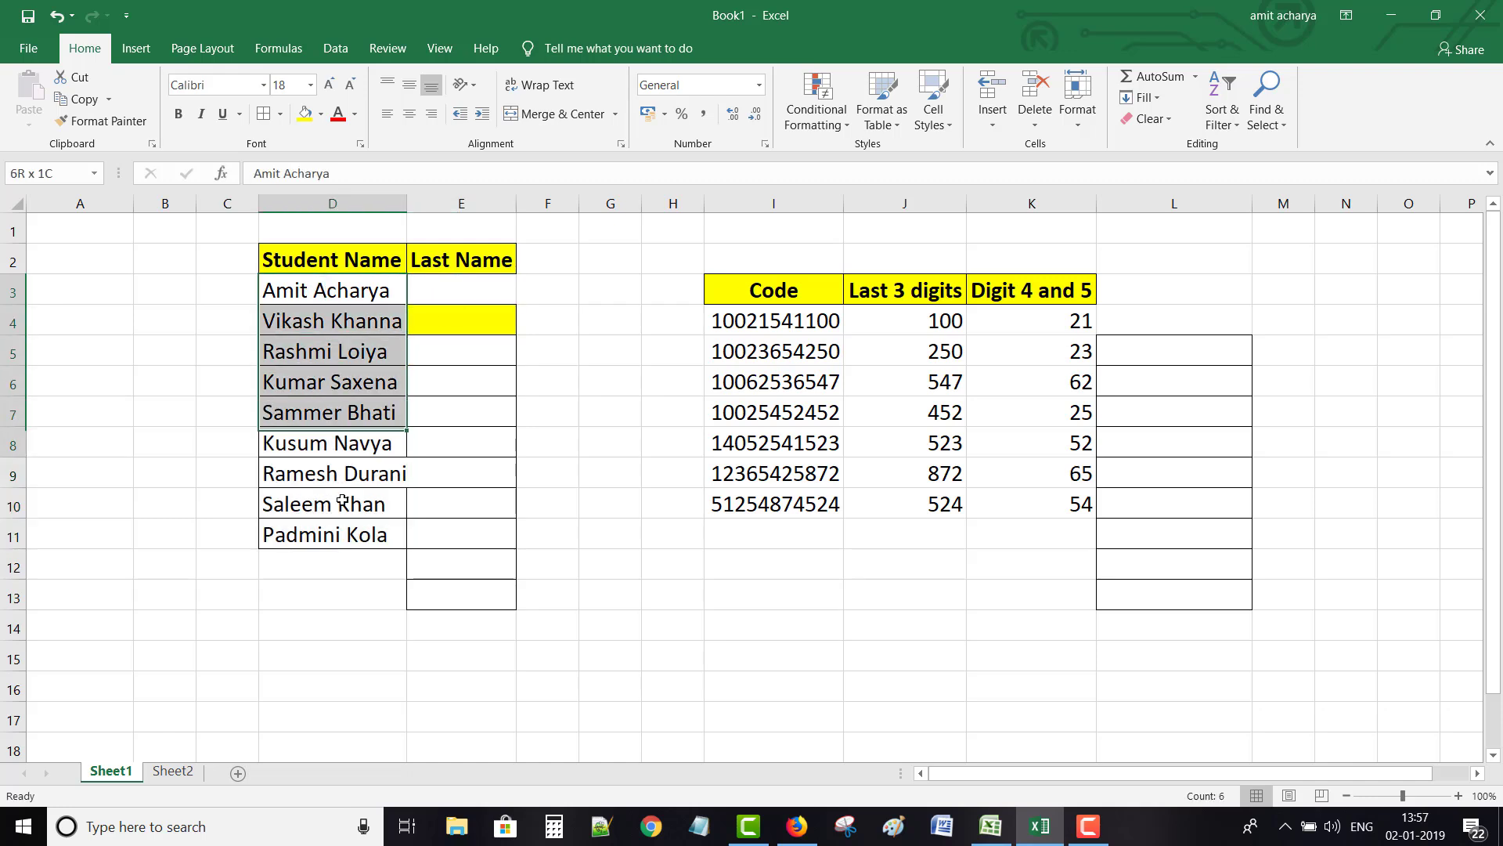
click(440, 49)
scroll(444, 53, up, 1)
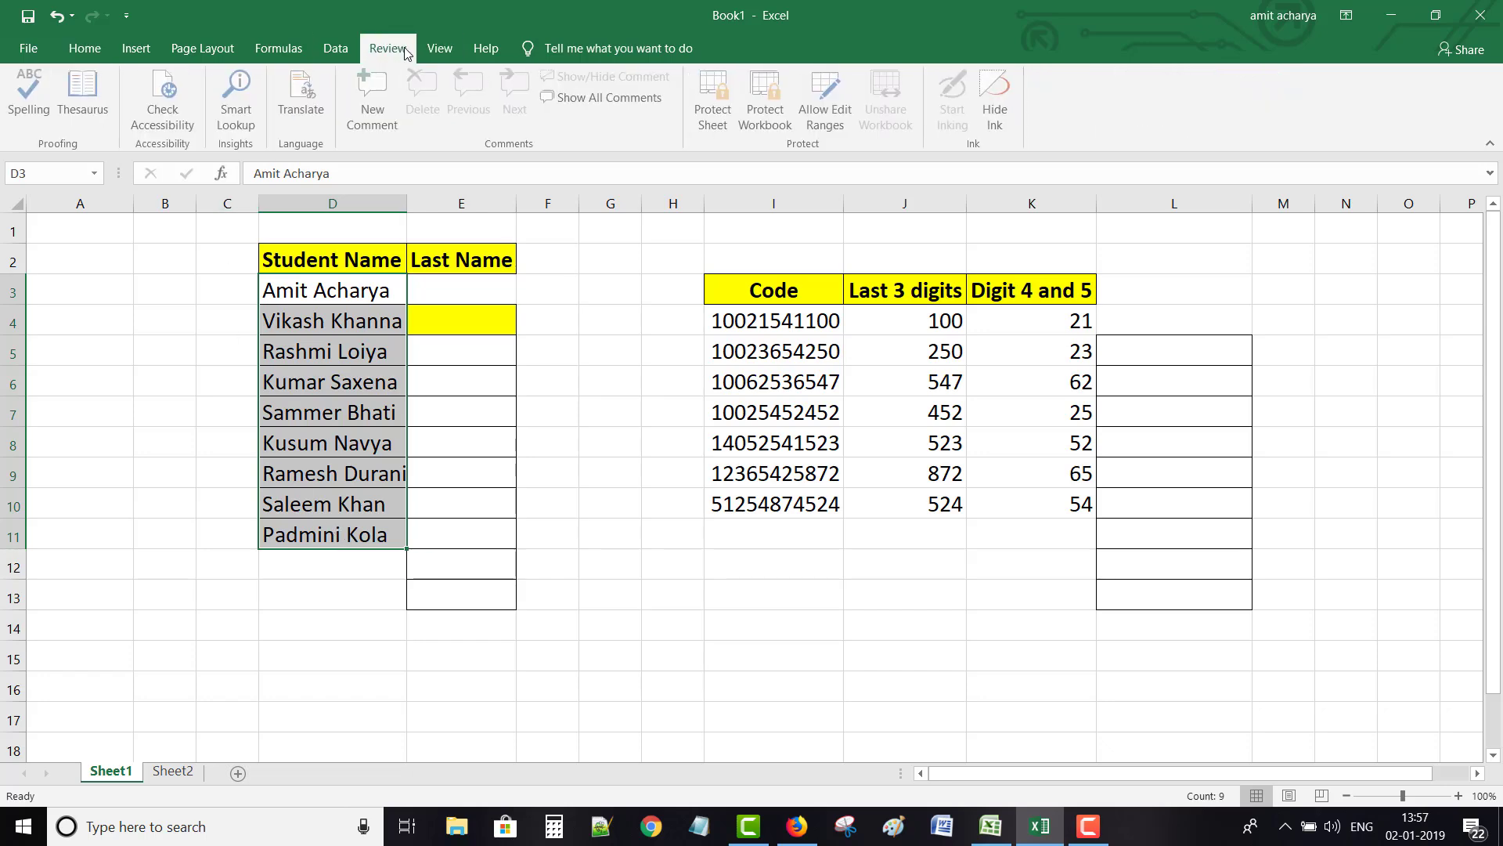
scroll(444, 53, up, 1)
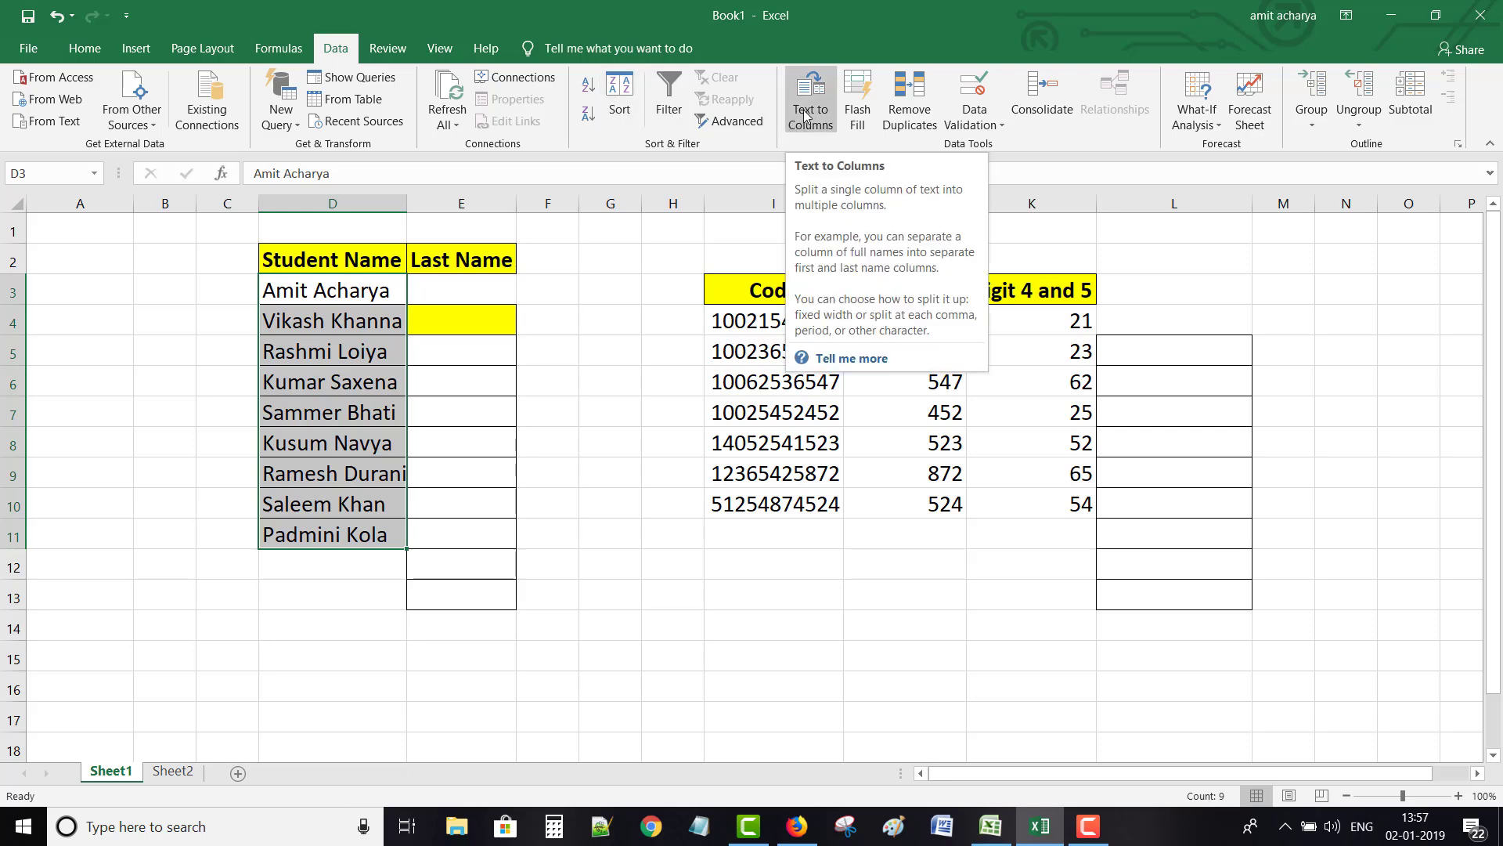
click(806, 114)
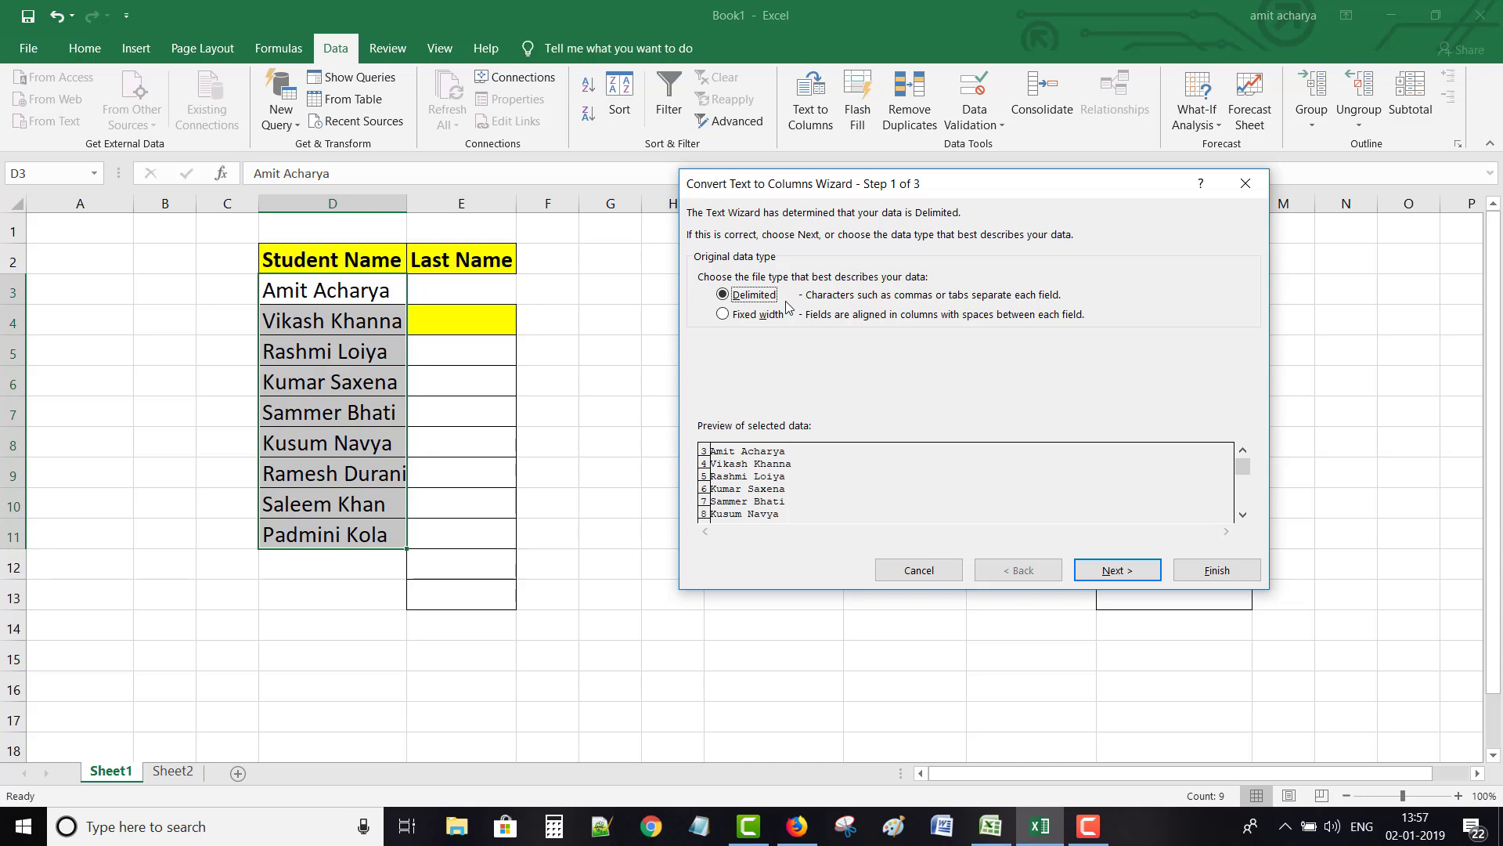
click(1144, 576)
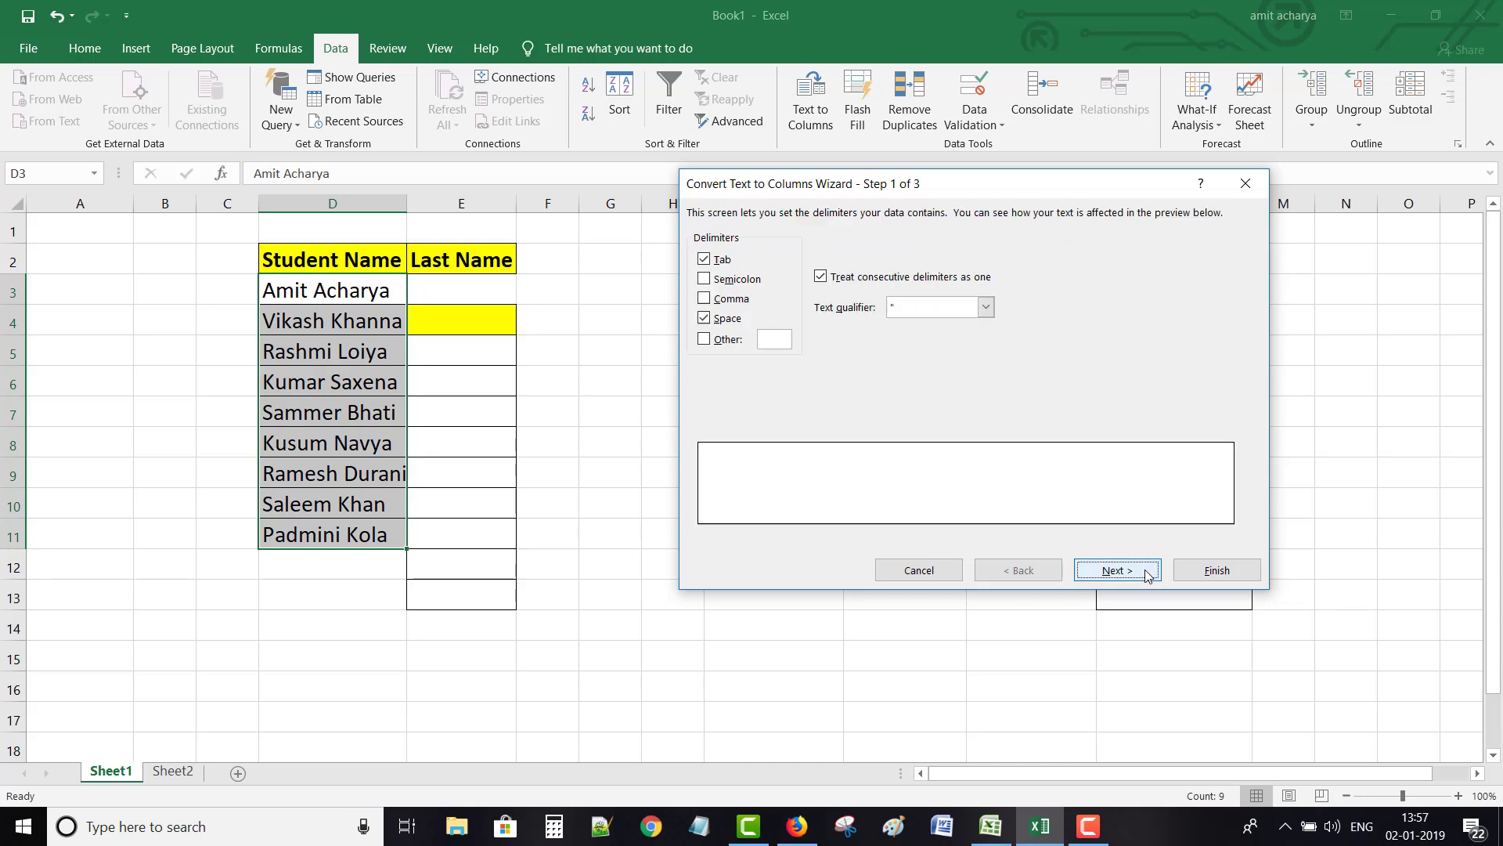
click(713, 323)
click(708, 319)
click(707, 319)
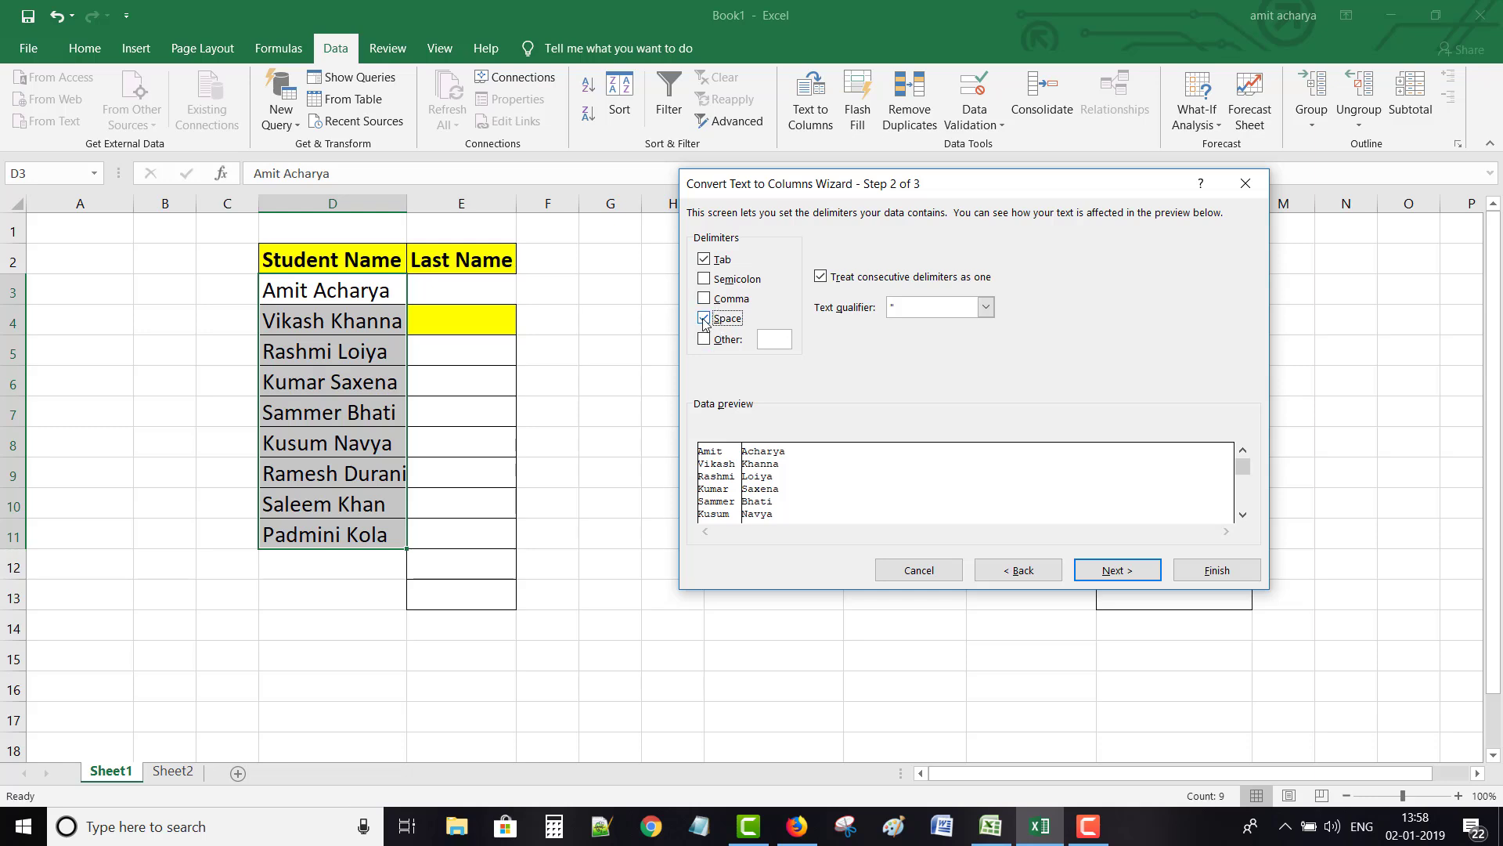
Set the split destination to A3 and finish, placing first names in column A and last names in B
click(1121, 571)
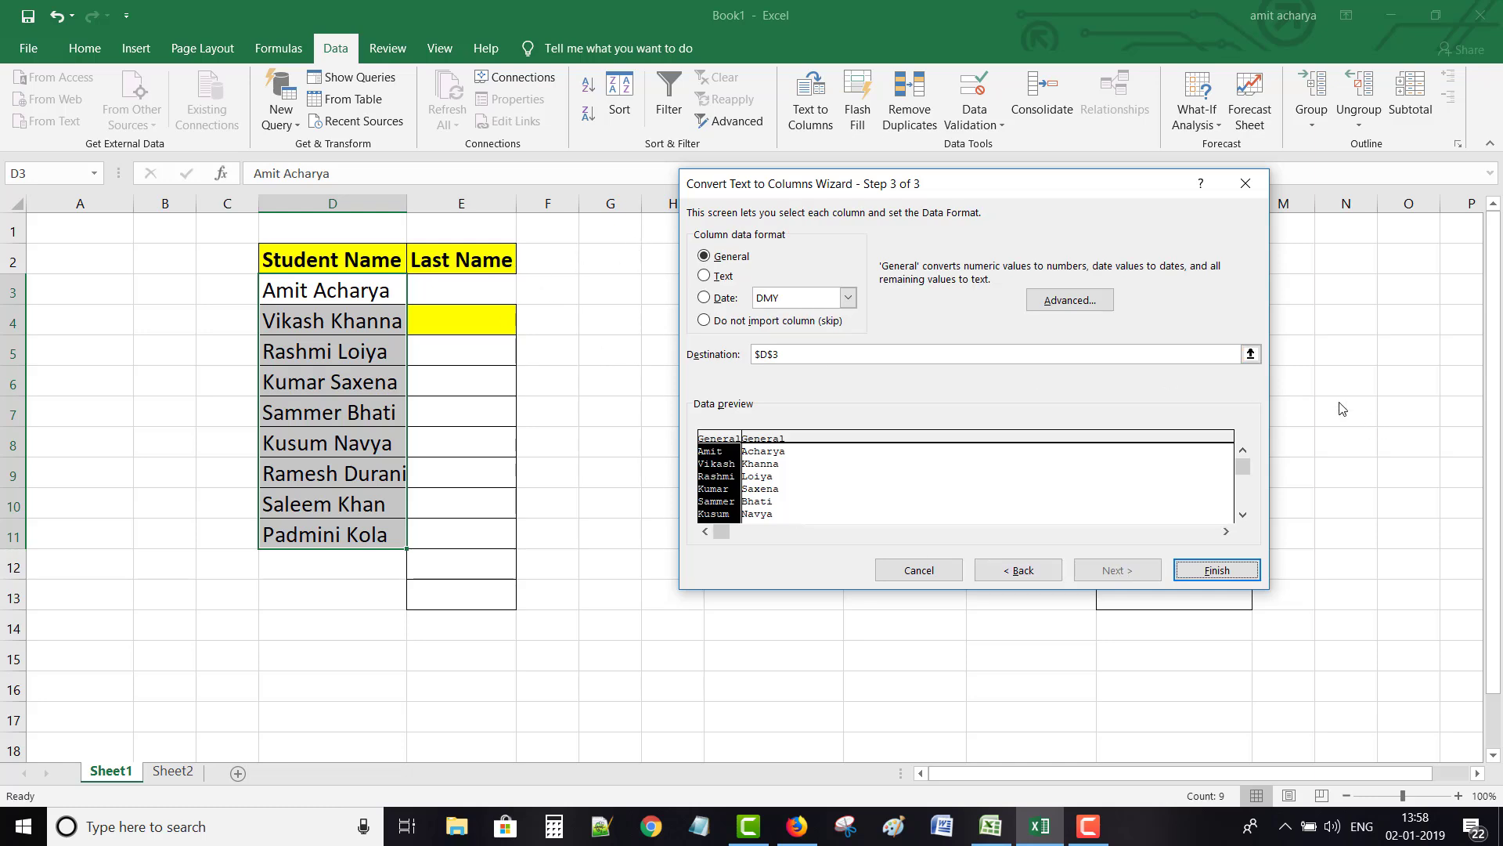
click(1250, 354)
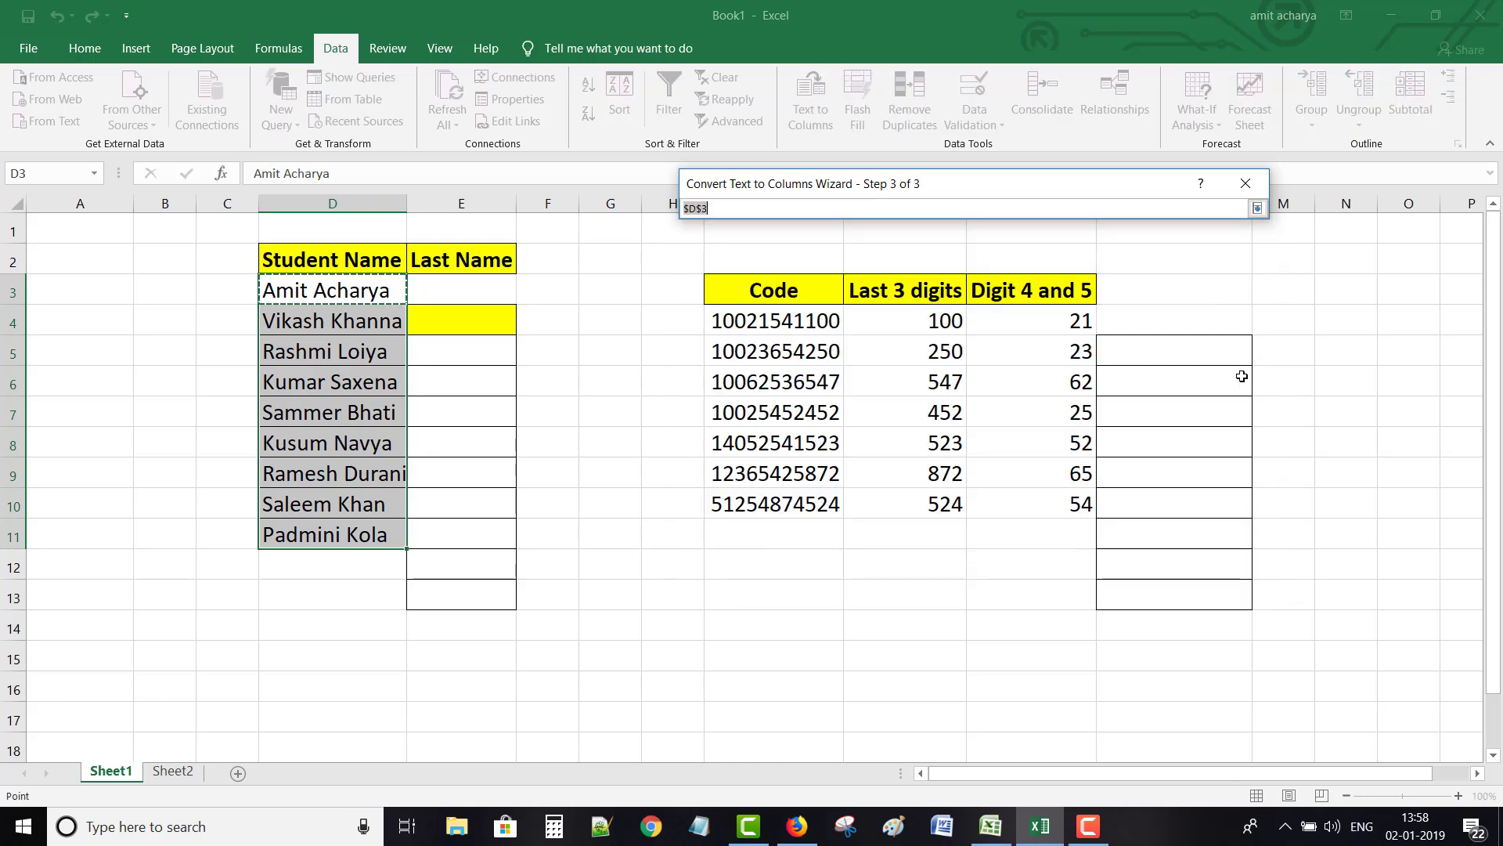
click(478, 293)
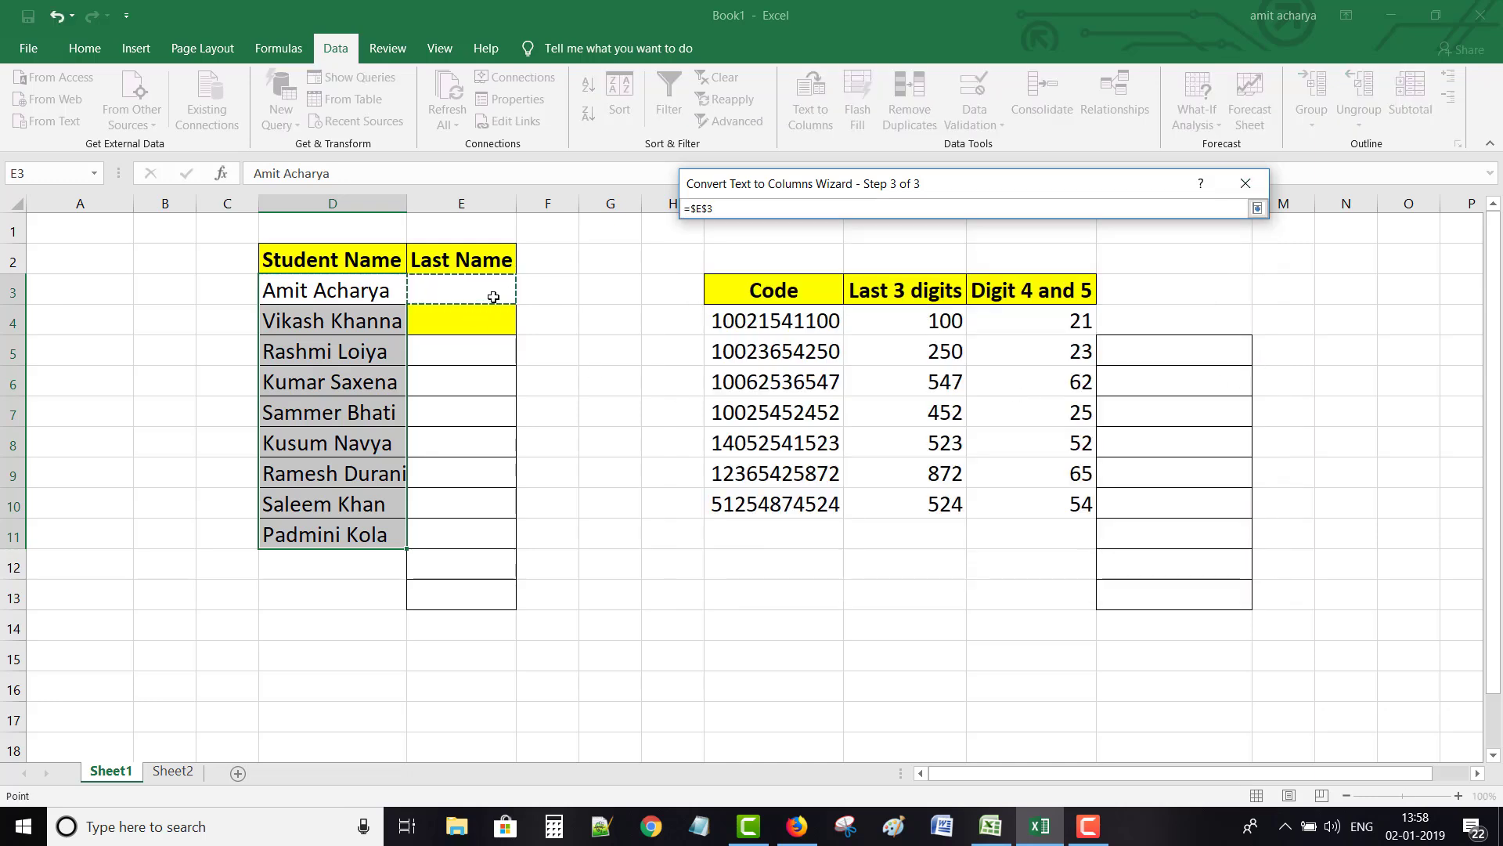
click(59, 289)
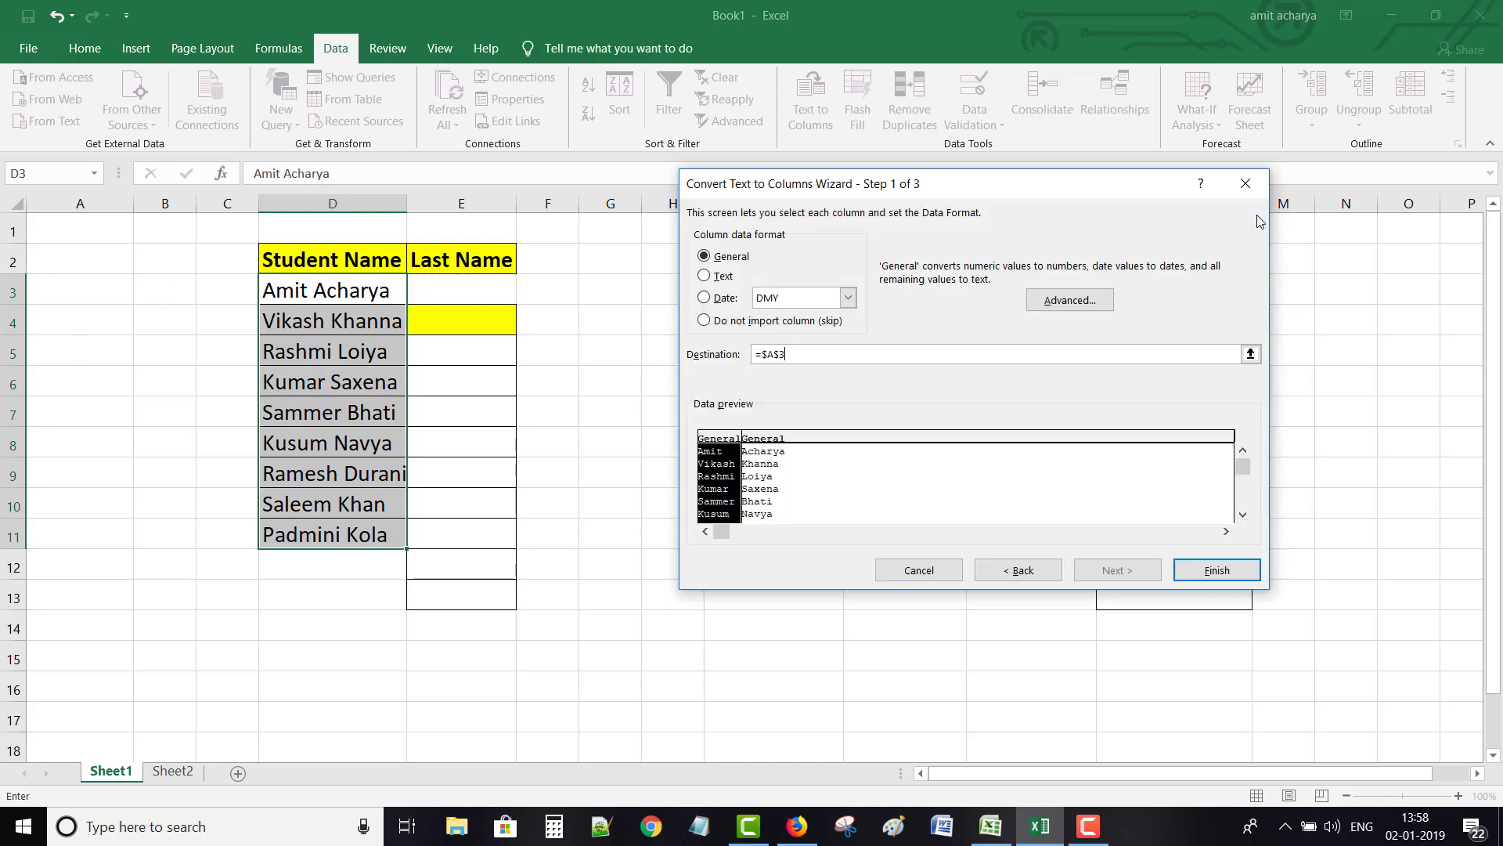
click(1257, 210)
click(1222, 569)
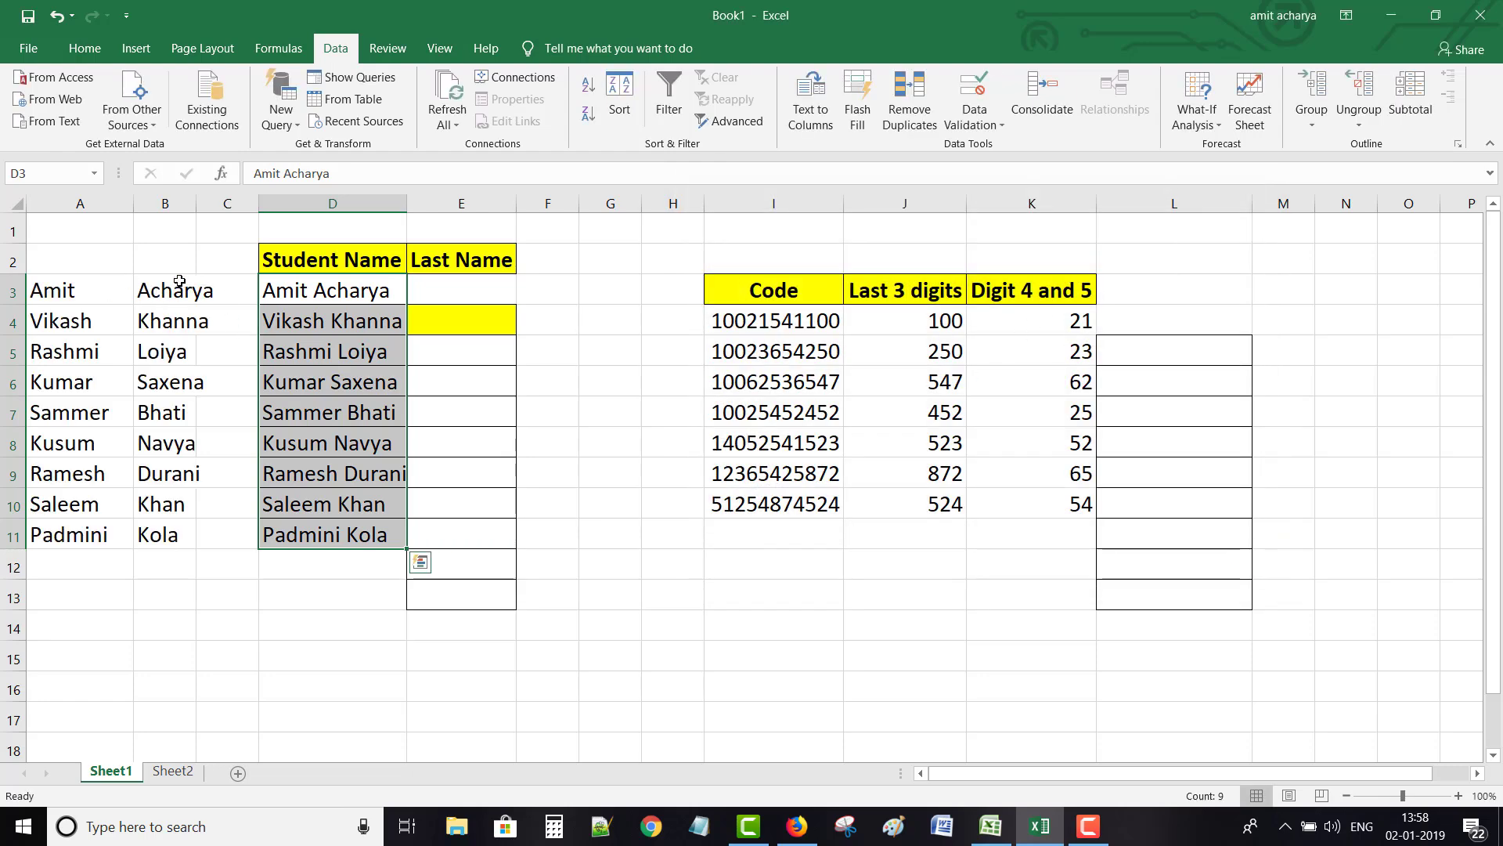
Move the last names from B3:B11 into E3 under the Last Name heading
drag(179, 281, 204, 530)
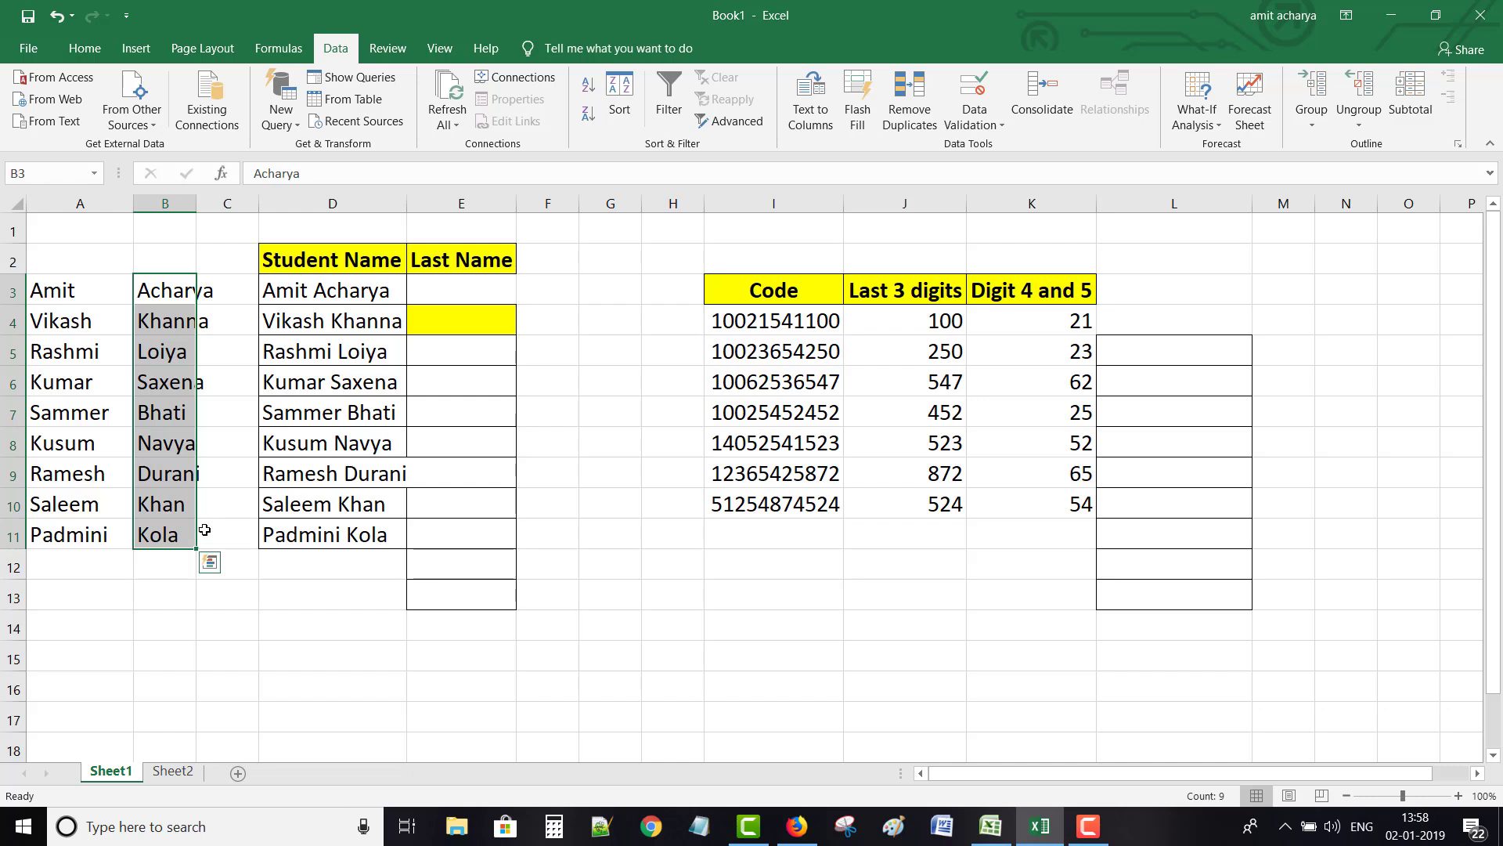
key(ctrl+c)
click(435, 294)
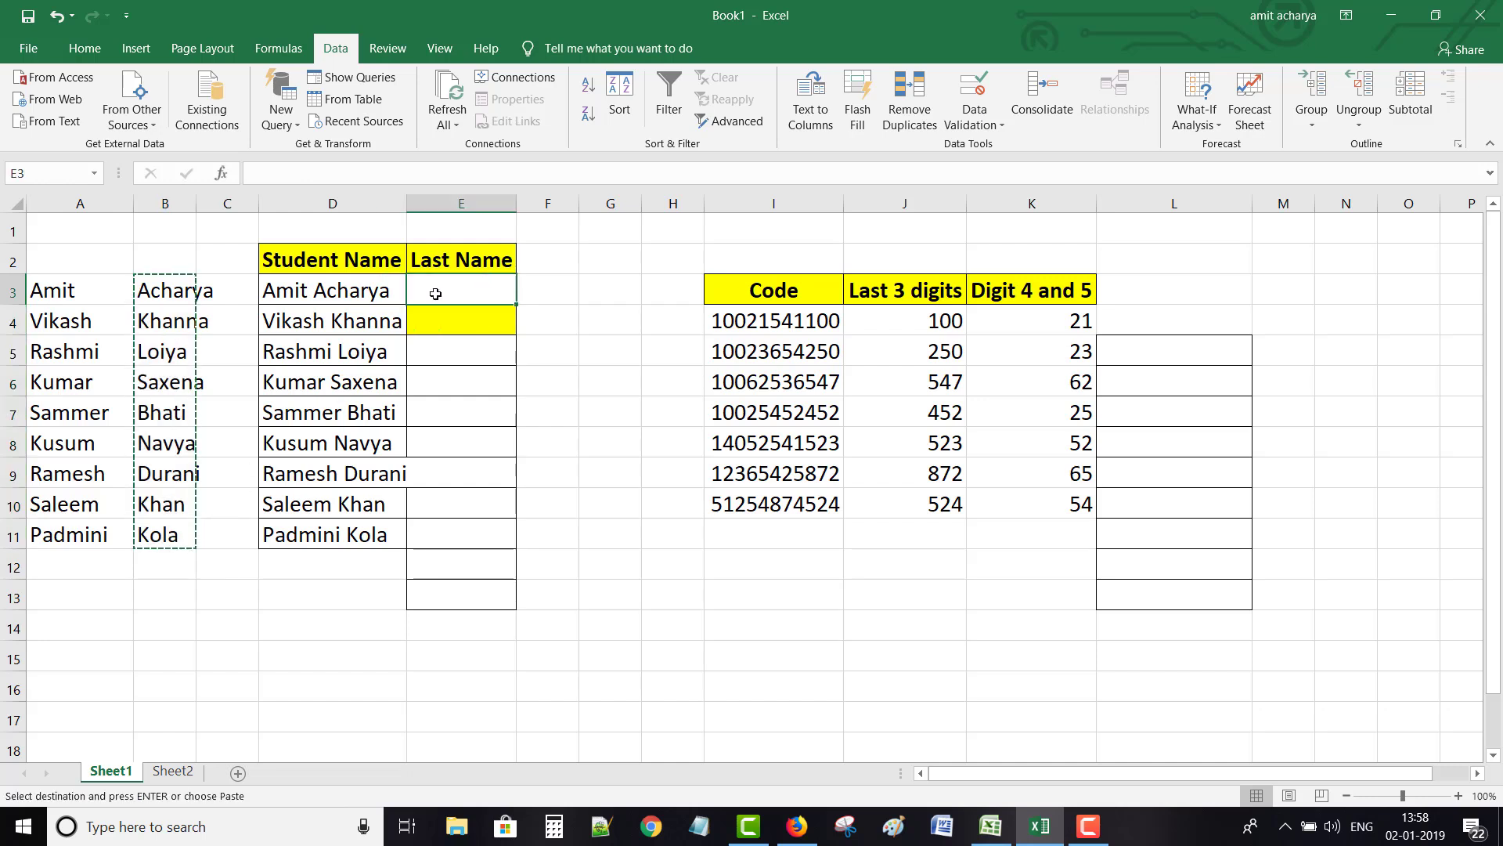
key(ctrl+v)
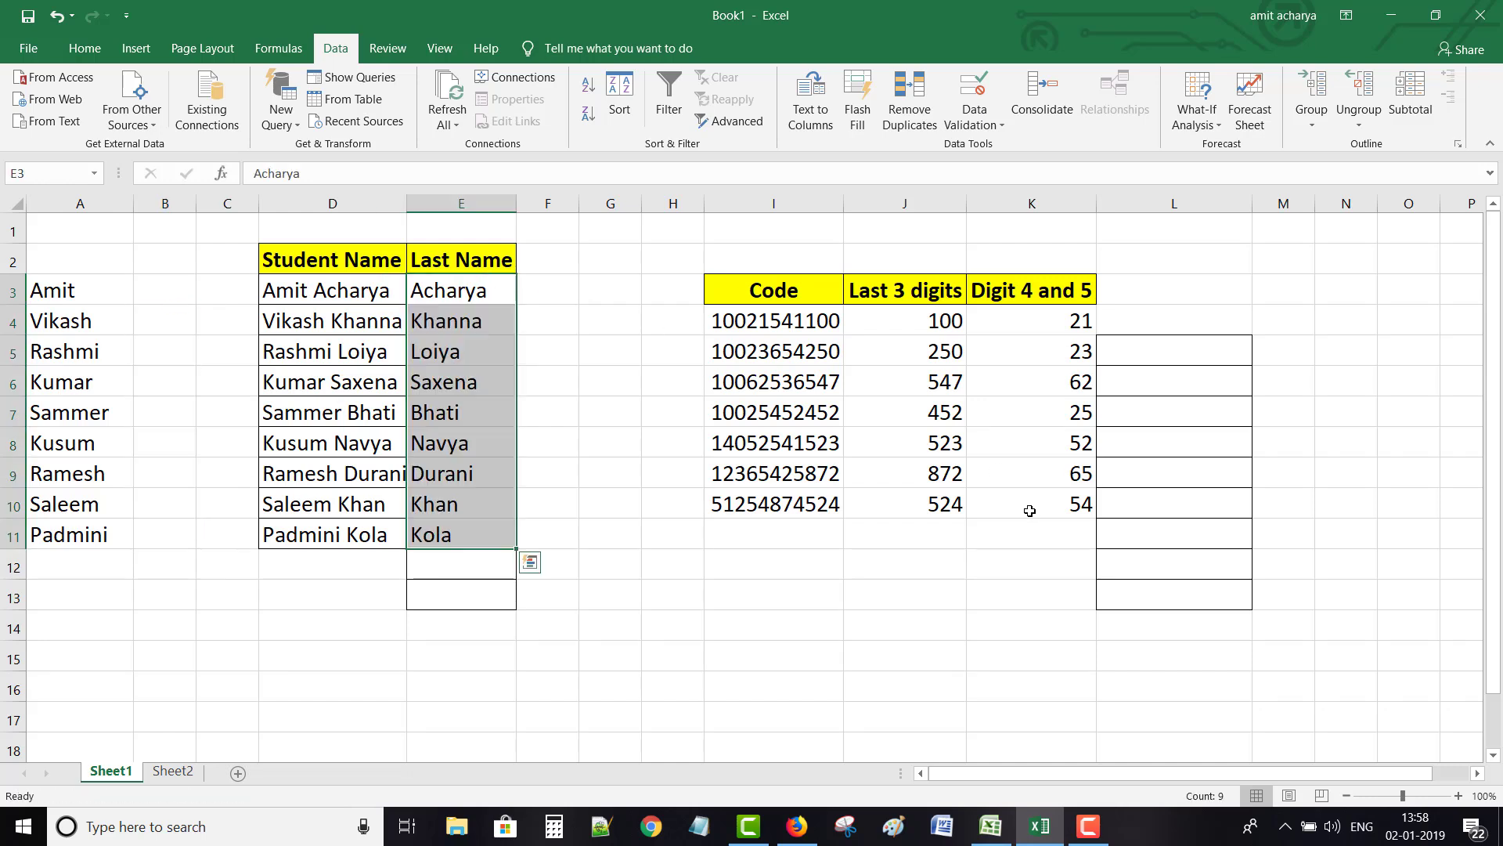
scroll(689, 517, down, 2)
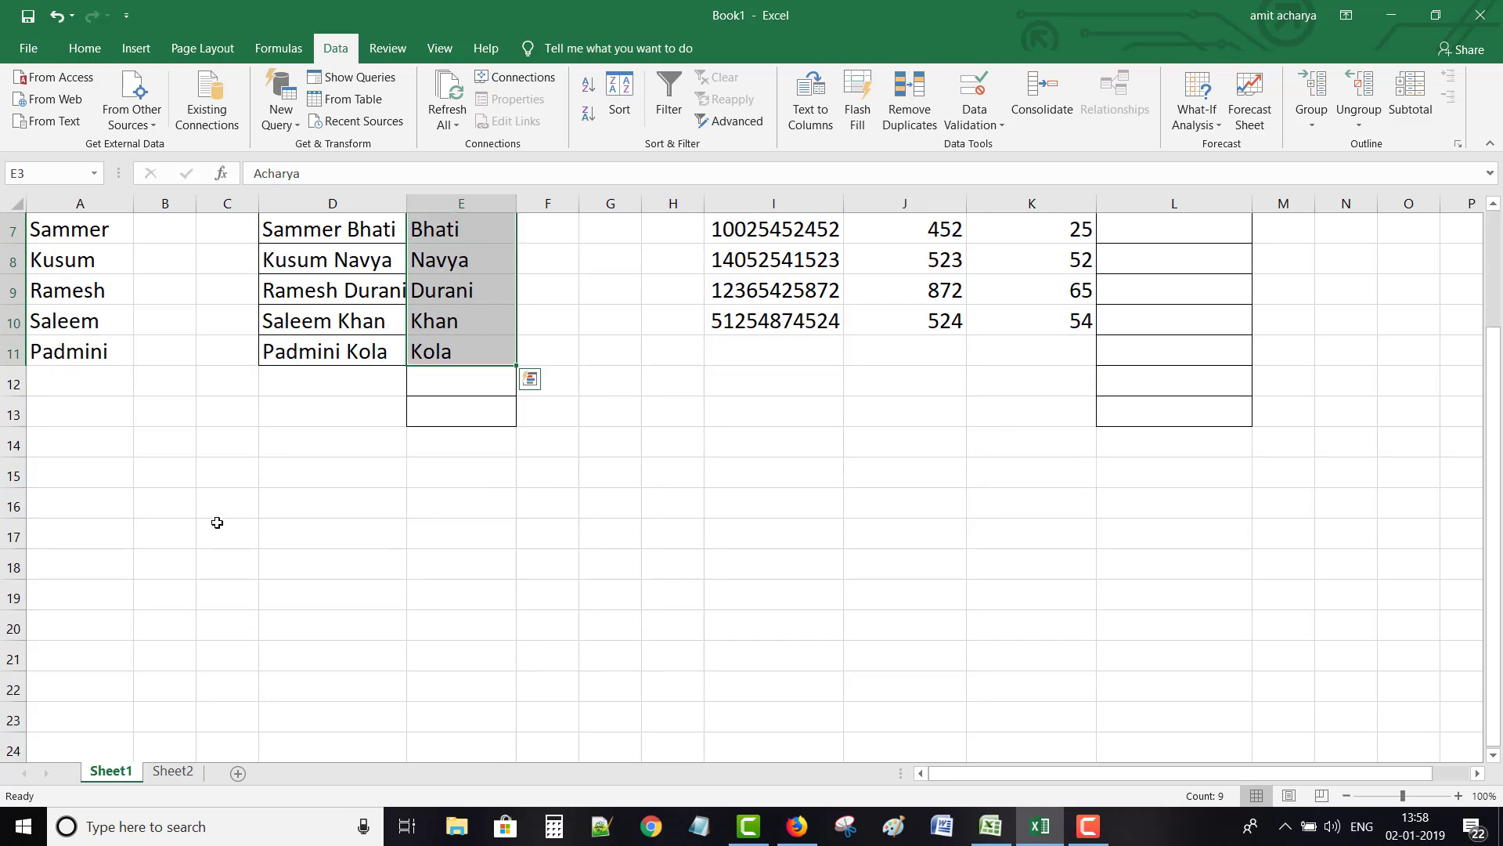
Enter an e-mail address in D15 and a first name in D16
click(337, 475)
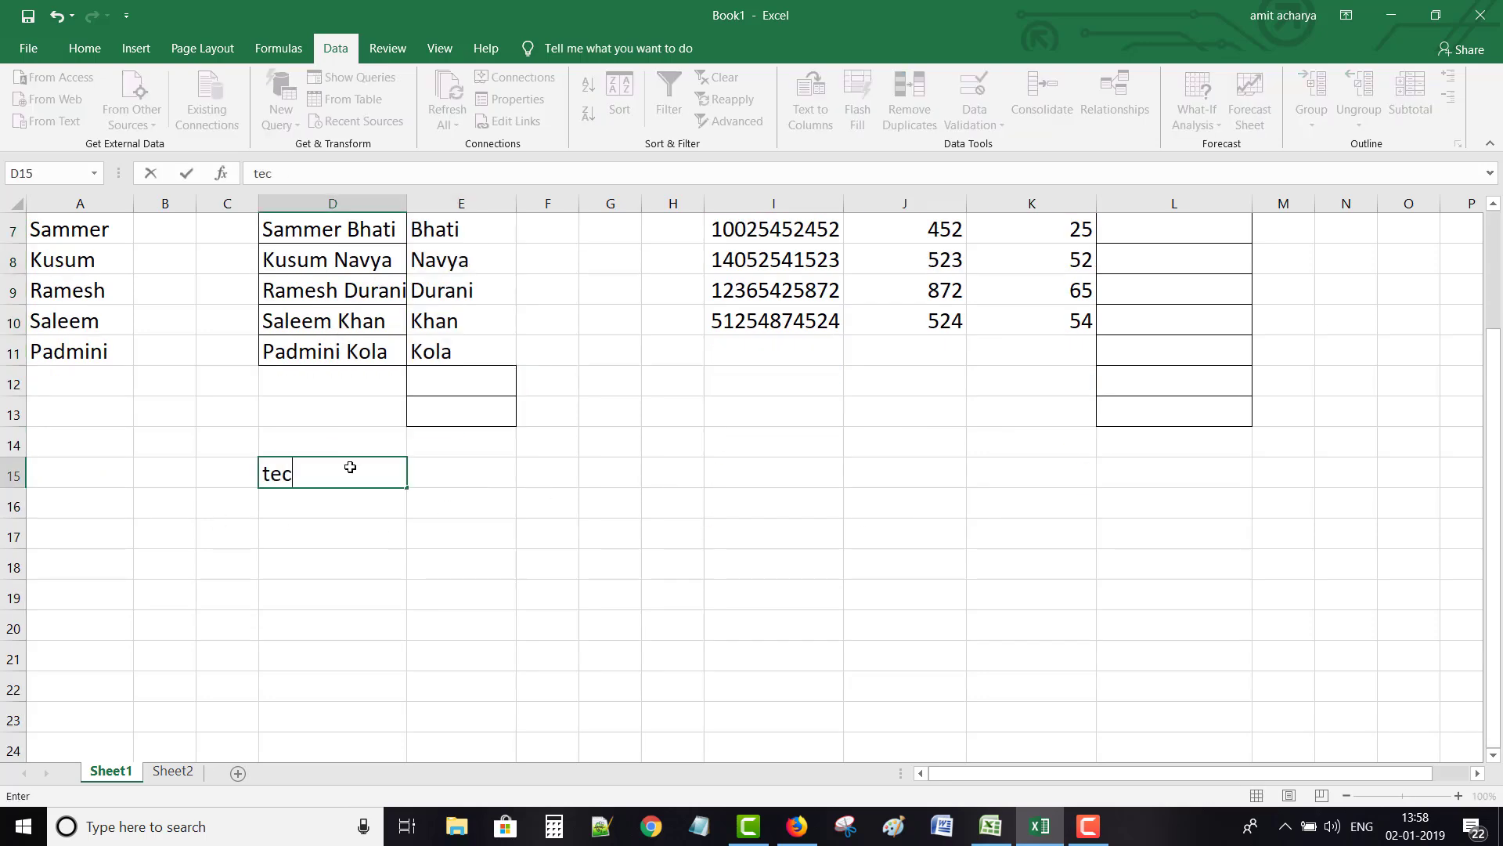
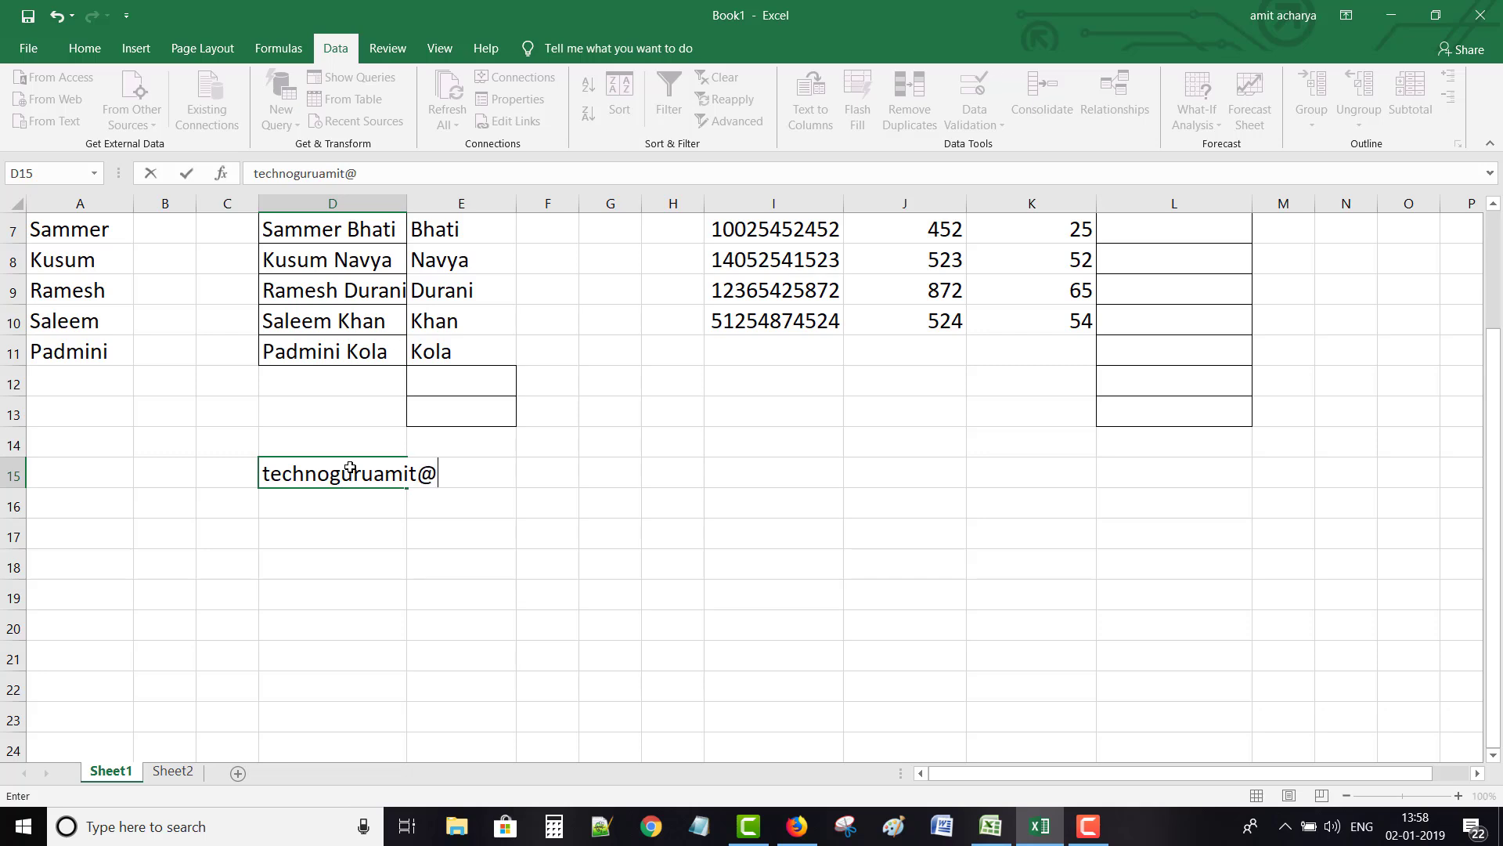
key(ctrl+Return)
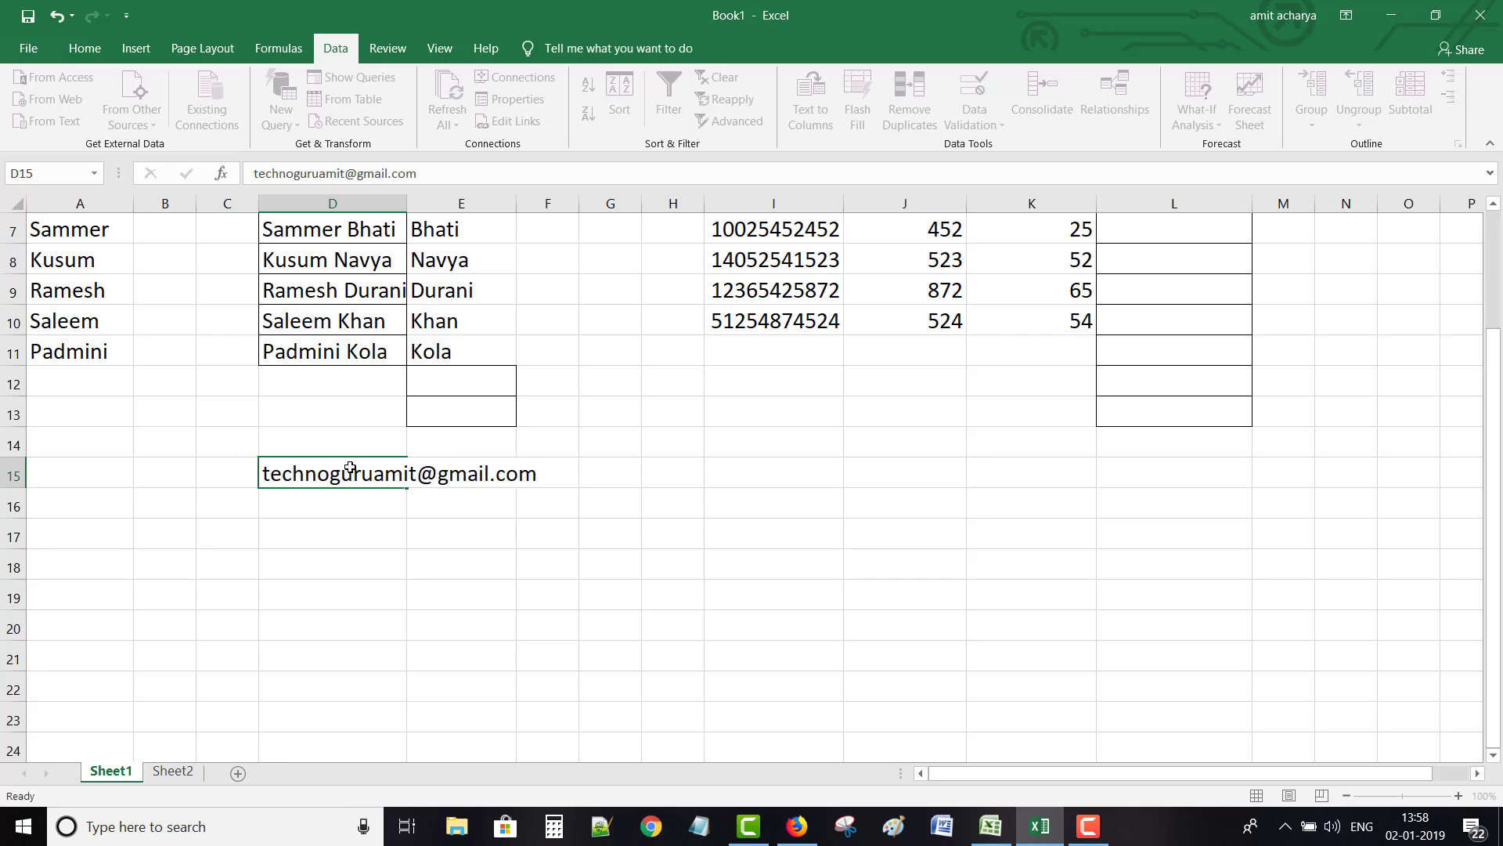
key(Return)
text(amit)
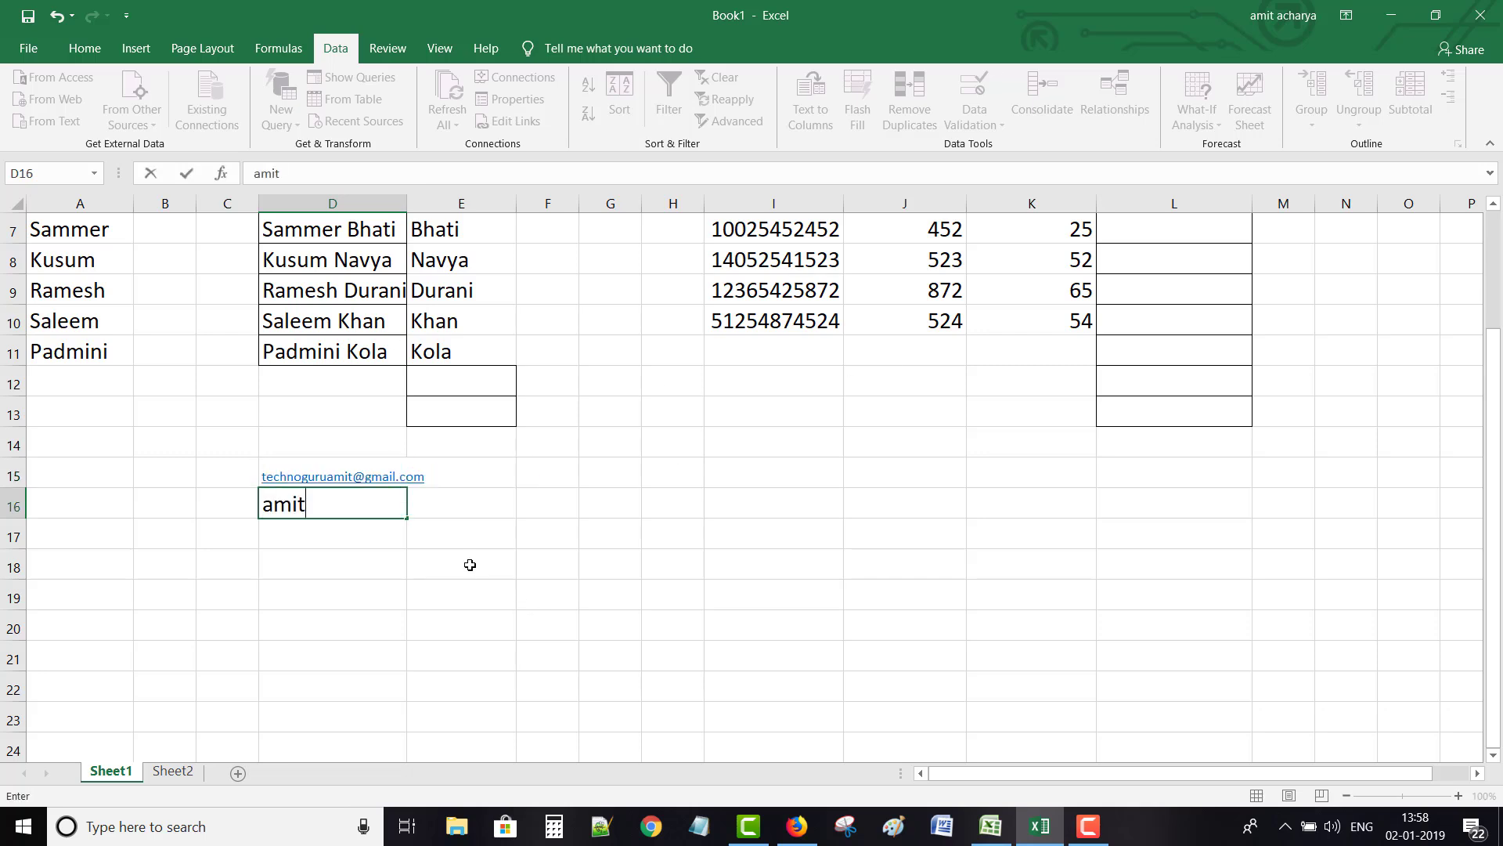
click(470, 564)
Test the mail hyperlink in D15 and dismiss the app chooser both times
click(366, 481)
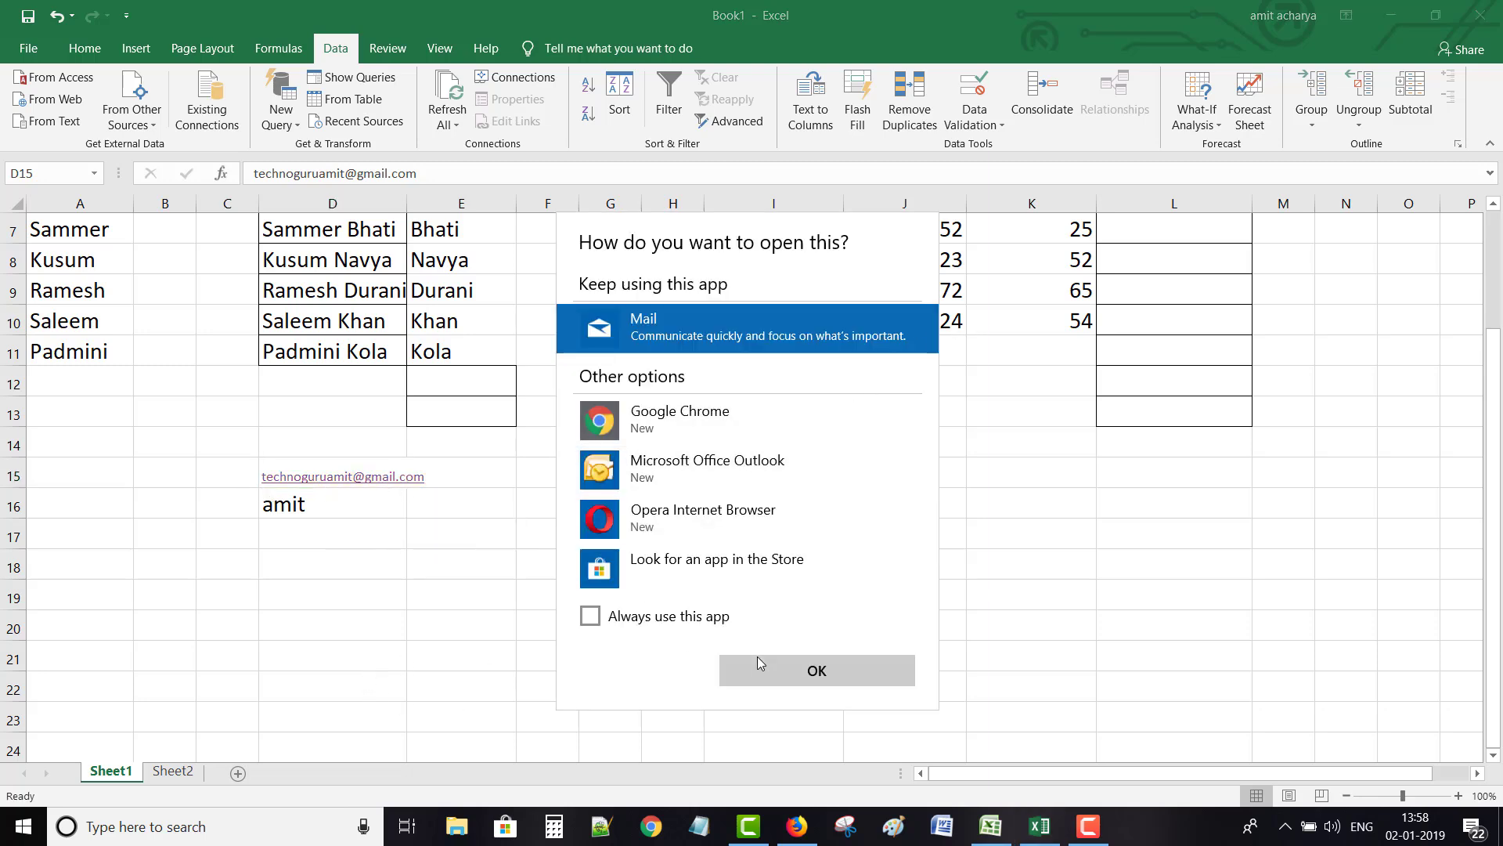
key(Escape)
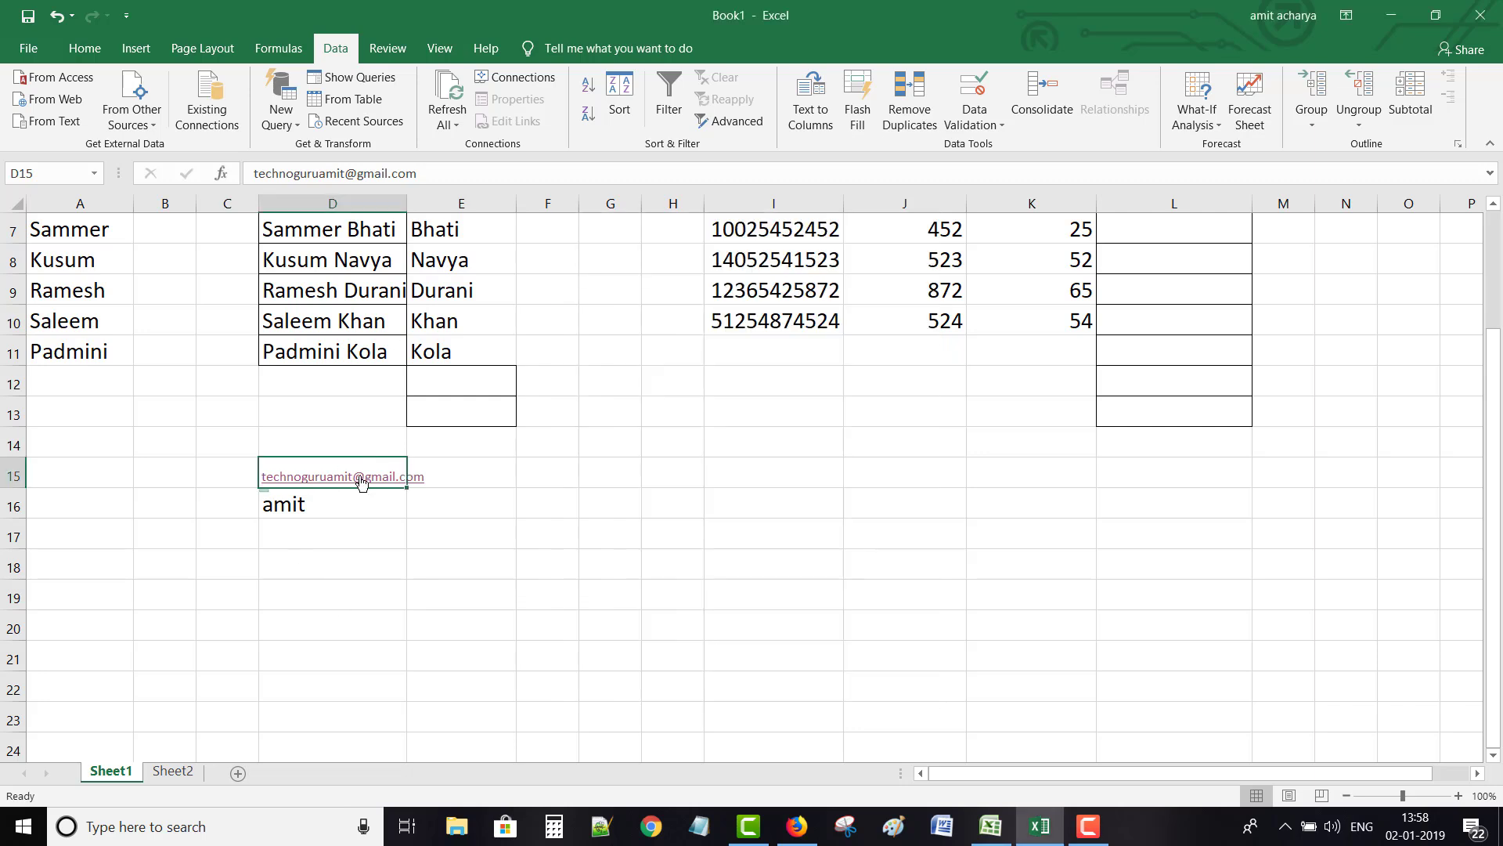
click(362, 482)
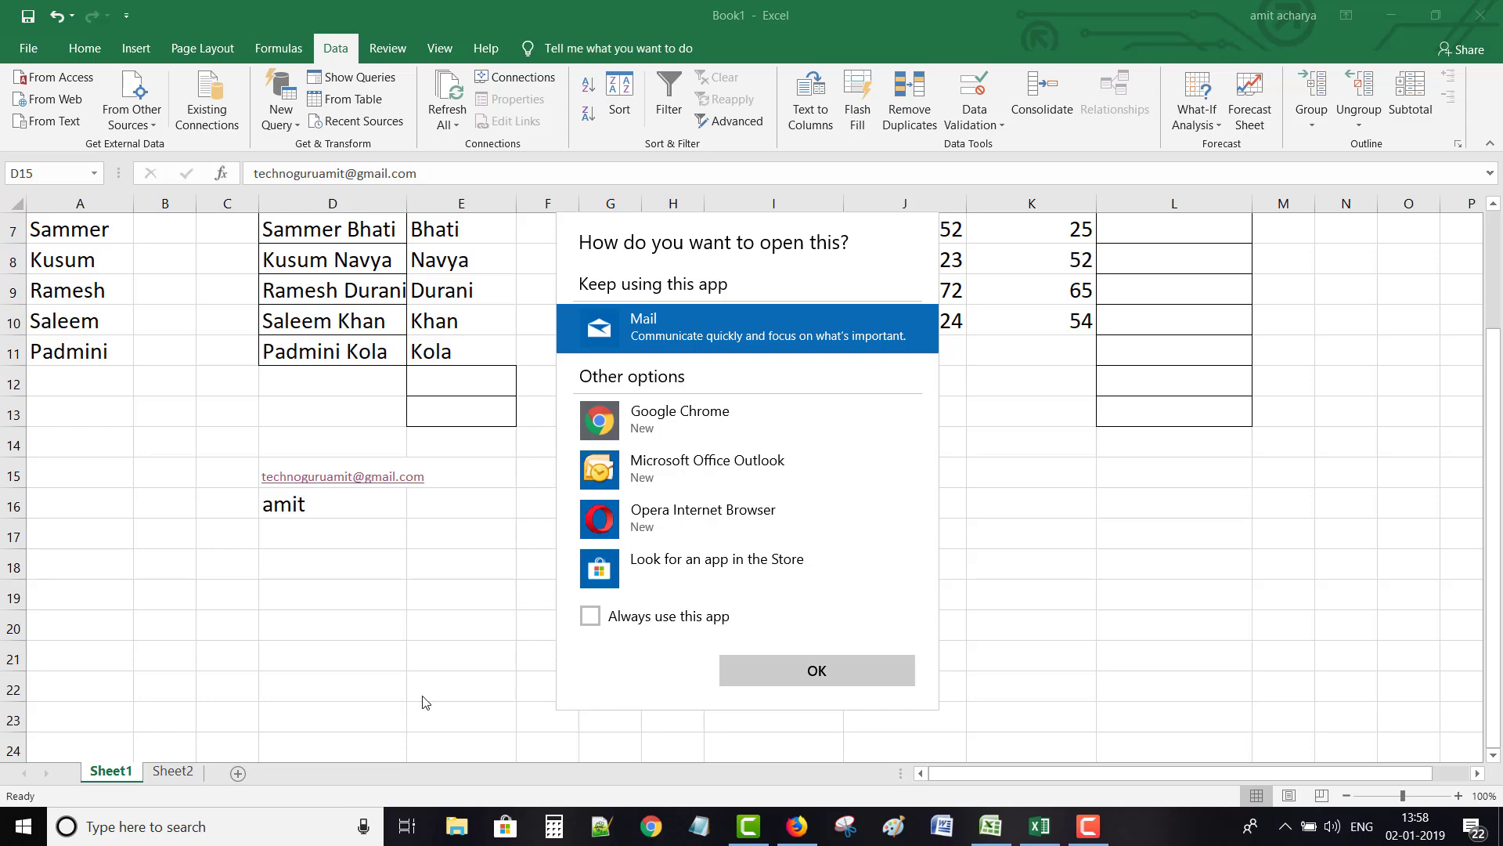
key(Escape)
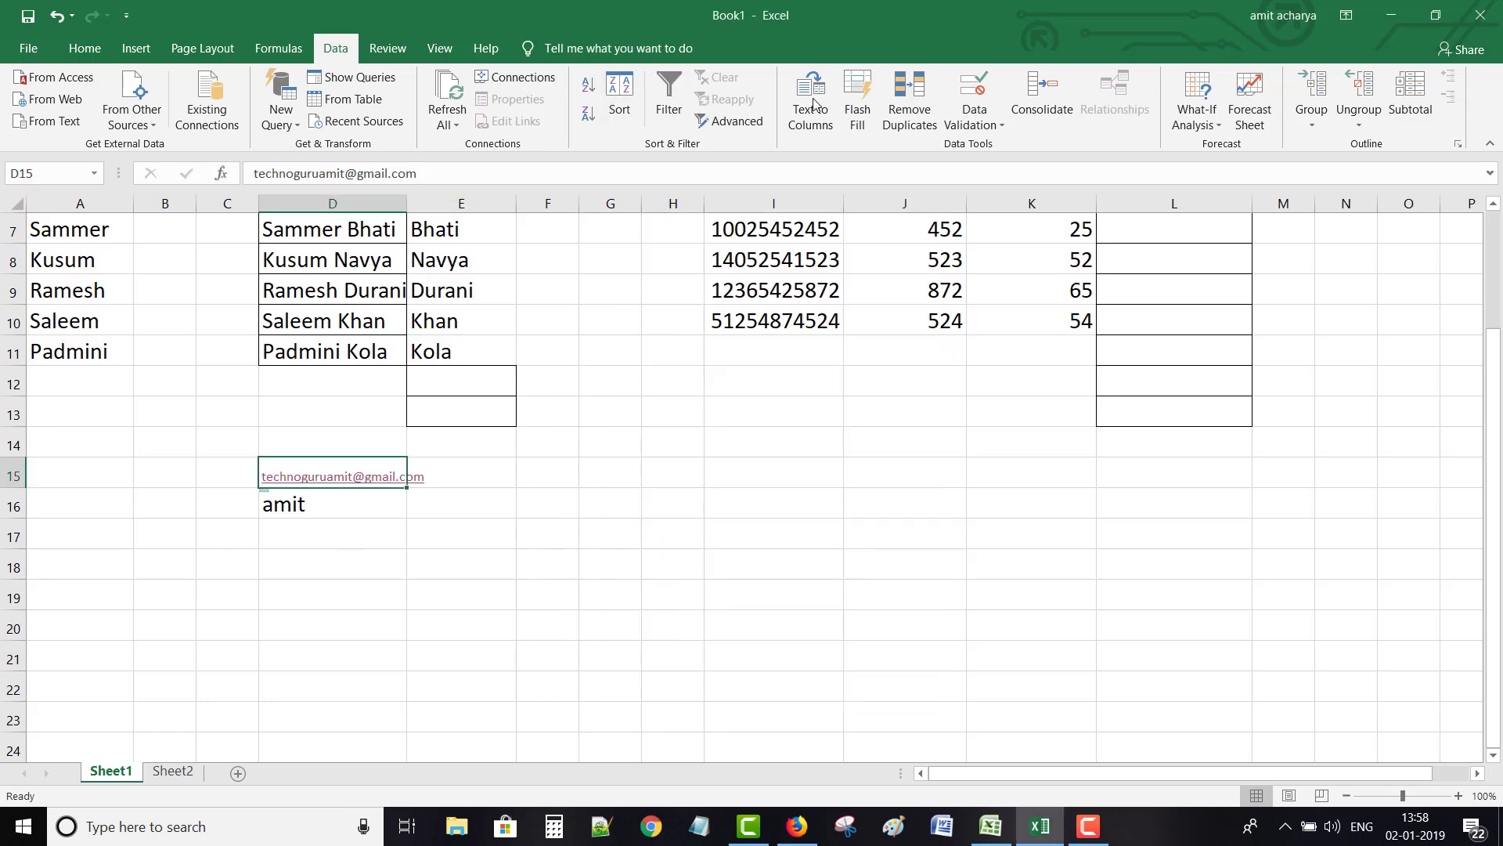
Start Text to Columns on the e-mail with @ as the delimiter instead of Space
click(816, 104)
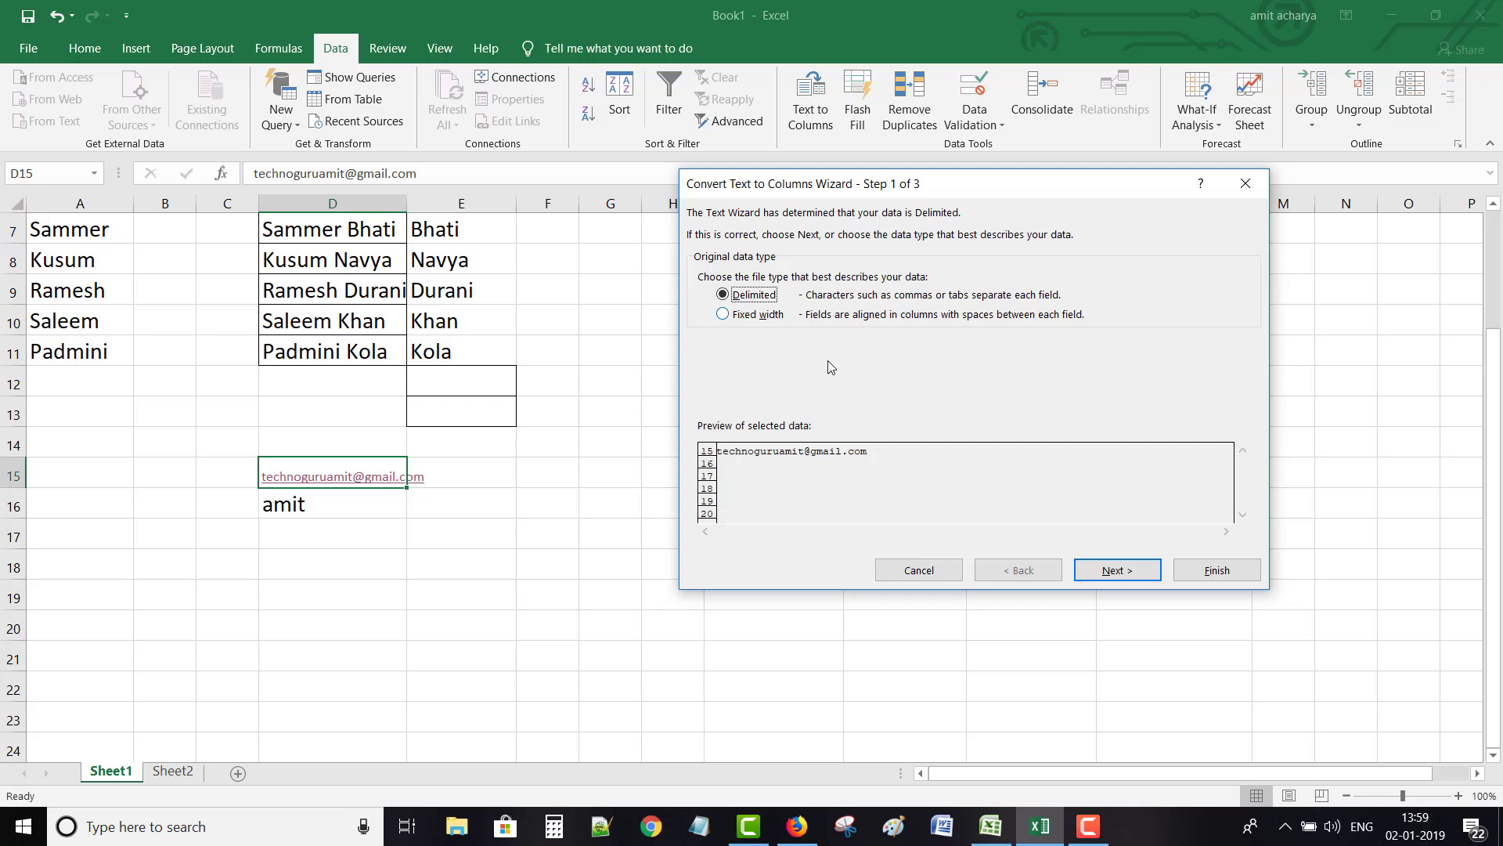
click(1121, 572)
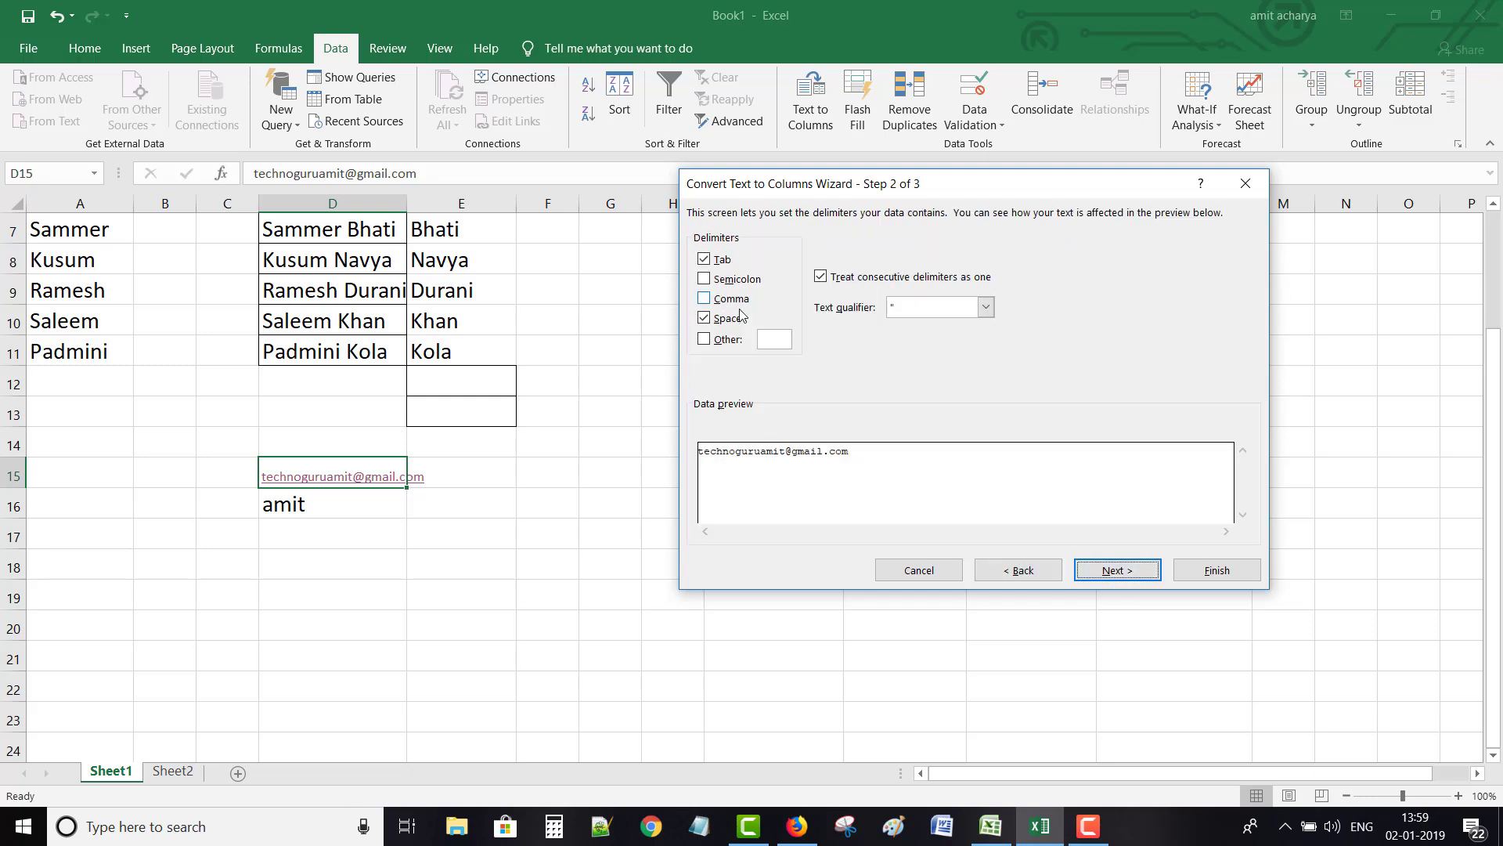
click(714, 340)
click(705, 319)
click(780, 342)
text(@)
Set the destination to F16 and finish, splitting the user name into F16 and gmail.com into G16
click(1130, 574)
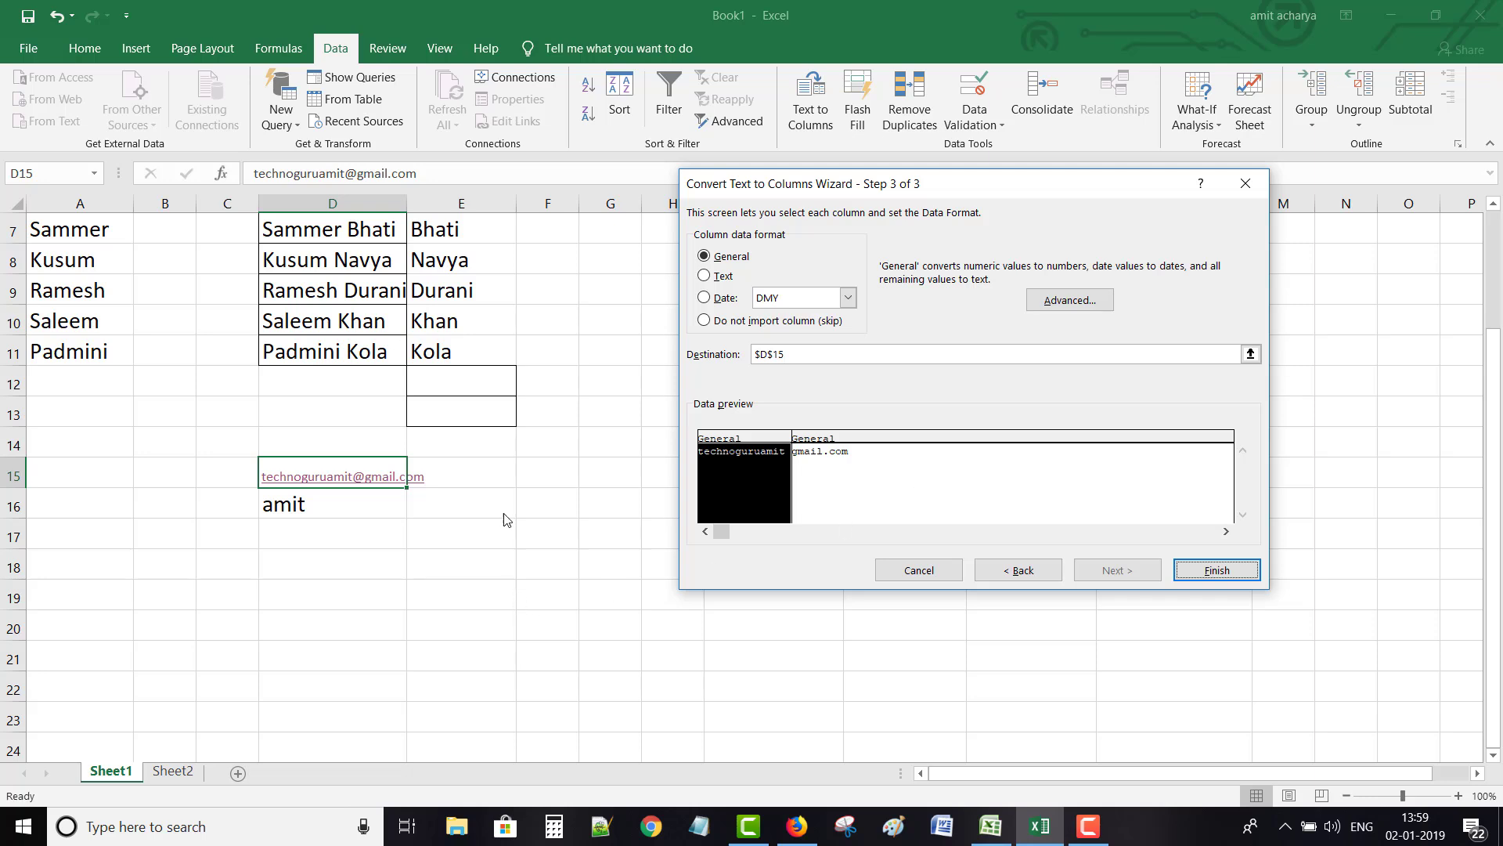
click(1250, 354)
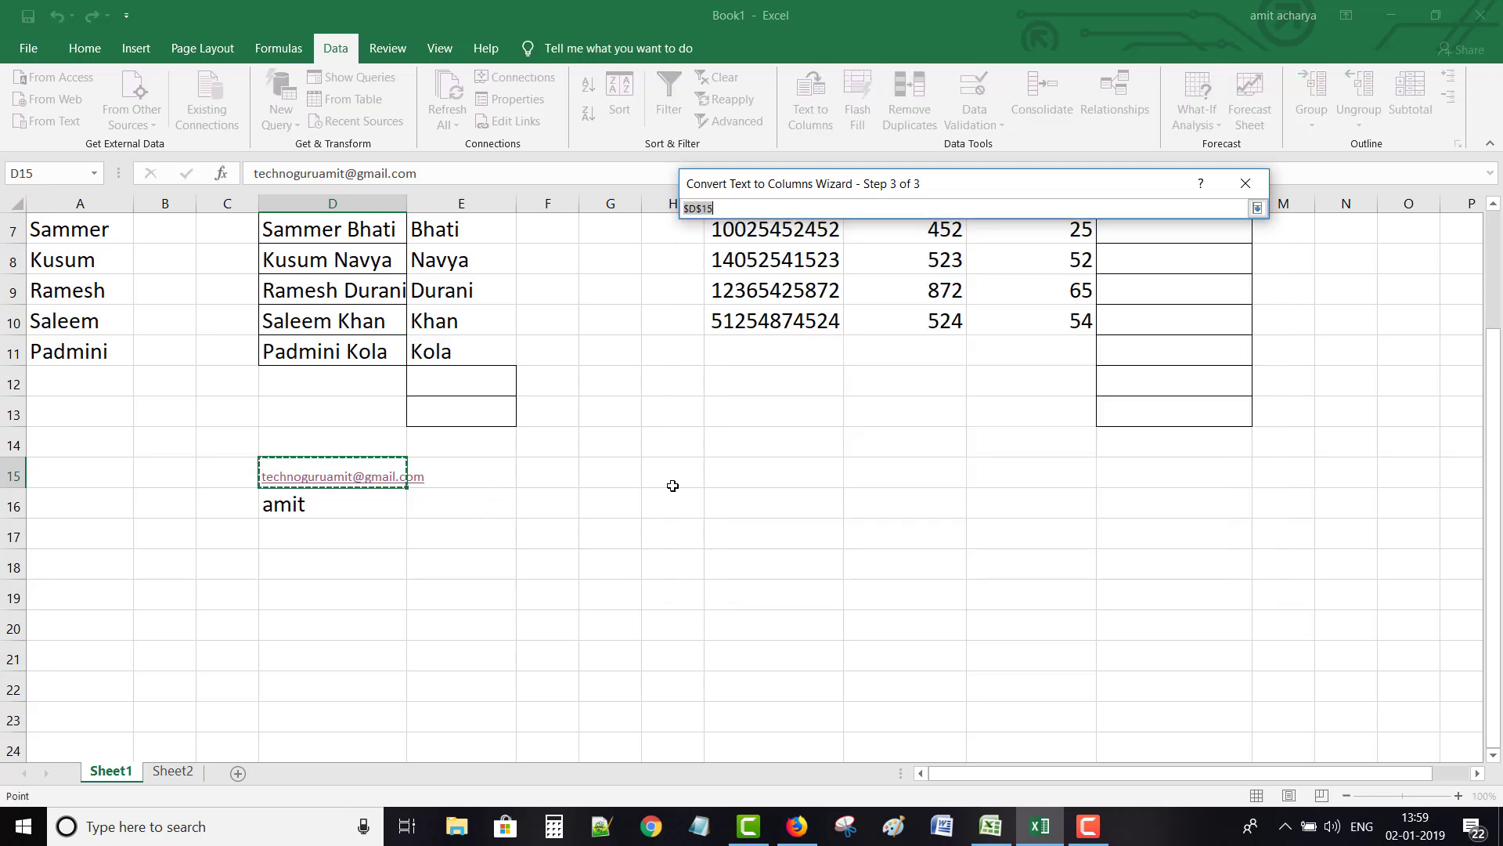
click(554, 503)
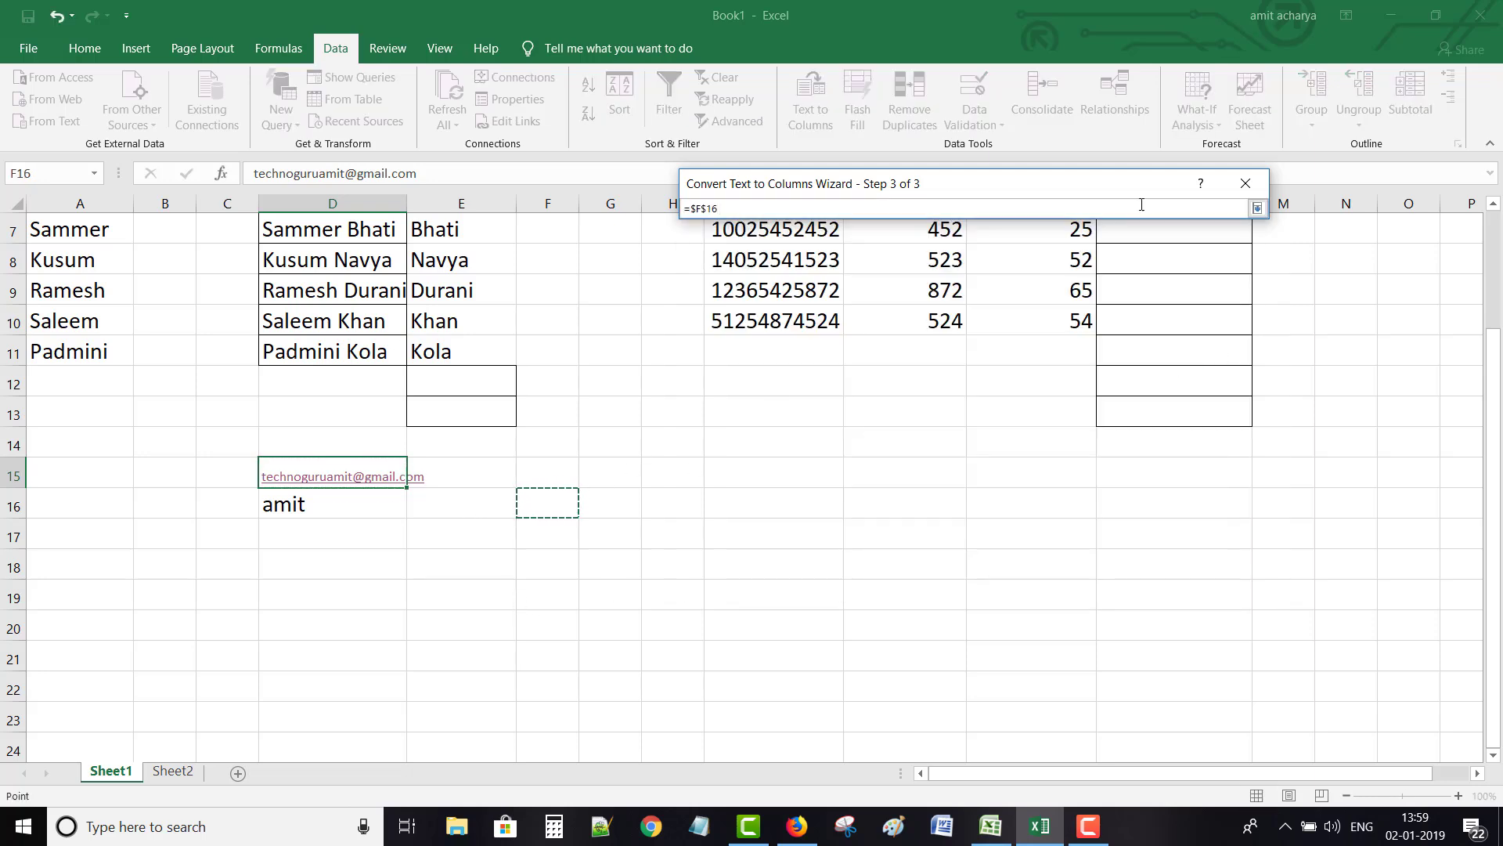
click(1256, 208)
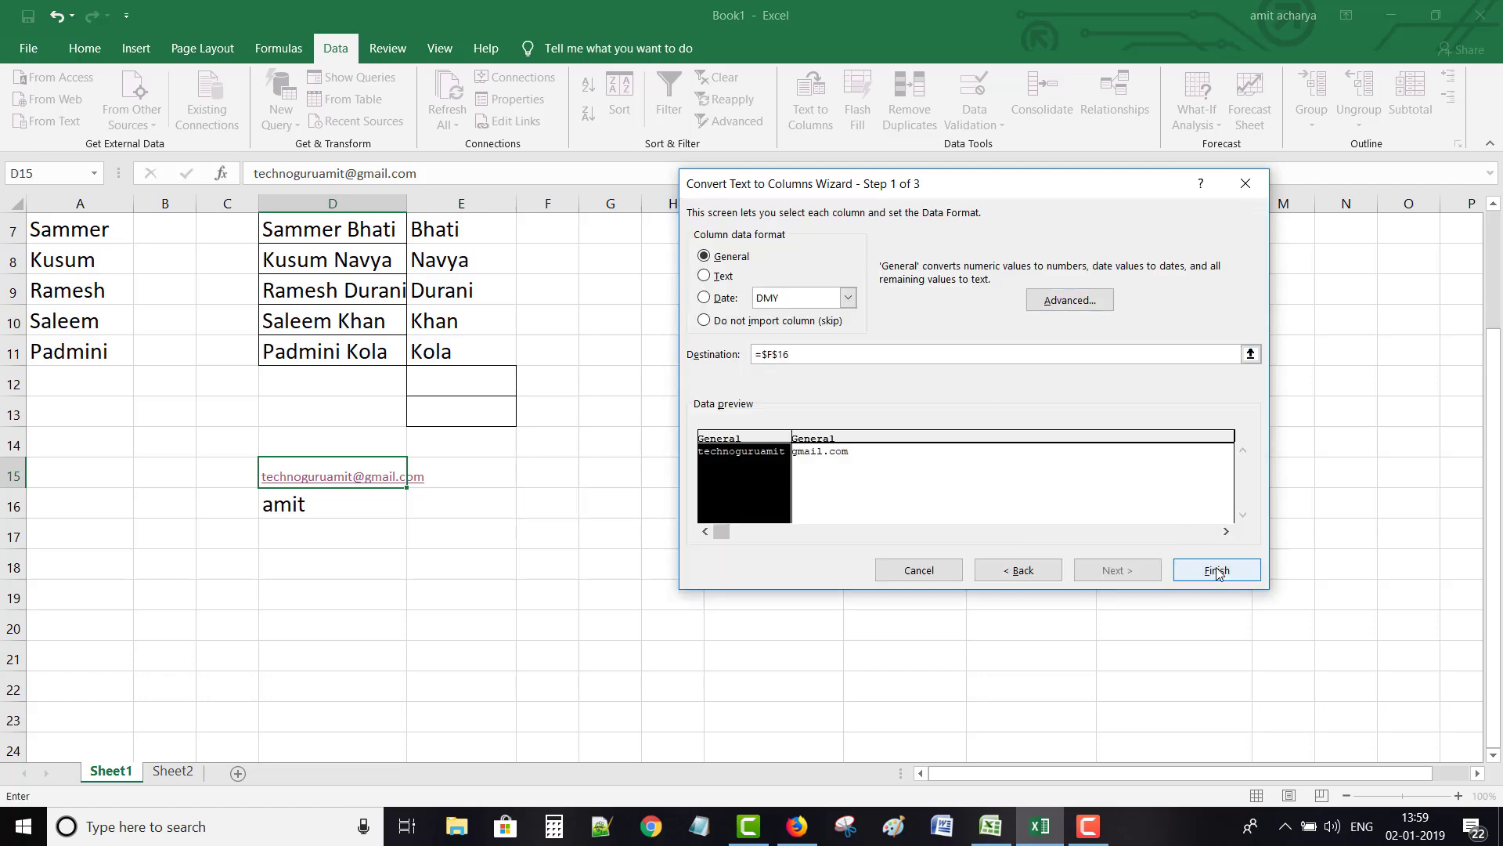
click(1217, 570)
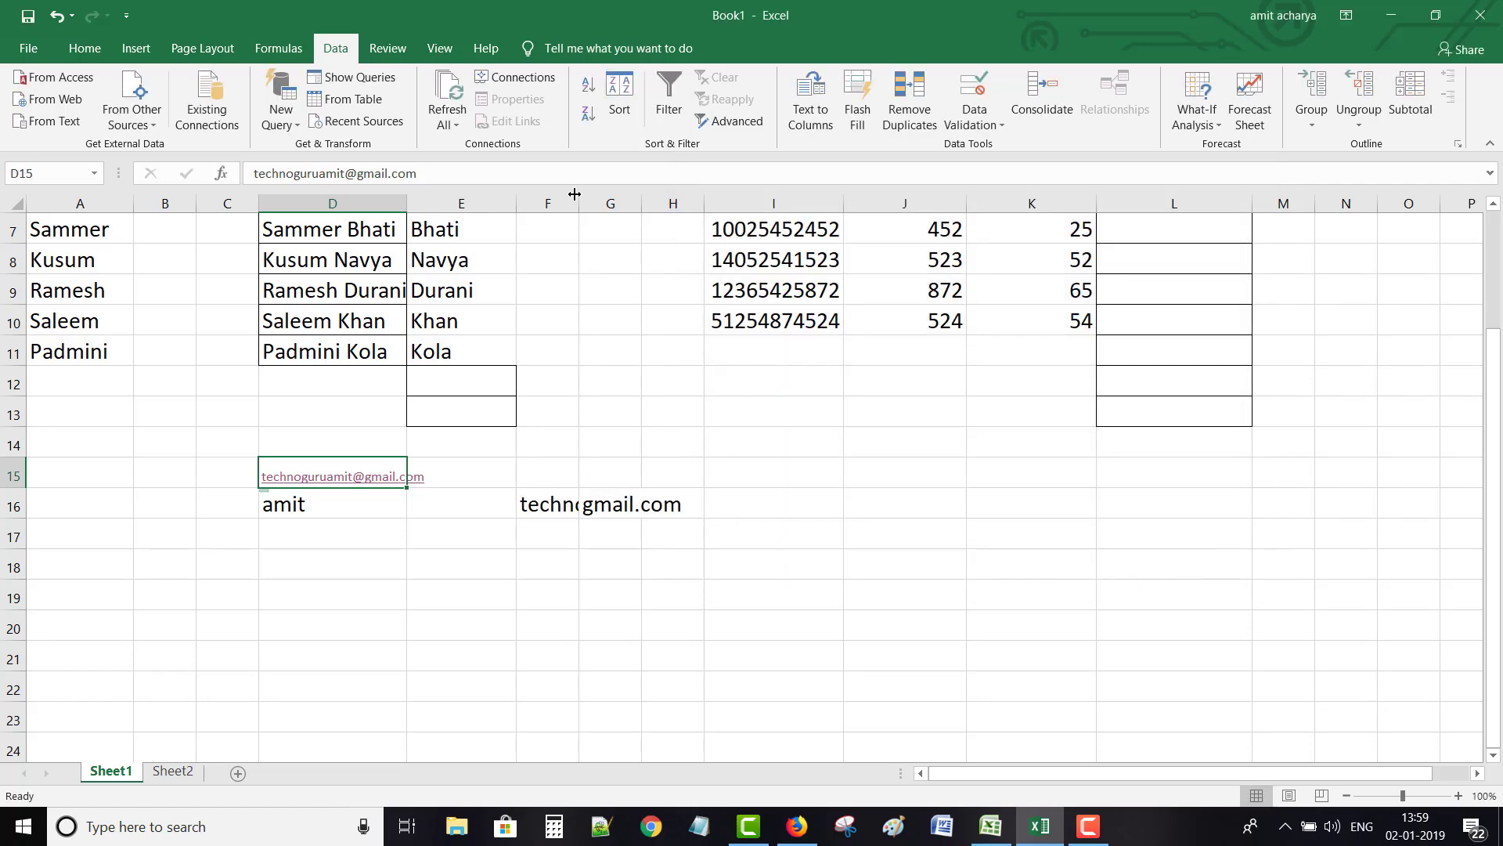
Autofit columns F and G to fit the split e-mail parts
double_click(577, 201)
click(595, 505)
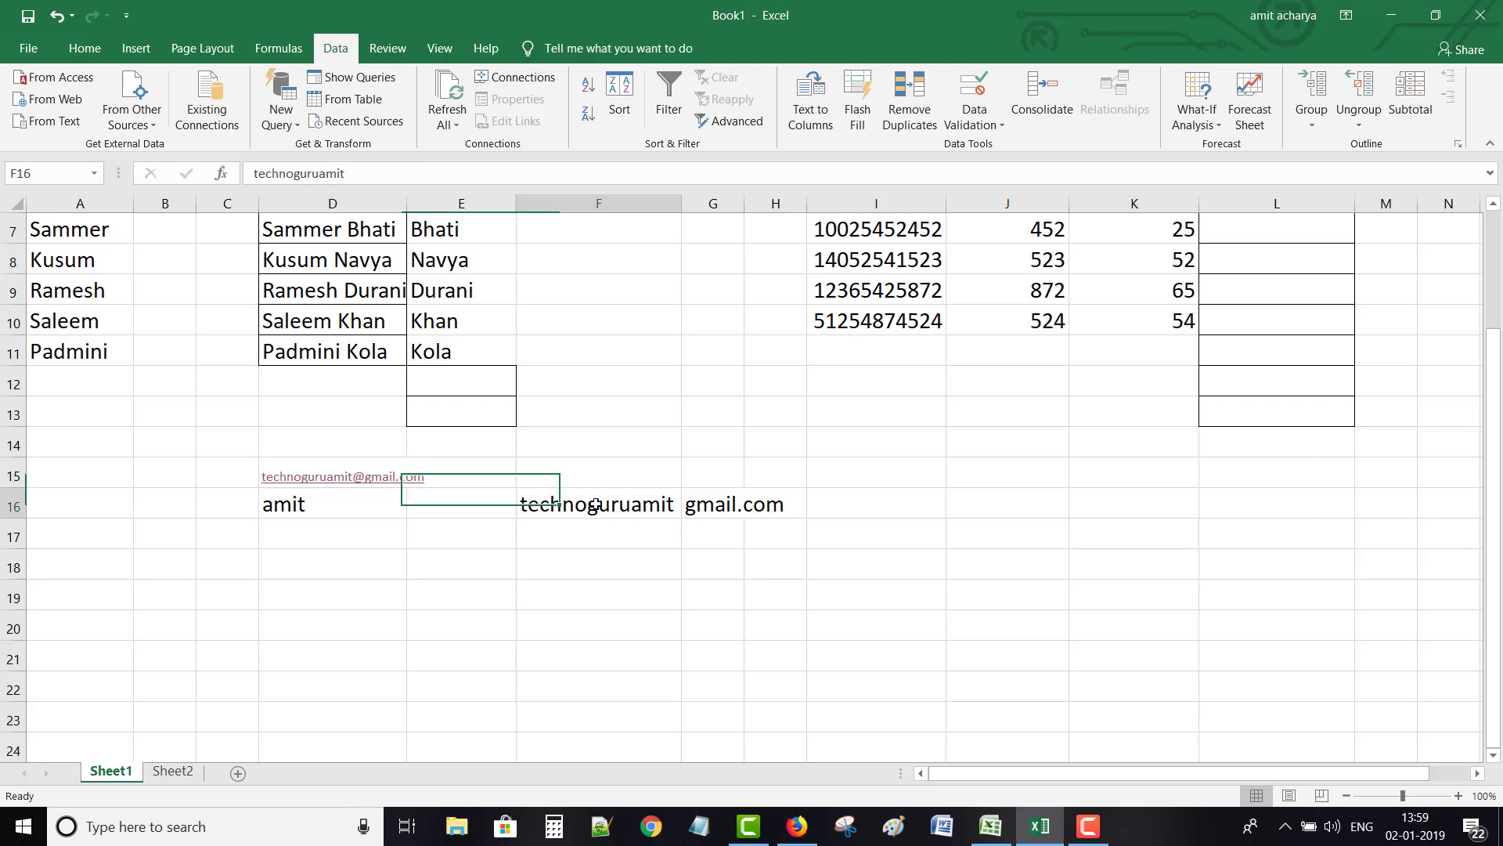
click(736, 507)
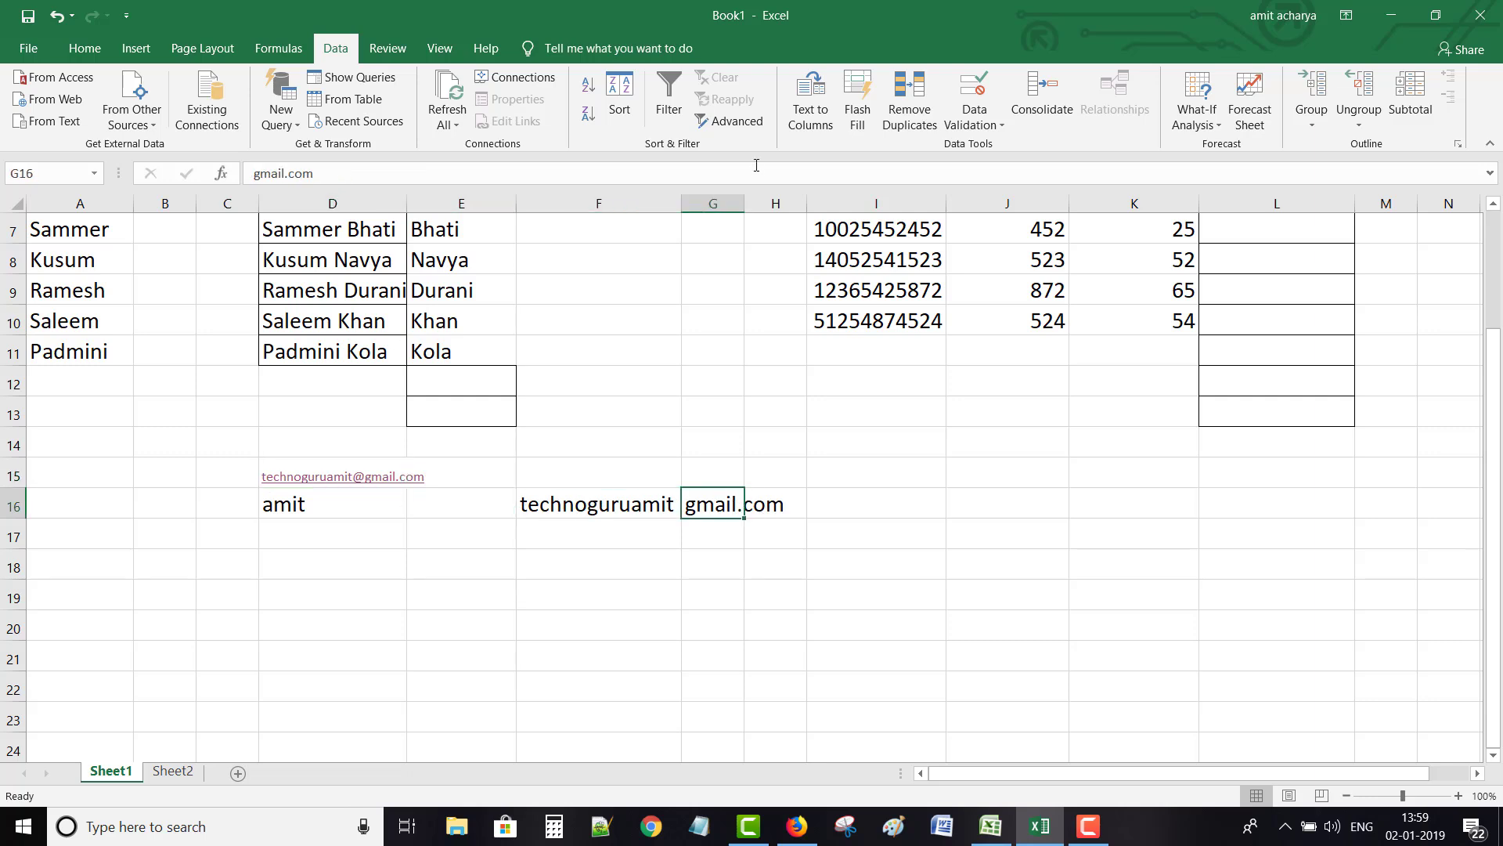
double_click(742, 196)
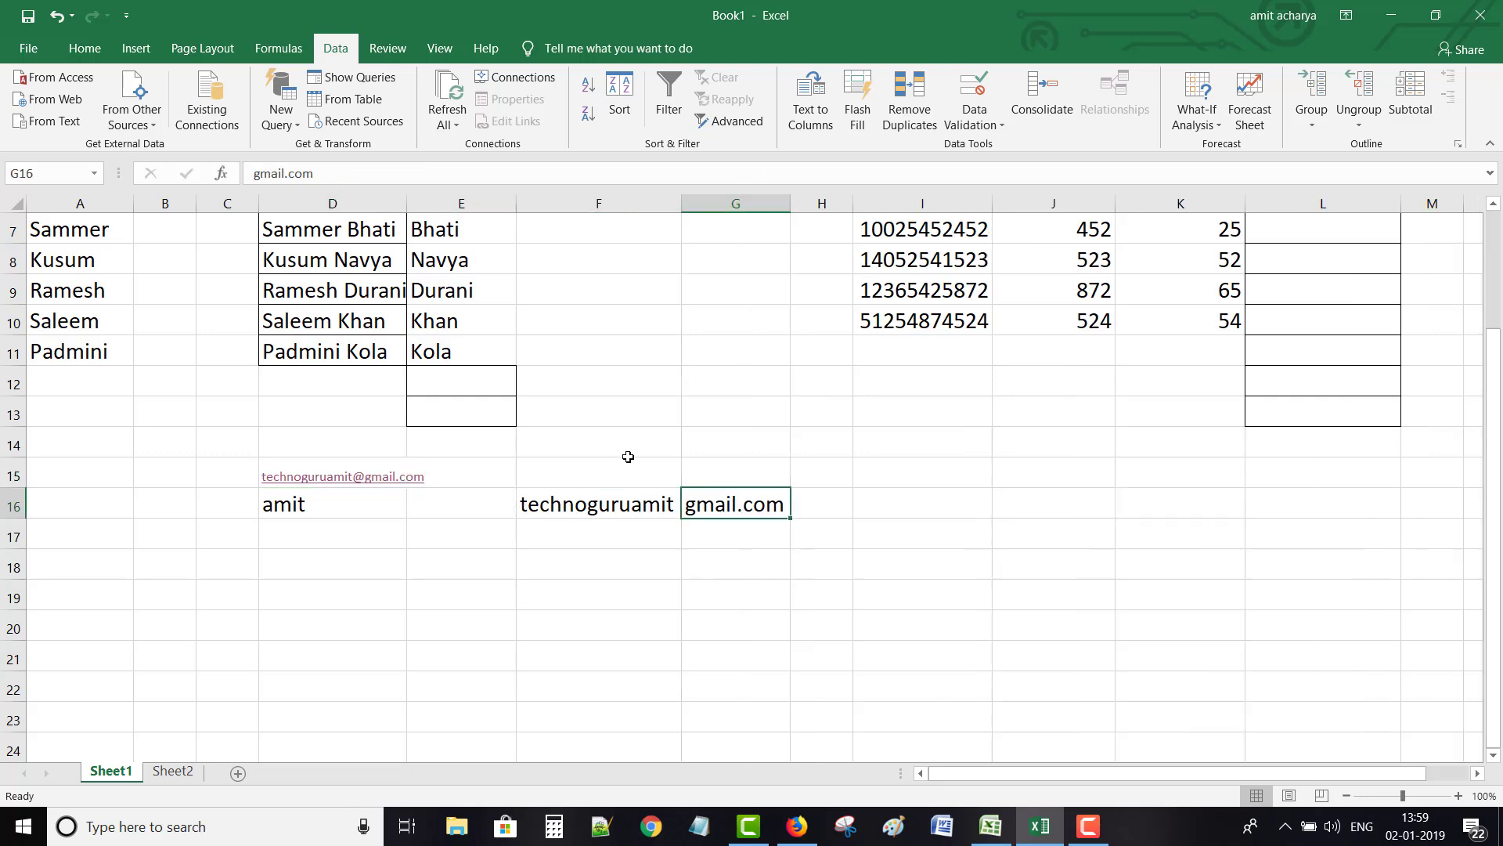
click(607, 502)
Add the comment 'it is my mail id' to cell H16
click(739, 503)
click(834, 514)
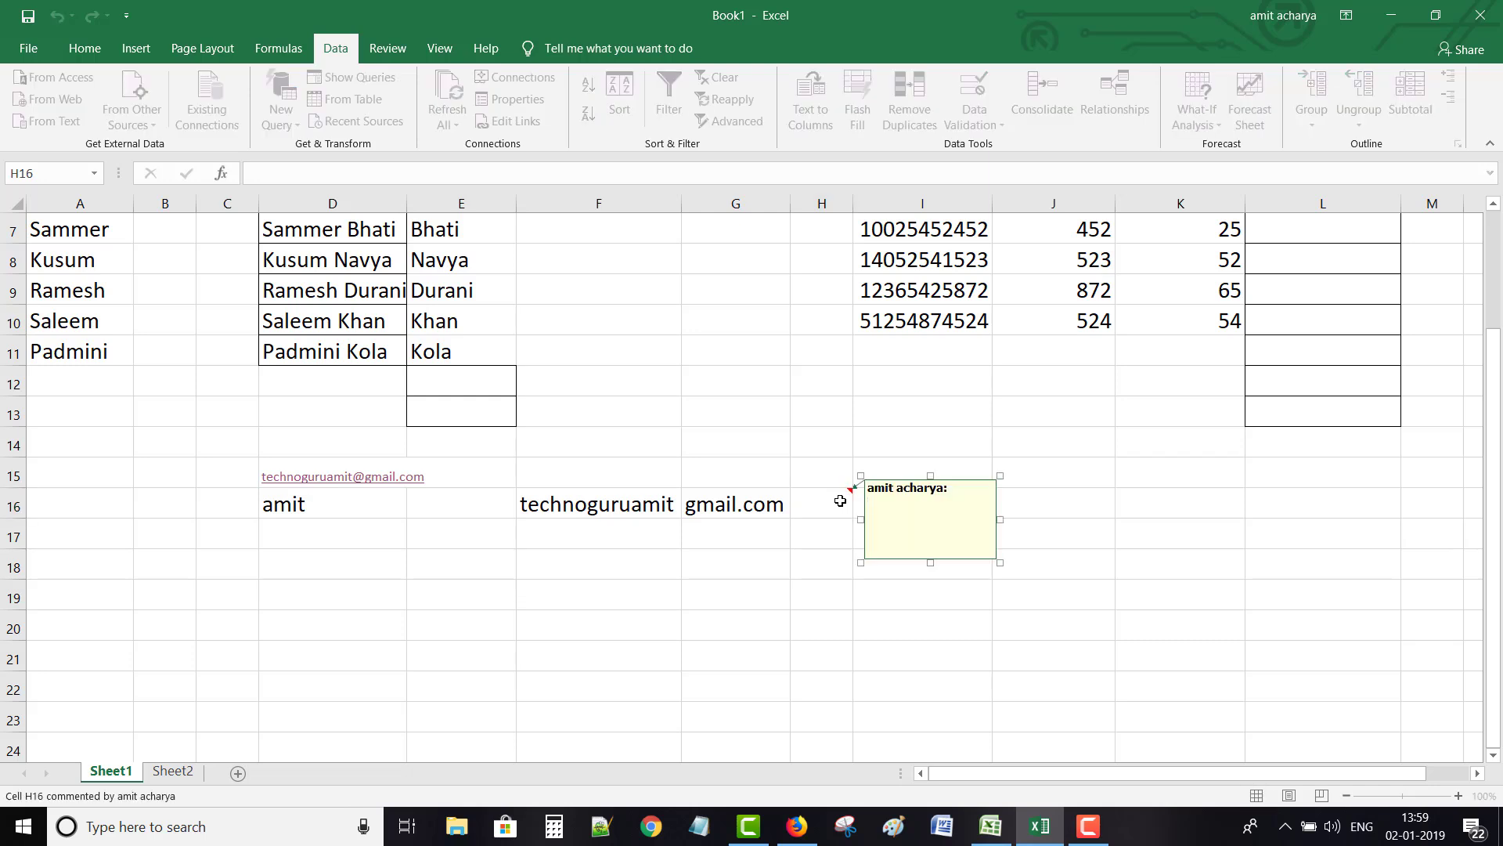
text(t is my mail id)
click(1163, 624)
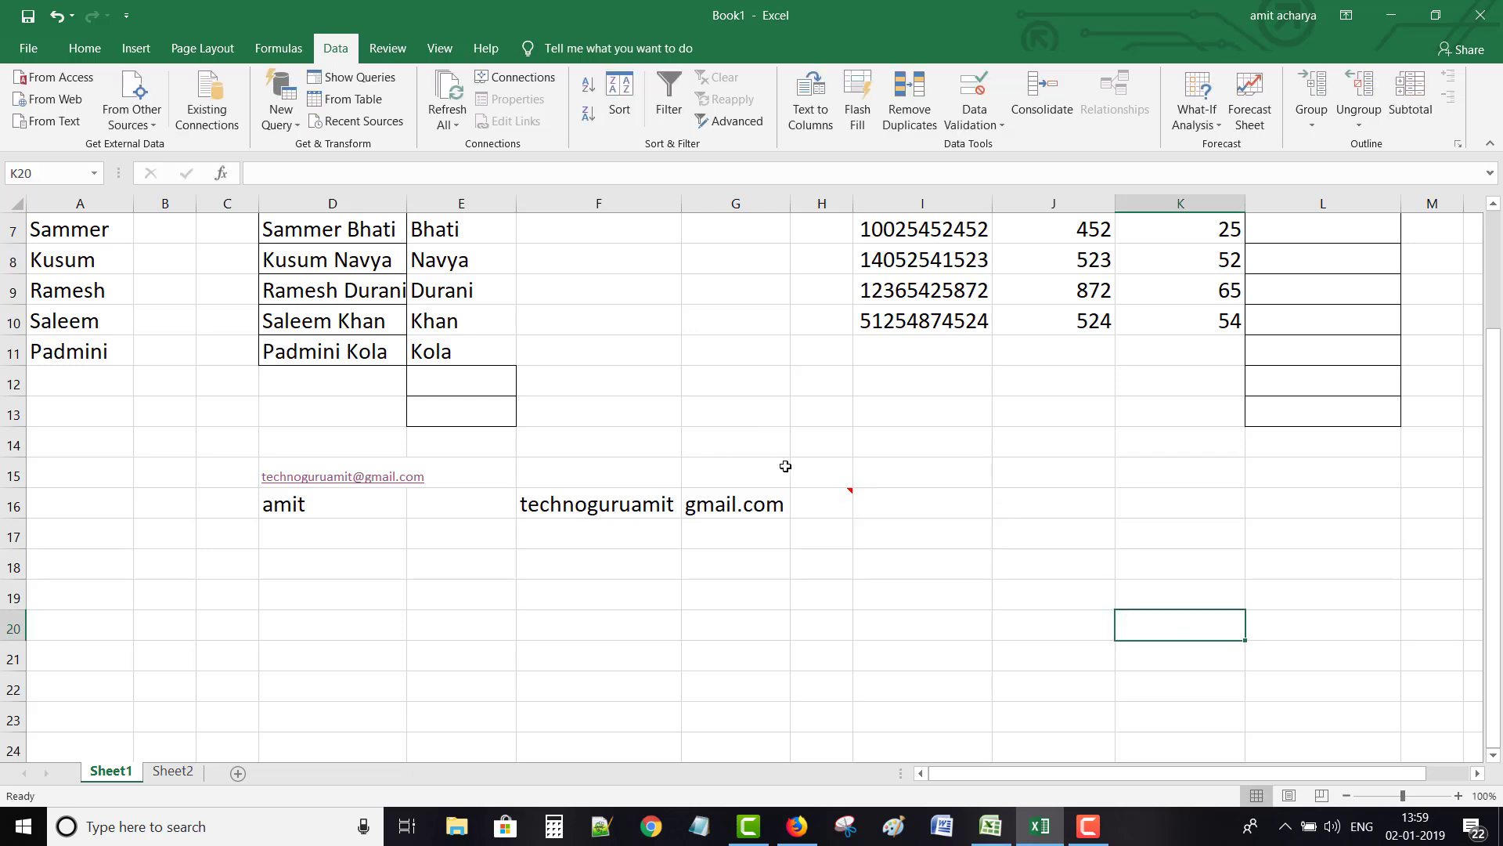
Turn Show All Comments on and off, then add new comments to K20 and J15
click(388, 47)
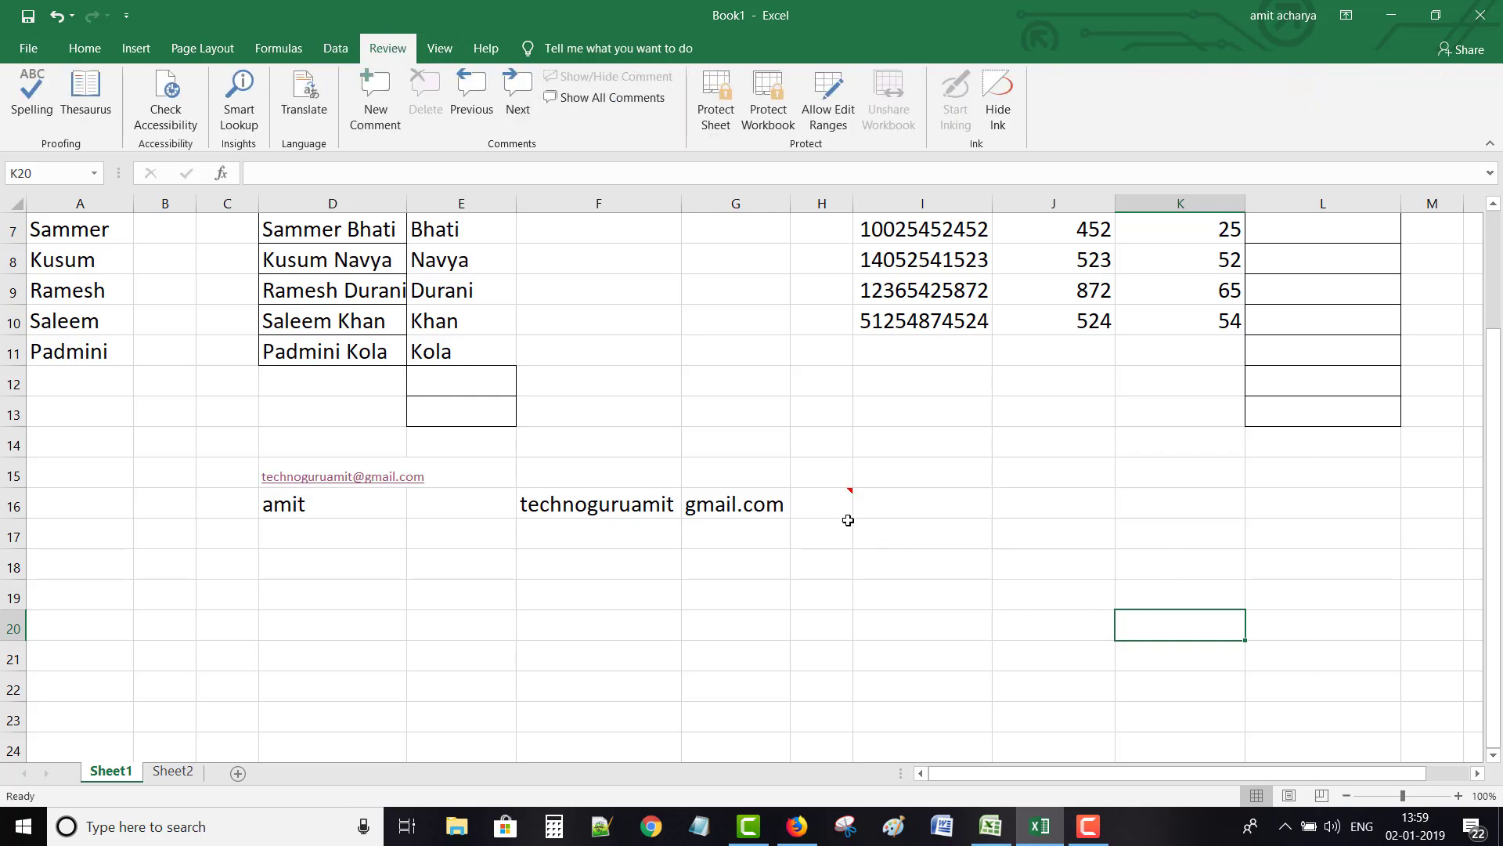
click(613, 100)
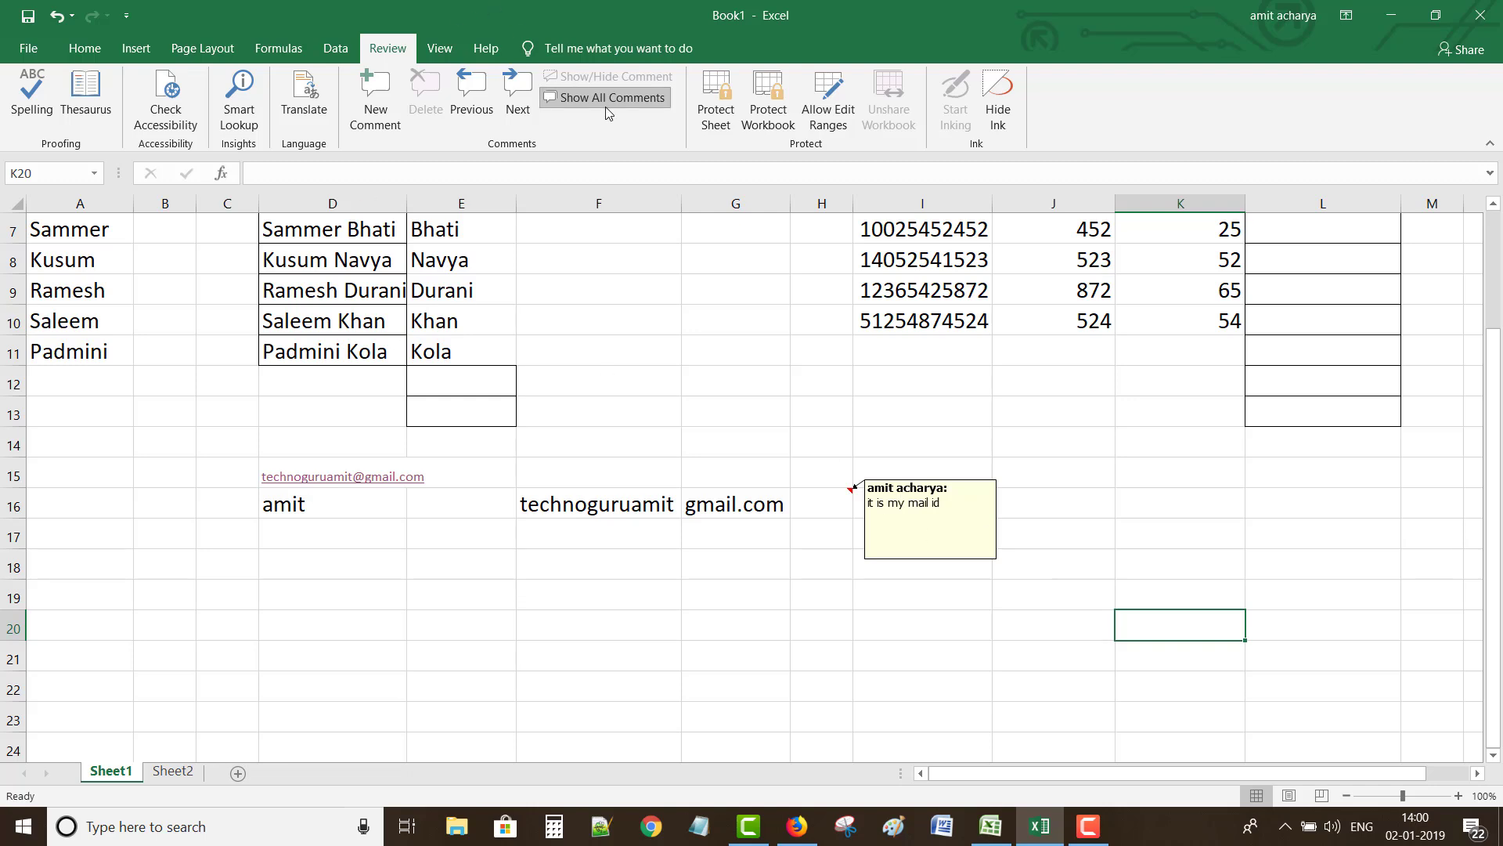
click(613, 98)
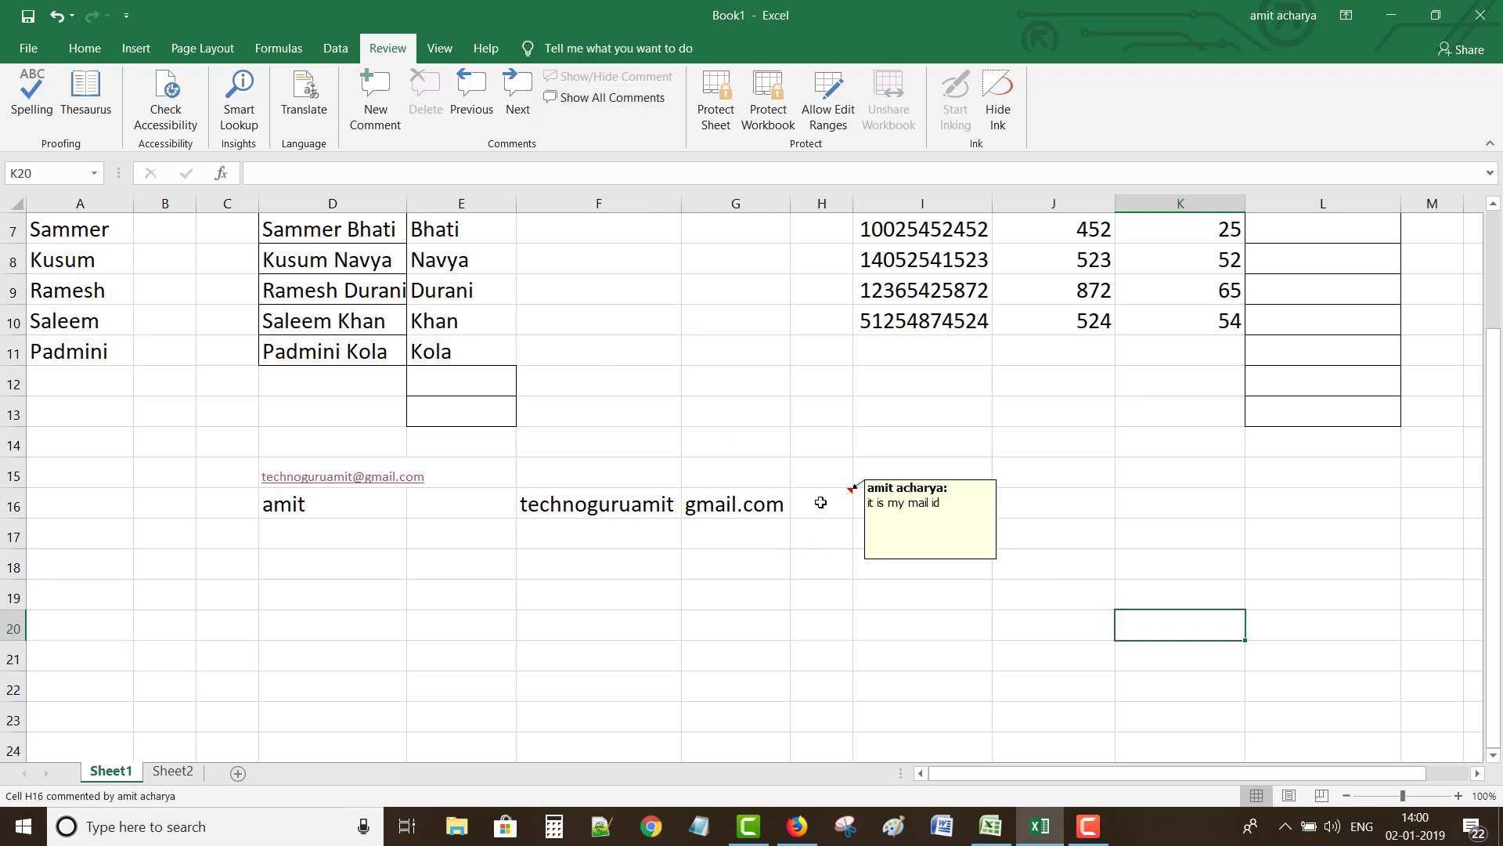
click(376, 98)
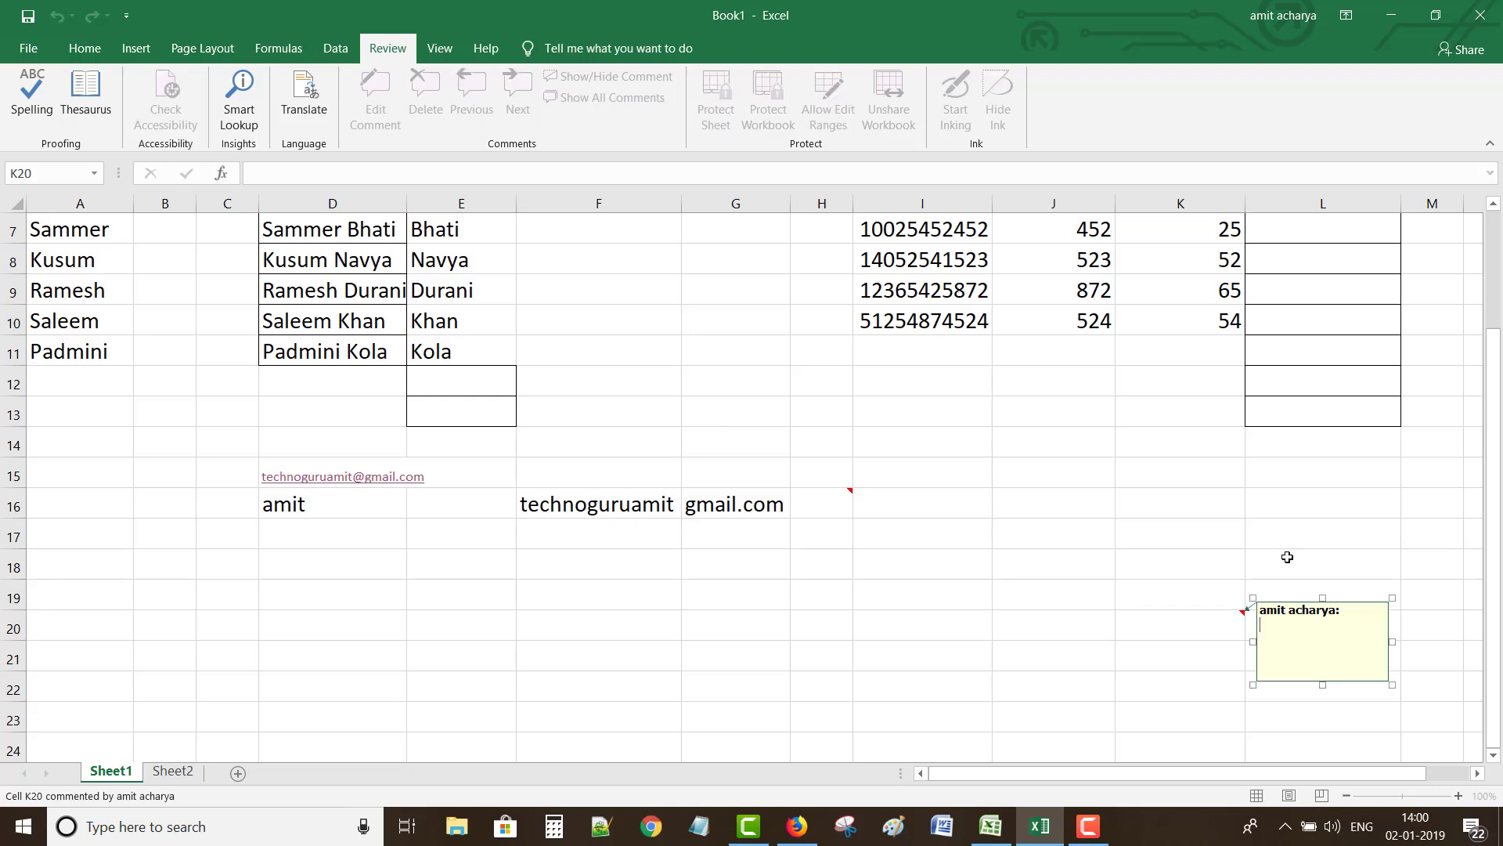
click(1093, 475)
click(375, 98)
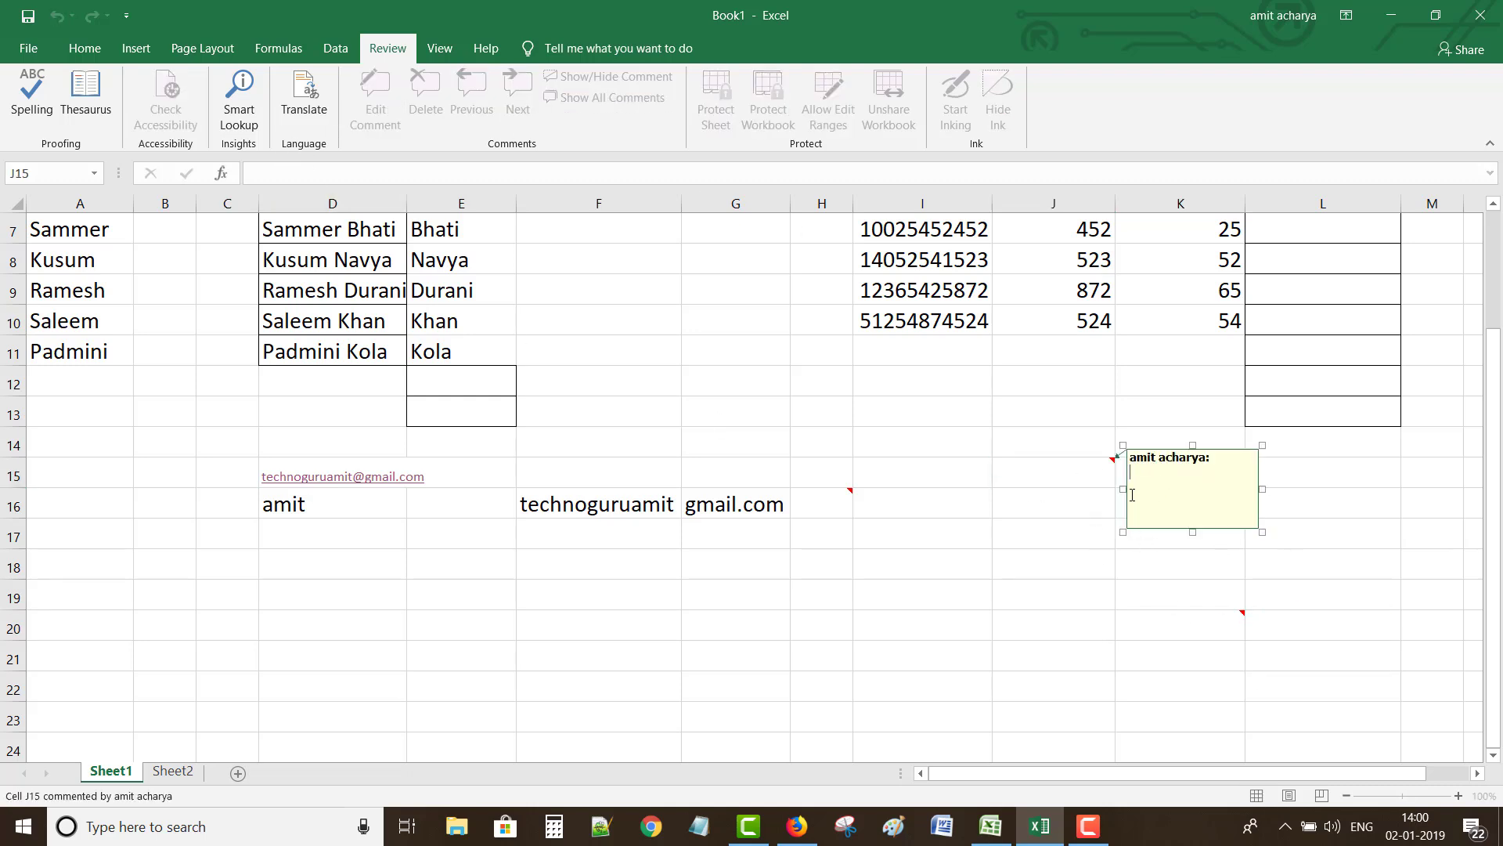
click(1019, 531)
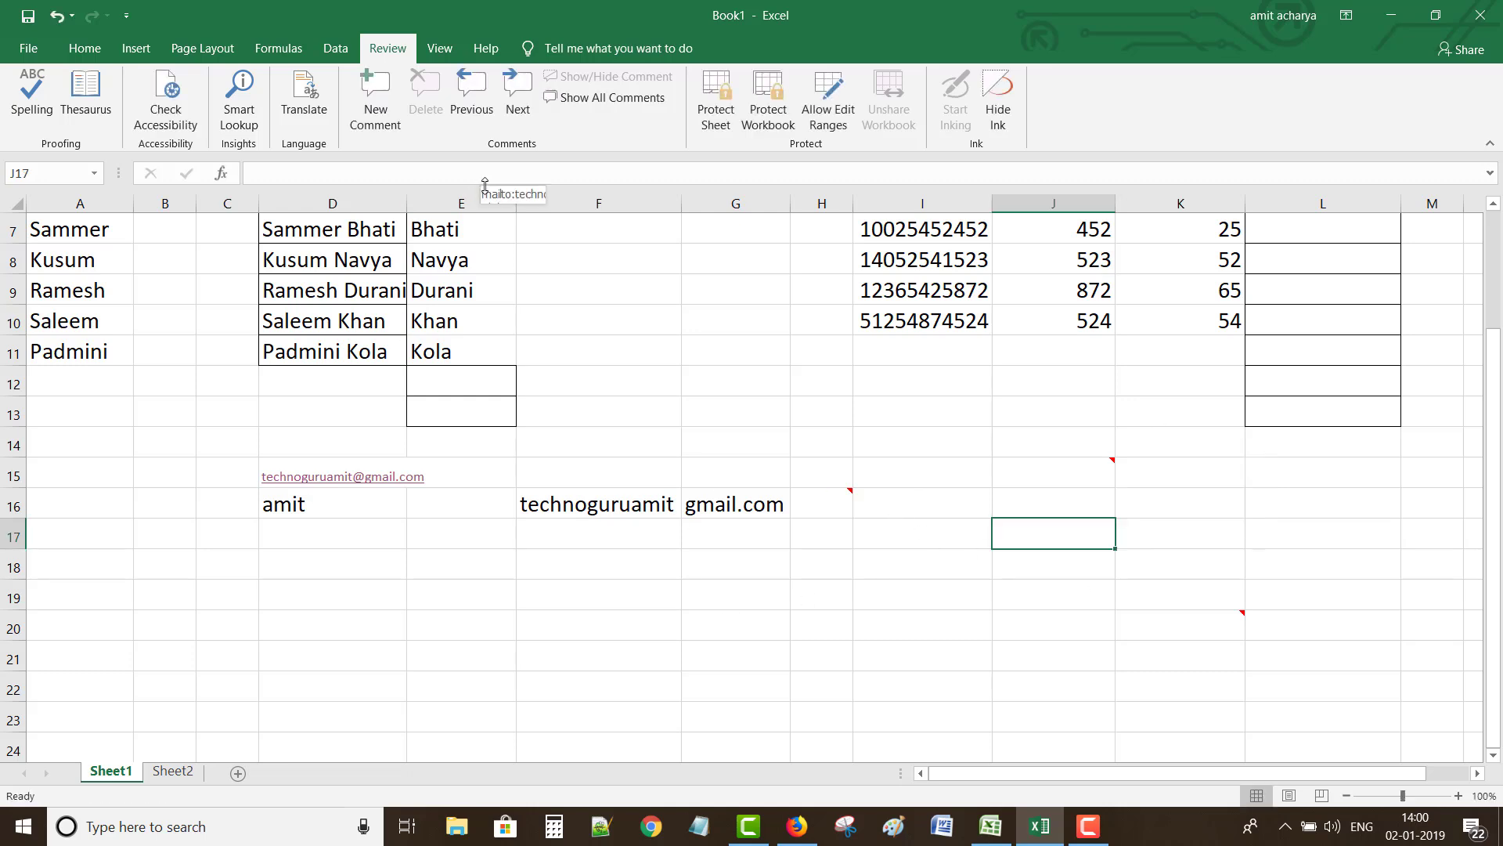
Delete the comments on H16, J15 and K20
click(828, 501)
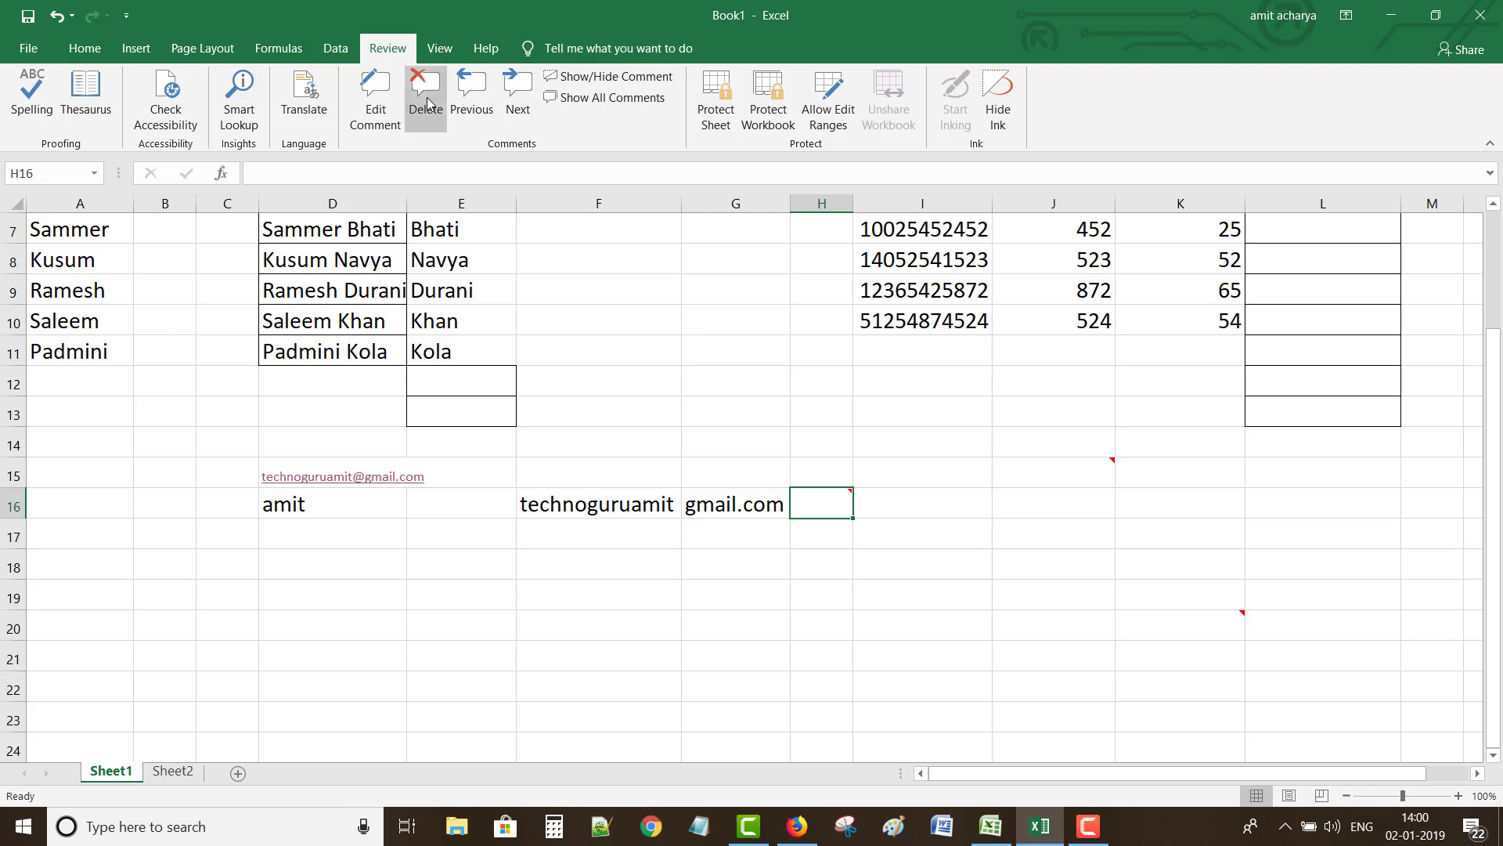
click(425, 98)
click(1091, 475)
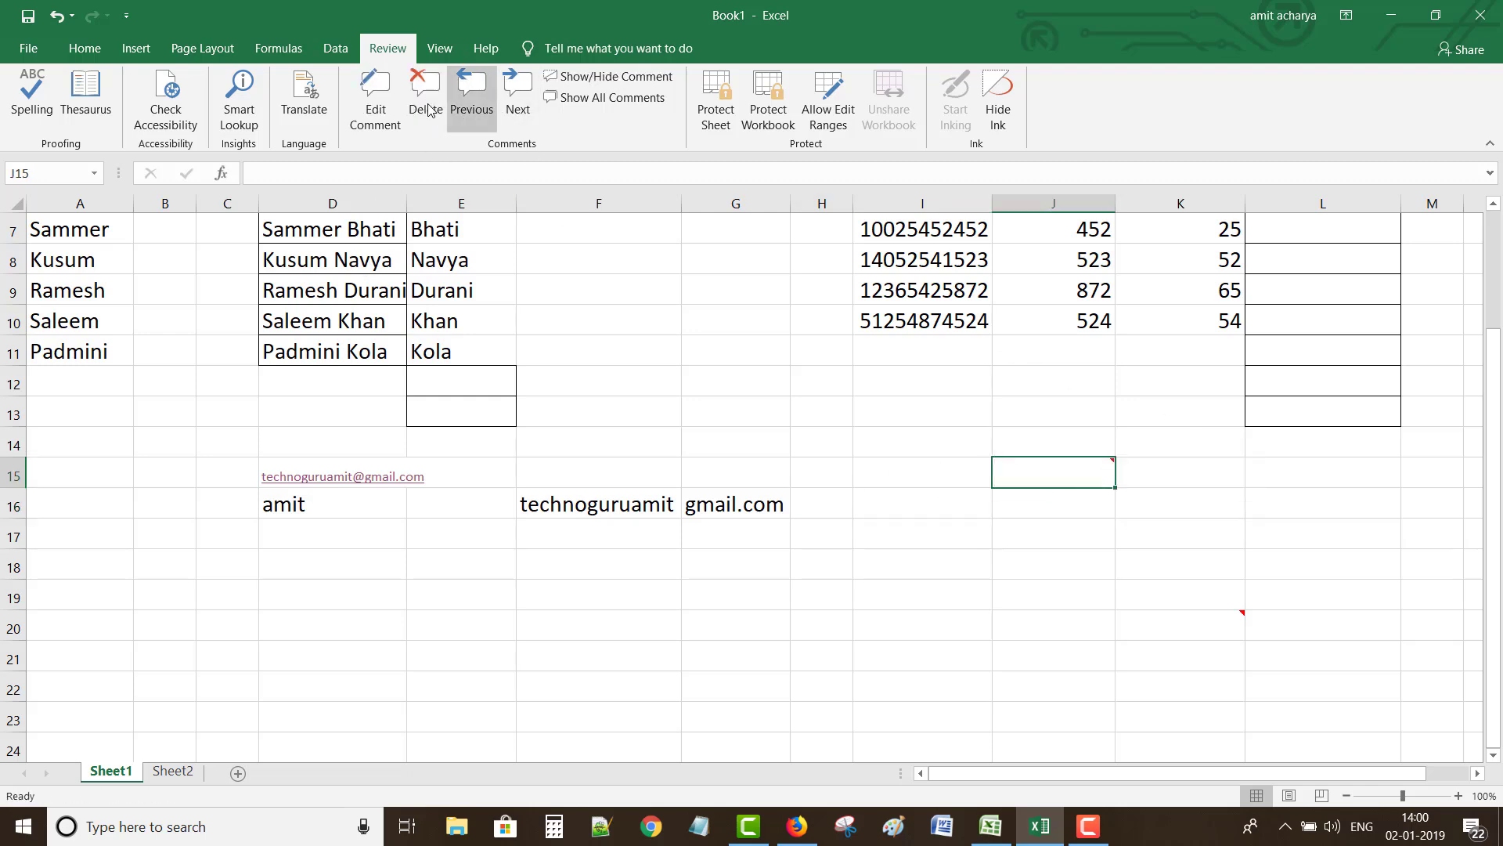
click(1232, 615)
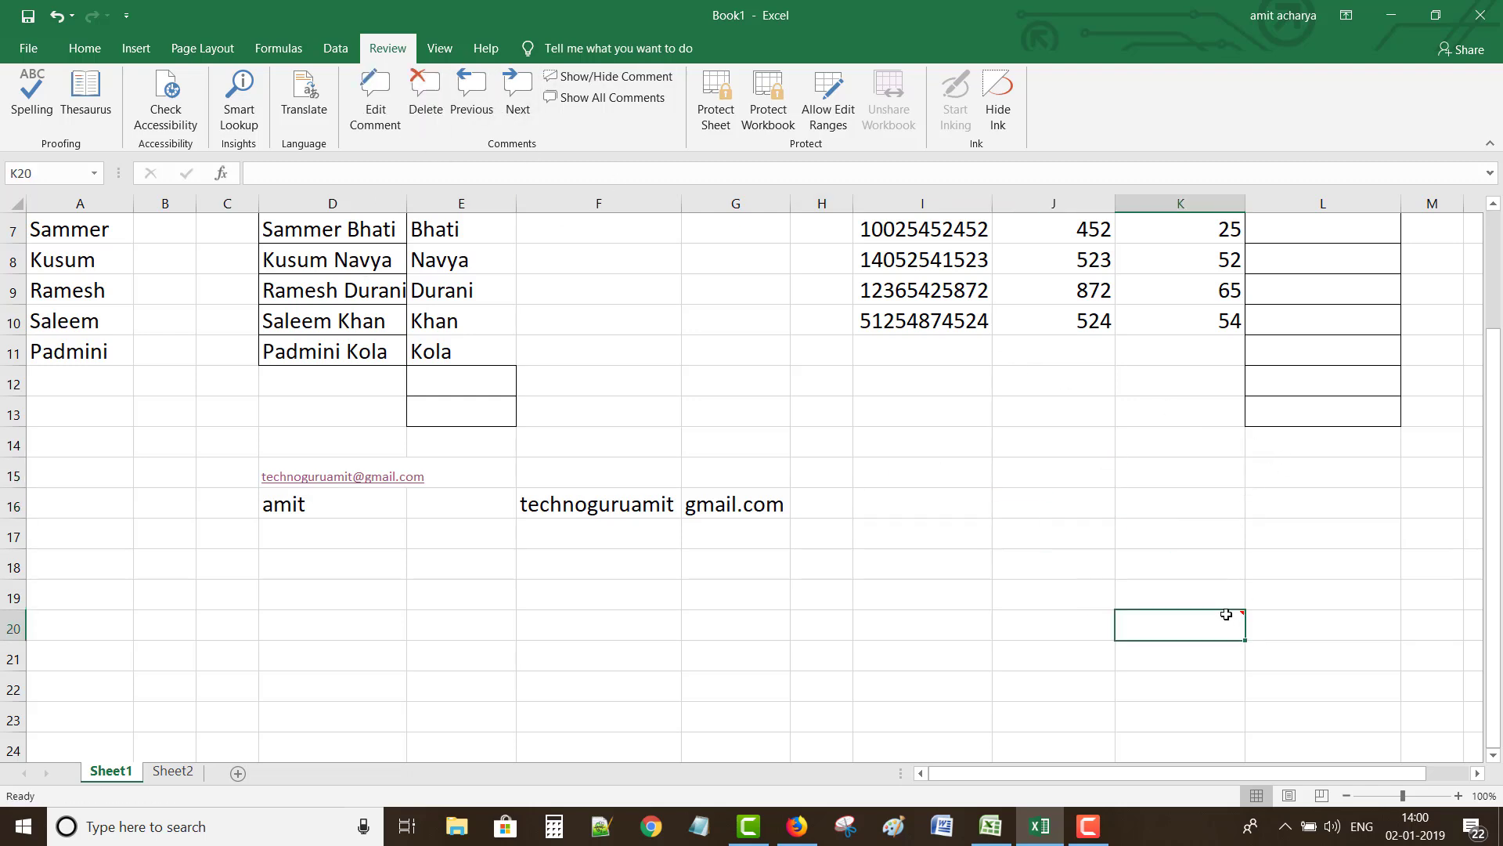
click(425, 98)
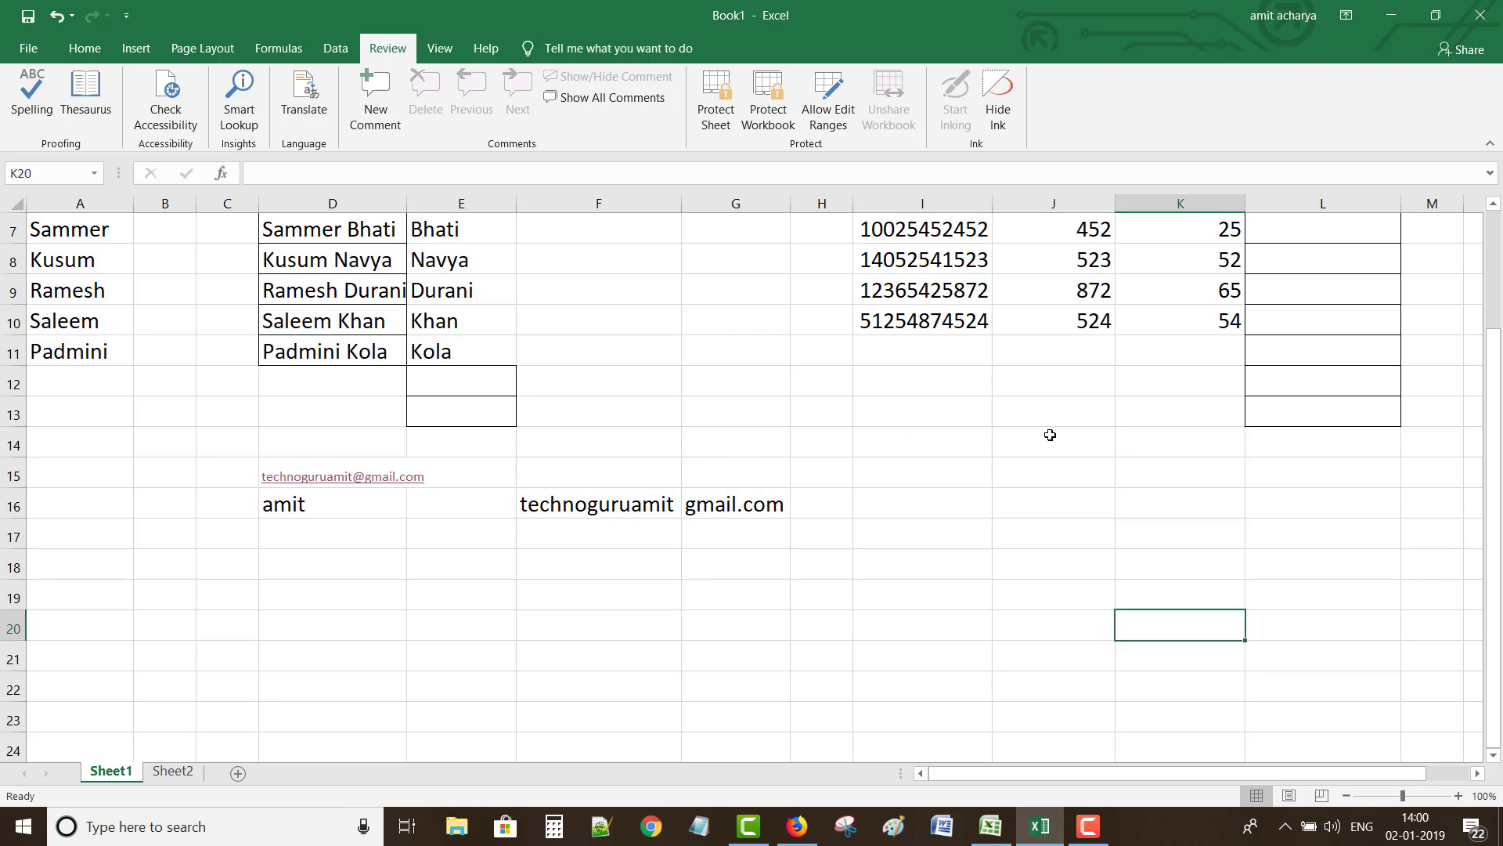
scroll(784, 453, up, 2)
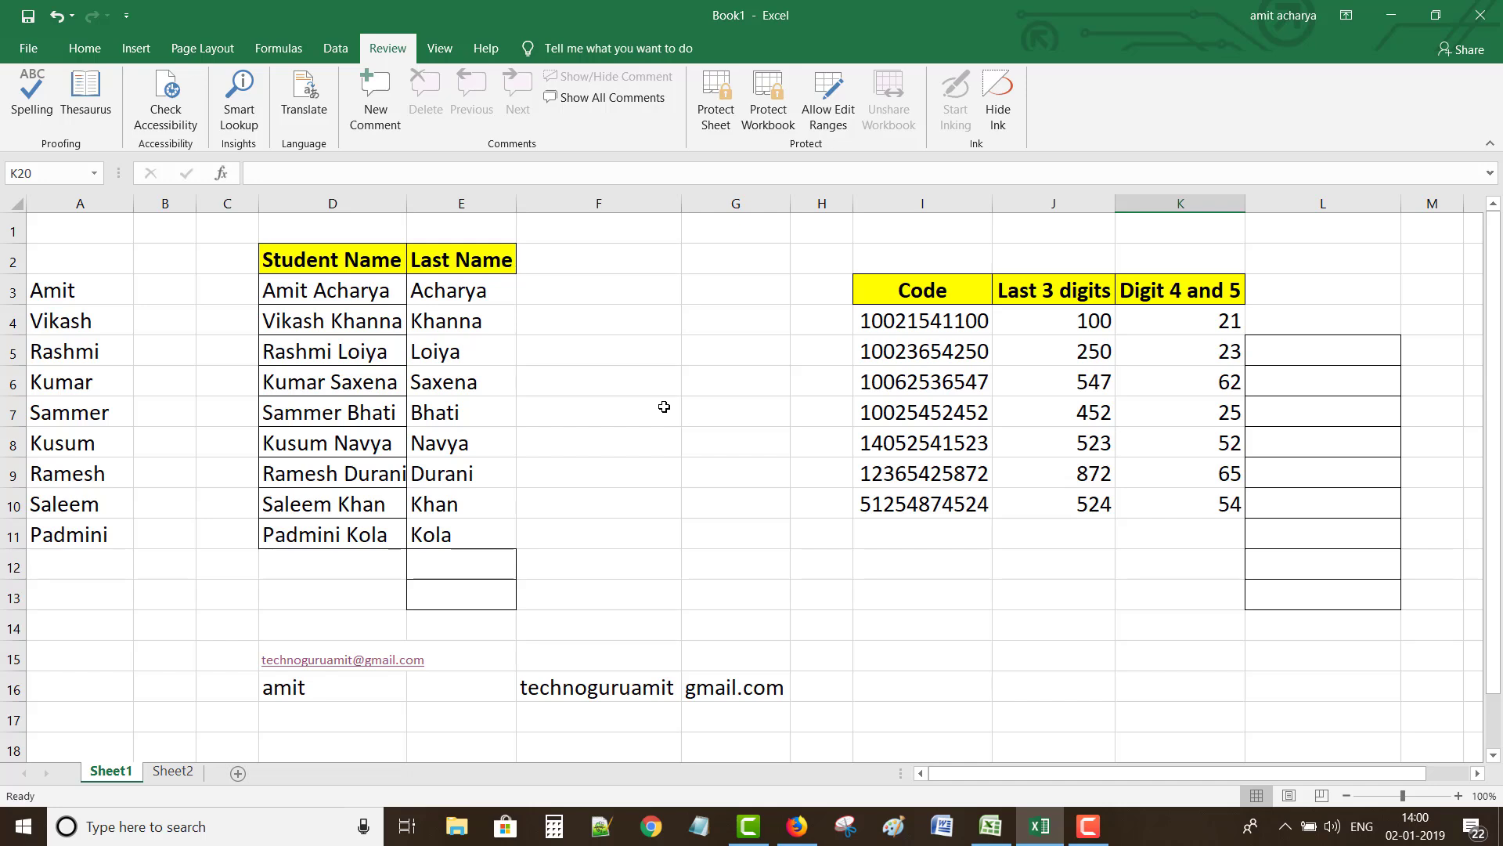
click(580, 205)
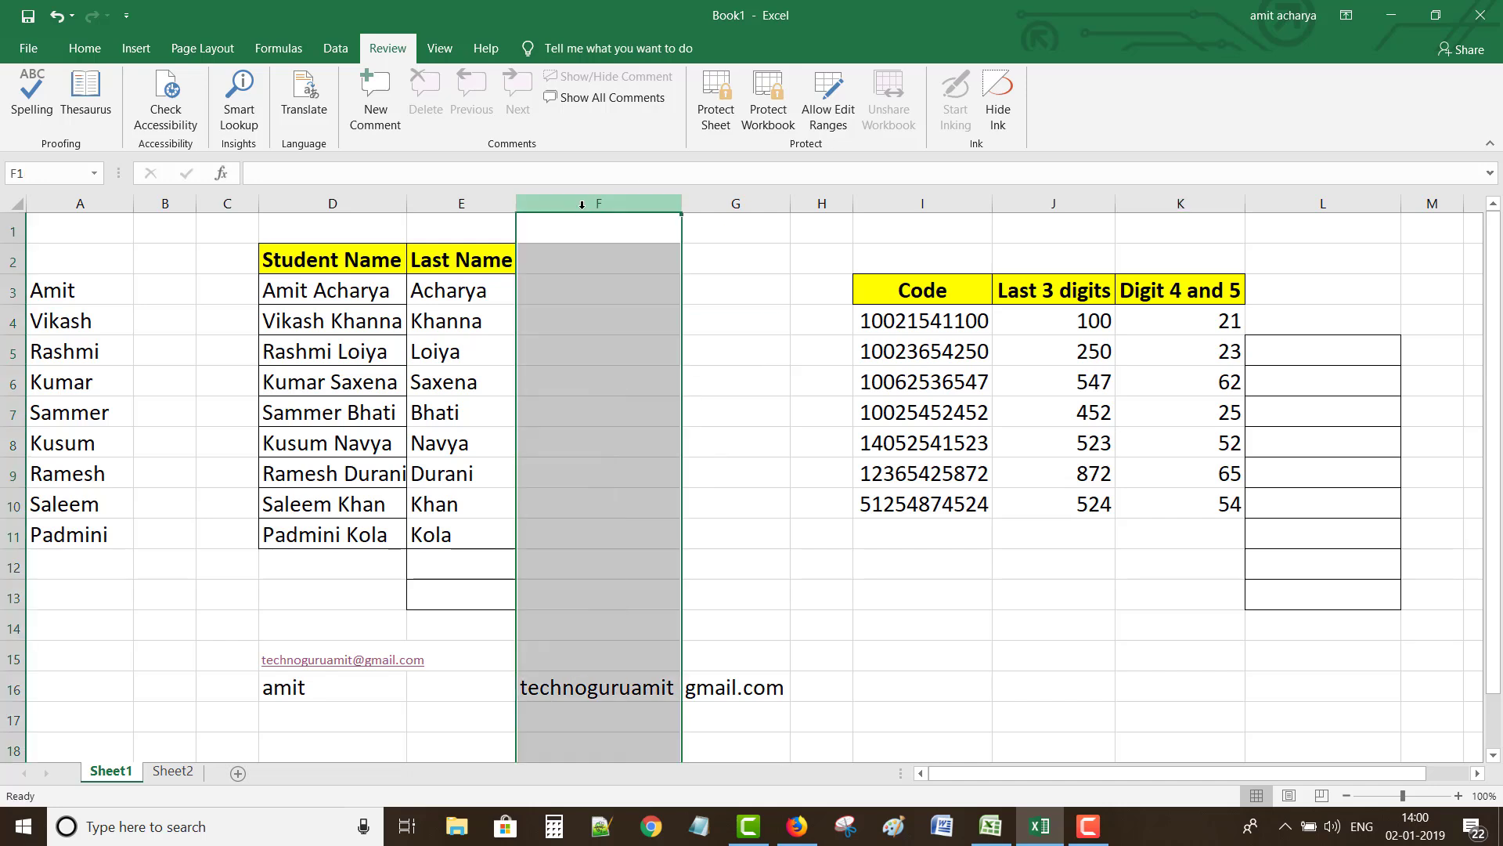
right_click(582, 205)
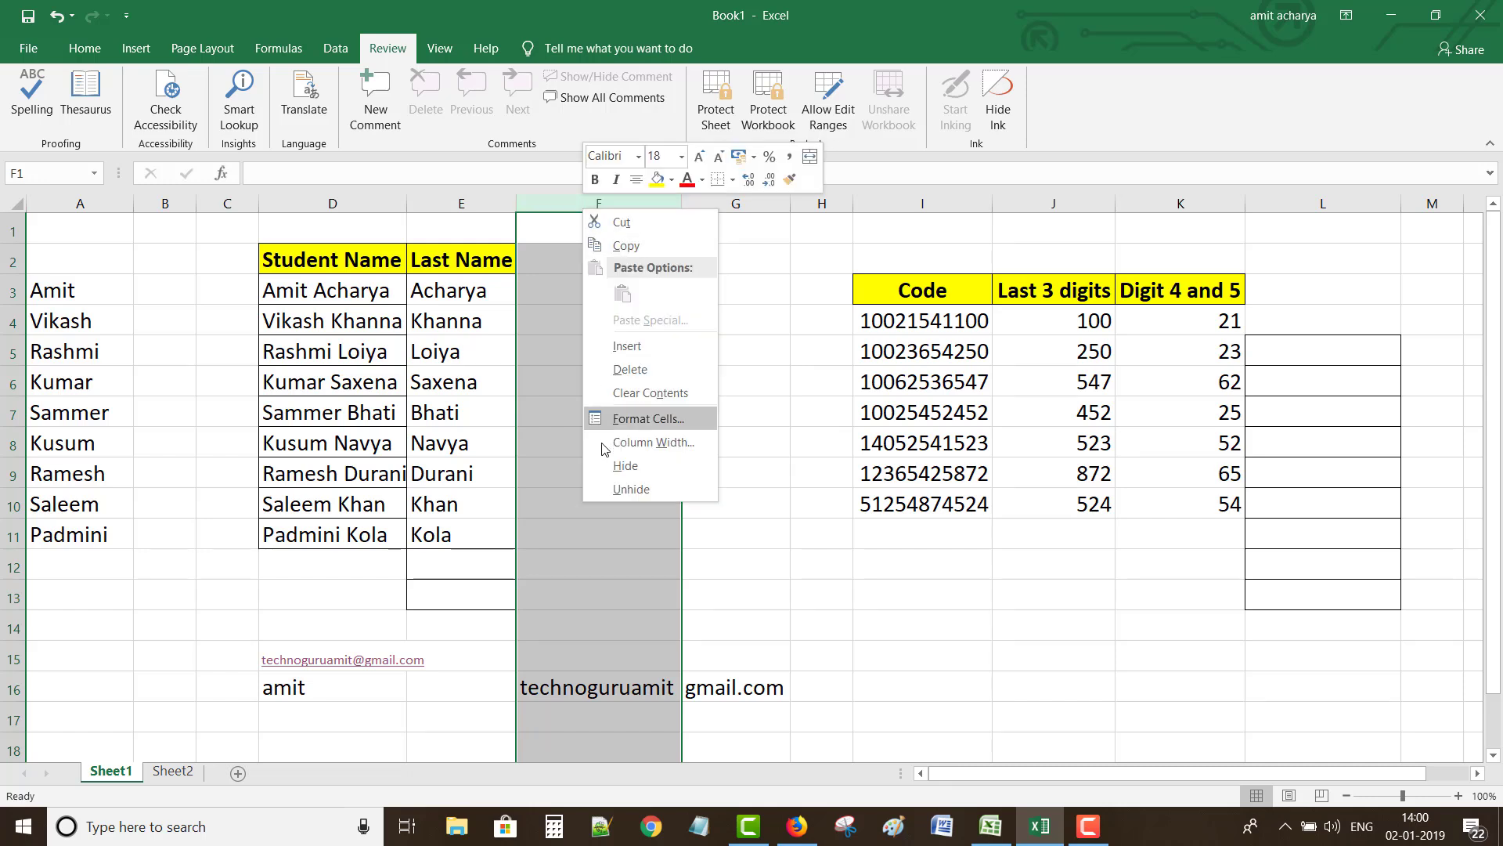
click(627, 465)
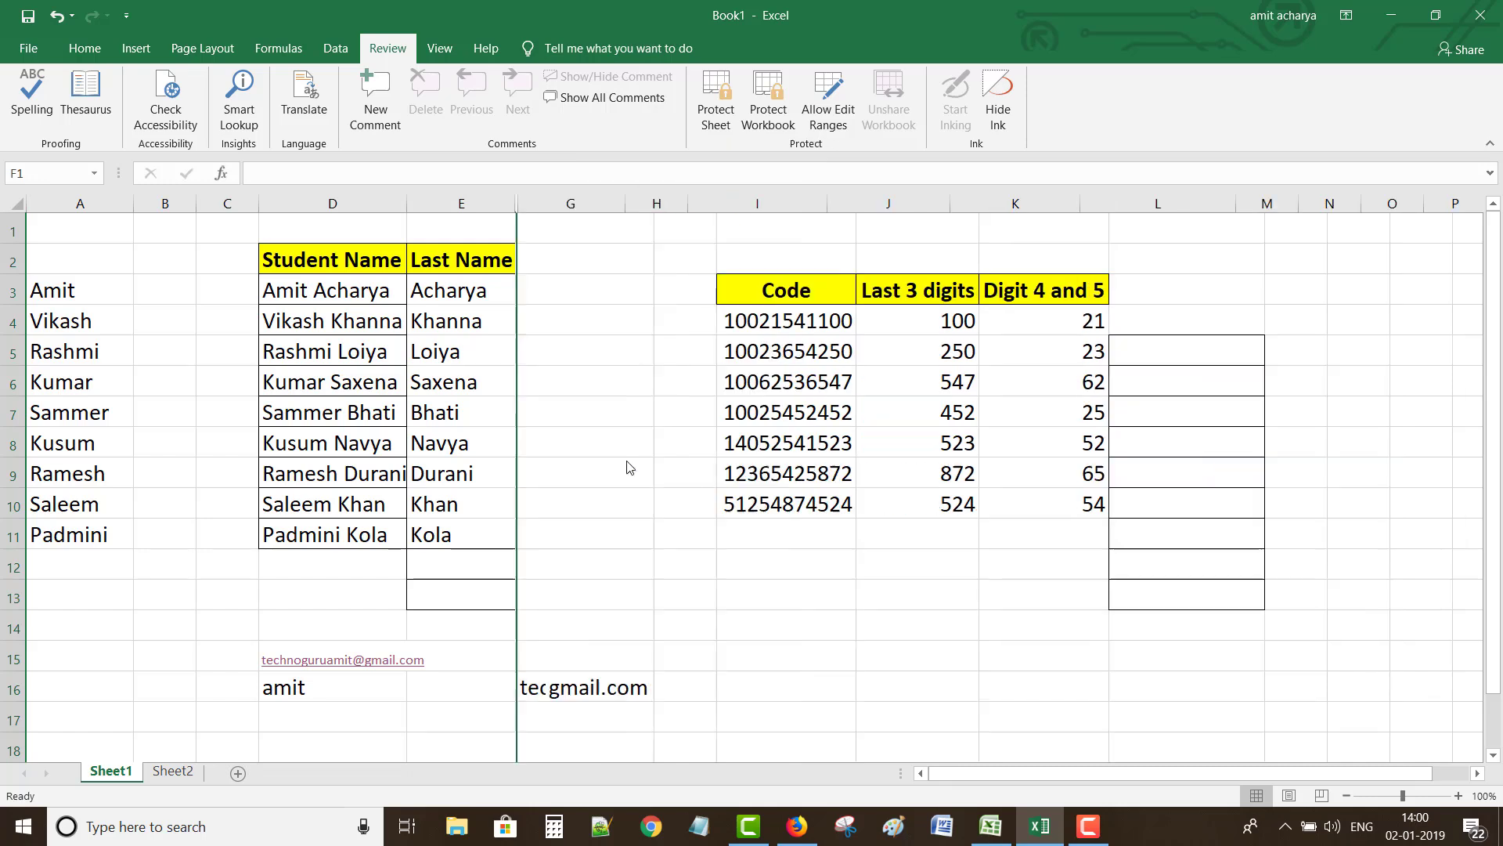
right_click(580, 205)
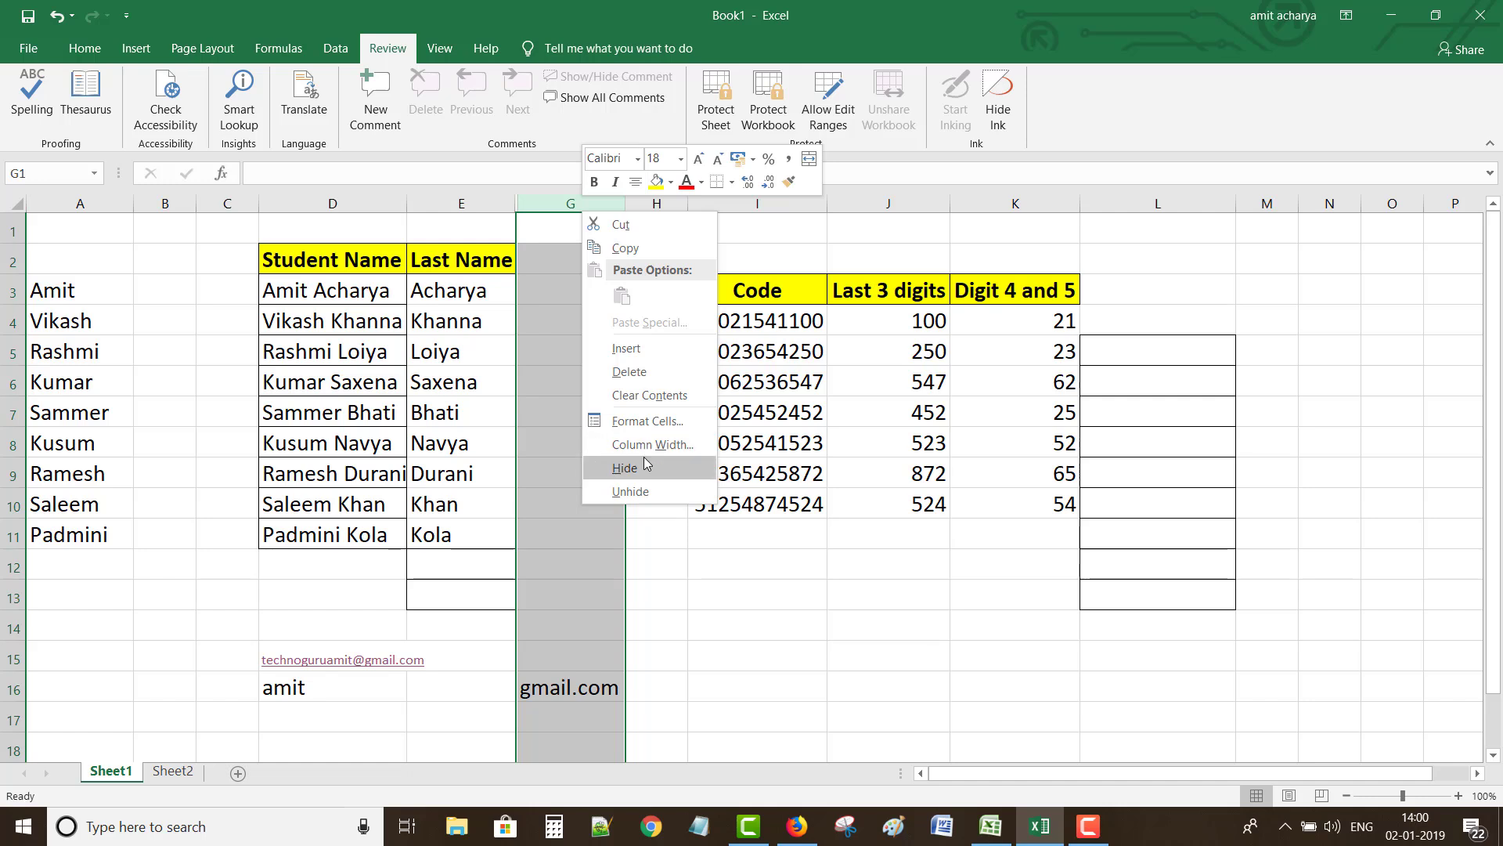
click(638, 467)
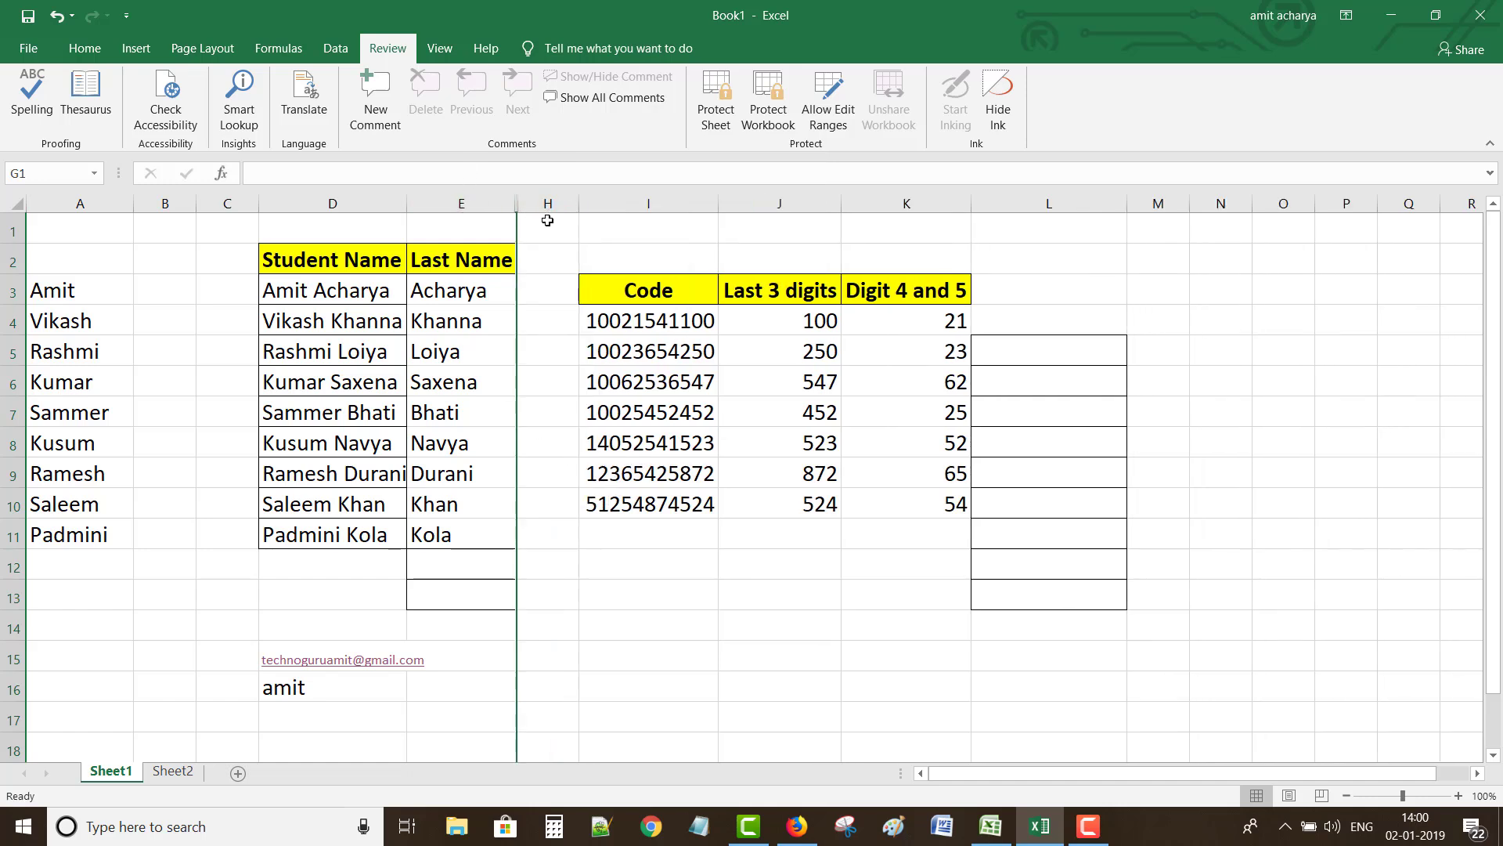
click(14, 200)
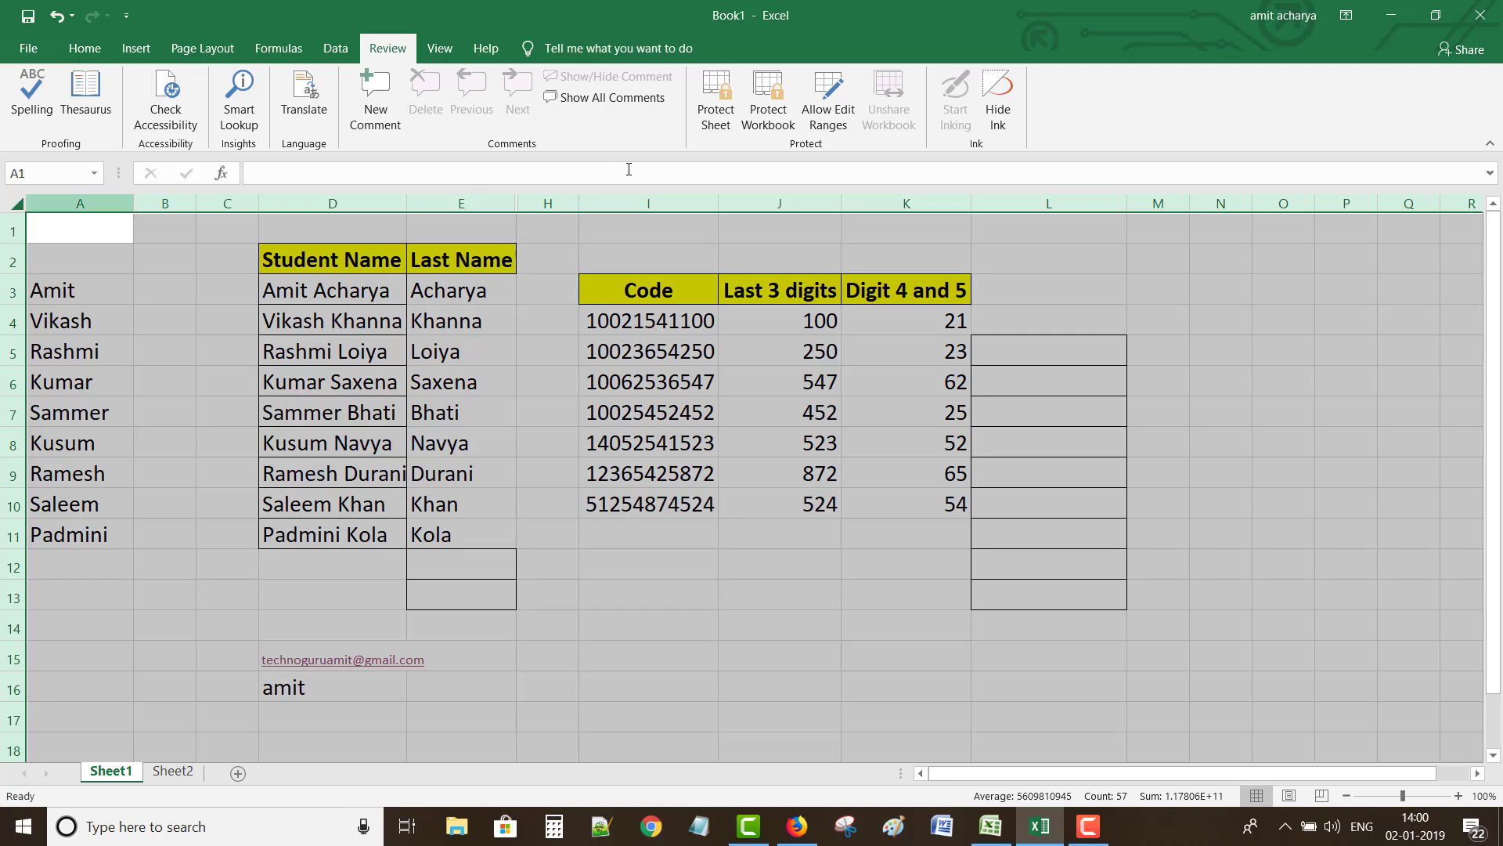
right_click(494, 202)
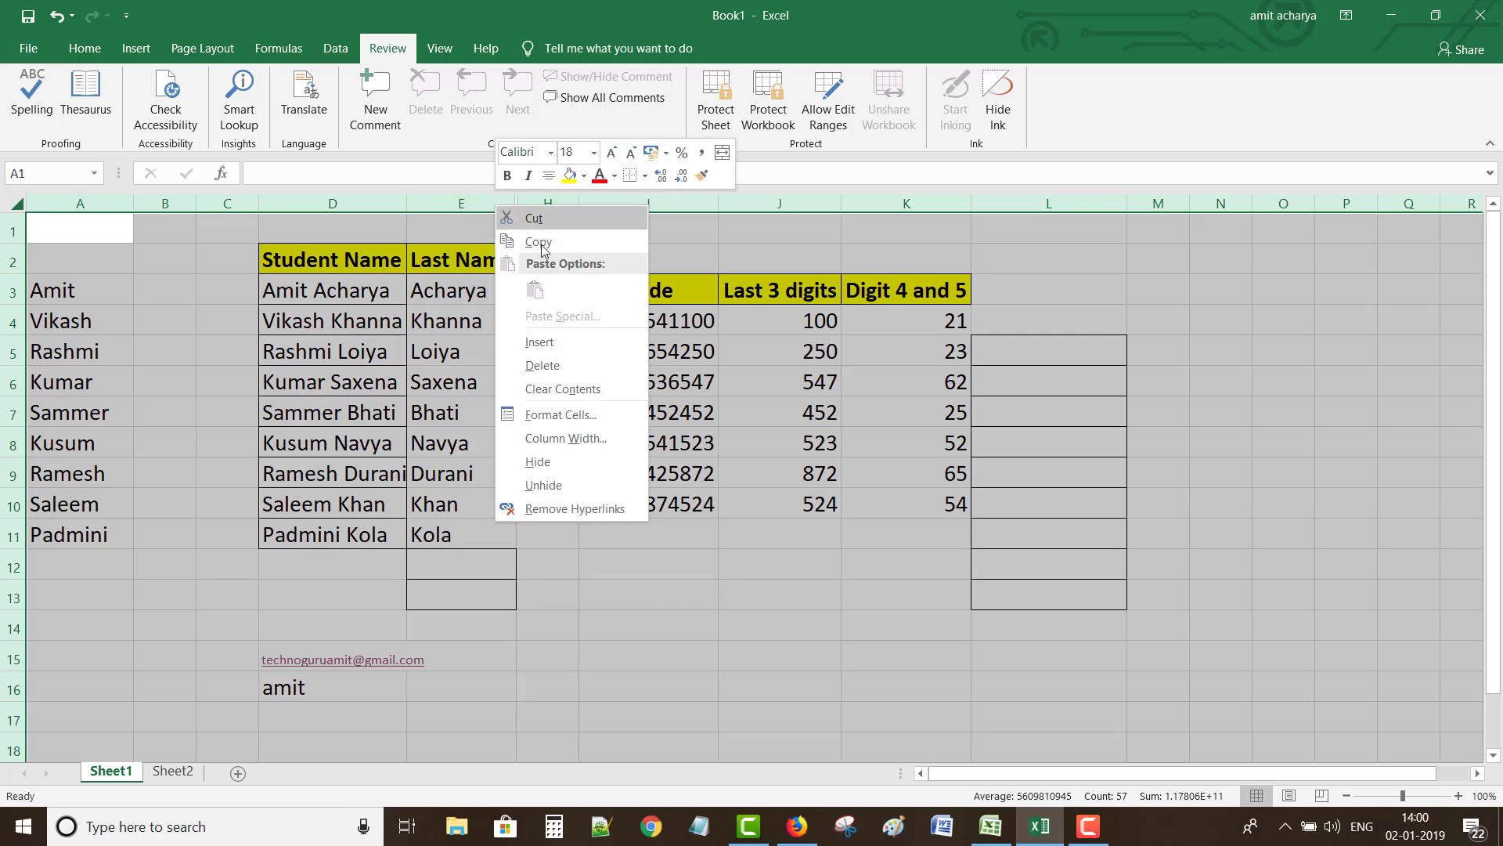
click(566, 484)
click(578, 203)
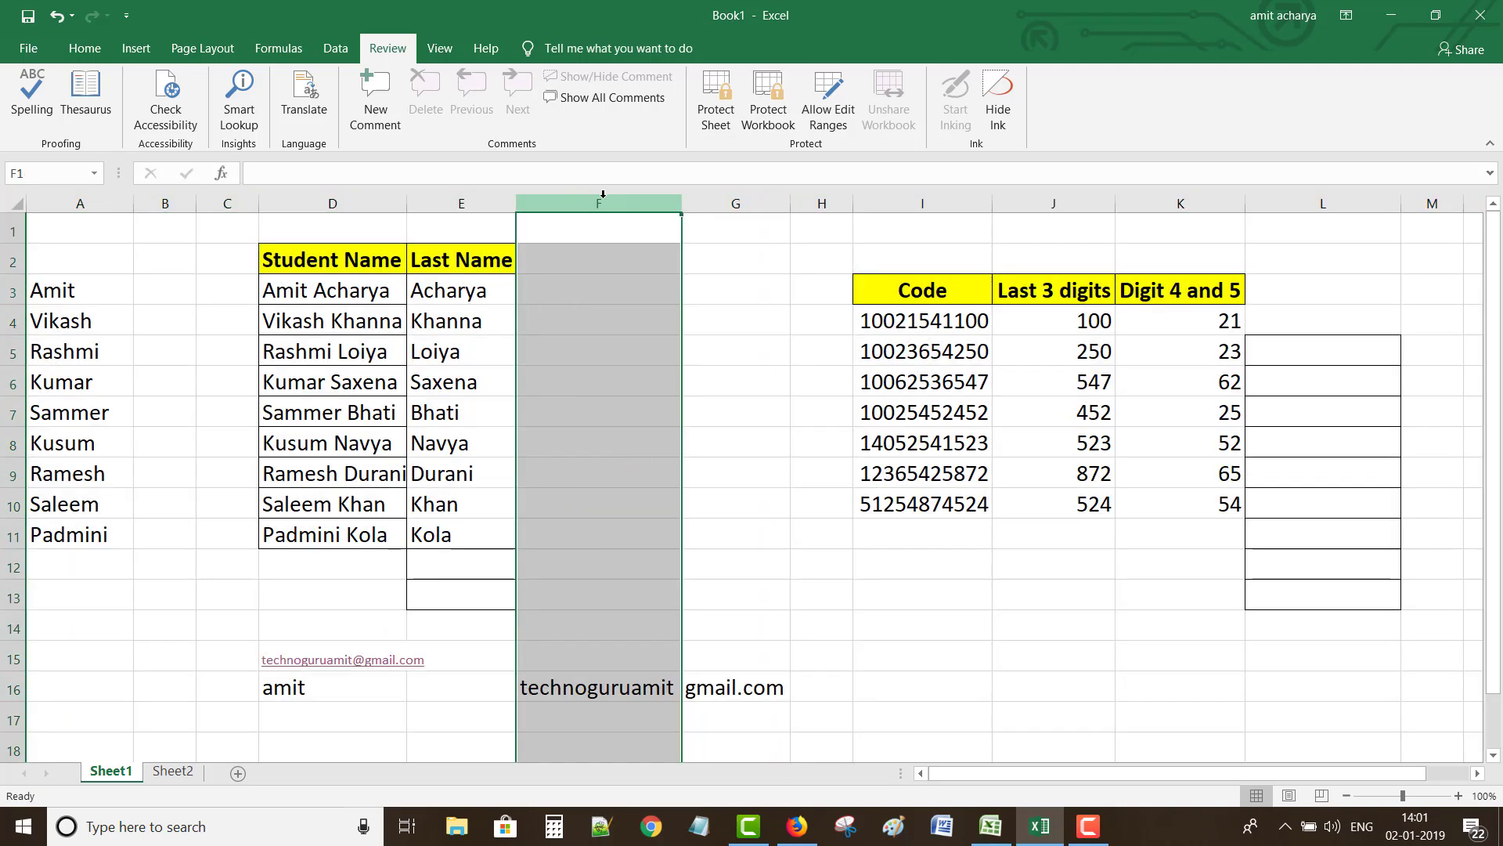
click(735, 202)
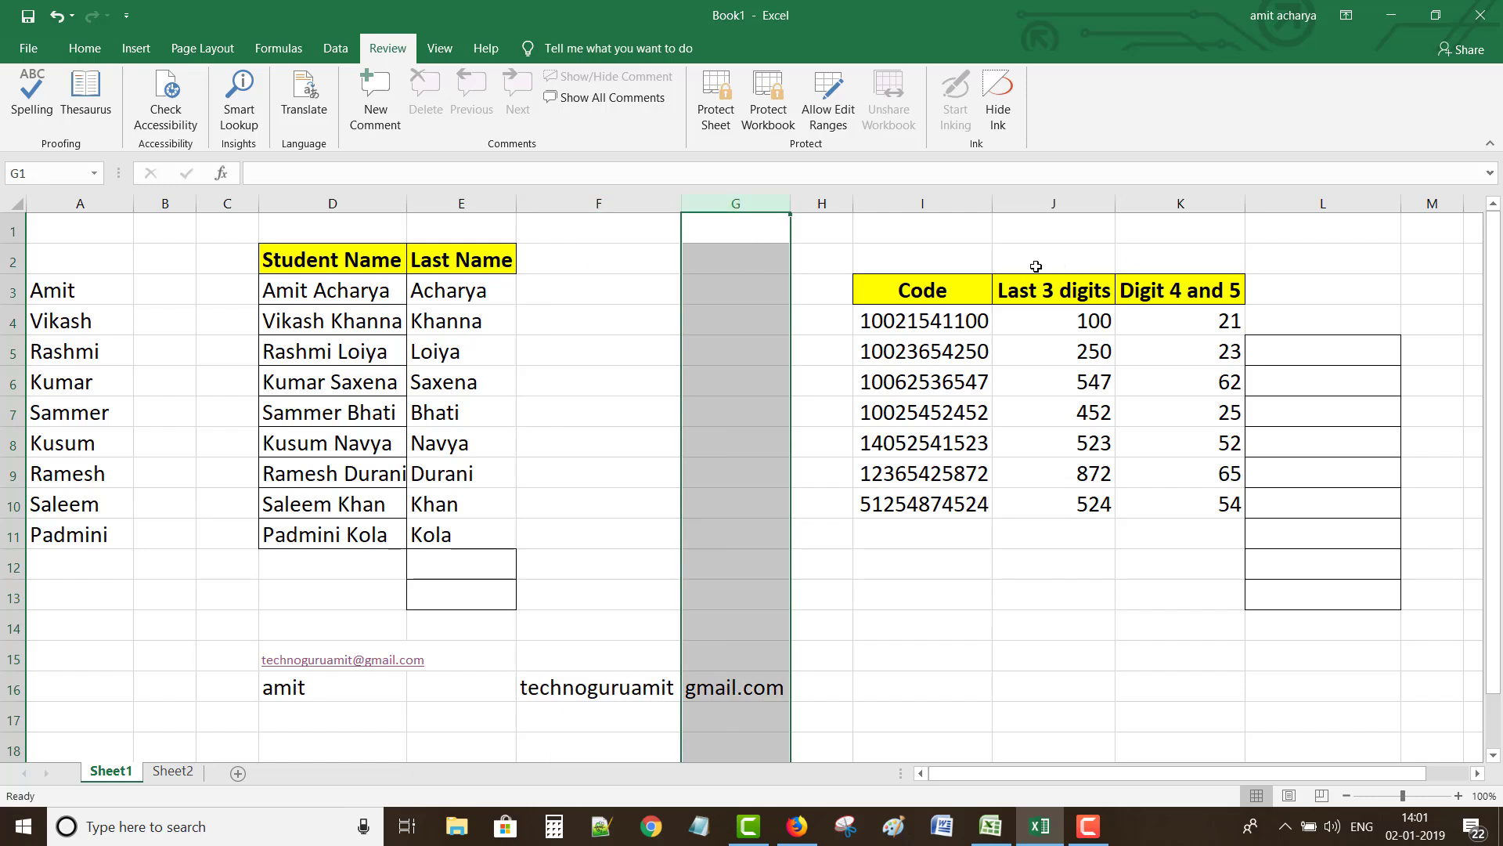
click(931, 202)
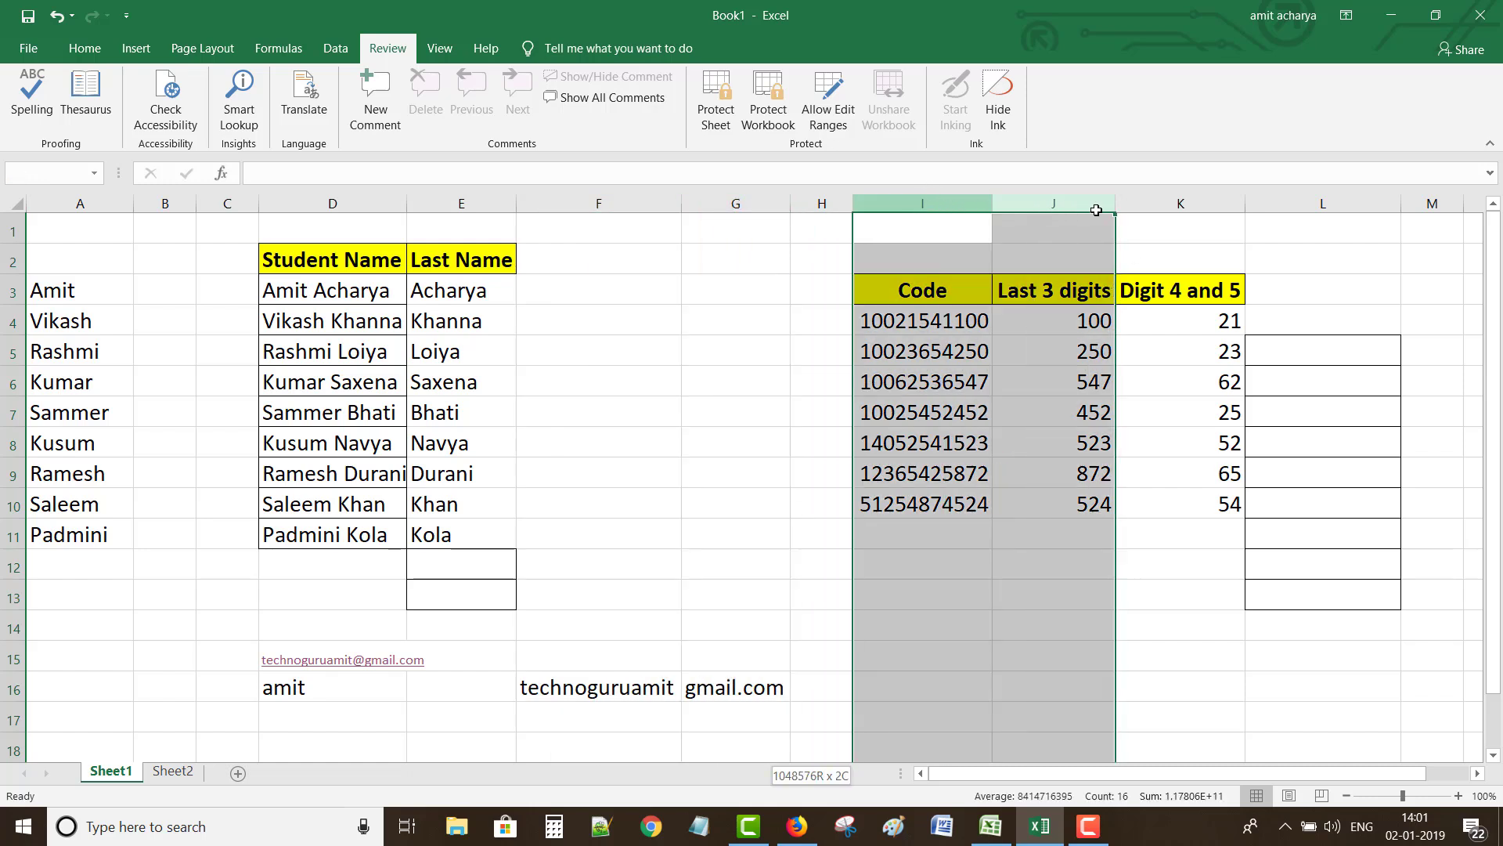
drag(948, 206, 1178, 204)
right_click(1053, 204)
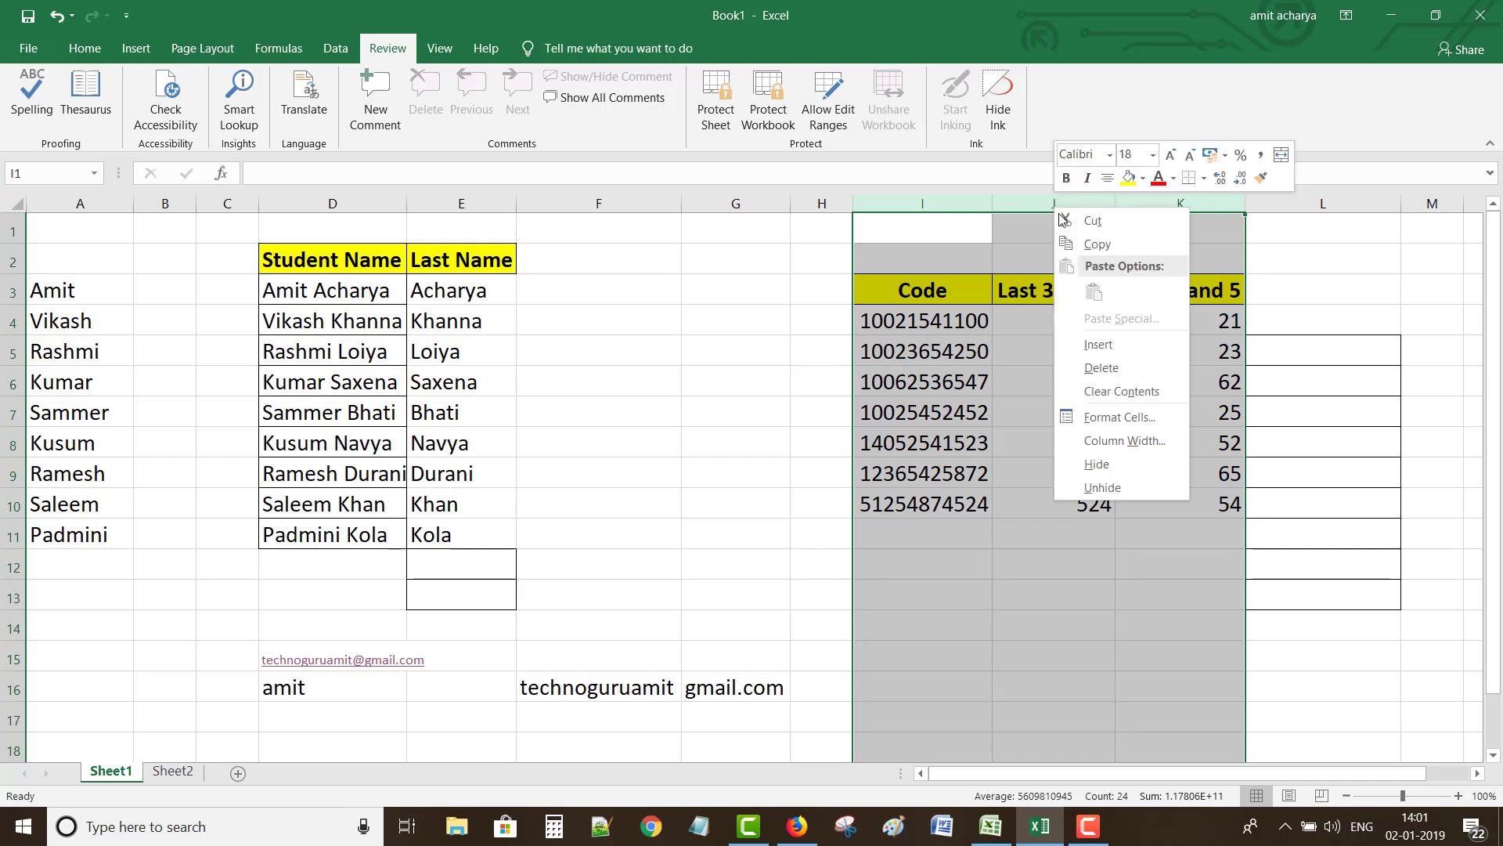
click(1103, 463)
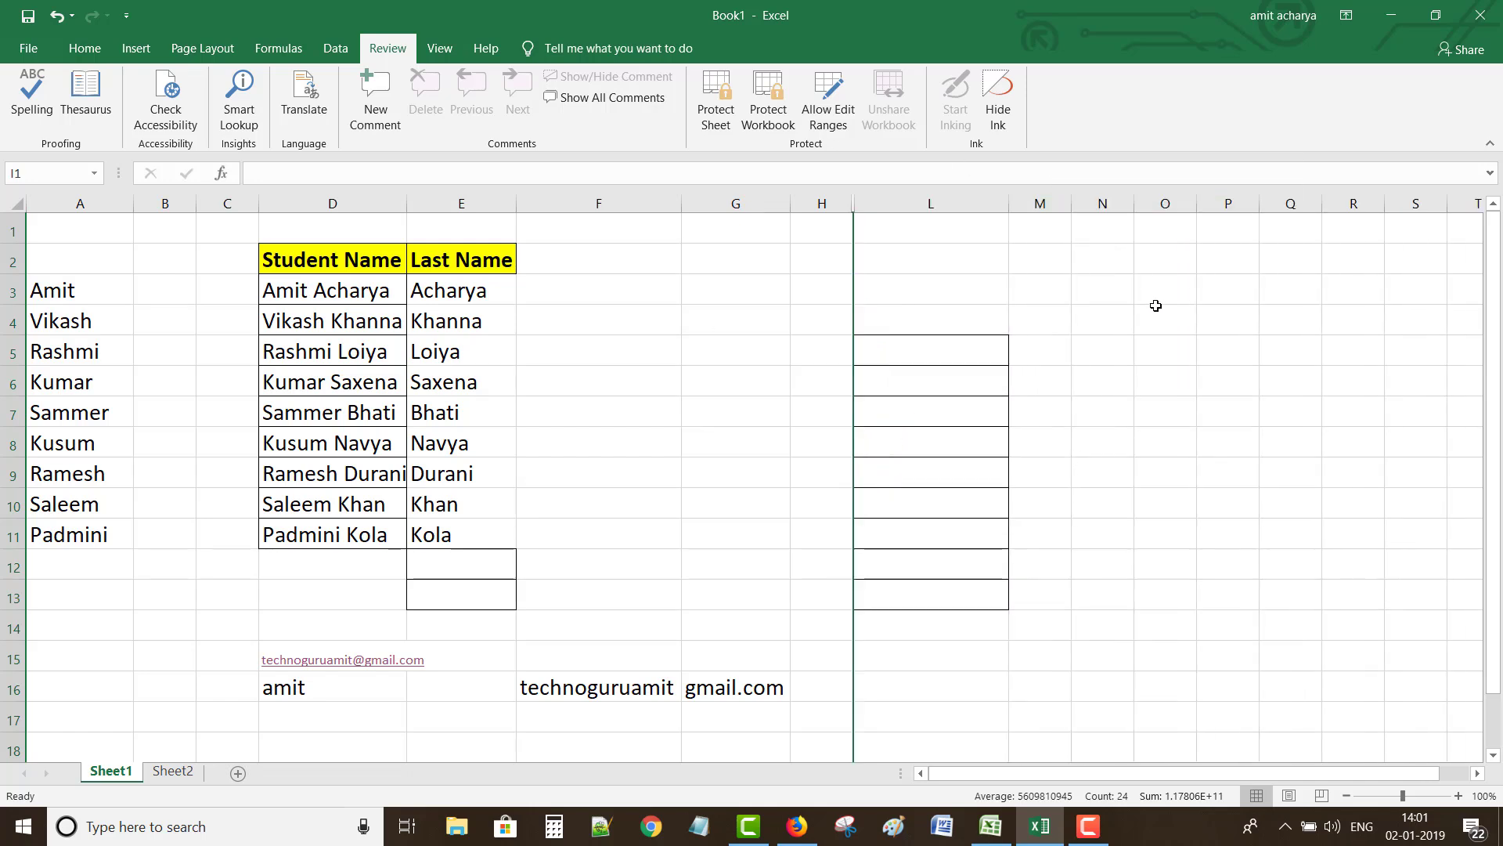
click(15, 202)
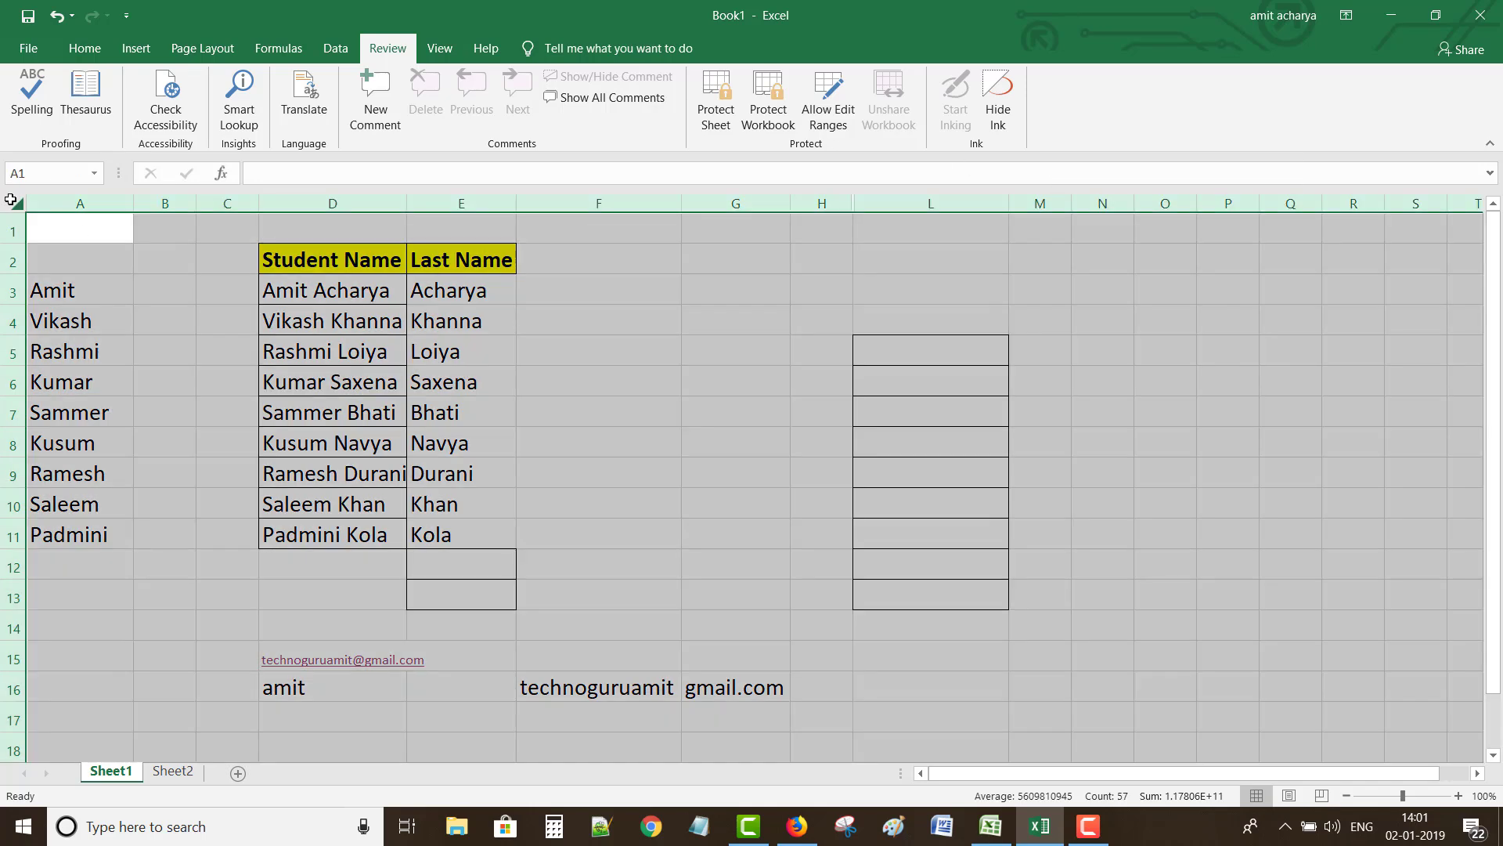
right_click(758, 207)
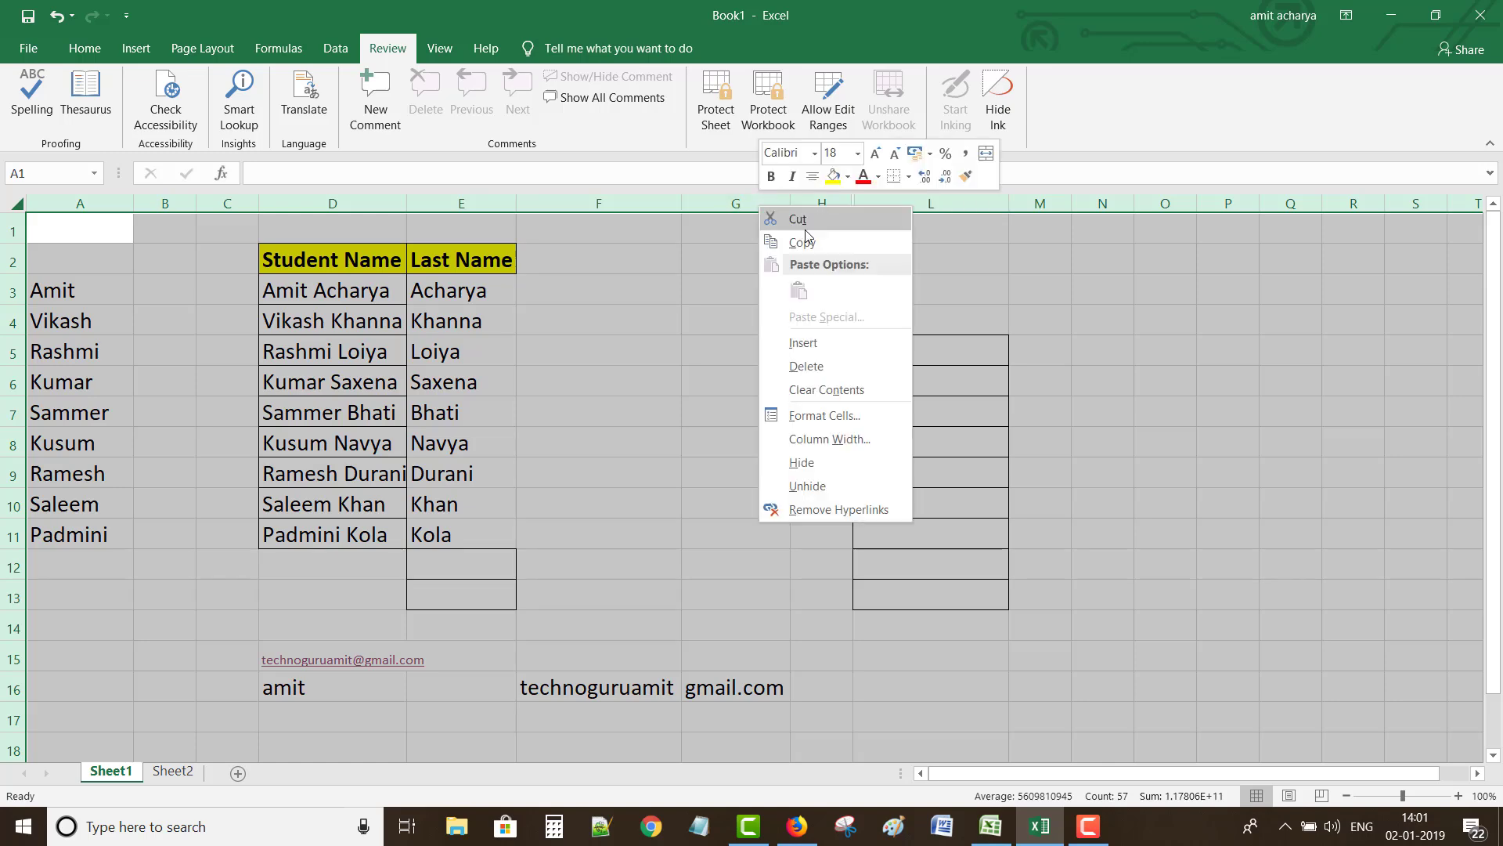
click(834, 487)
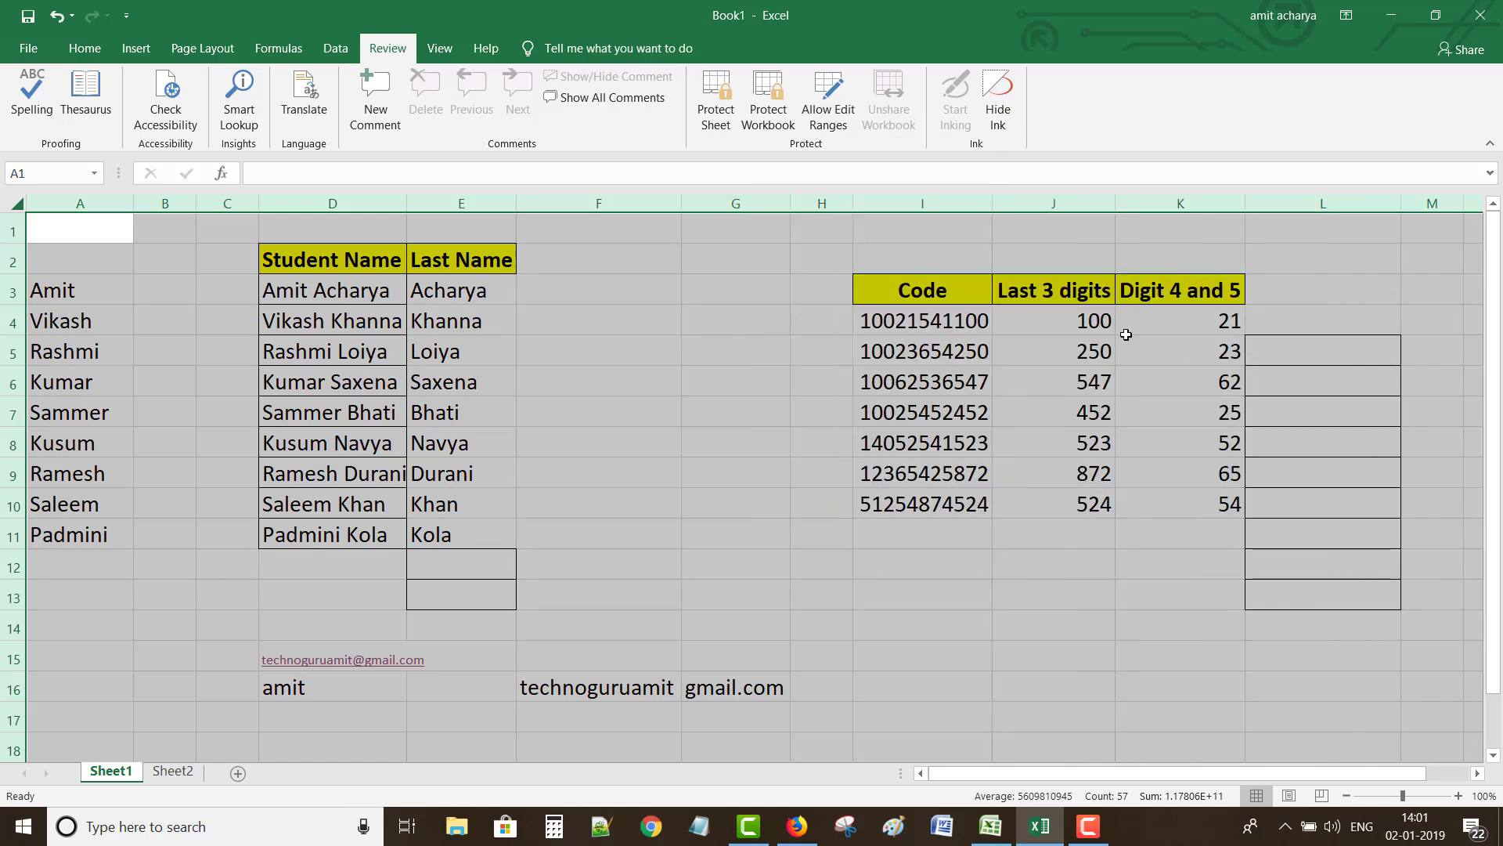
click(1294, 274)
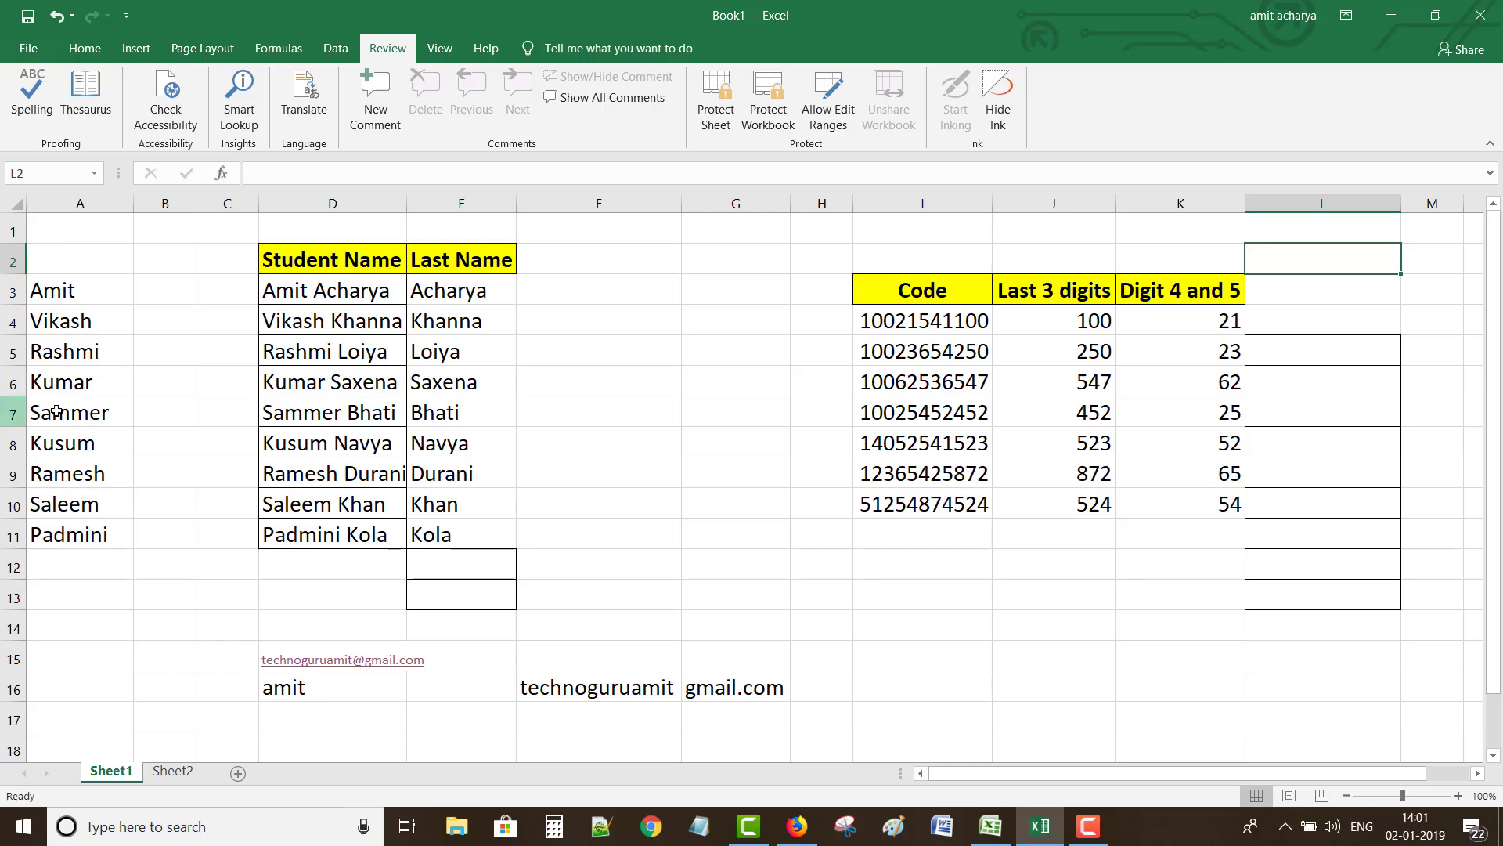
Hide rows 7 through 11
drag(2, 418, 54, 526)
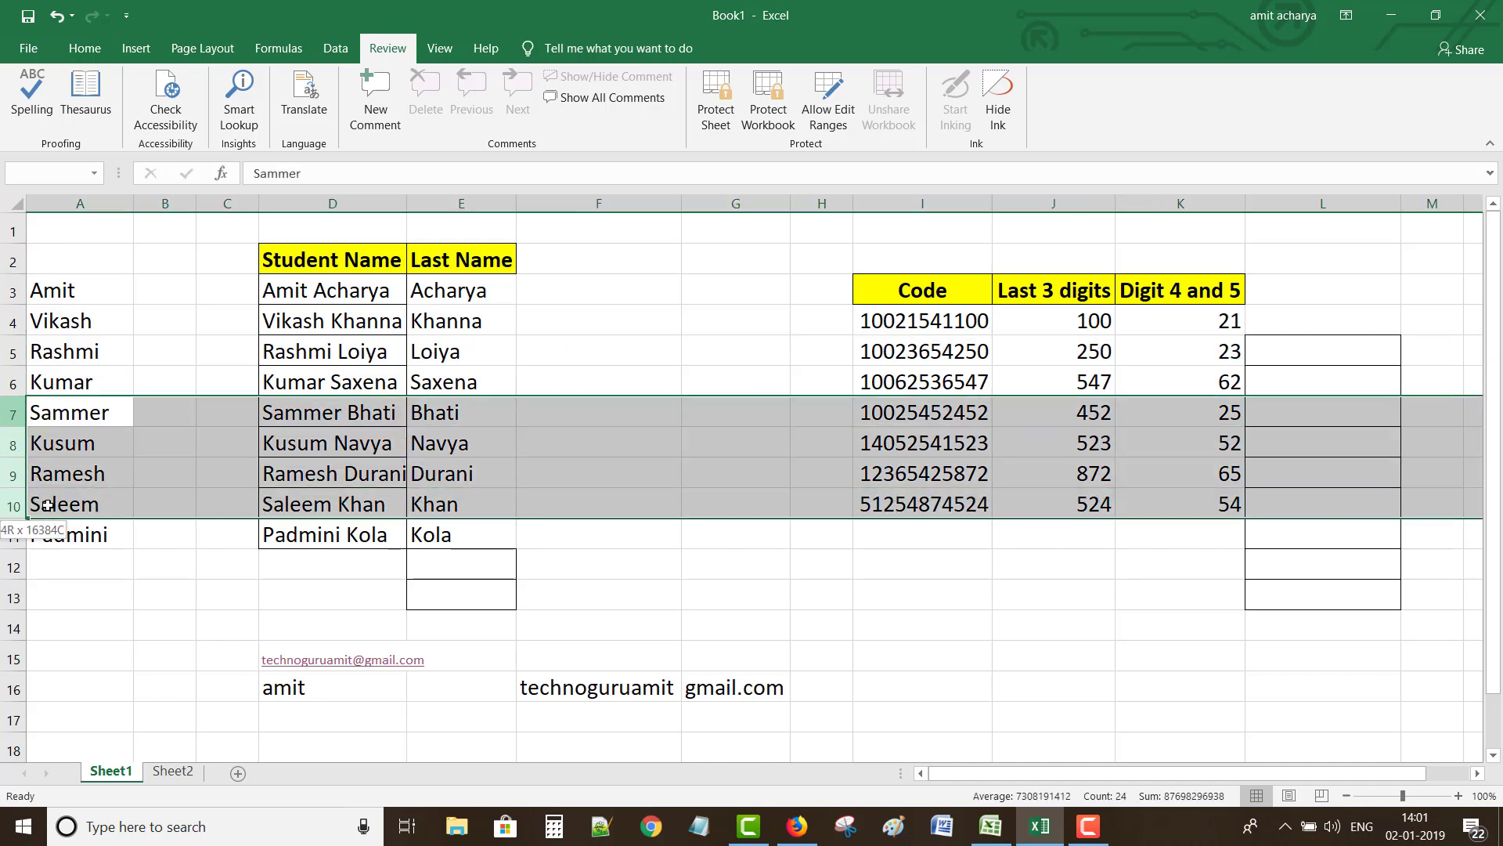
right_click(41, 437)
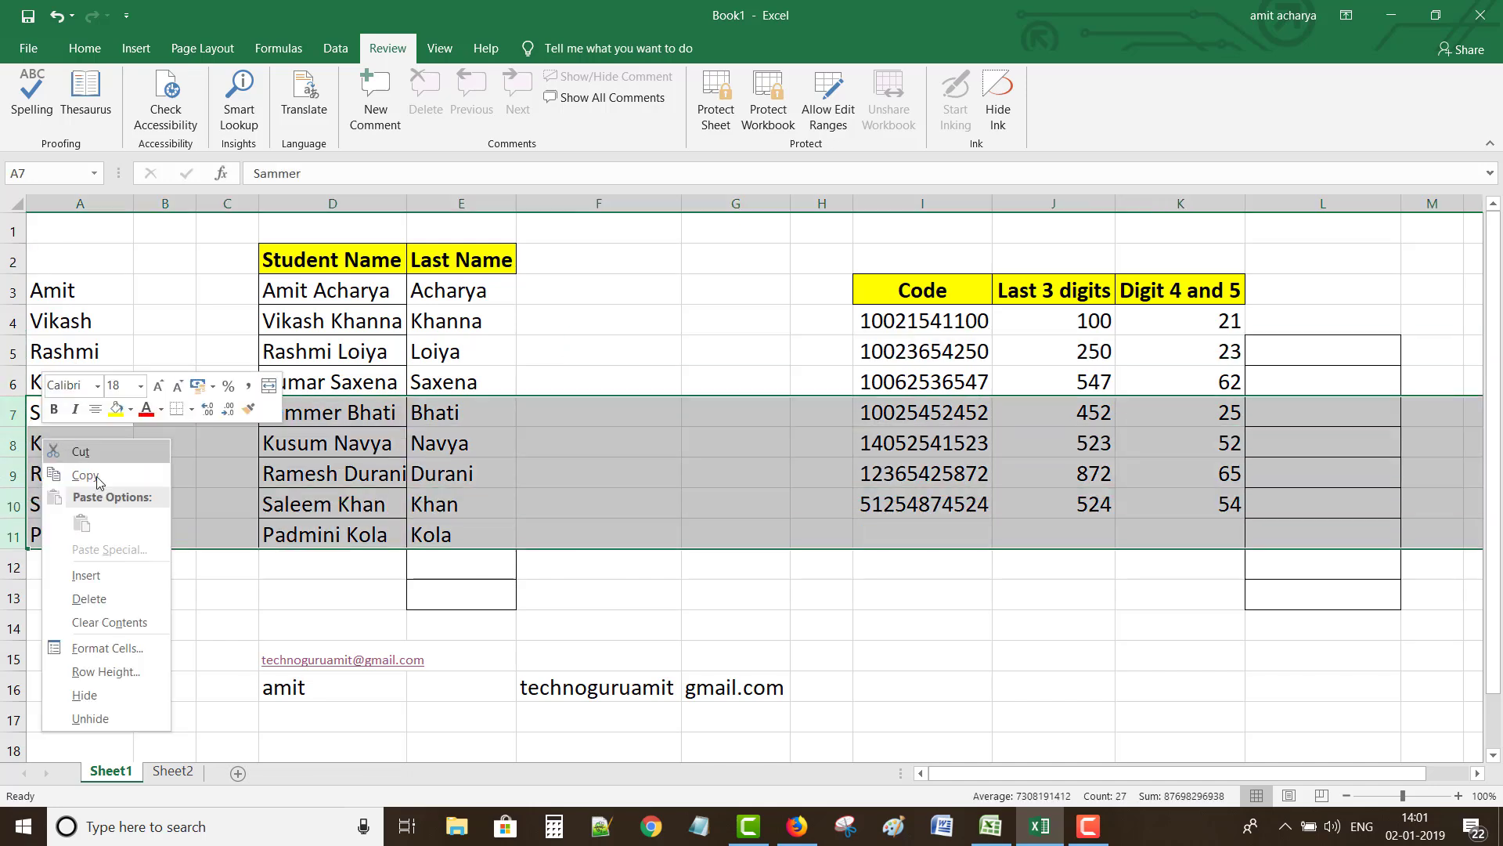
click(119, 695)
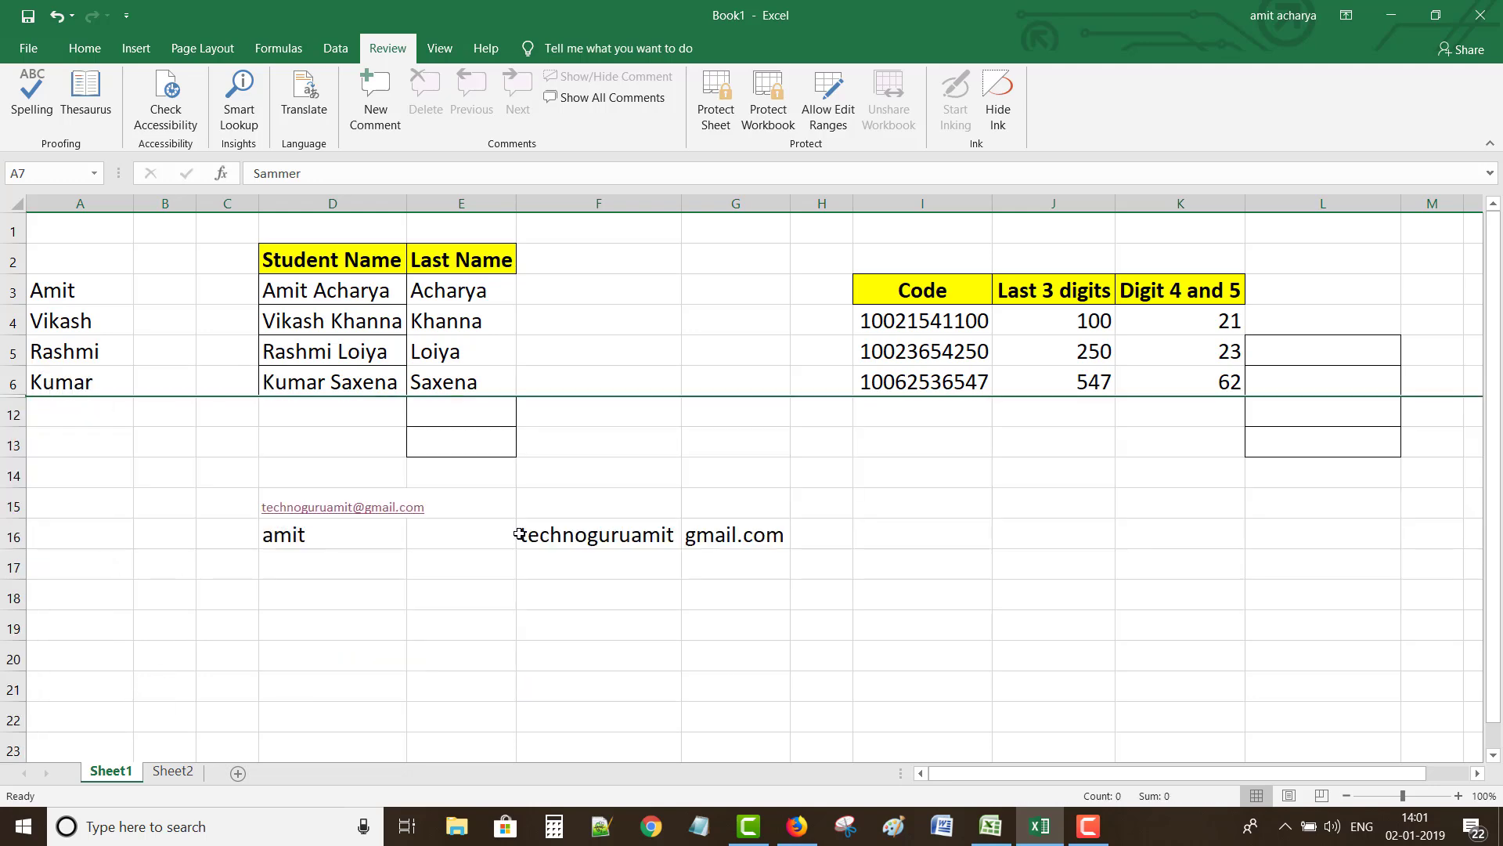
Select the whole sheet and unhide rows 7–11 again
click(17, 202)
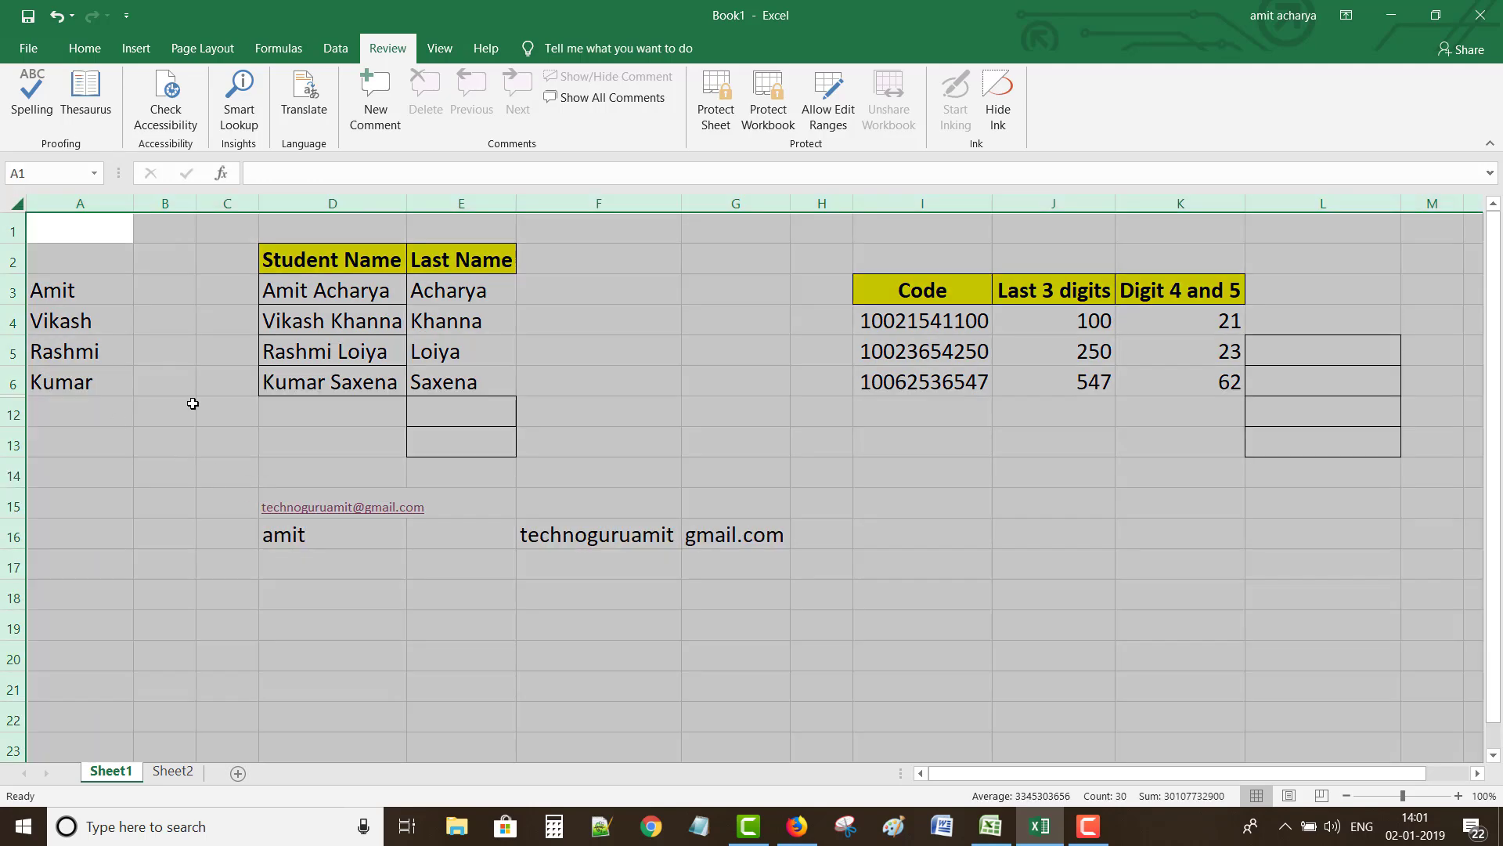
right_click(240, 313)
click(266, 606)
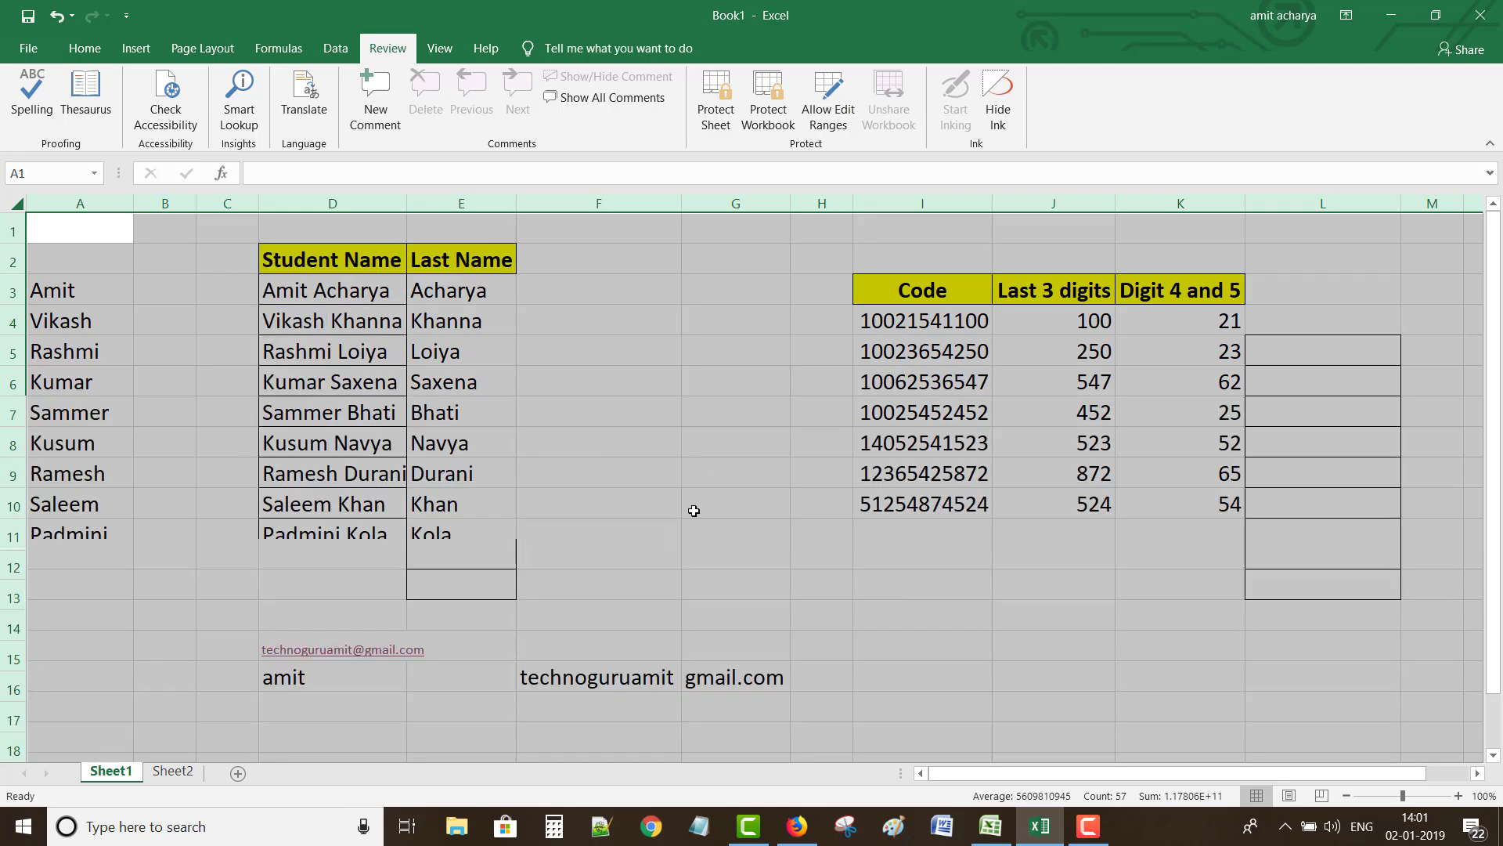
click(651, 501)
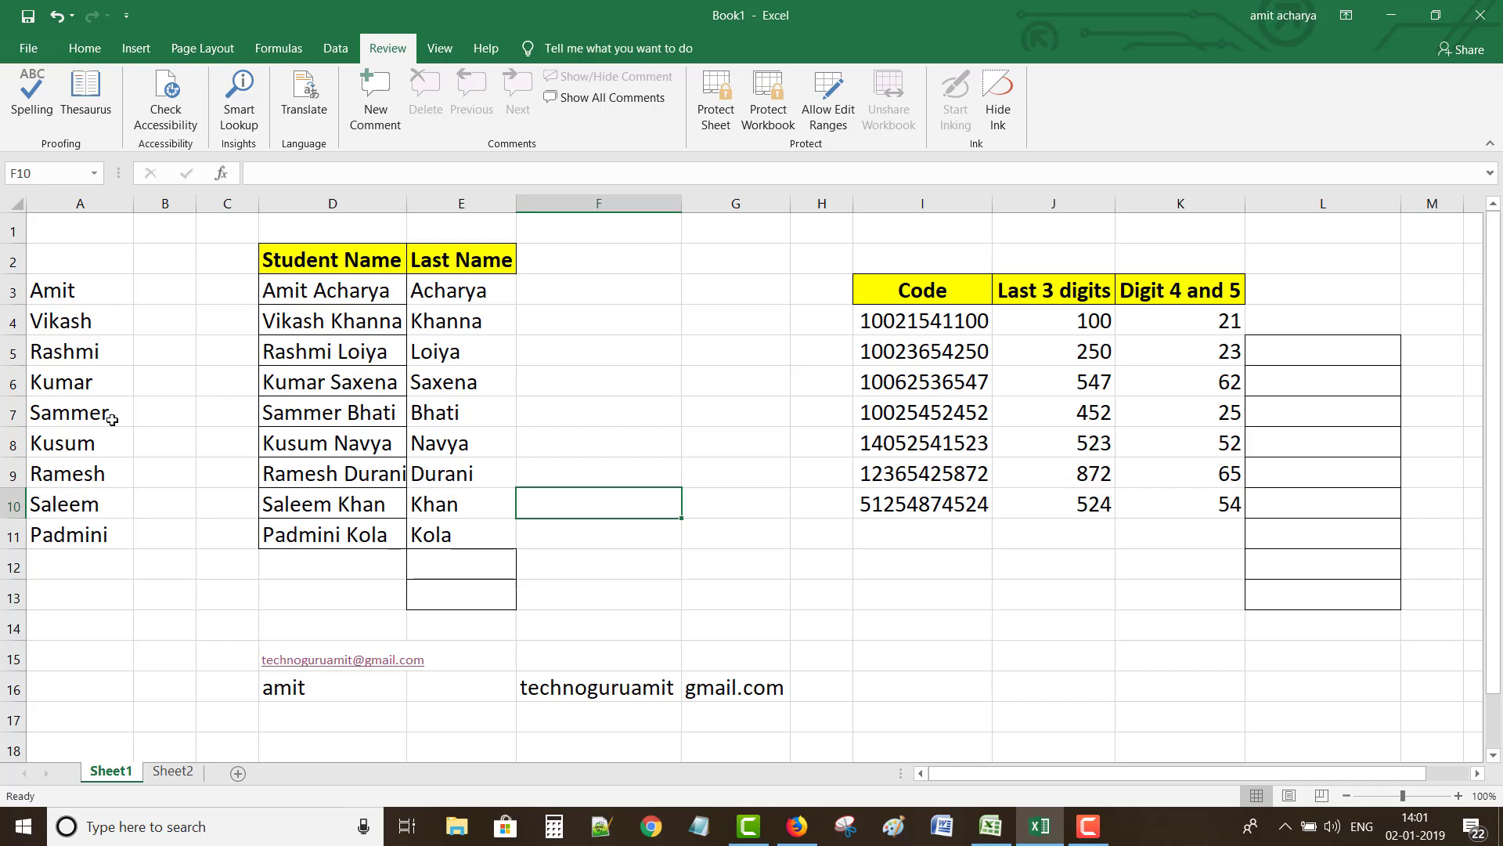
Select the first-name cells A1 to A11 in column A
click(72, 255)
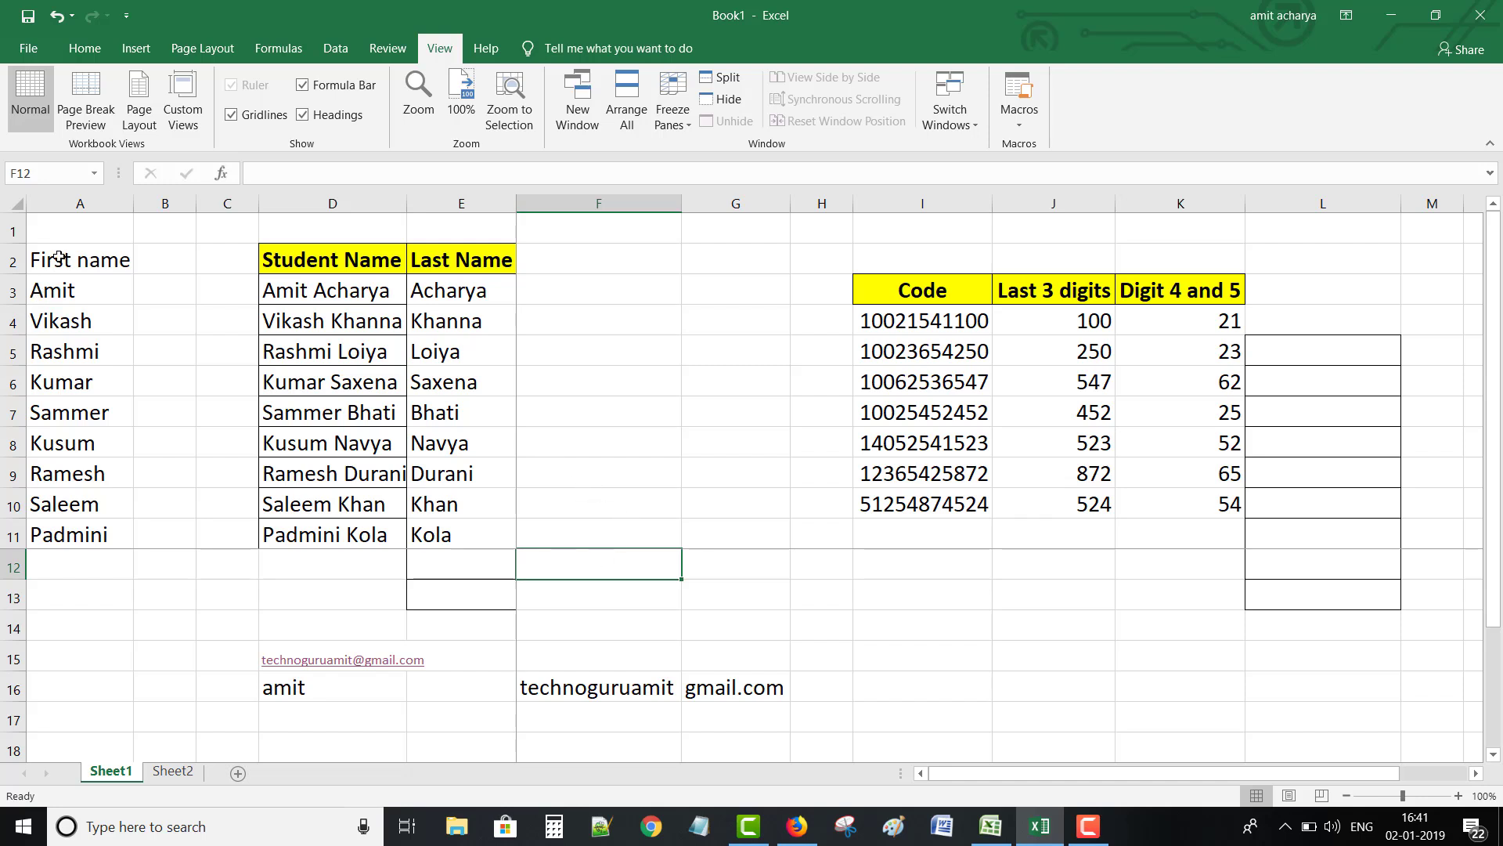
drag(68, 230, 78, 536)
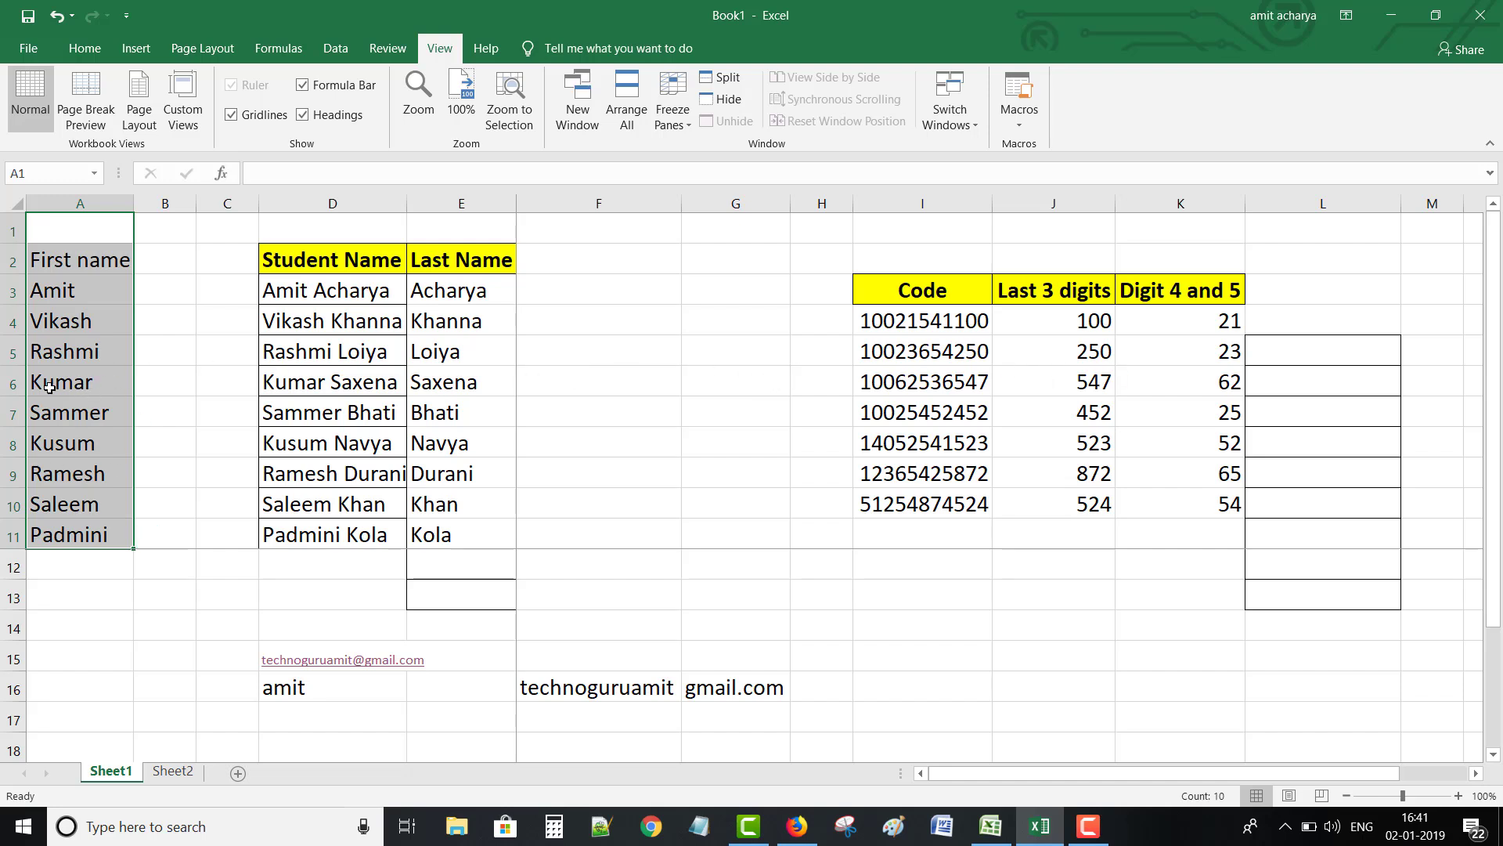
click(155, 400)
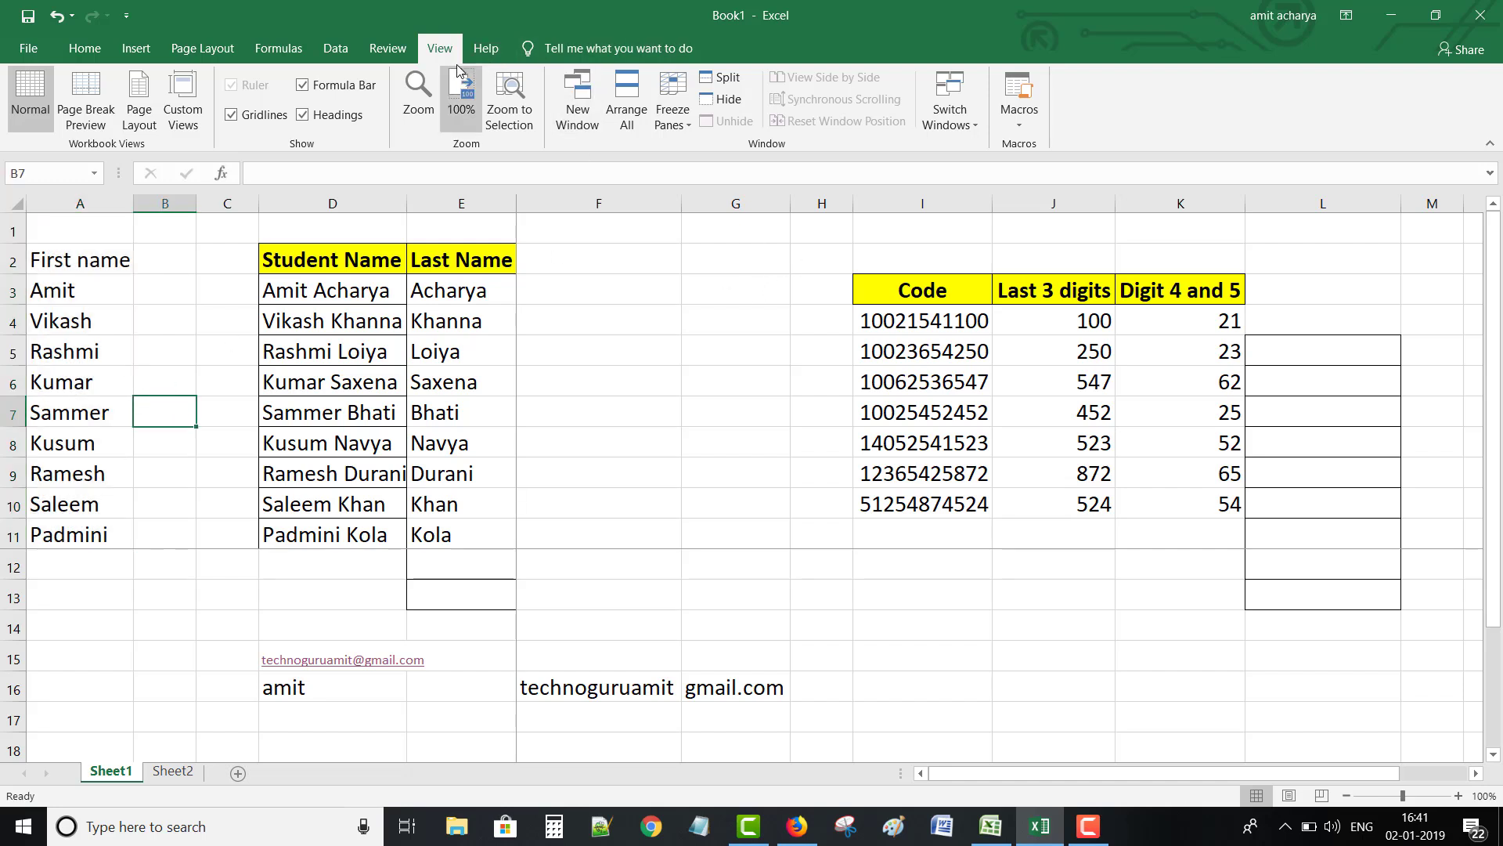
Freeze the first column and scroll sideways to check that column A stays fixed
click(672, 105)
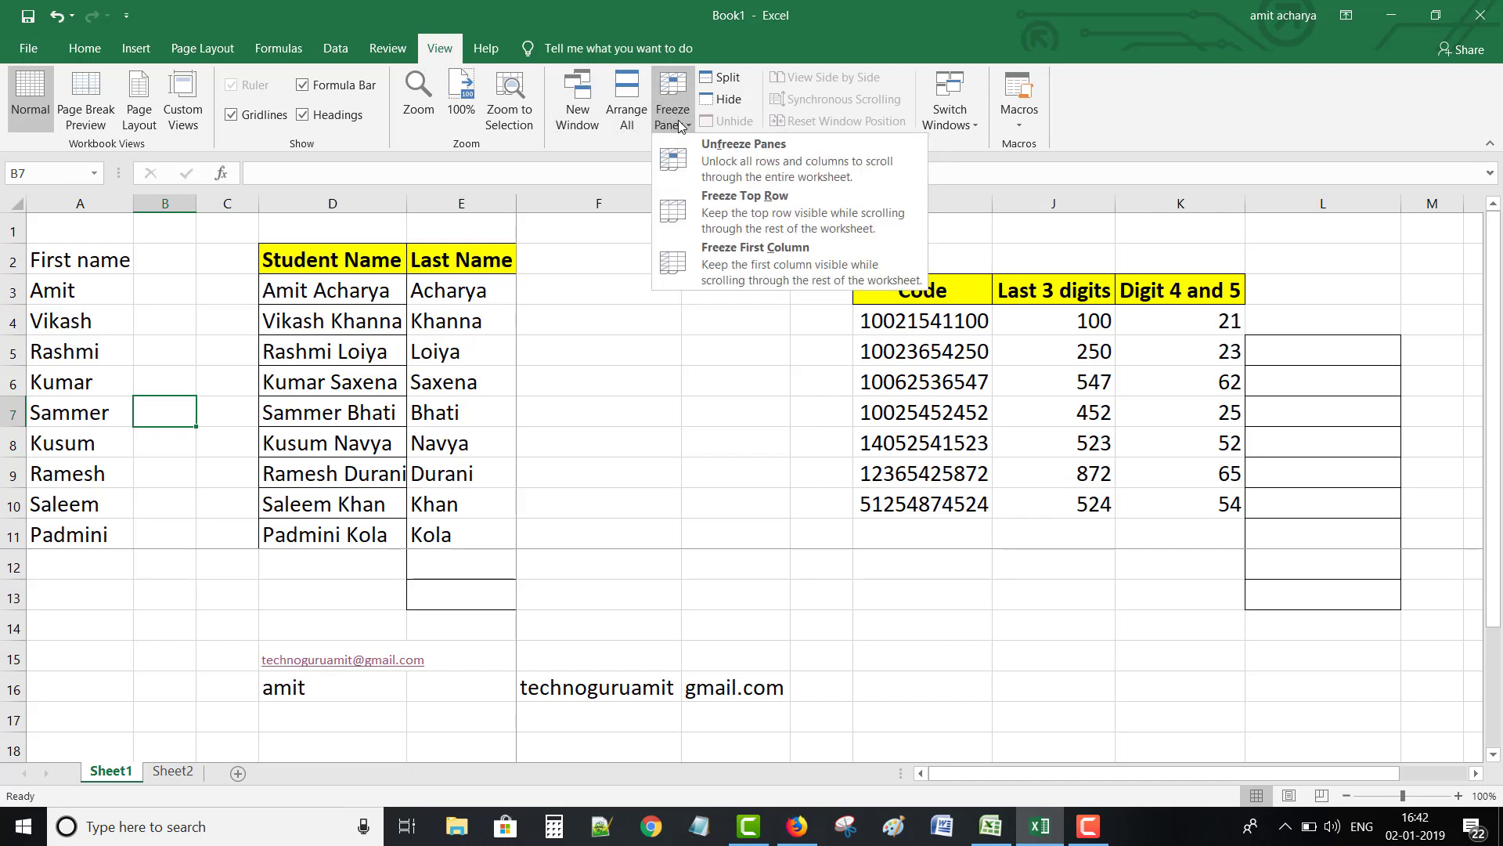
click(771, 249)
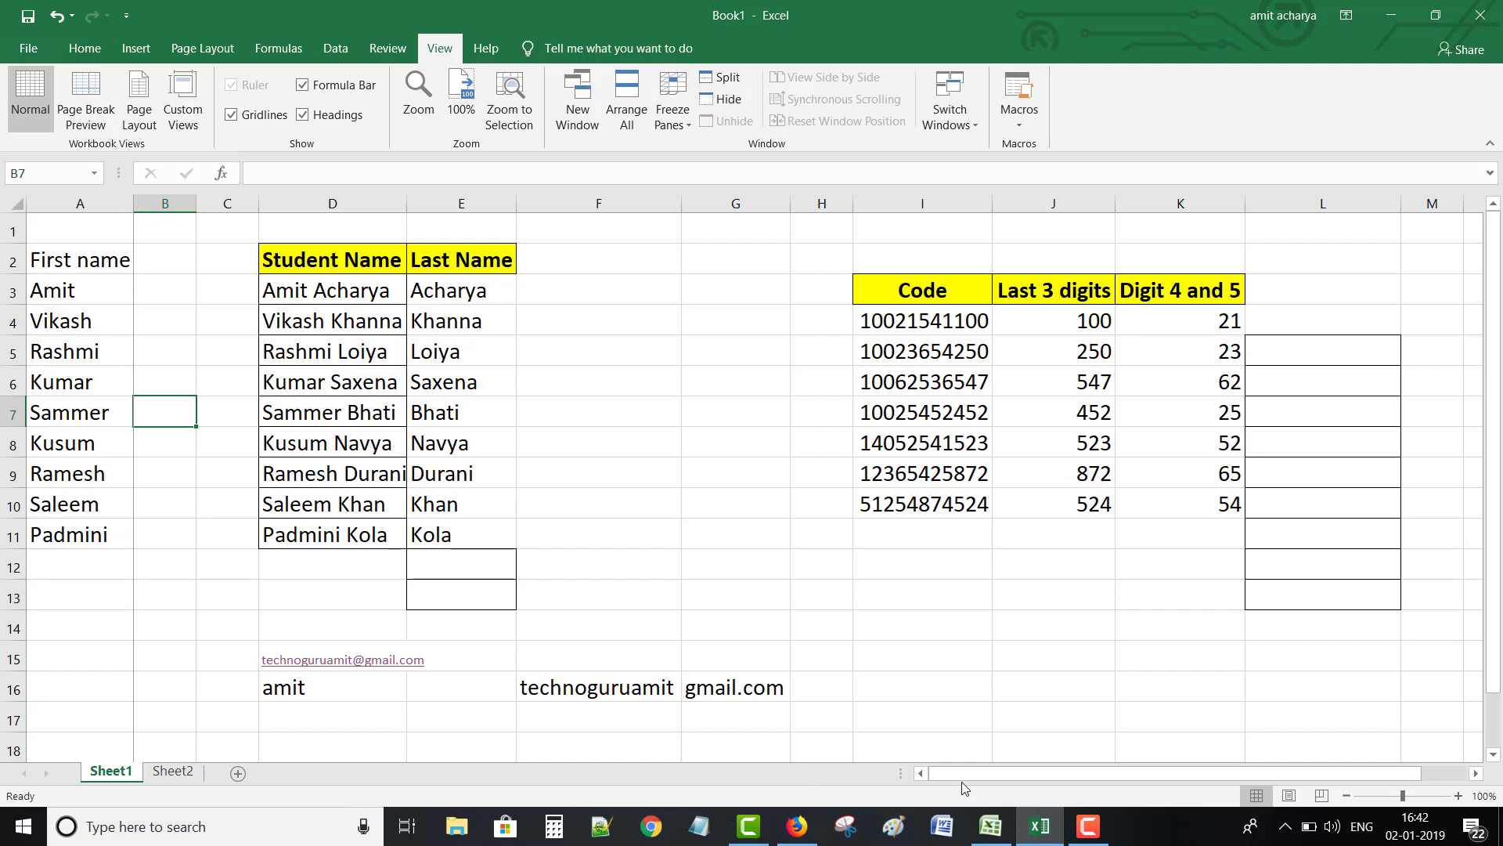
mouse_move(964, 777)
mouse_down()
mouse_move(835, 778)
mouse_move(1010, 775)
mouse_up()
click(1475, 772)
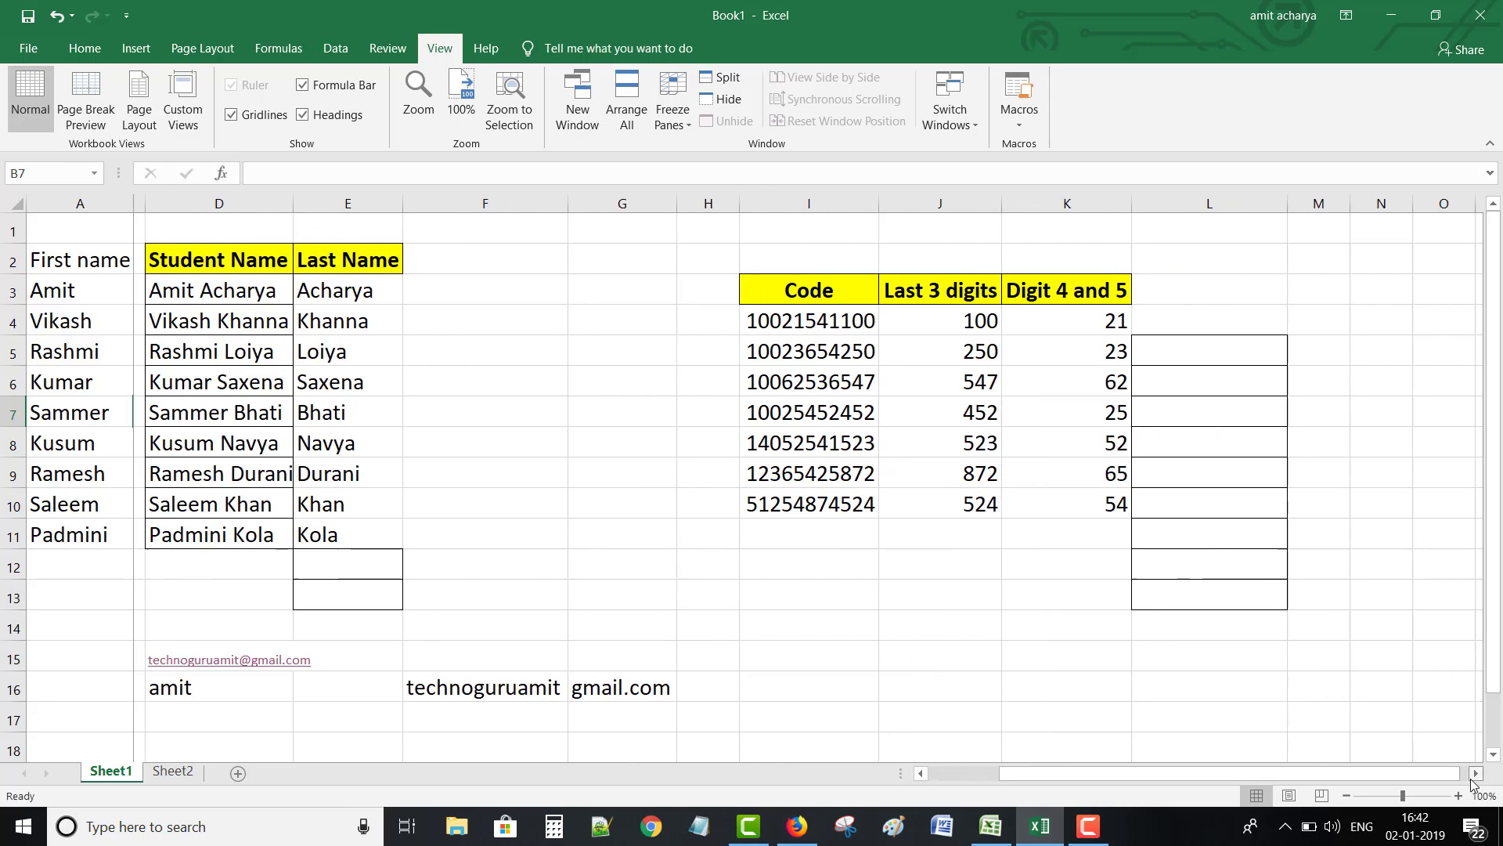
click(1475, 773)
drag(1318, 776, 958, 799)
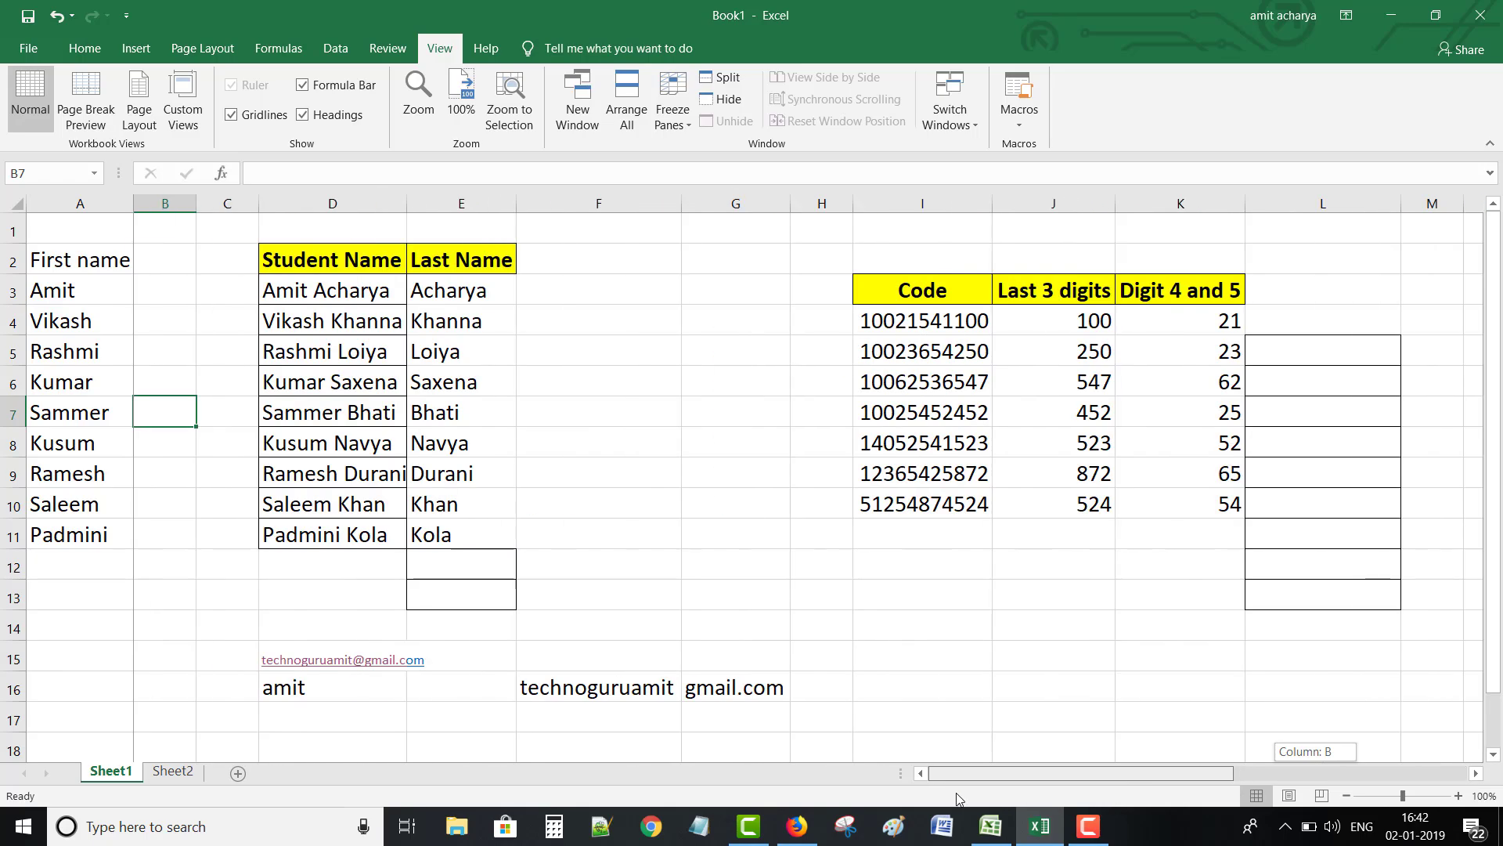
drag(958, 798, 935, 782)
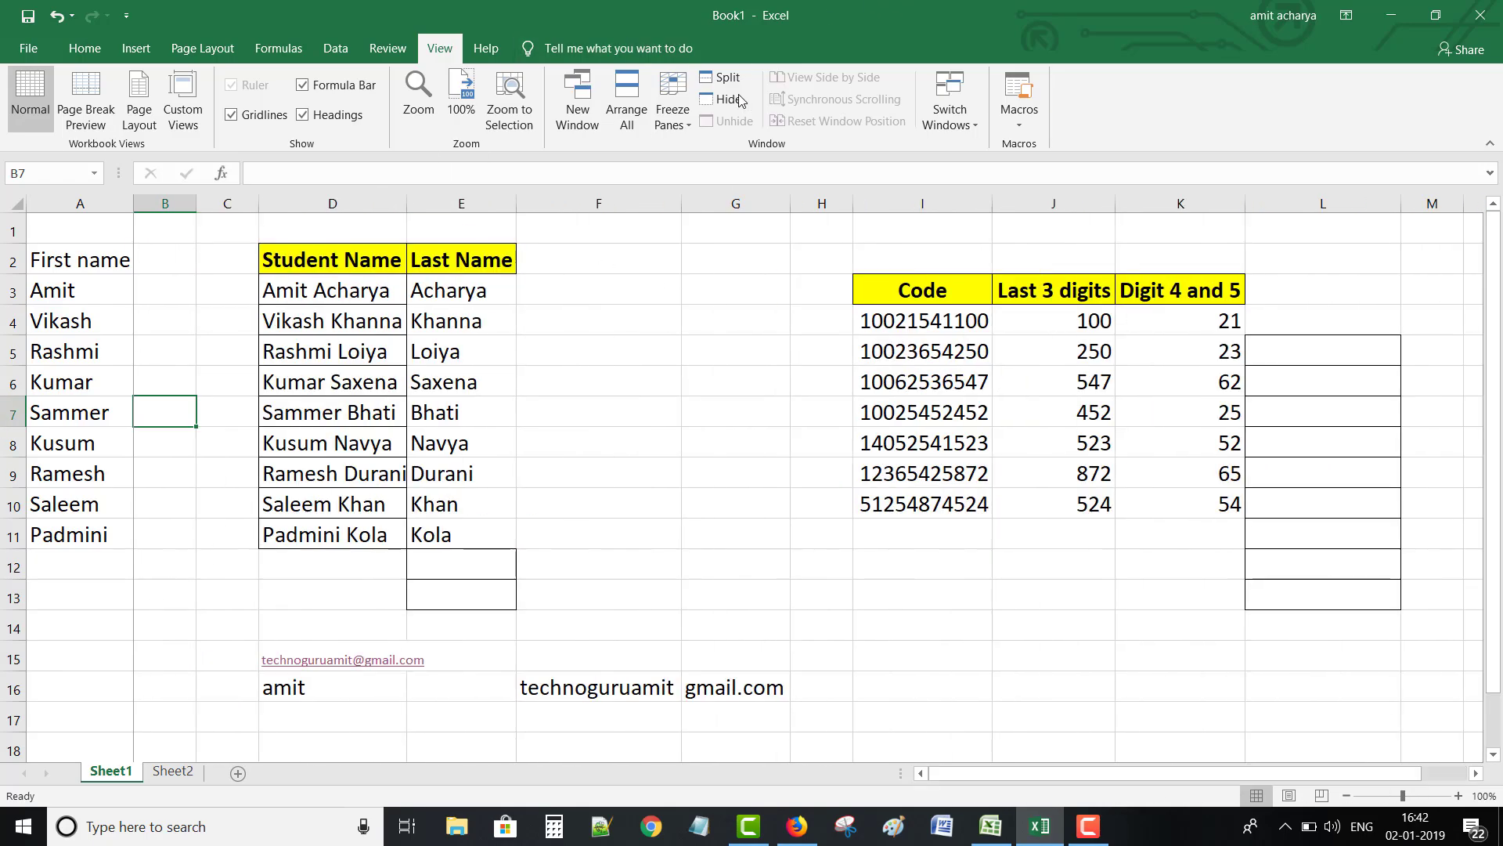
Unfreeze the first column, then select the name table block starting at A1
click(673, 124)
click(748, 161)
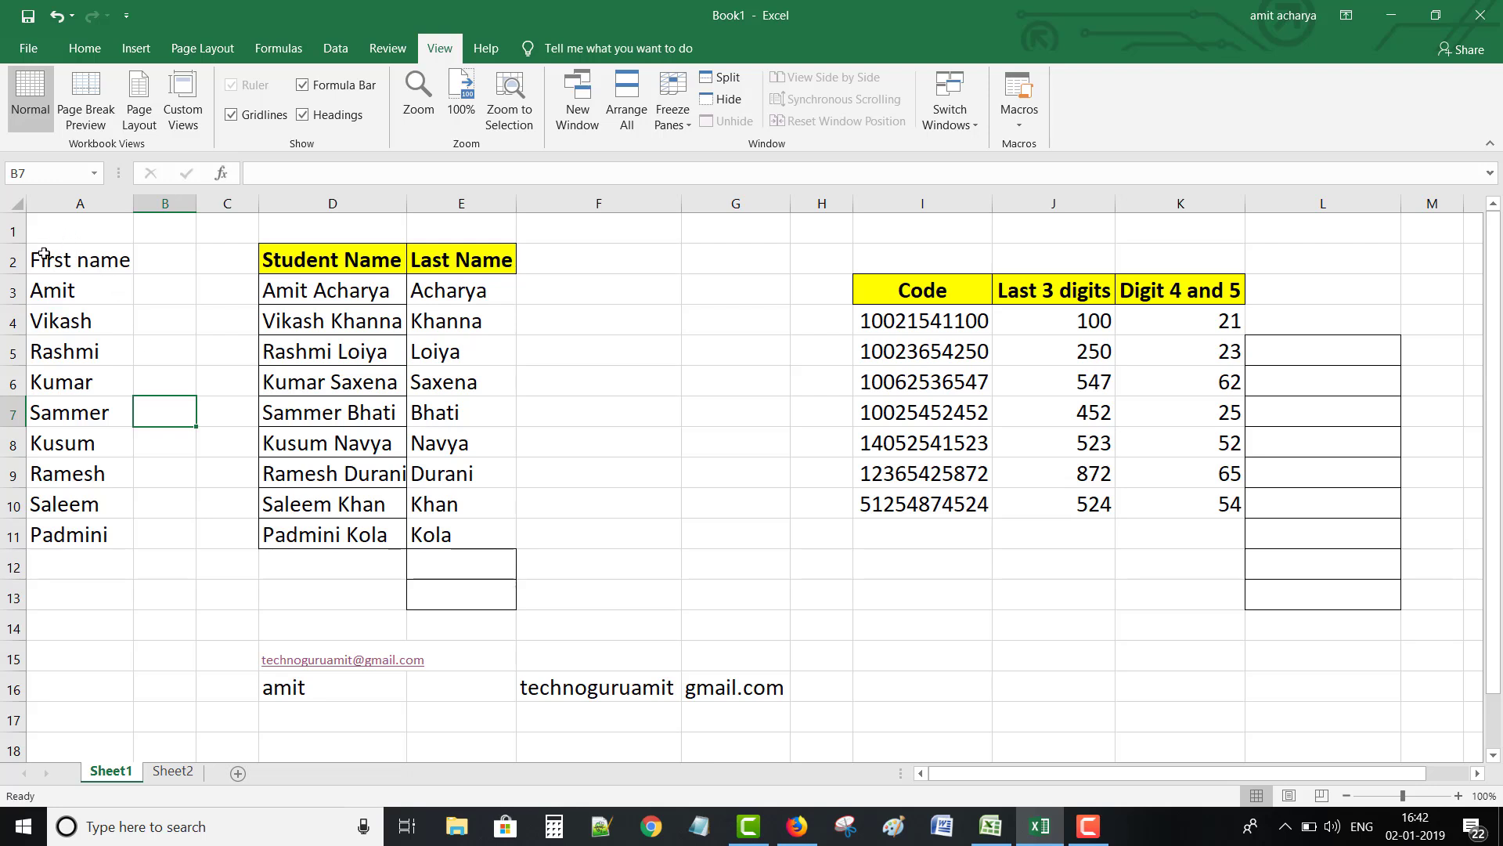
drag(41, 224, 41, 248)
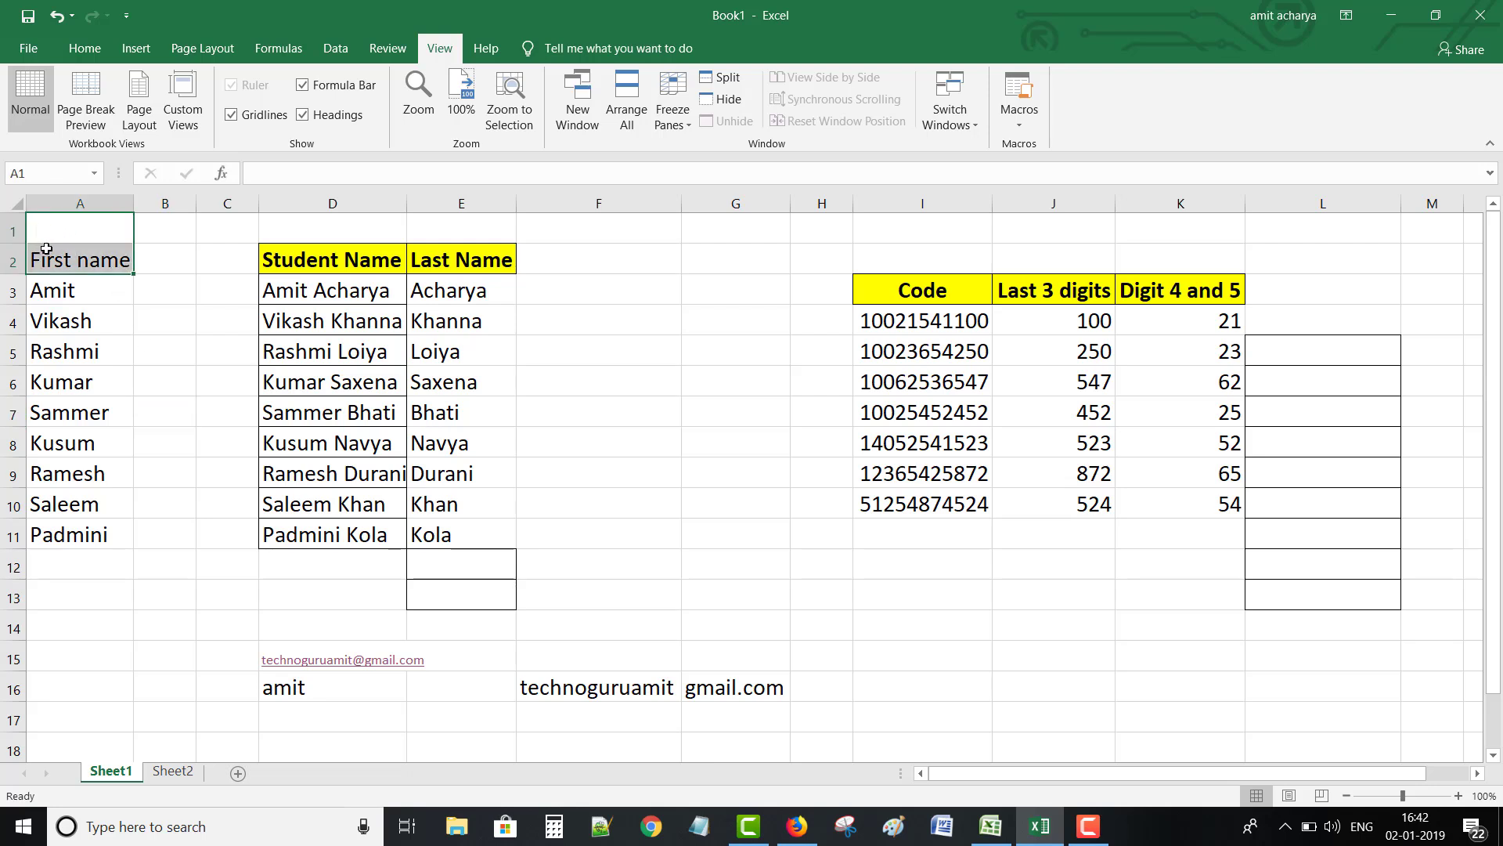
click(182, 307)
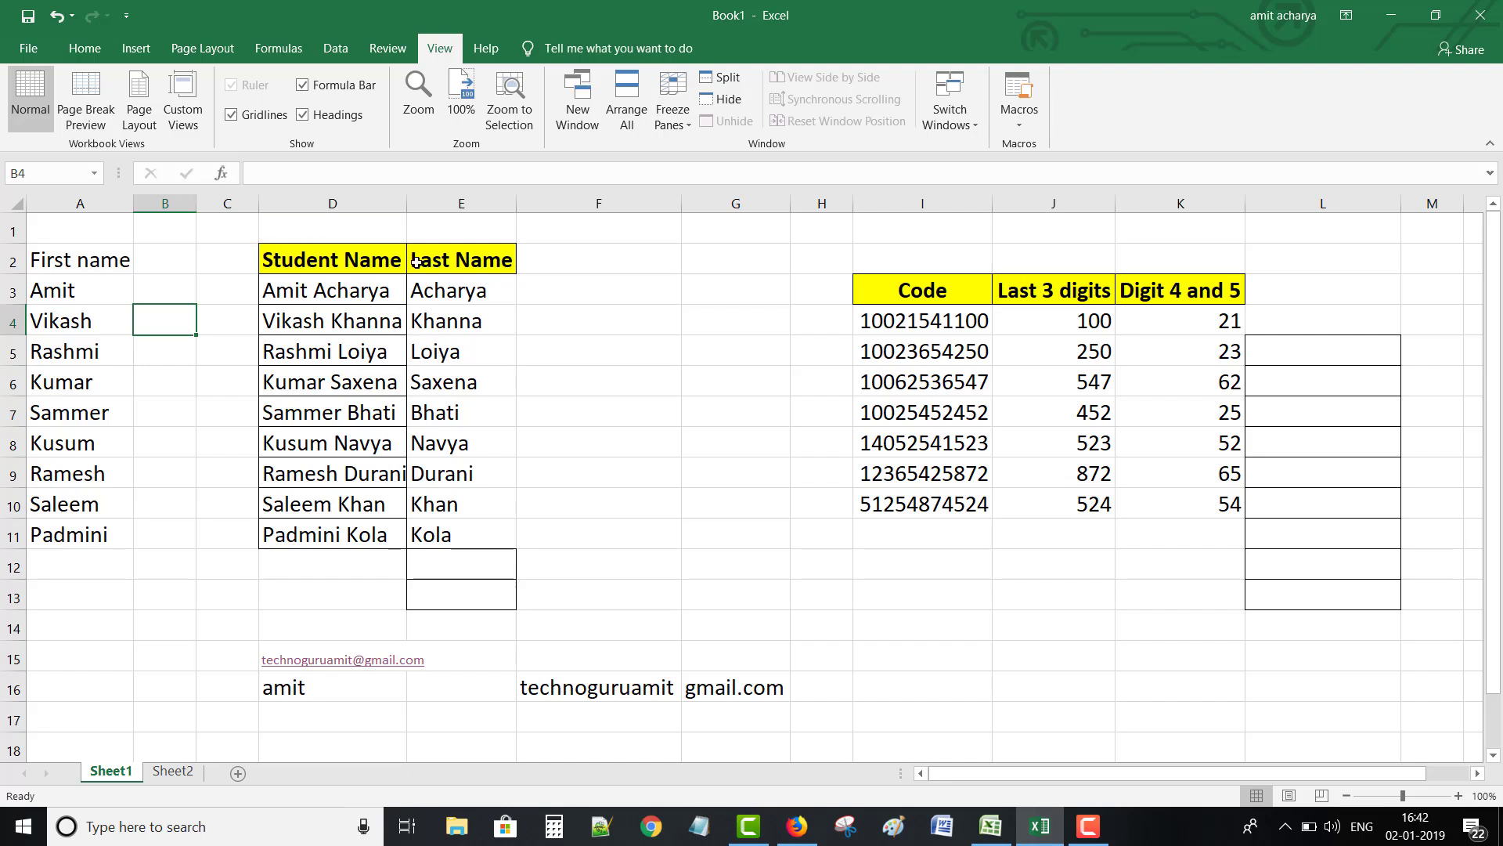
click(51, 225)
mouse_move(289, 233)
mouse_down()
mouse_move(523, 554)
mouse_move(503, 603)
mouse_up()
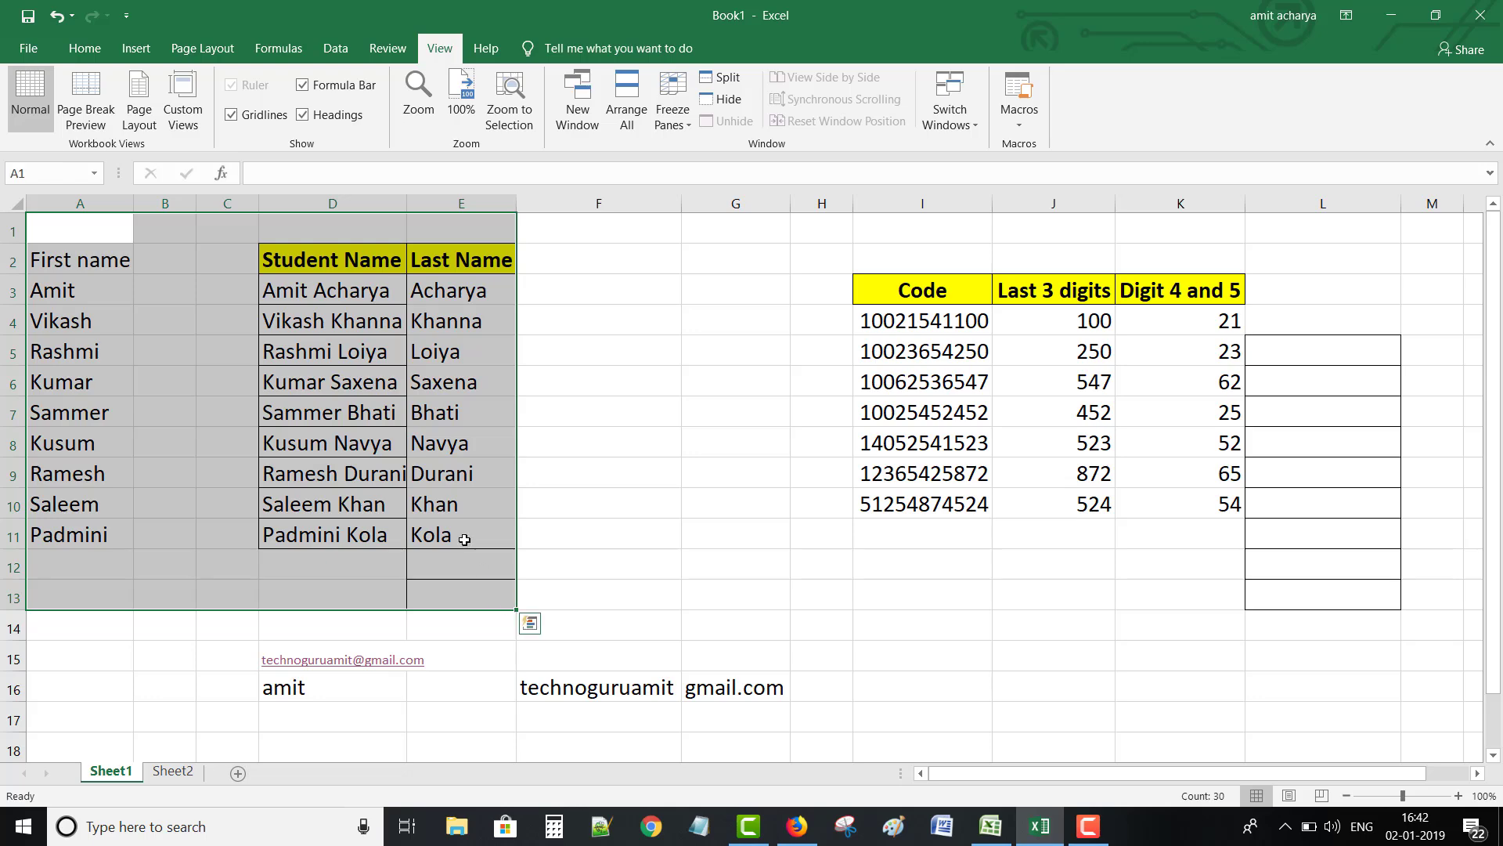
Fill the selected A1:E13 name block with yellow
click(85, 48)
click(302, 116)
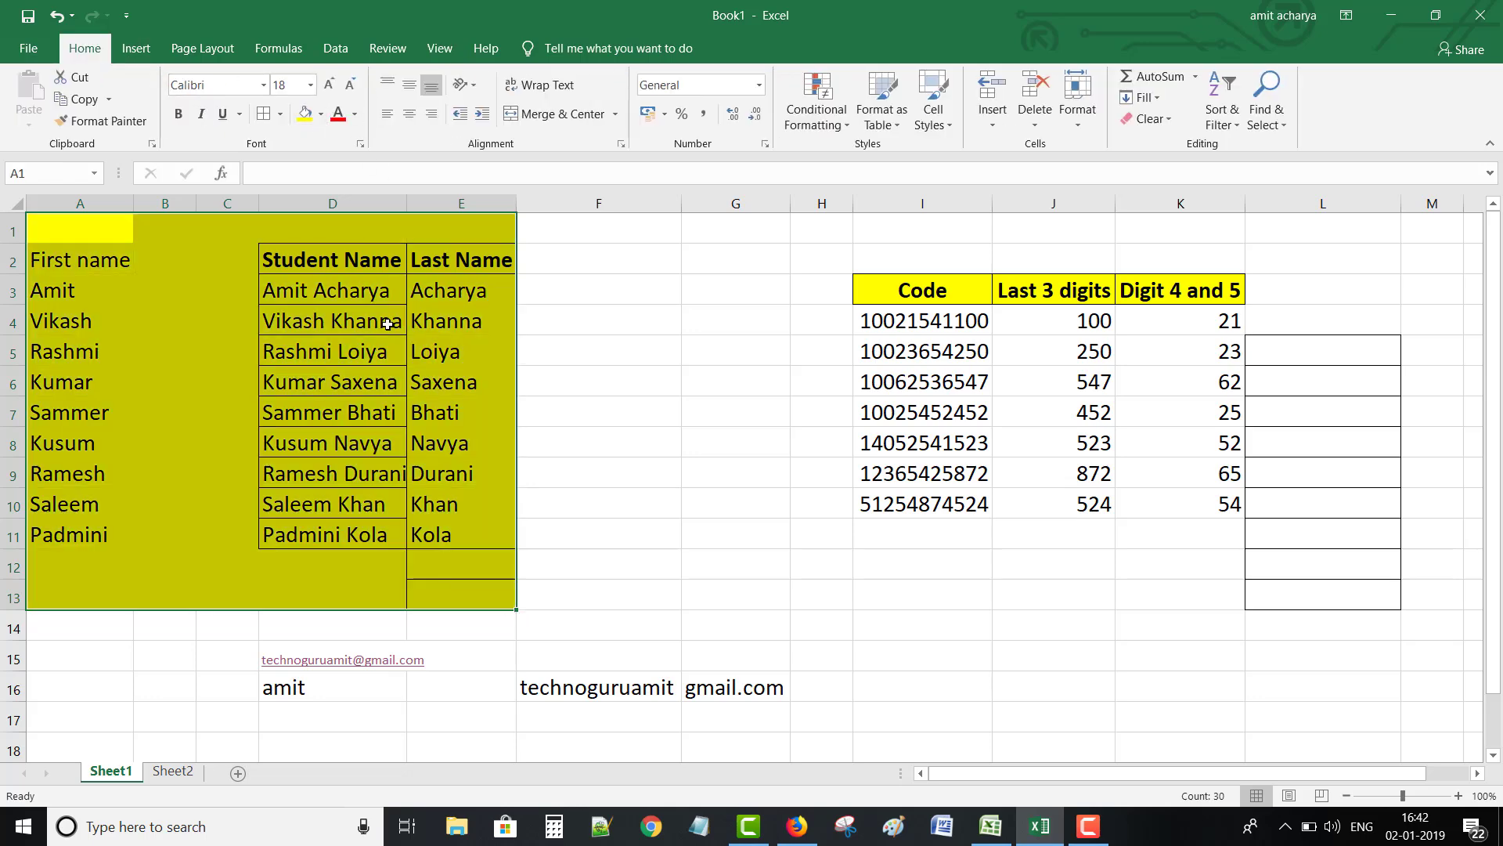
click(720, 377)
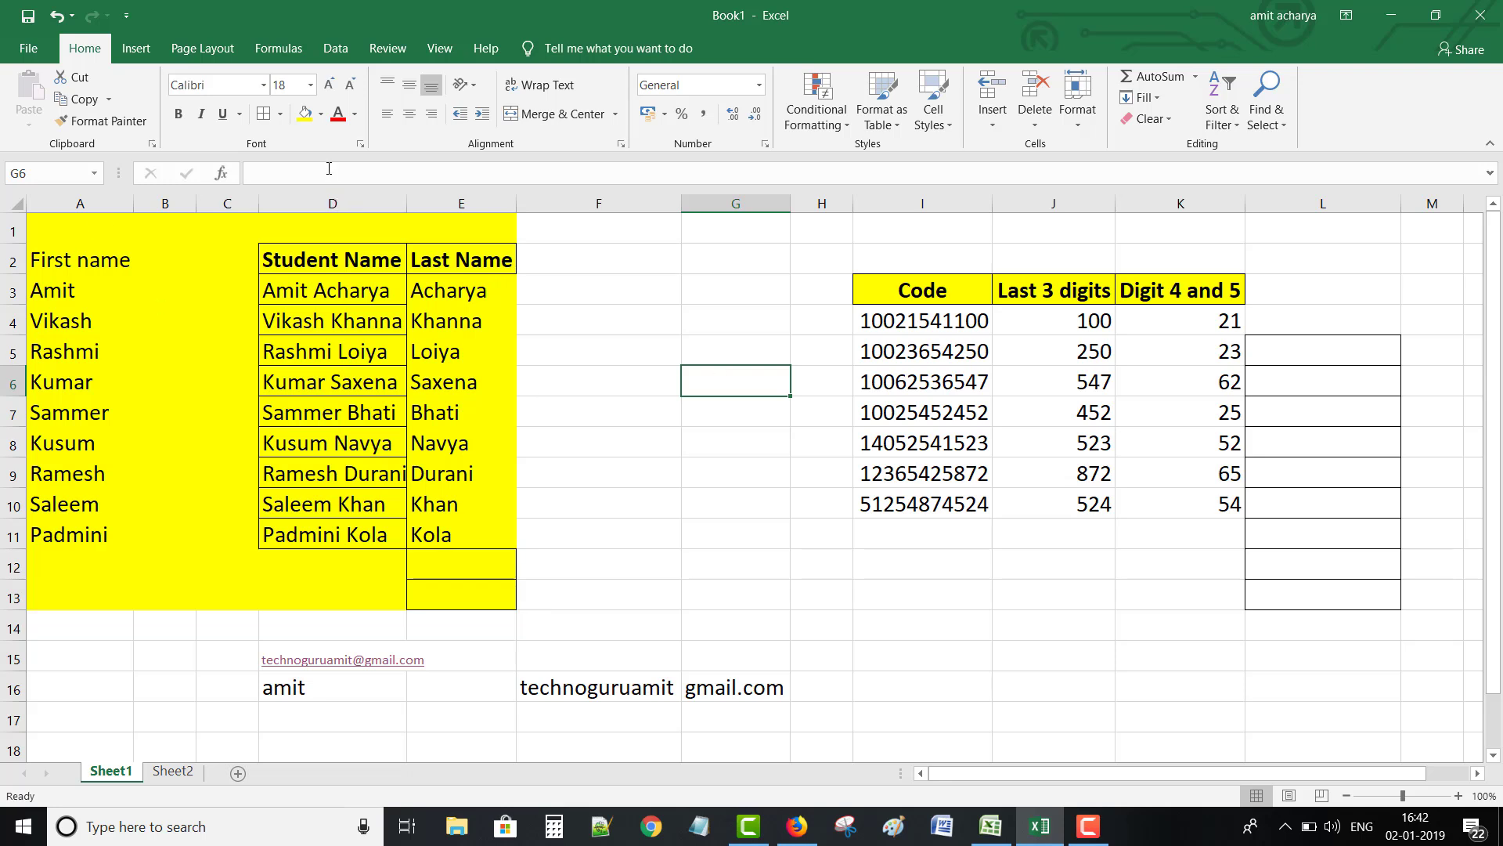
Select cell F13 as the freeze point
click(589, 596)
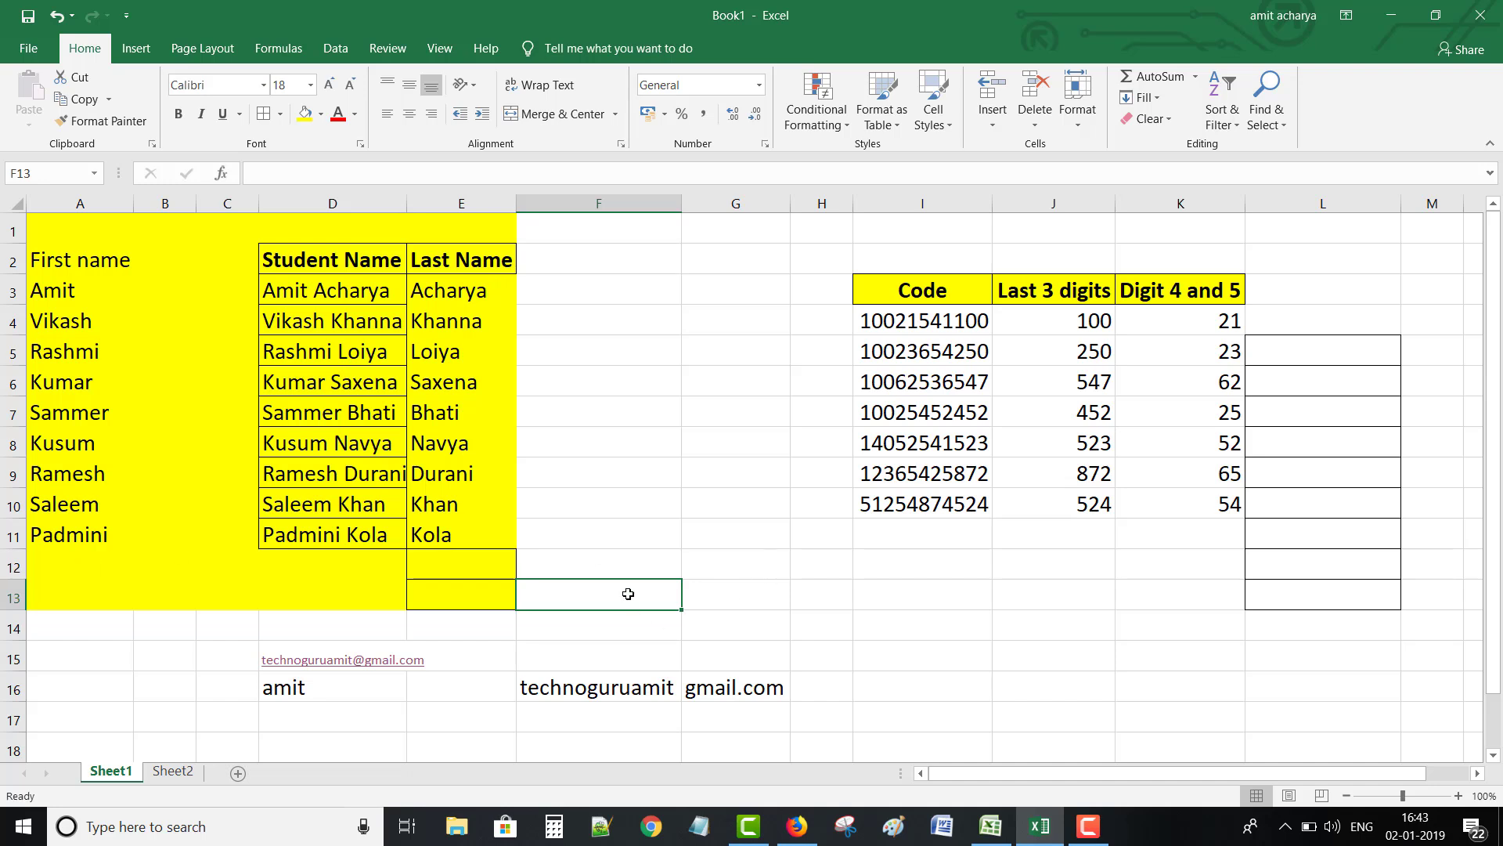
click(772, 594)
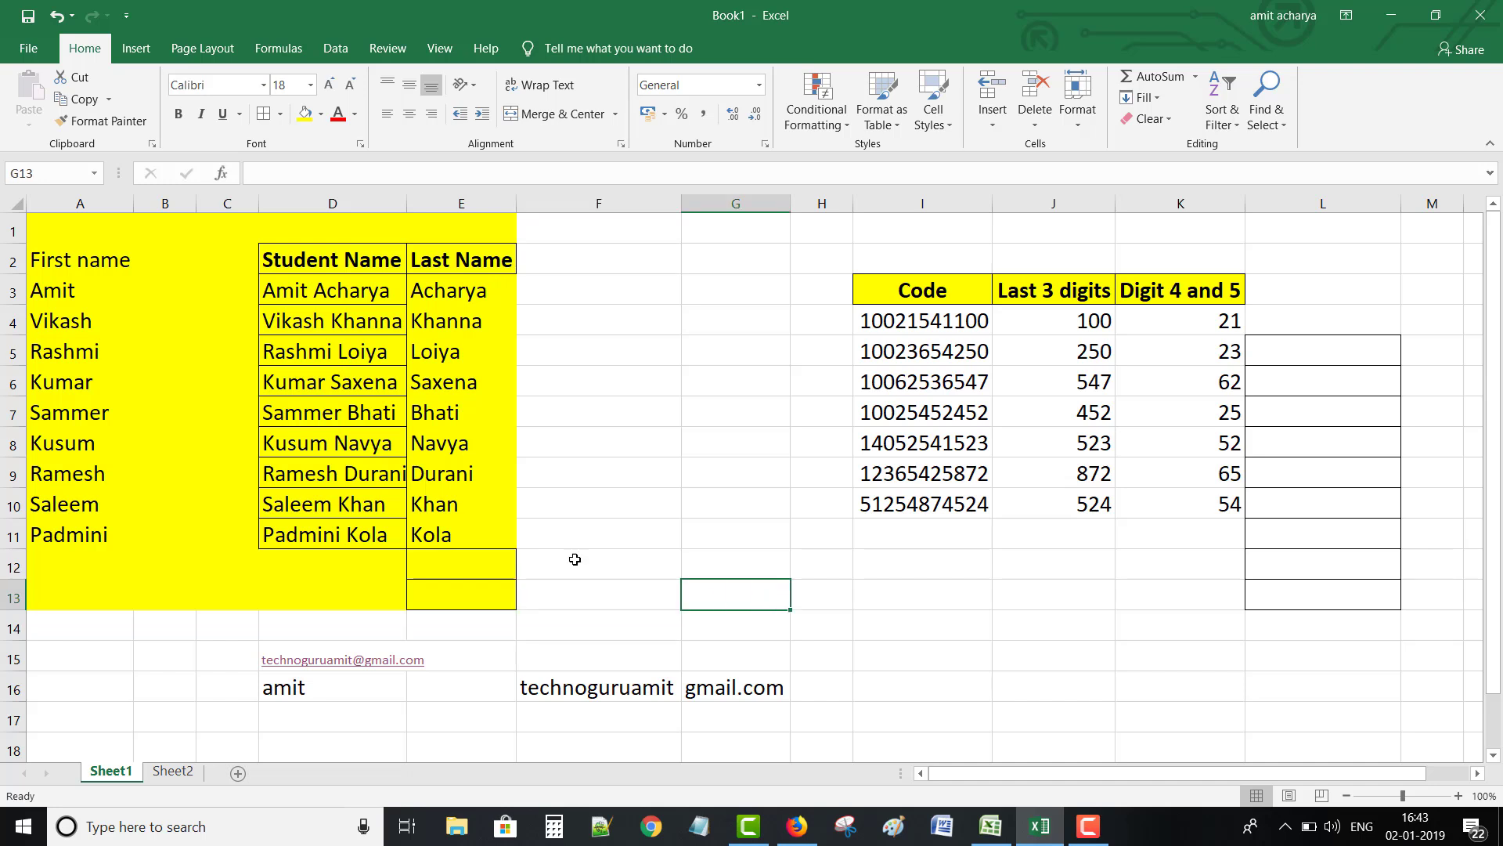
click(574, 586)
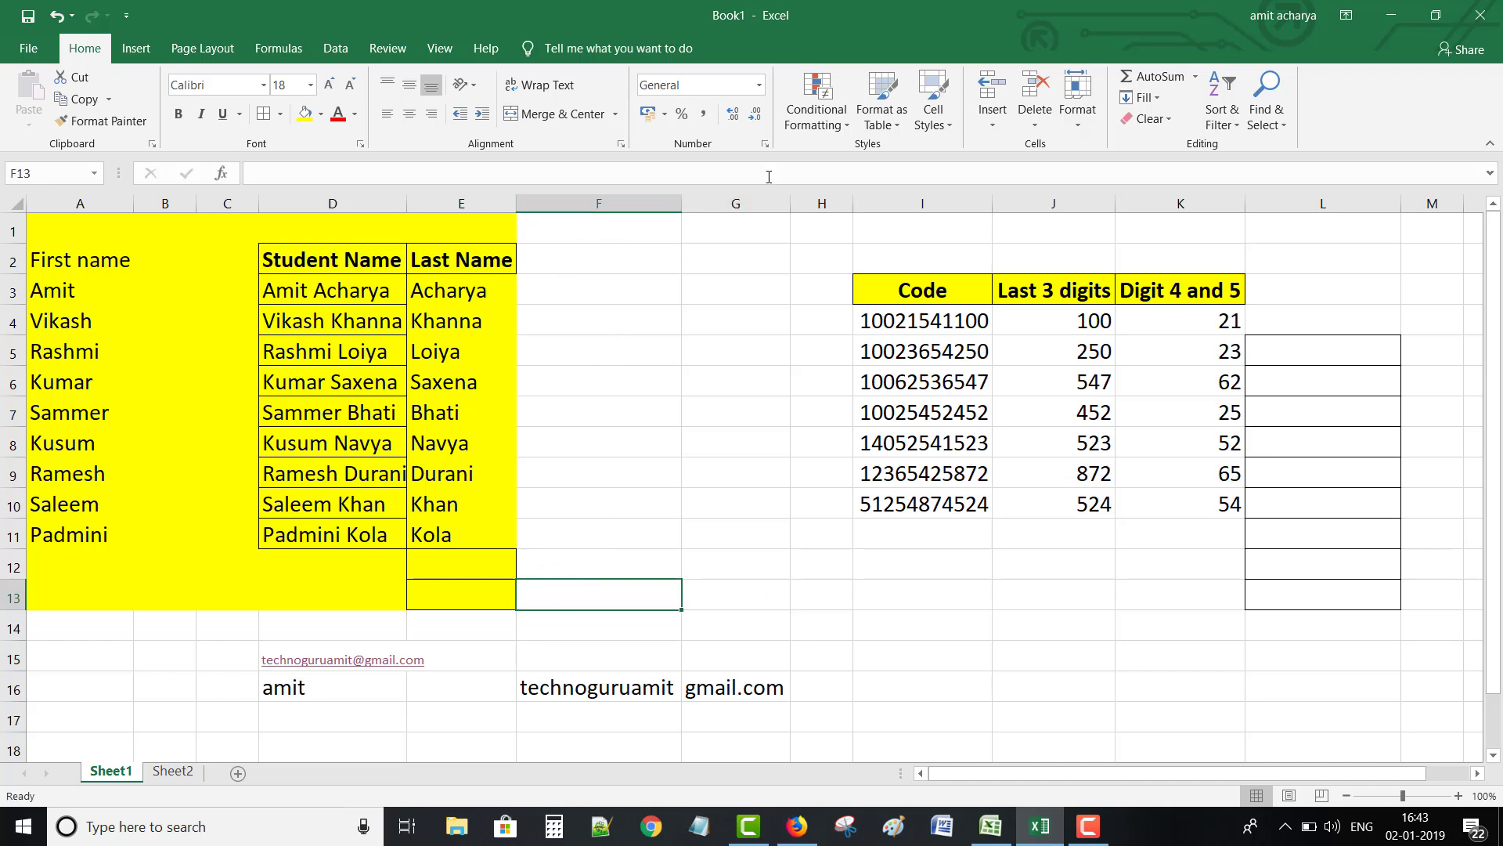
Freeze panes at F13, scroll to test the locked rows and columns, then unfreeze
click(408, 50)
click(439, 48)
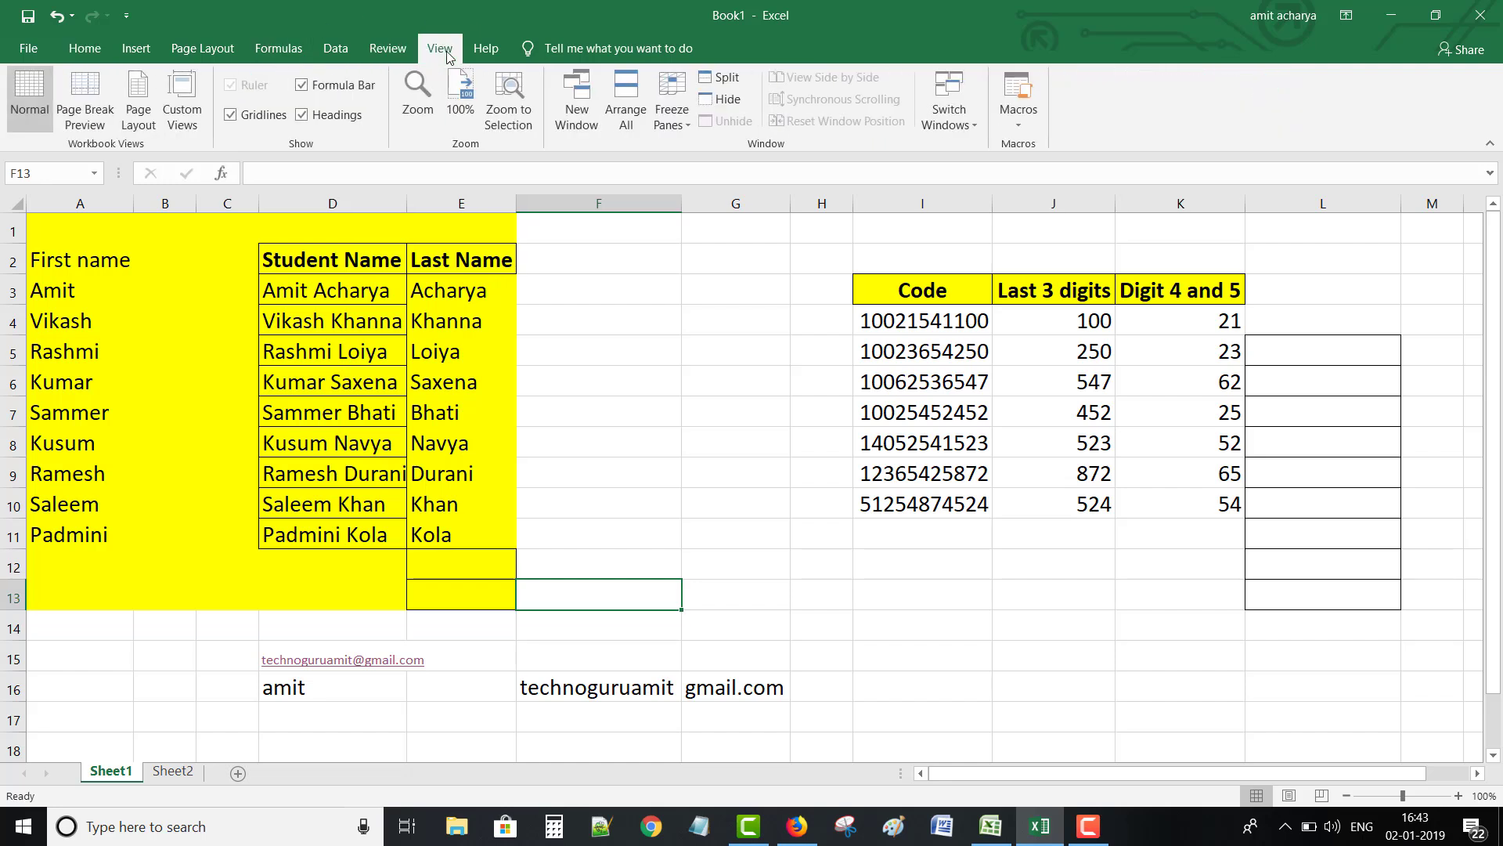
click(667, 131)
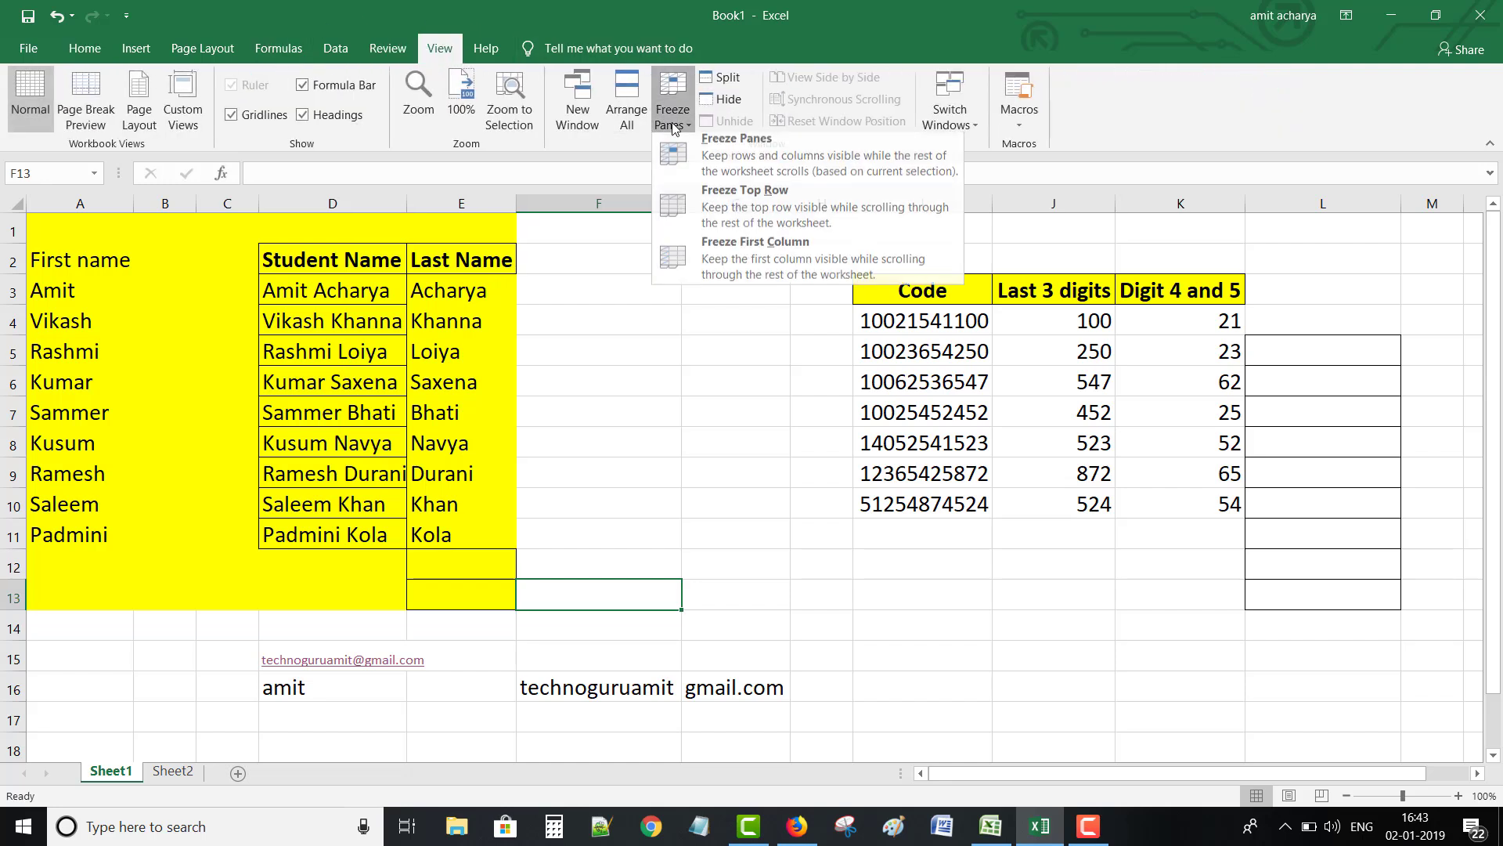
click(720, 157)
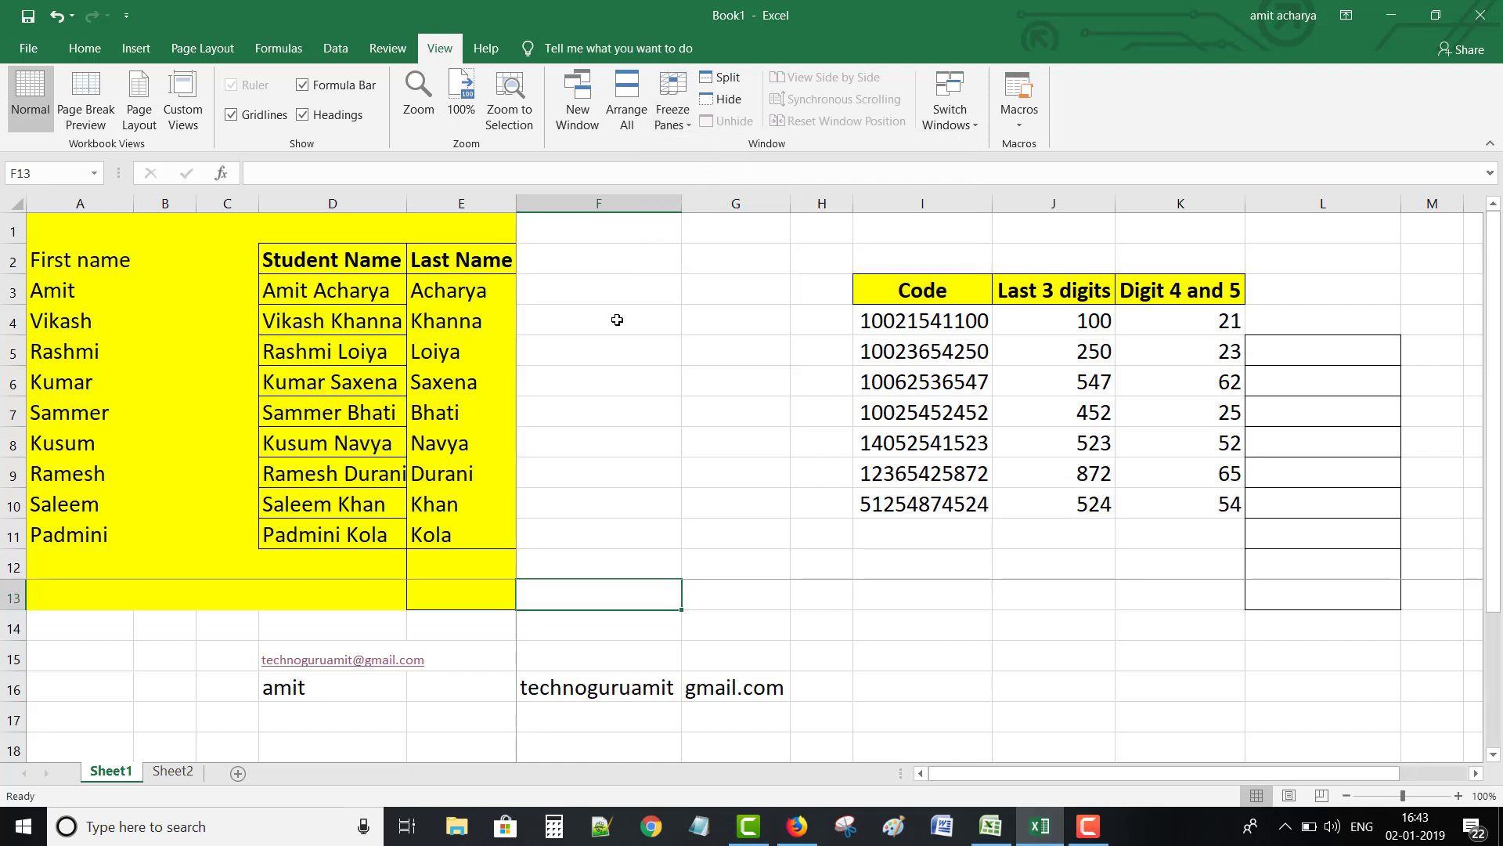
mouse_move(980, 773)
mouse_down()
mouse_move(1145, 778)
mouse_move(931, 775)
mouse_up()
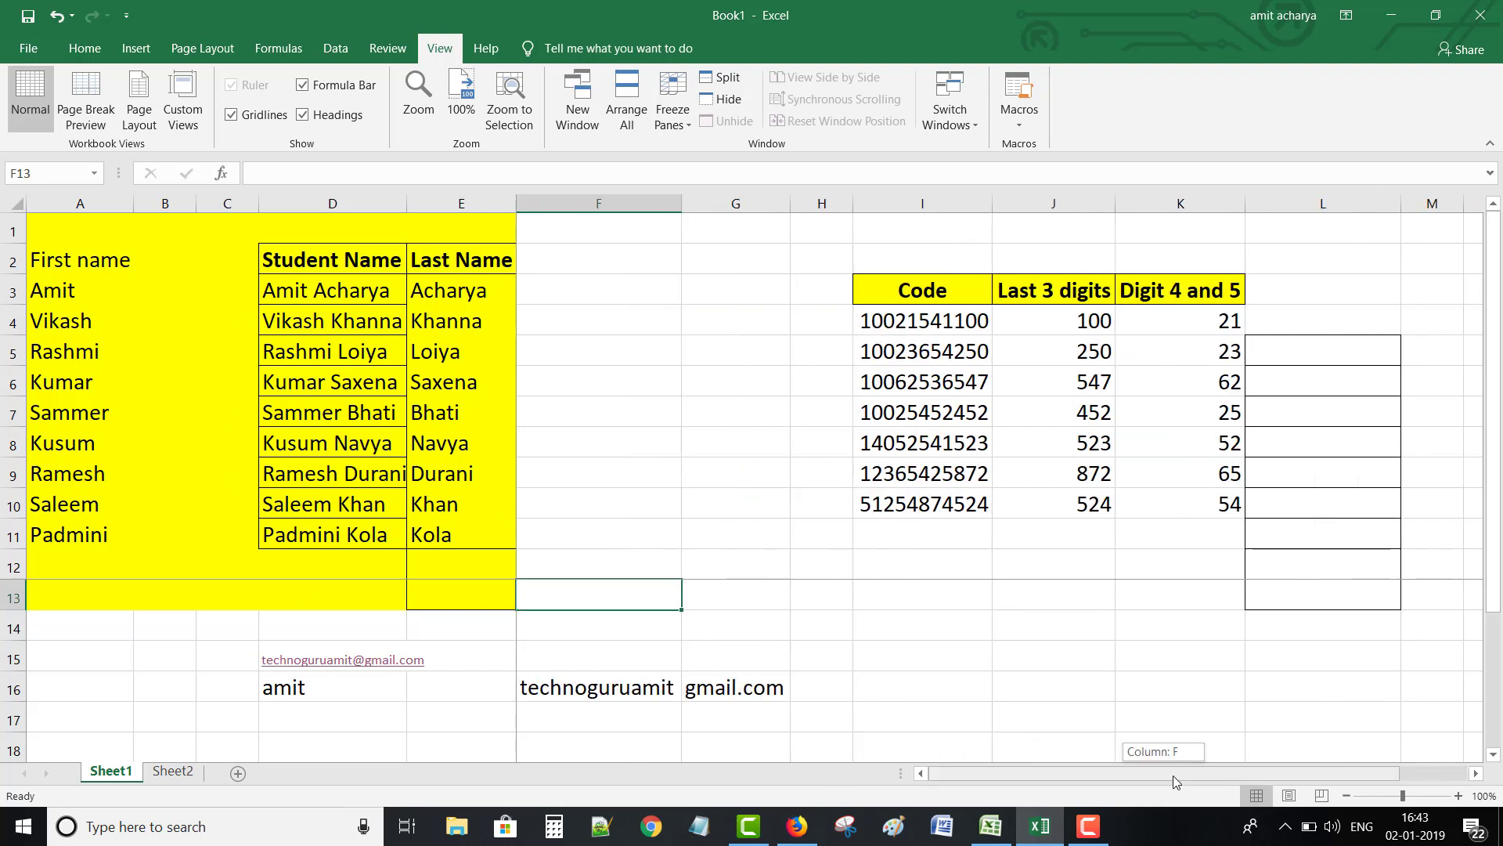
drag(1494, 470, 1497, 720)
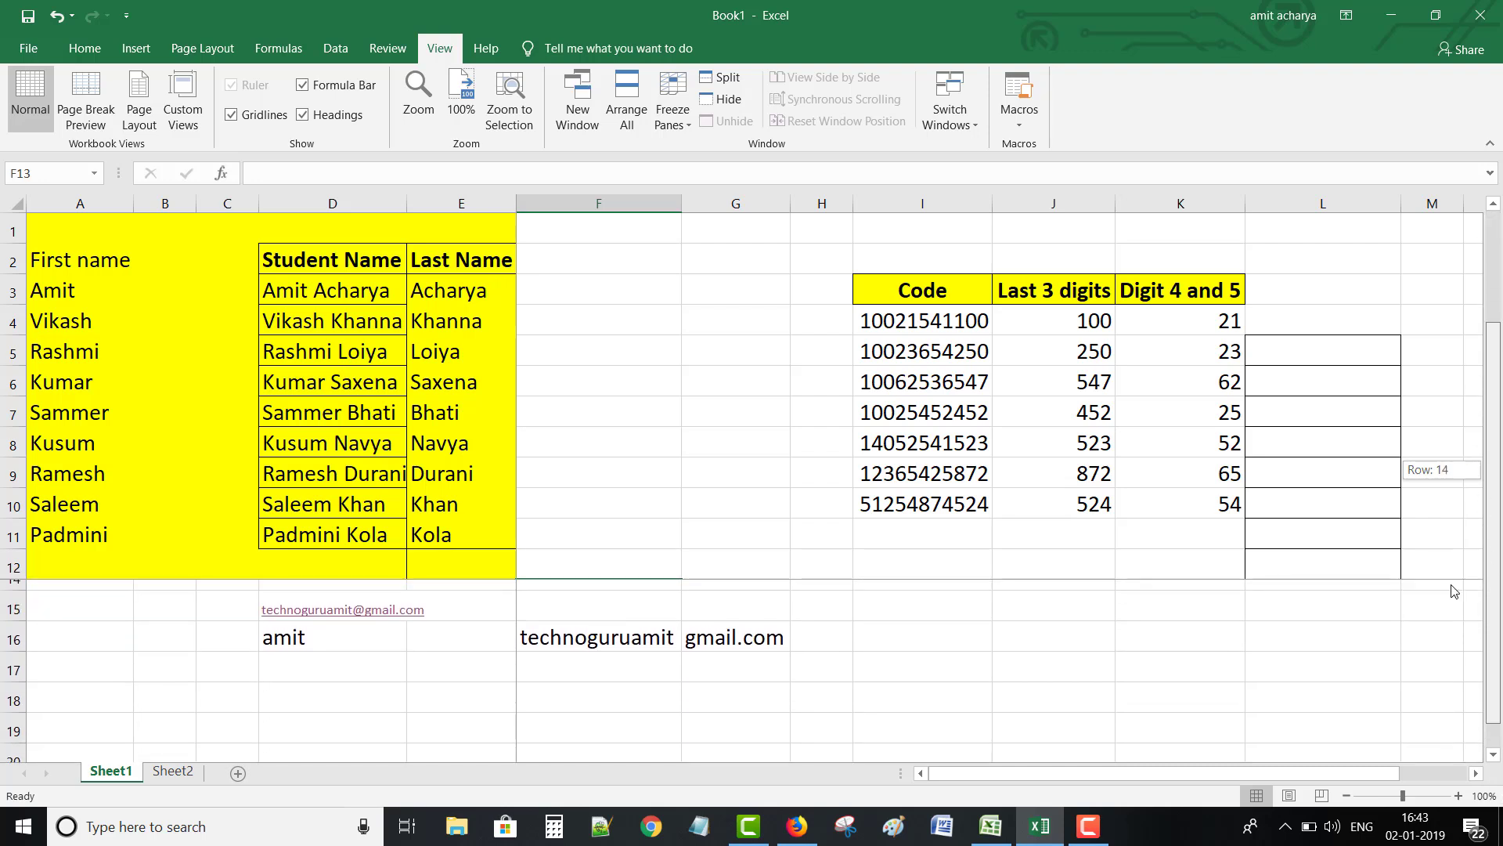
drag(1491, 724, 1488, 533)
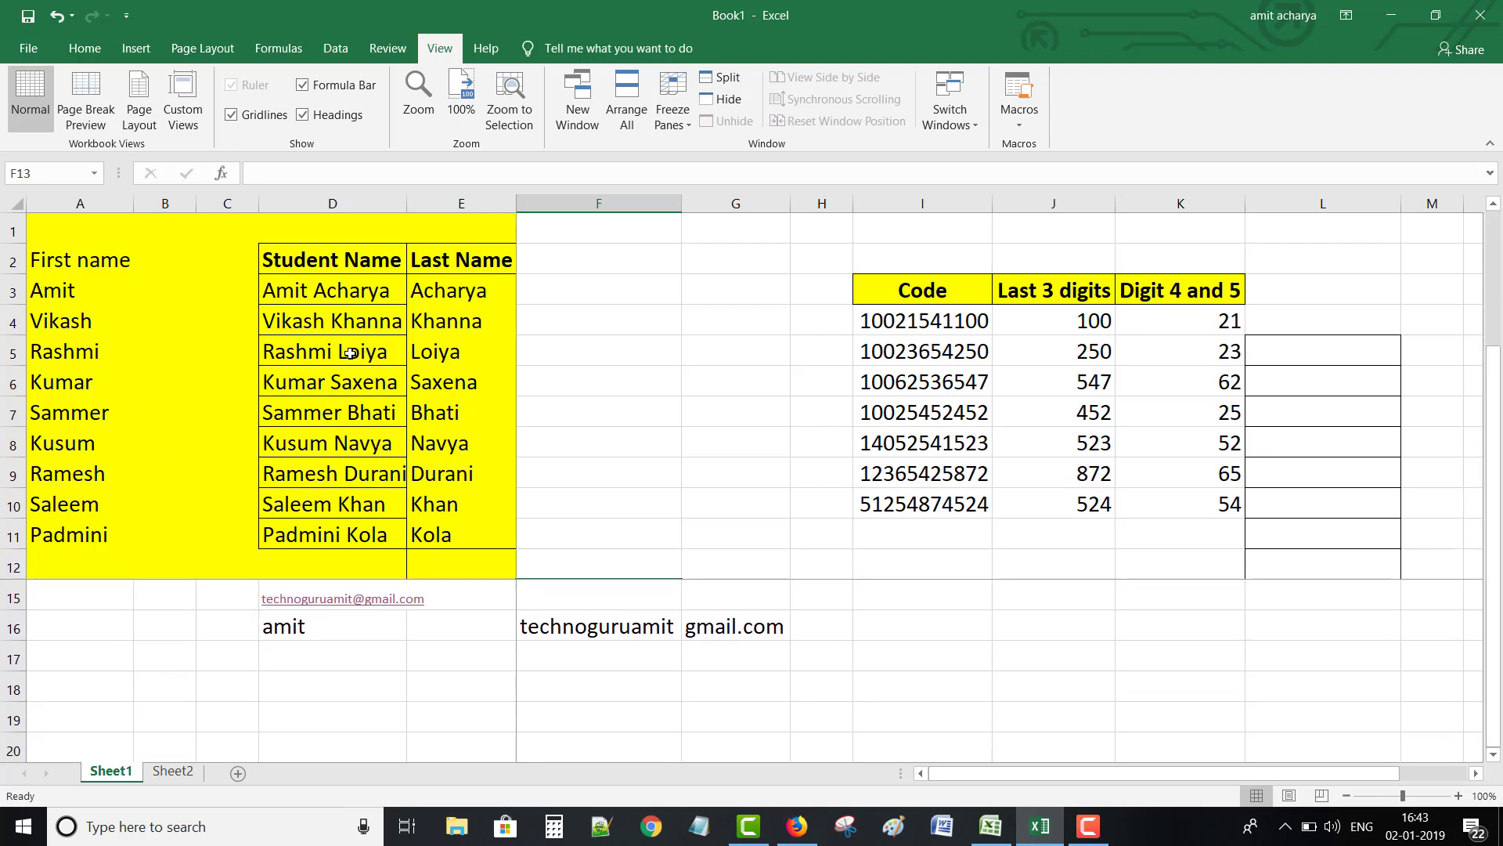
click(682, 127)
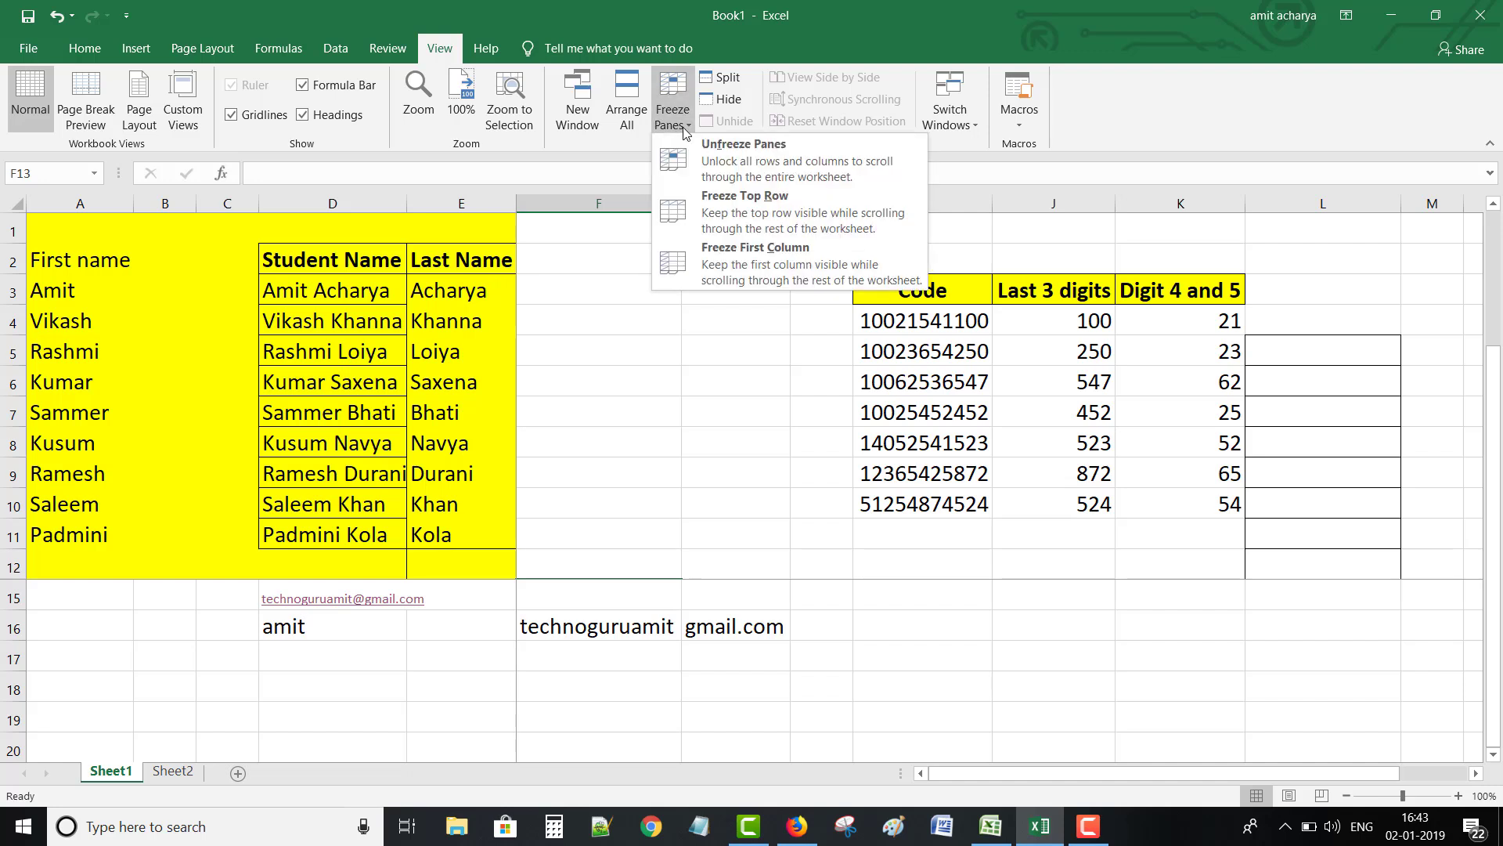
click(721, 153)
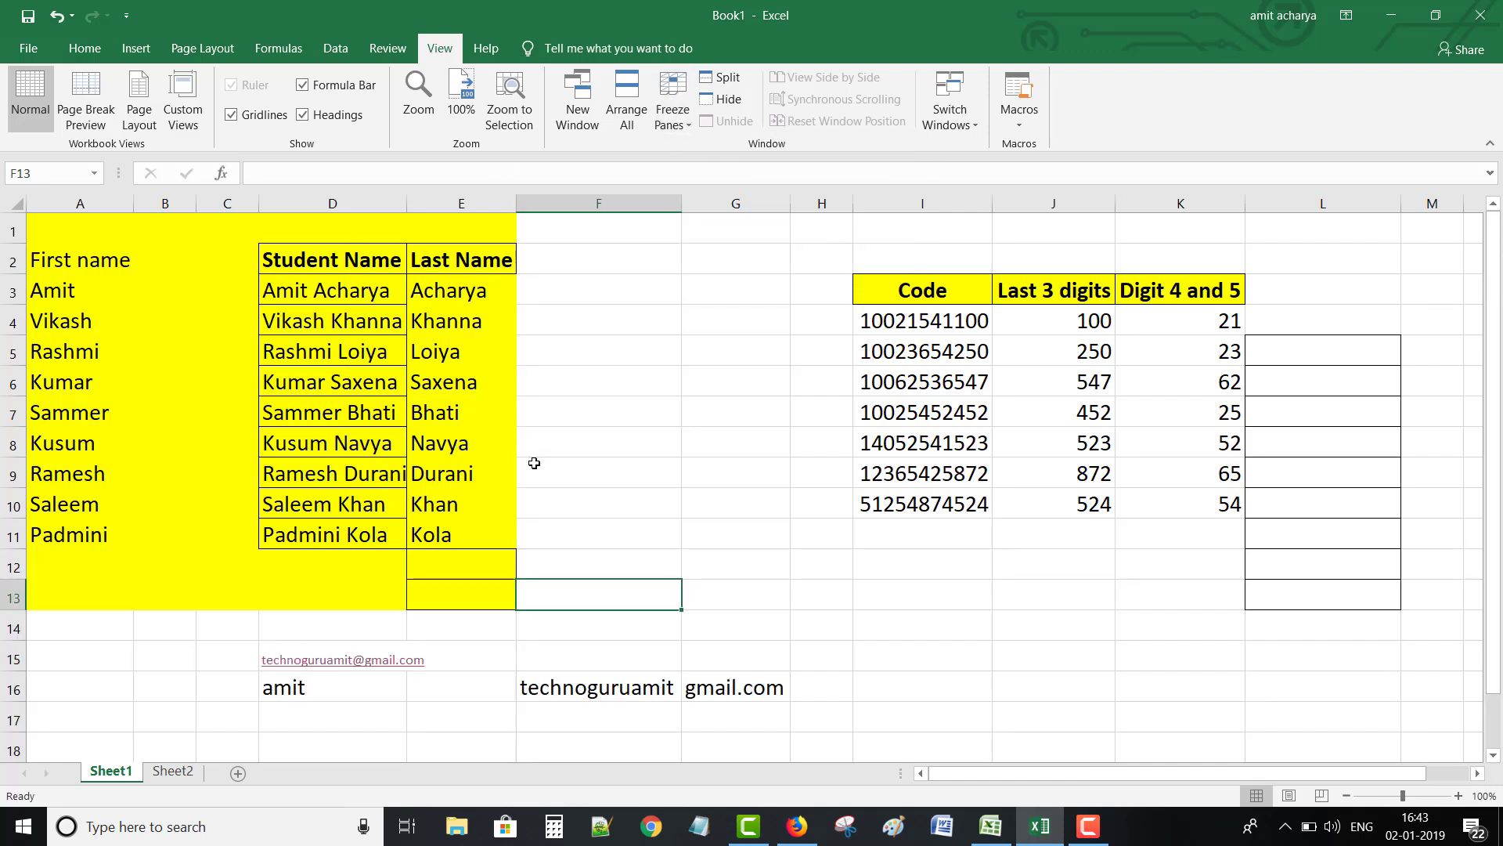